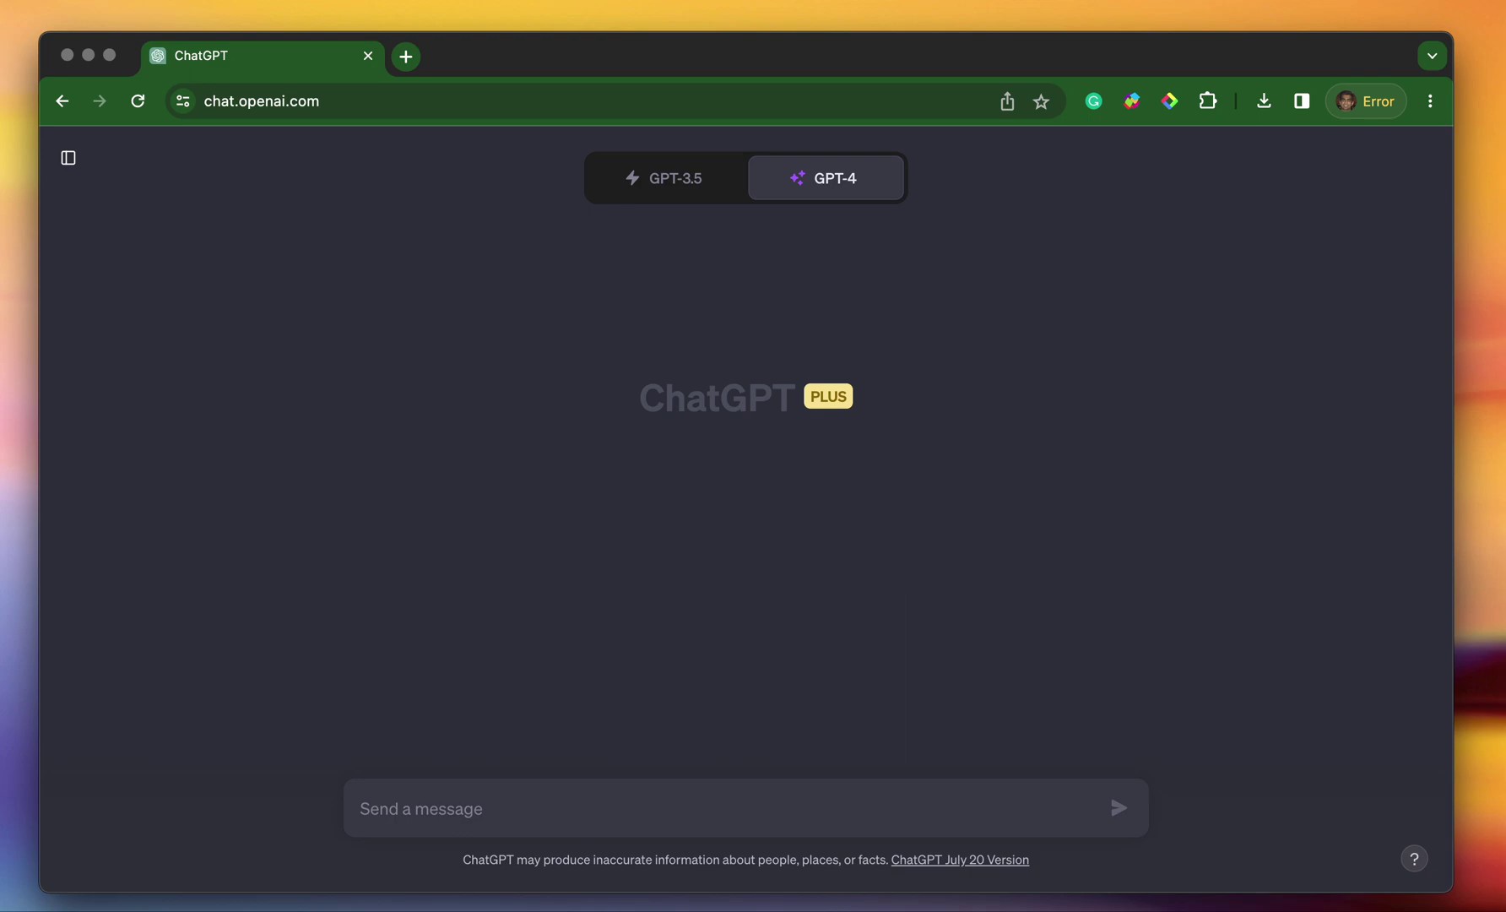
Switch the GPT-4 model to Code Interpreter mode for the new chat.
{"action": "mouse_move", "coordinate": [863, 211]}
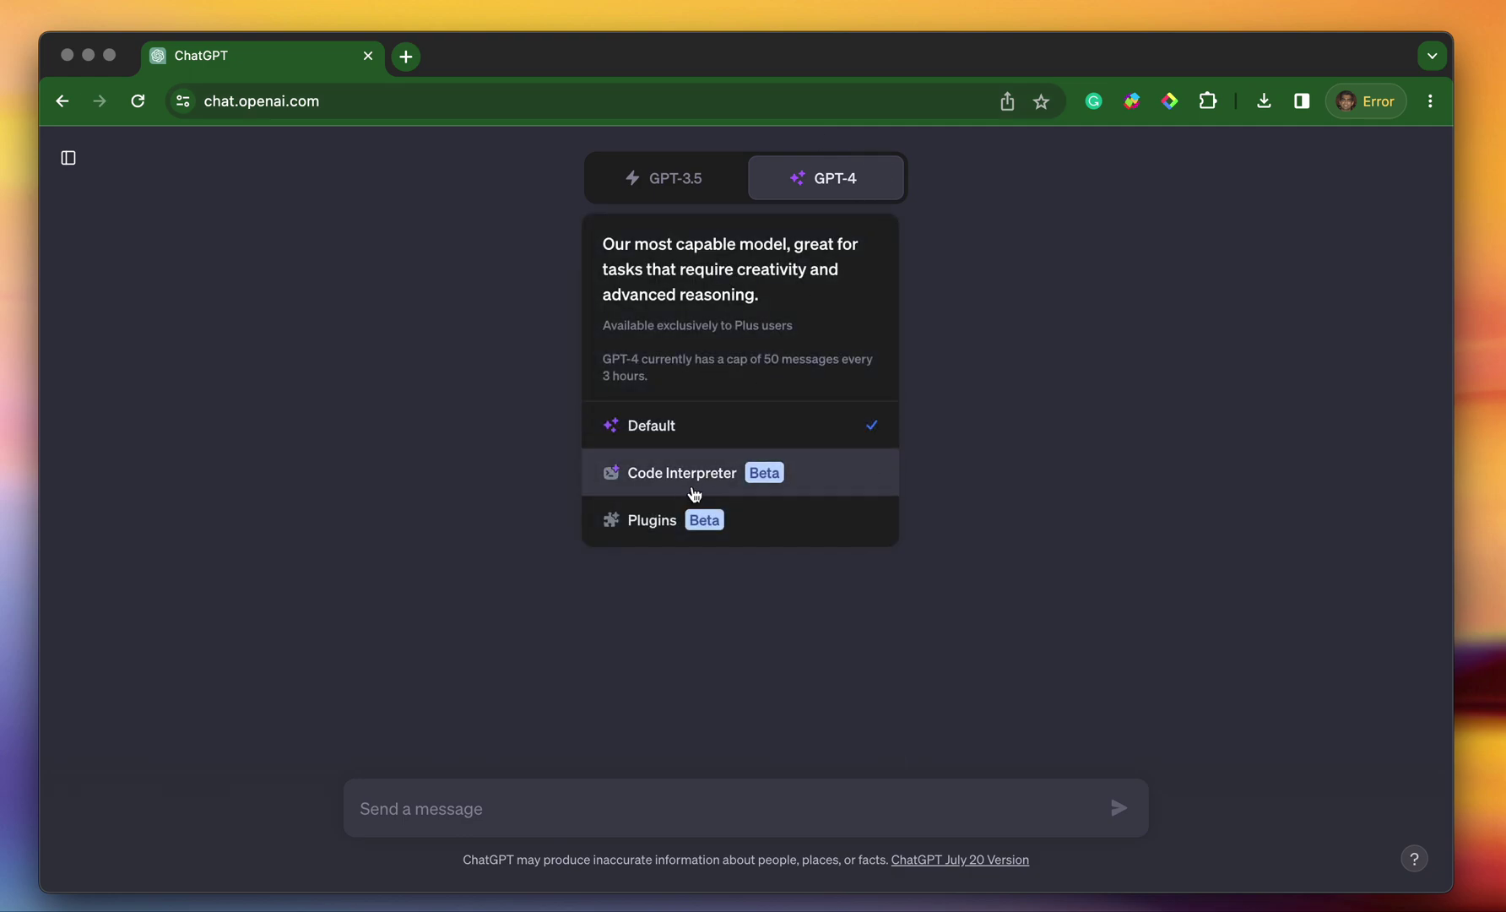
{"action": "left_click", "coordinate": [639, 476]}
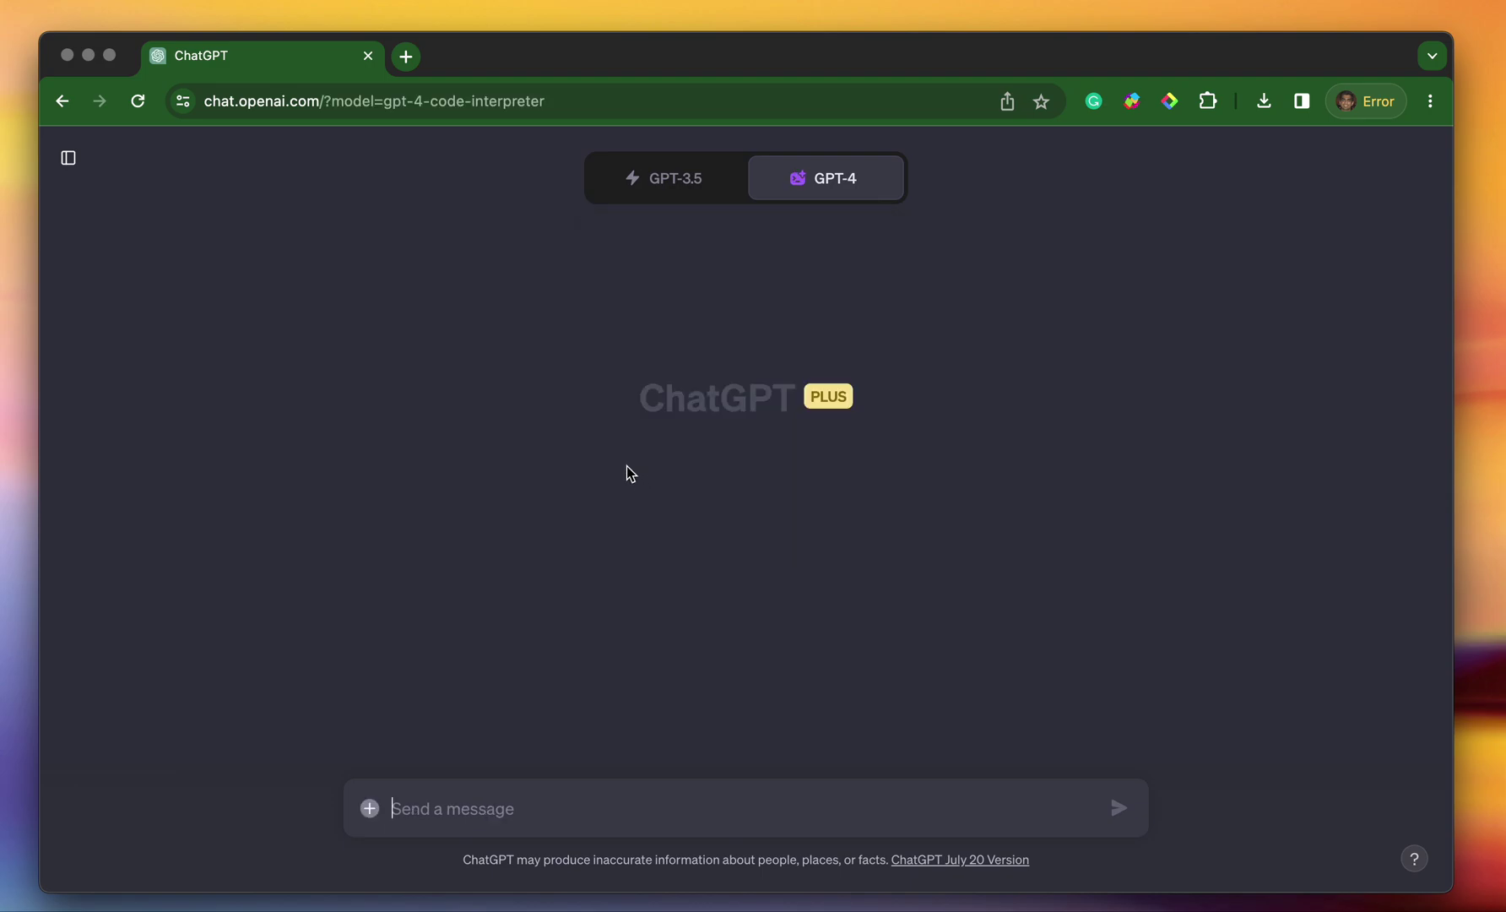
{"action": "mouse_move", "coordinate": [806, 176]}
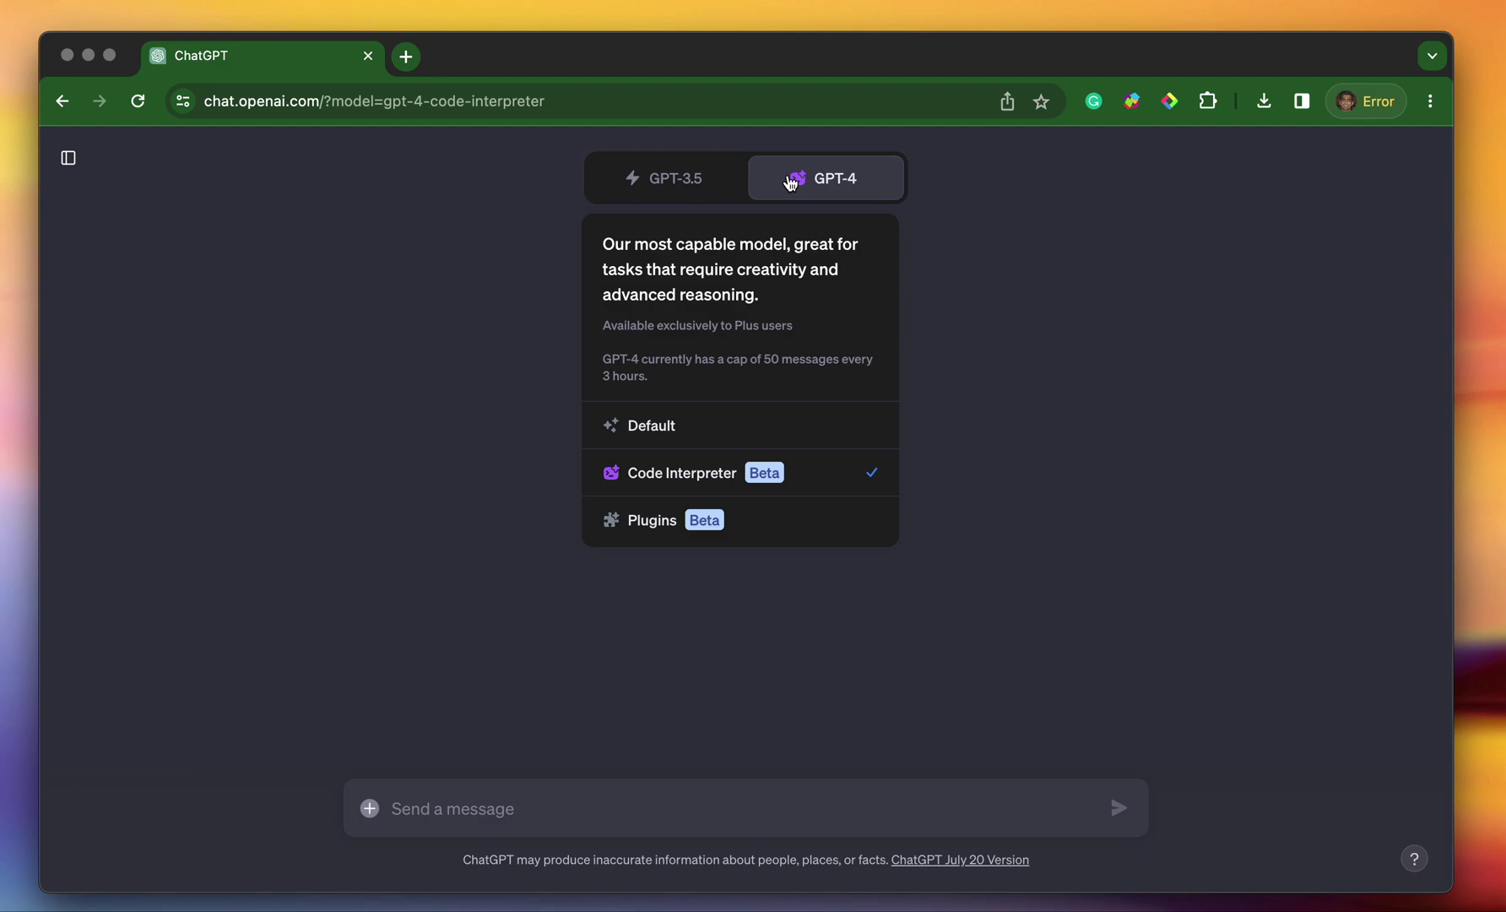
{"action": "left_click", "coordinate": [789, 180]}
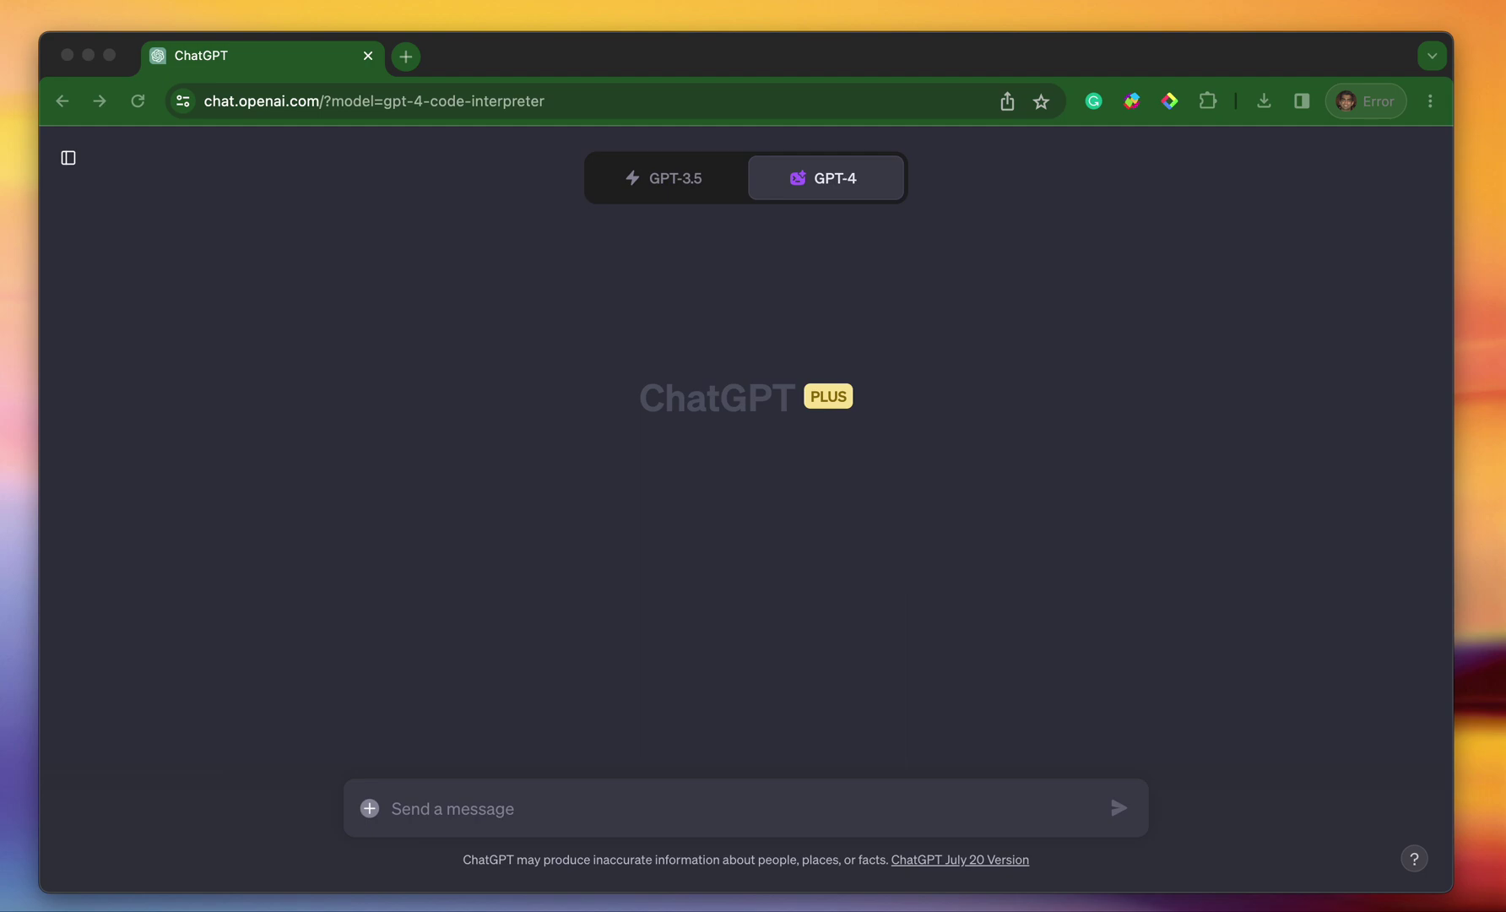
Switch to the Stroke_Cardio_anon workbook in Excel and examine the row 1 headers from Requested_Holter through to Report_ILR.
{"action": "left_click_drag", "start_coordinate": [1, 59], "coordinate": [882, 121]}
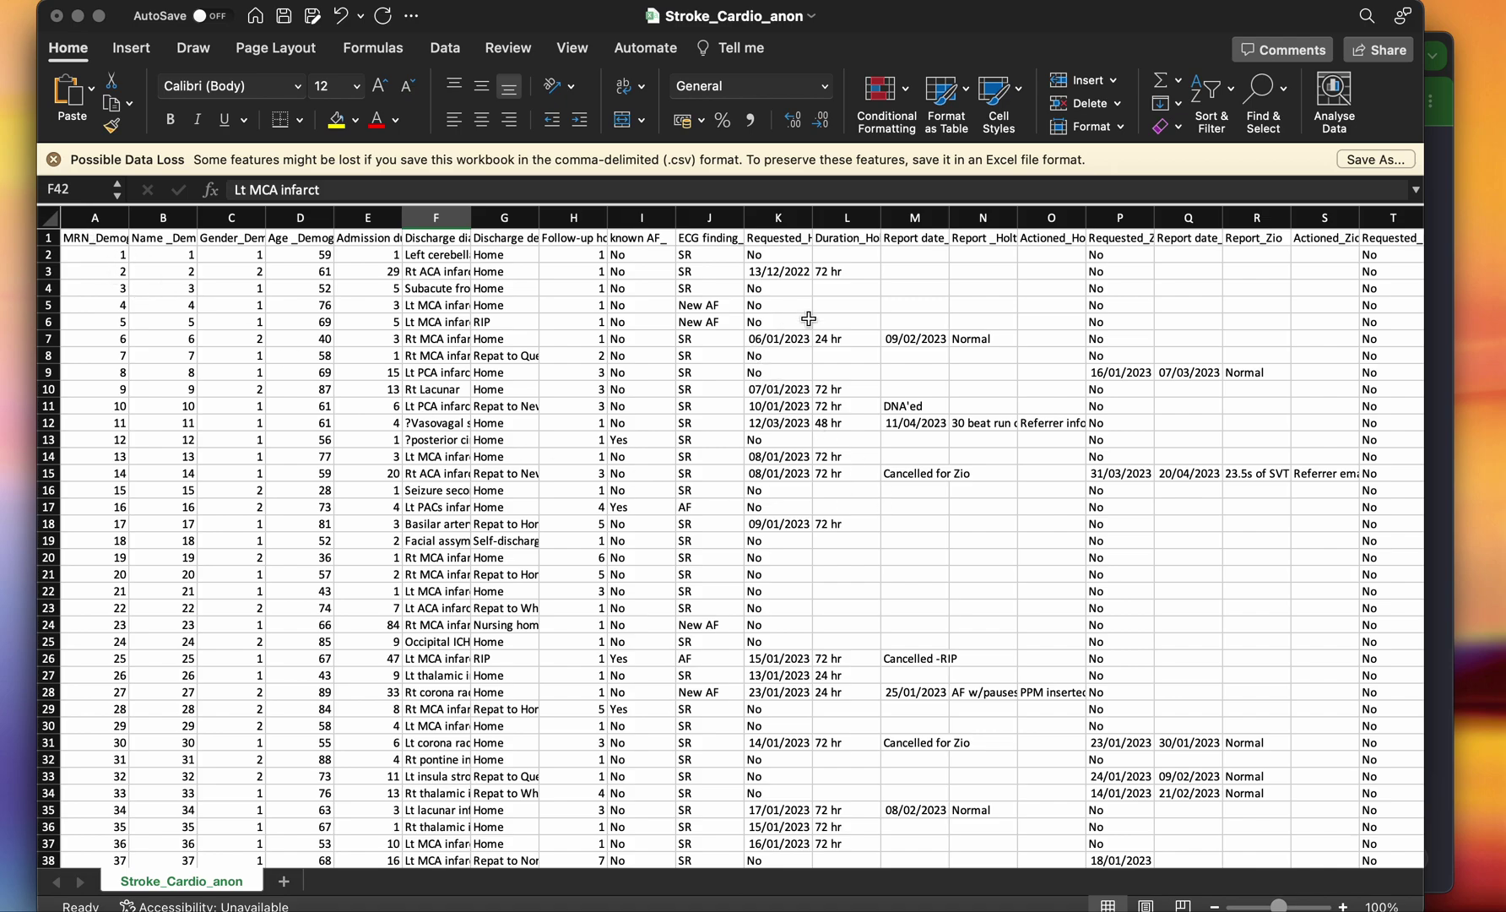
{"action": "left_click", "coordinate": [778, 242]}
{"action": "key", "text": "Right"}
{"action": "key", "text": "Right"}
{"action": "key", "text": "Right"}
{"action": "key", "text": "Right"}
{"action": "key", "text": "Right"}
{"action": "key", "text": "Right"}
{"action": "key", "text": "Right"}
{"action": "key", "text": "Right"}
{"action": "key", "text": "Right"}
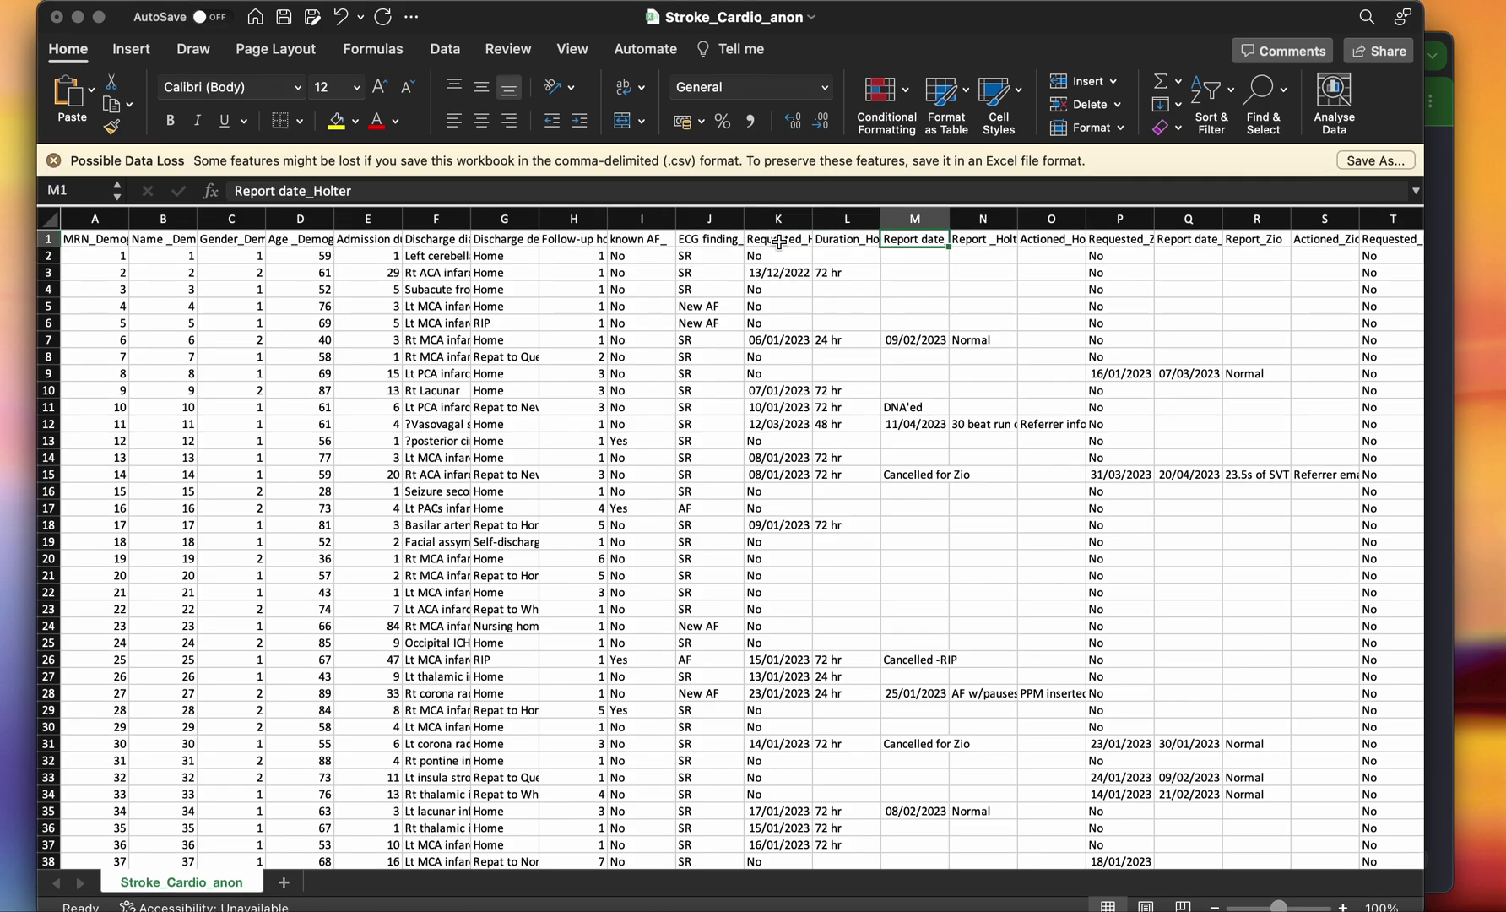
{"action": "key", "text": "Right"}
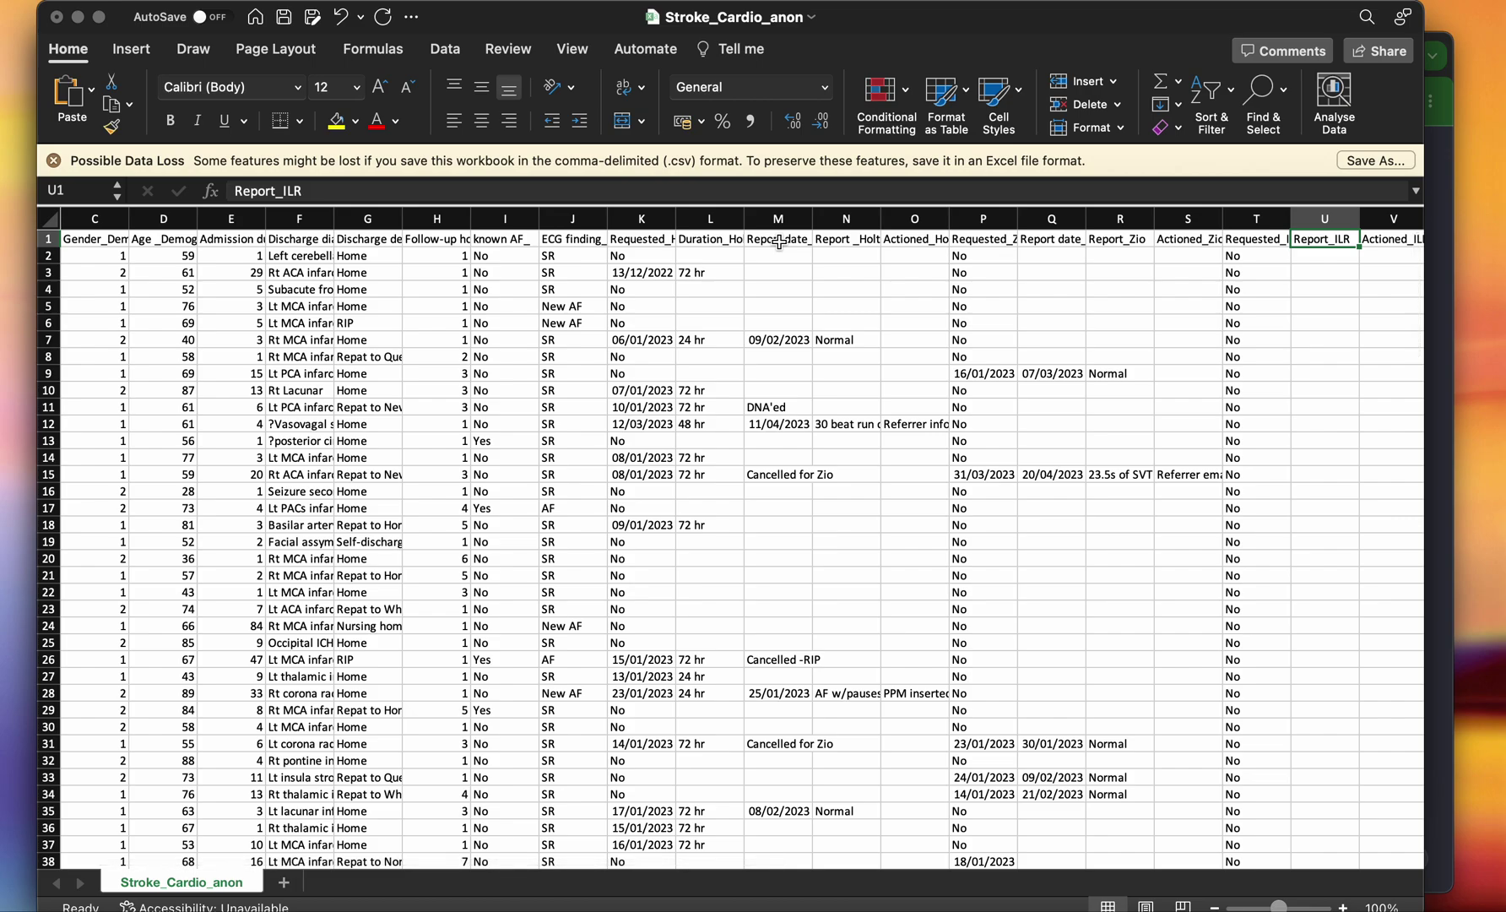
Review the row 1 headers backwards from the ILR columns to MRN_Demographics in A1.
{"action": "key", "text": "Left"}
{"action": "key", "text": "Left"}
{"action": "key", "text": "Left"}
{"action": "key", "text": "Left"}
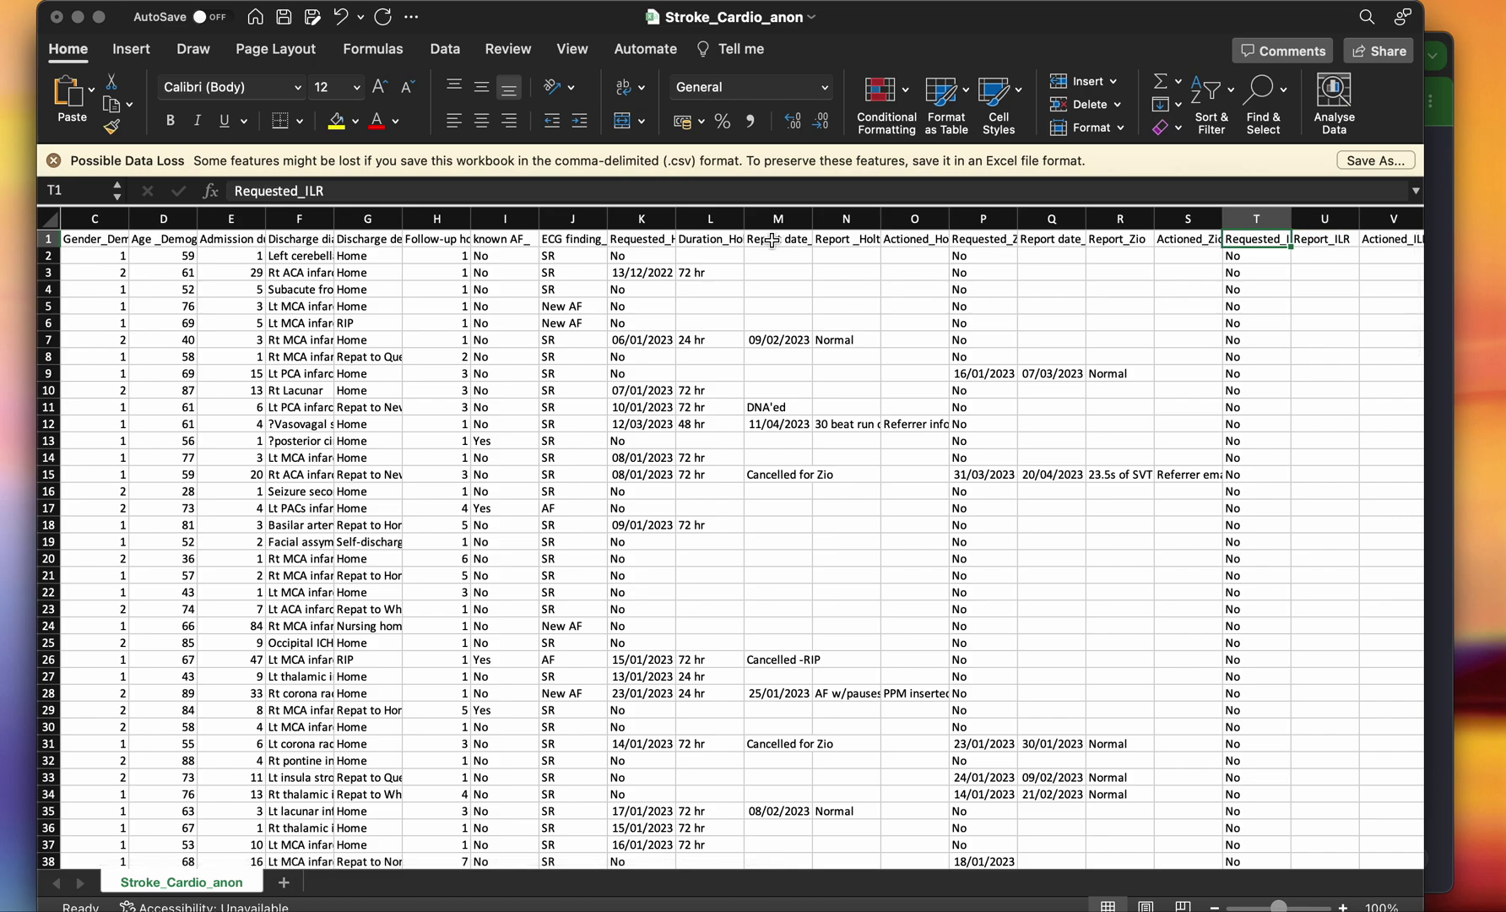
{"action": "key", "text": "Left"}
{"action": "key", "text": "Left"}
{"action": "key", "text": "Left"}
{"action": "key", "text": "Left"}
{"action": "key", "text": "Left"}
{"action": "key", "text": "Left"}
{"action": "key", "text": "Left"}
{"action": "key", "text": "Left"}
{"action": "key", "text": "Left"}
{"action": "key", "text": "Left"}
{"action": "key", "text": "Left"}
{"action": "key", "text": "Left"}
{"action": "key", "text": "Left"}
{"action": "key", "text": "Left"}
{"action": "key", "text": "Left"}
{"action": "key", "text": "Left"}
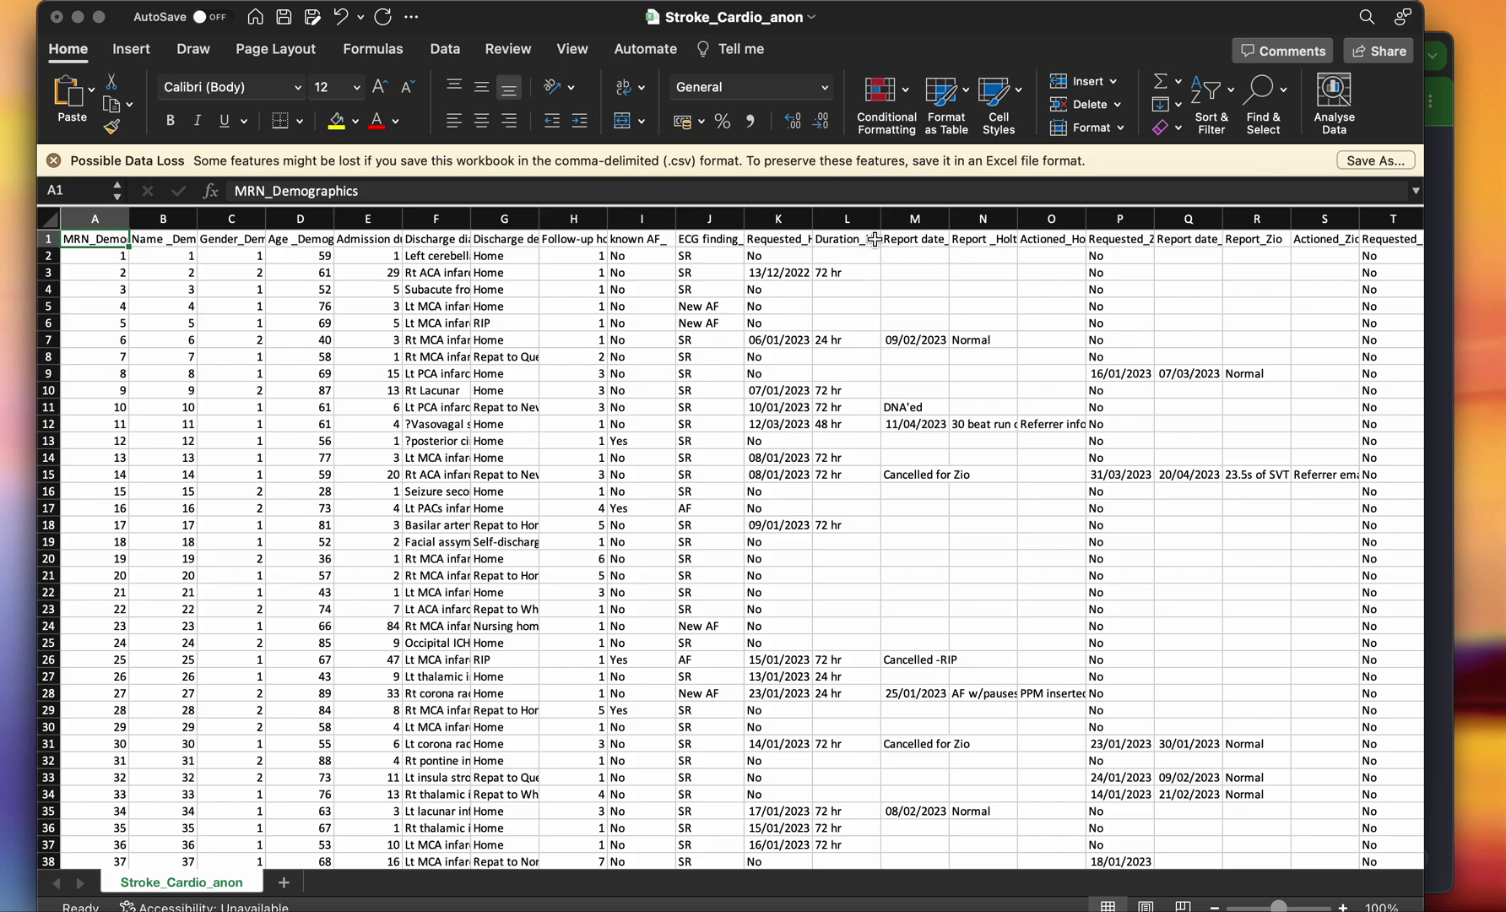
Examine the Duration_Holter header and the row 4 entries across the Holter, Zio, ILR and TTE columns.
{"action": "left_click", "coordinate": [874, 239]}
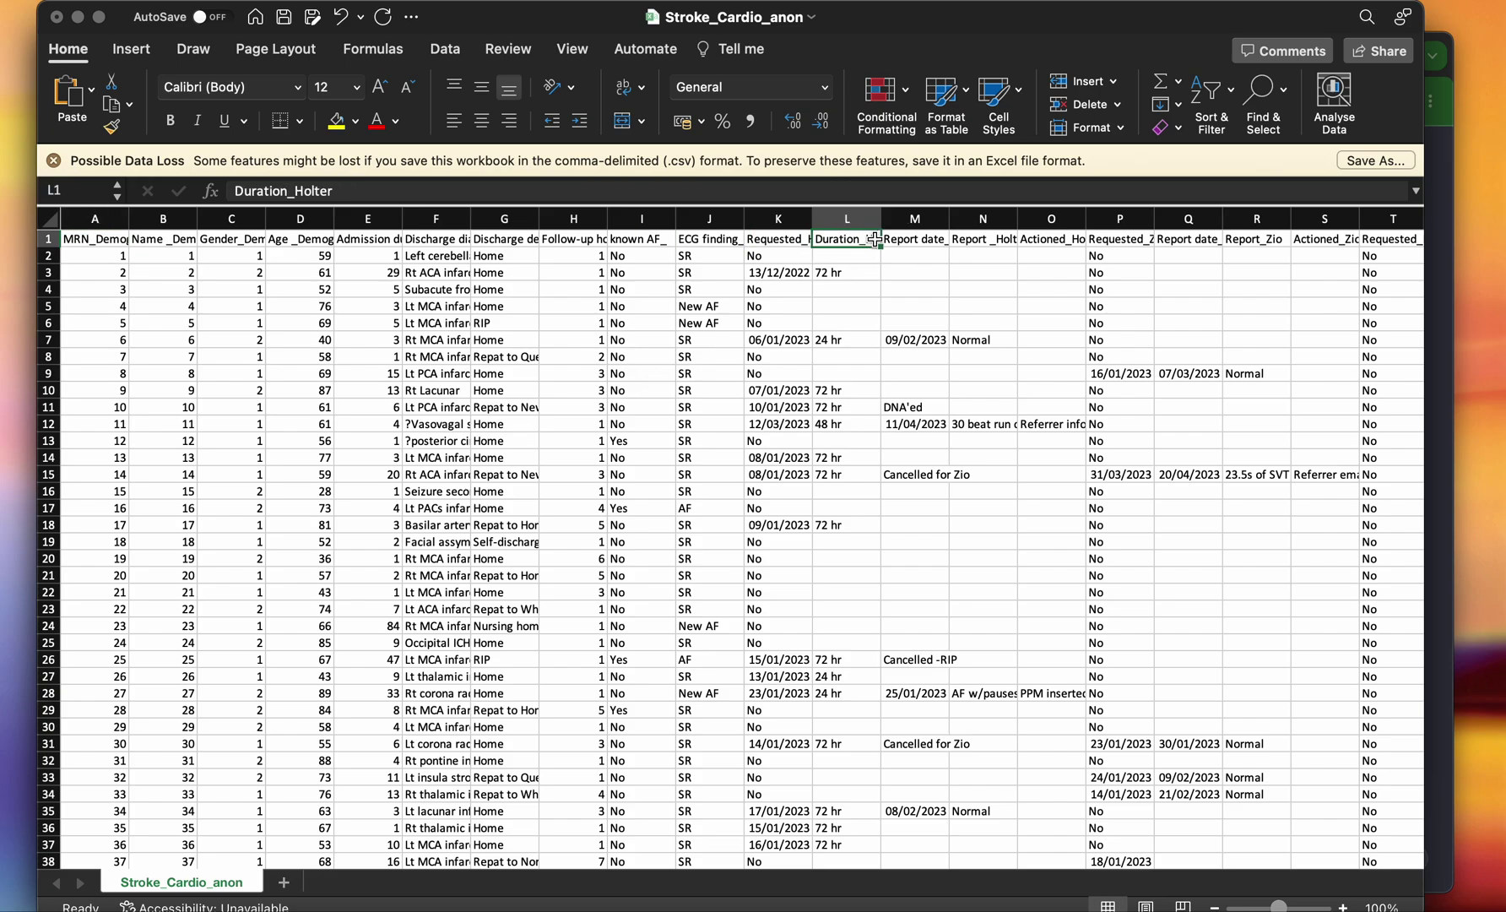
{"action": "left_click", "coordinate": [882, 289]}
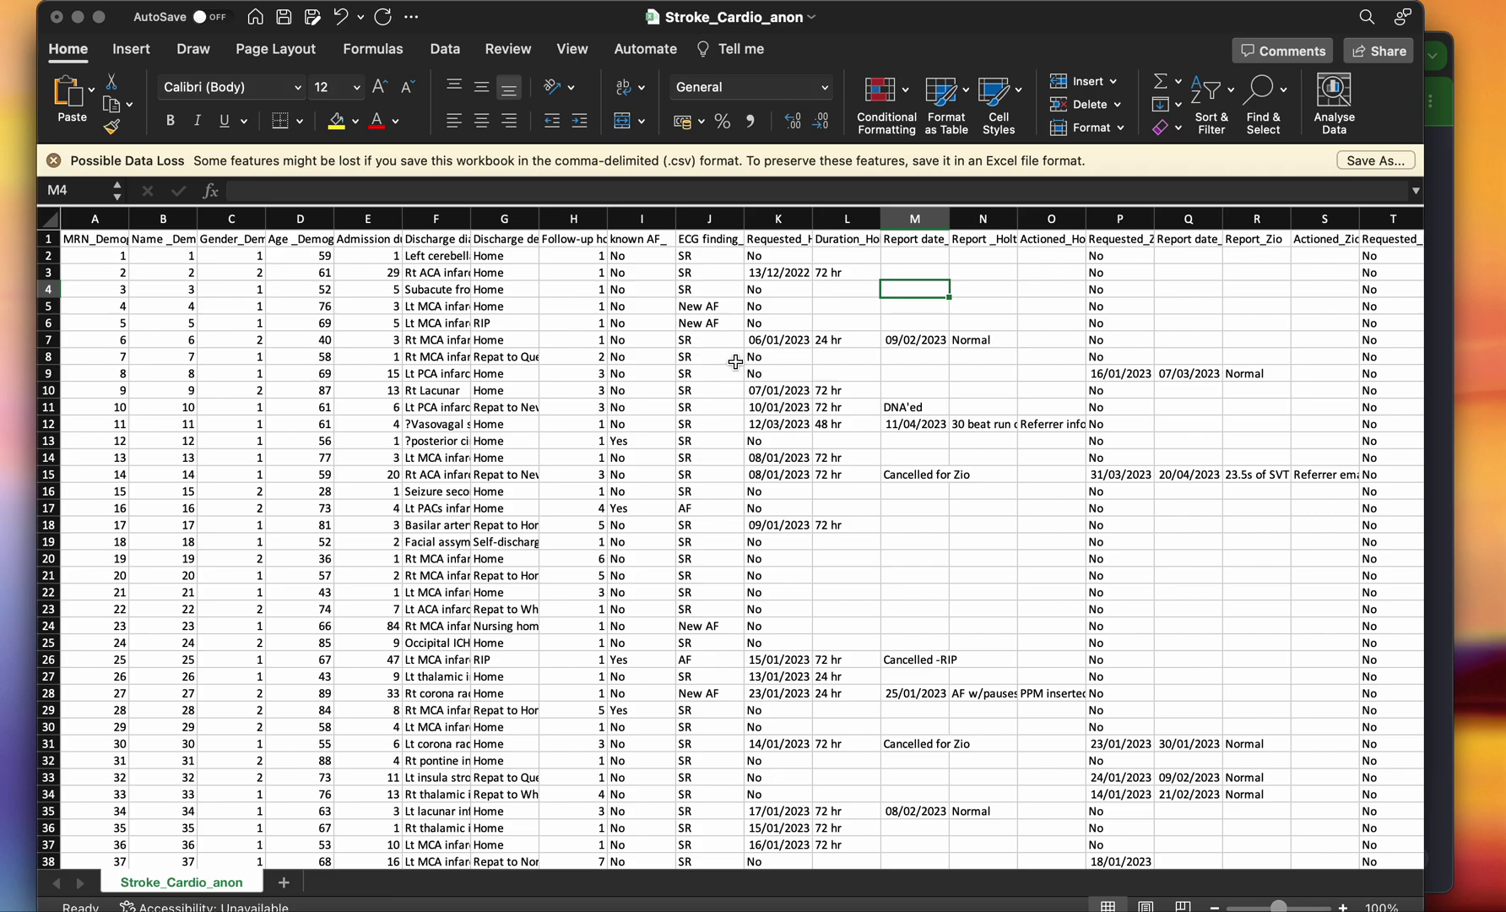
{"action": "key", "text": "Right"}
{"action": "key", "text": "Right"}
{"action": "key", "text": "Right"}
{"action": "key", "text": "Right"}
{"action": "key", "text": "Right"}
{"action": "key", "text": "Right"}
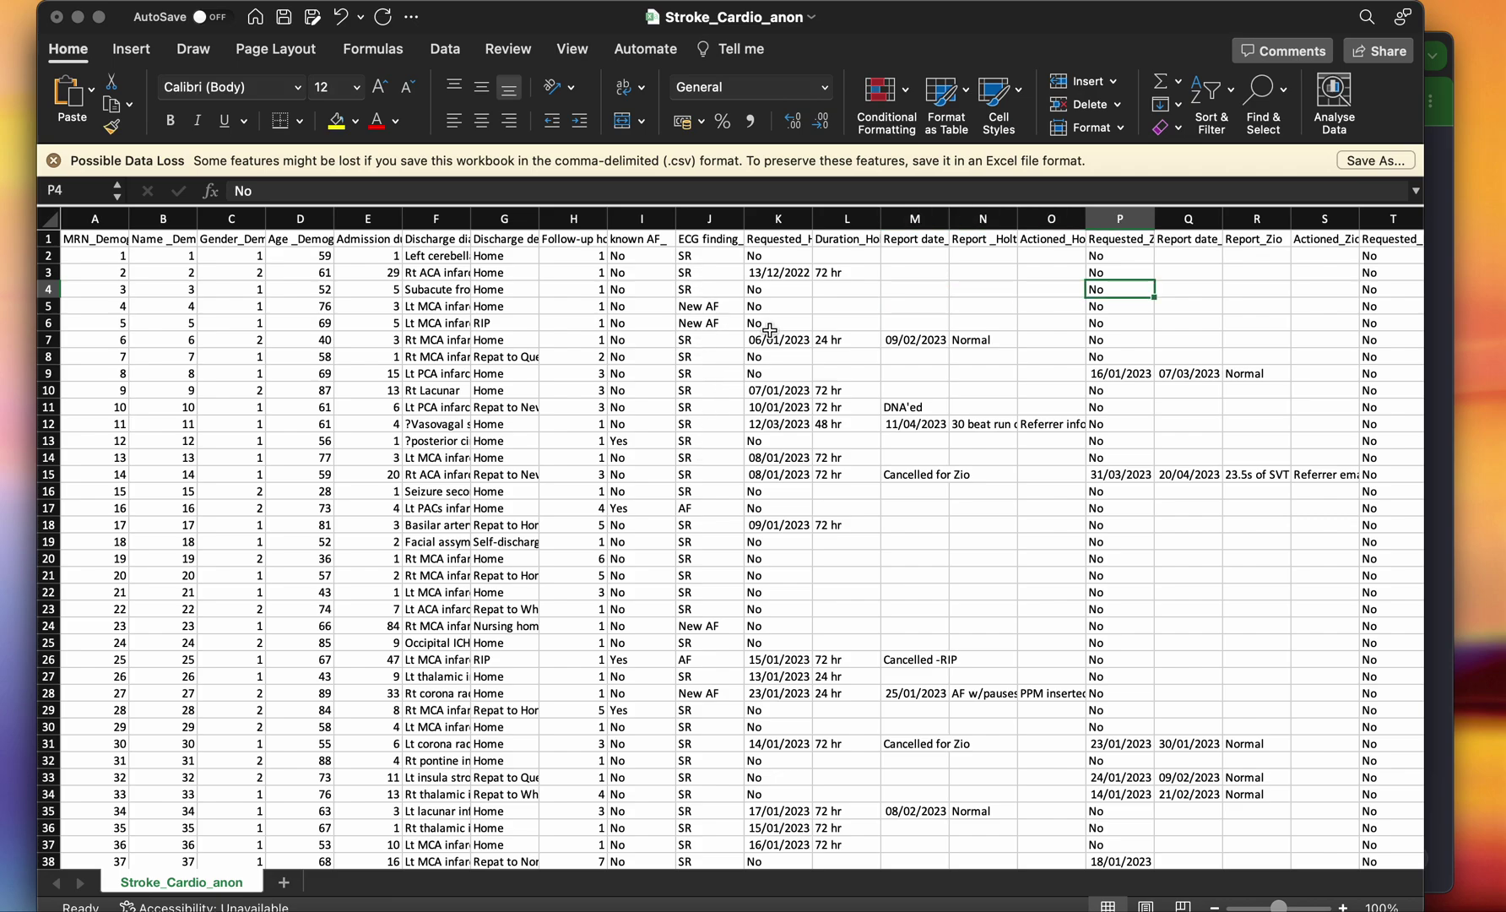
{"action": "key", "text": "Right"}
{"action": "key", "text": "Right"}
{"action": "key", "text": "Right"}
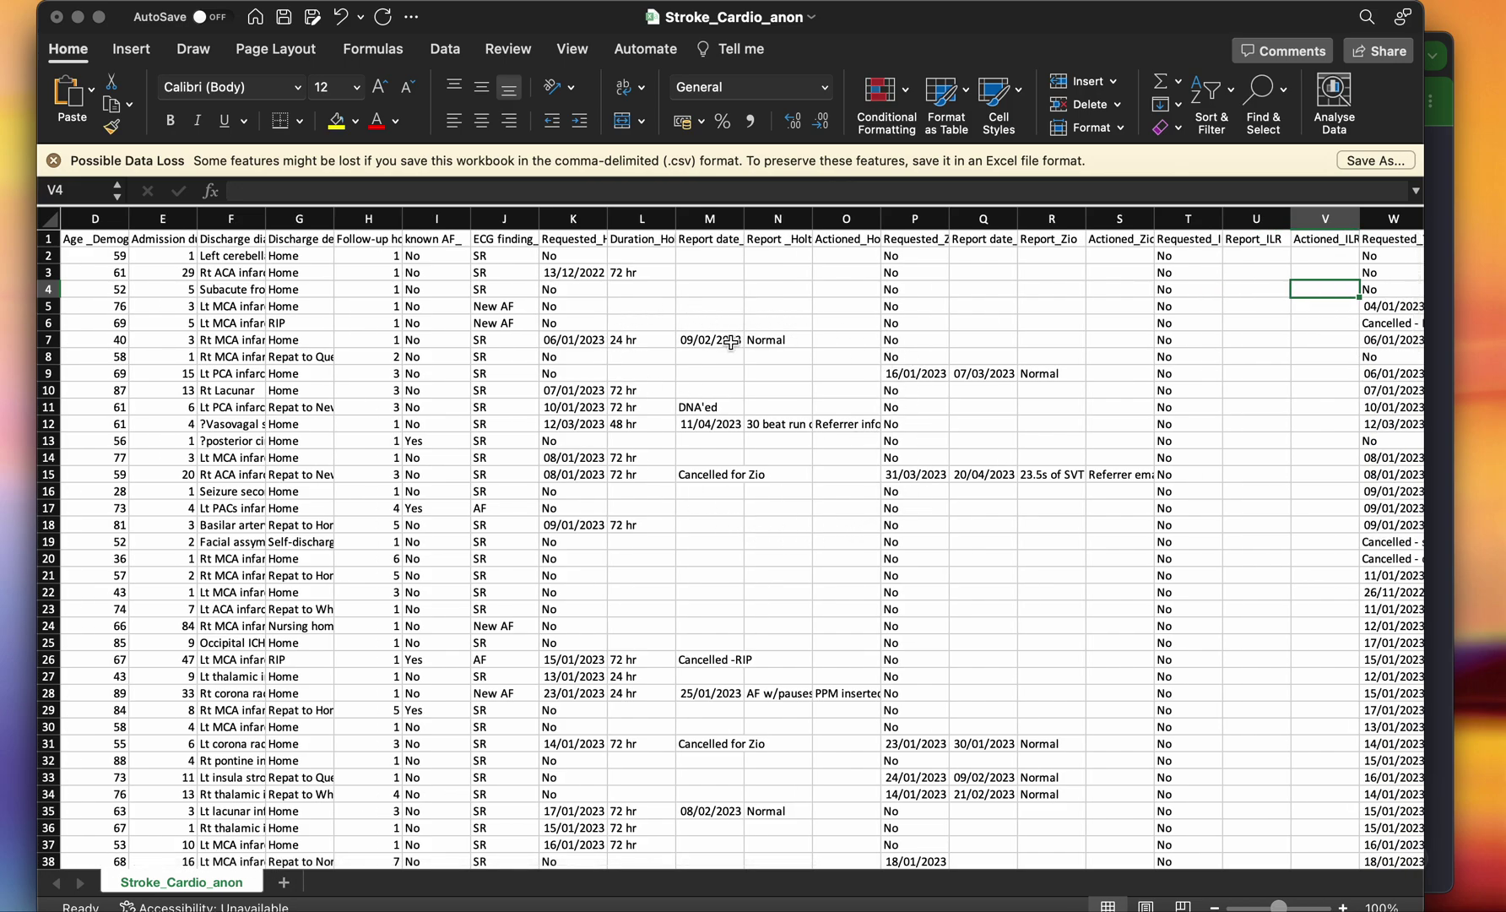
{"action": "key", "text": "Right"}
{"action": "key", "text": "Right"}
{"action": "key", "text": "Right"}
{"action": "key", "text": "Right"}
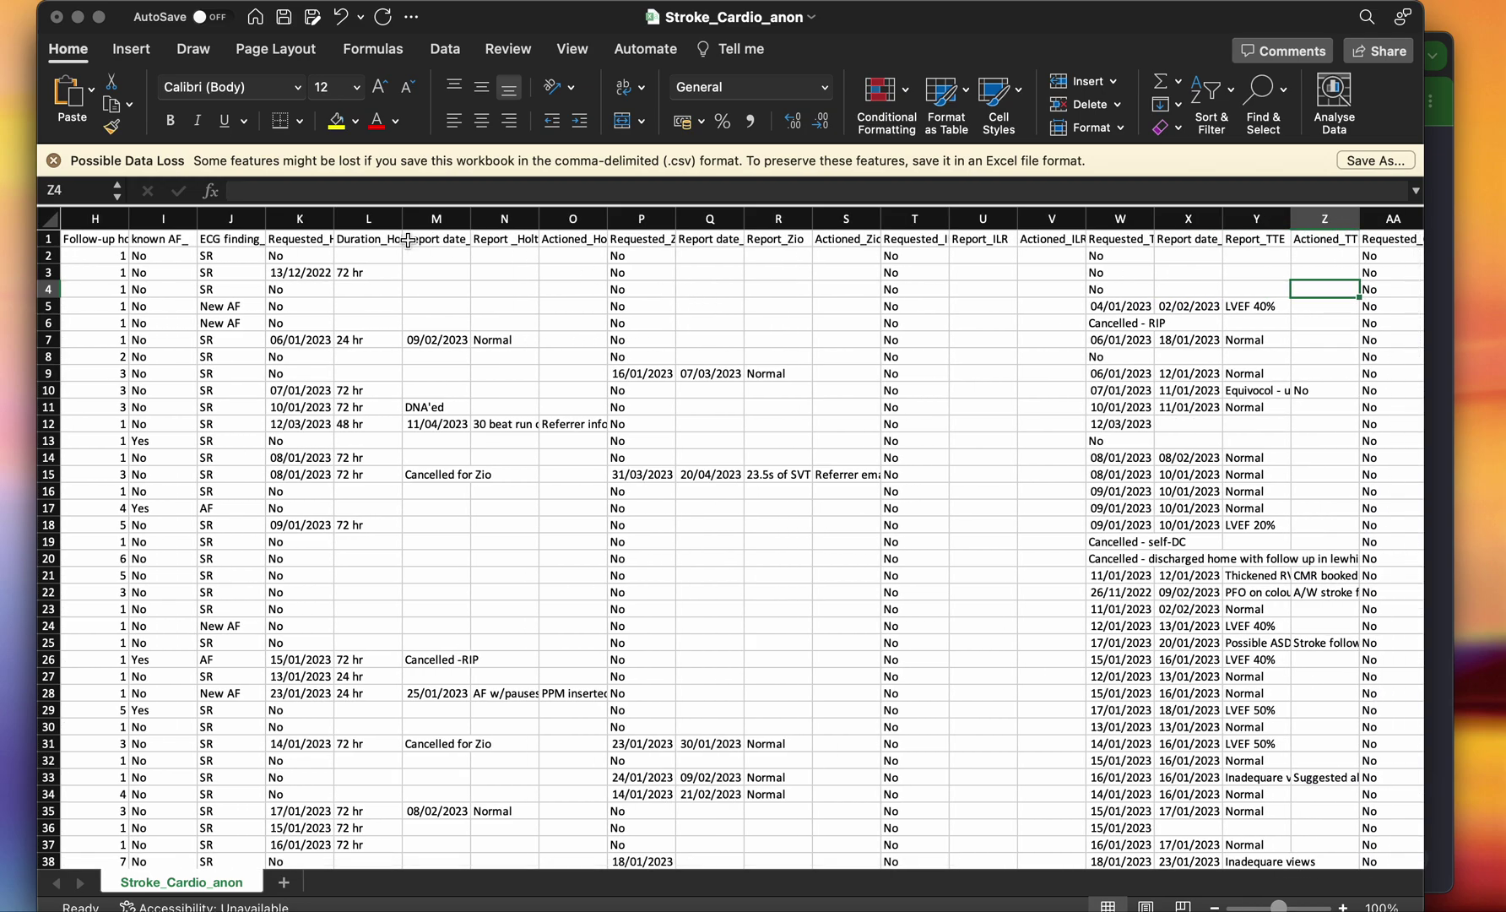
Examine the test headers in row 1 from the Holter group through Zio and TTE to Actioned_Bubble.
{"action": "left_click", "coordinate": [420, 242]}
{"action": "key", "text": "Right"}
{"action": "key", "text": "Right"}
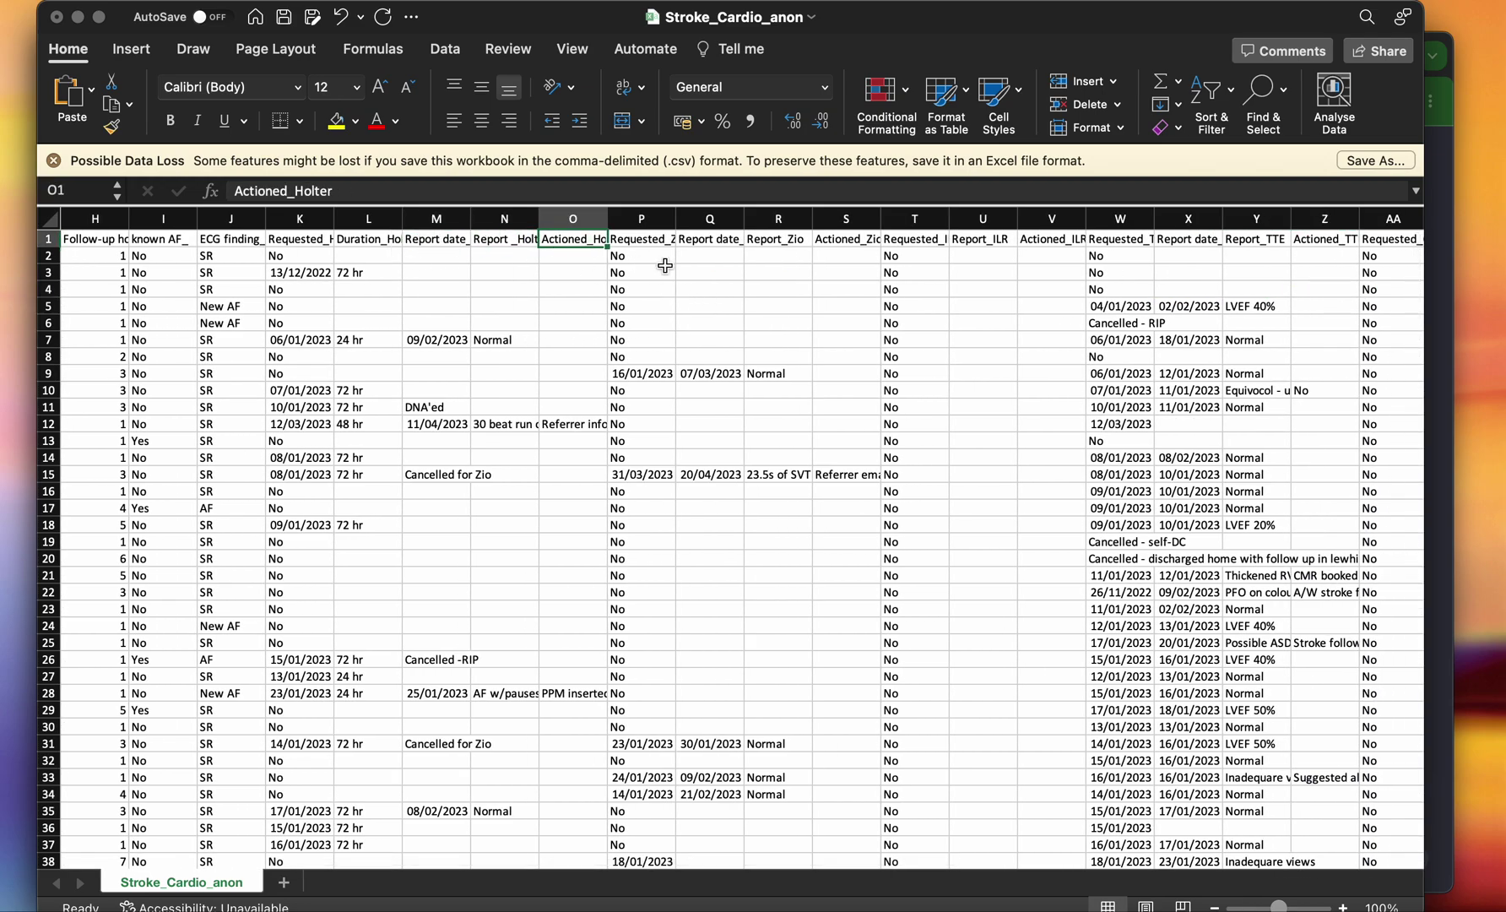
{"action": "key", "text": "Right"}
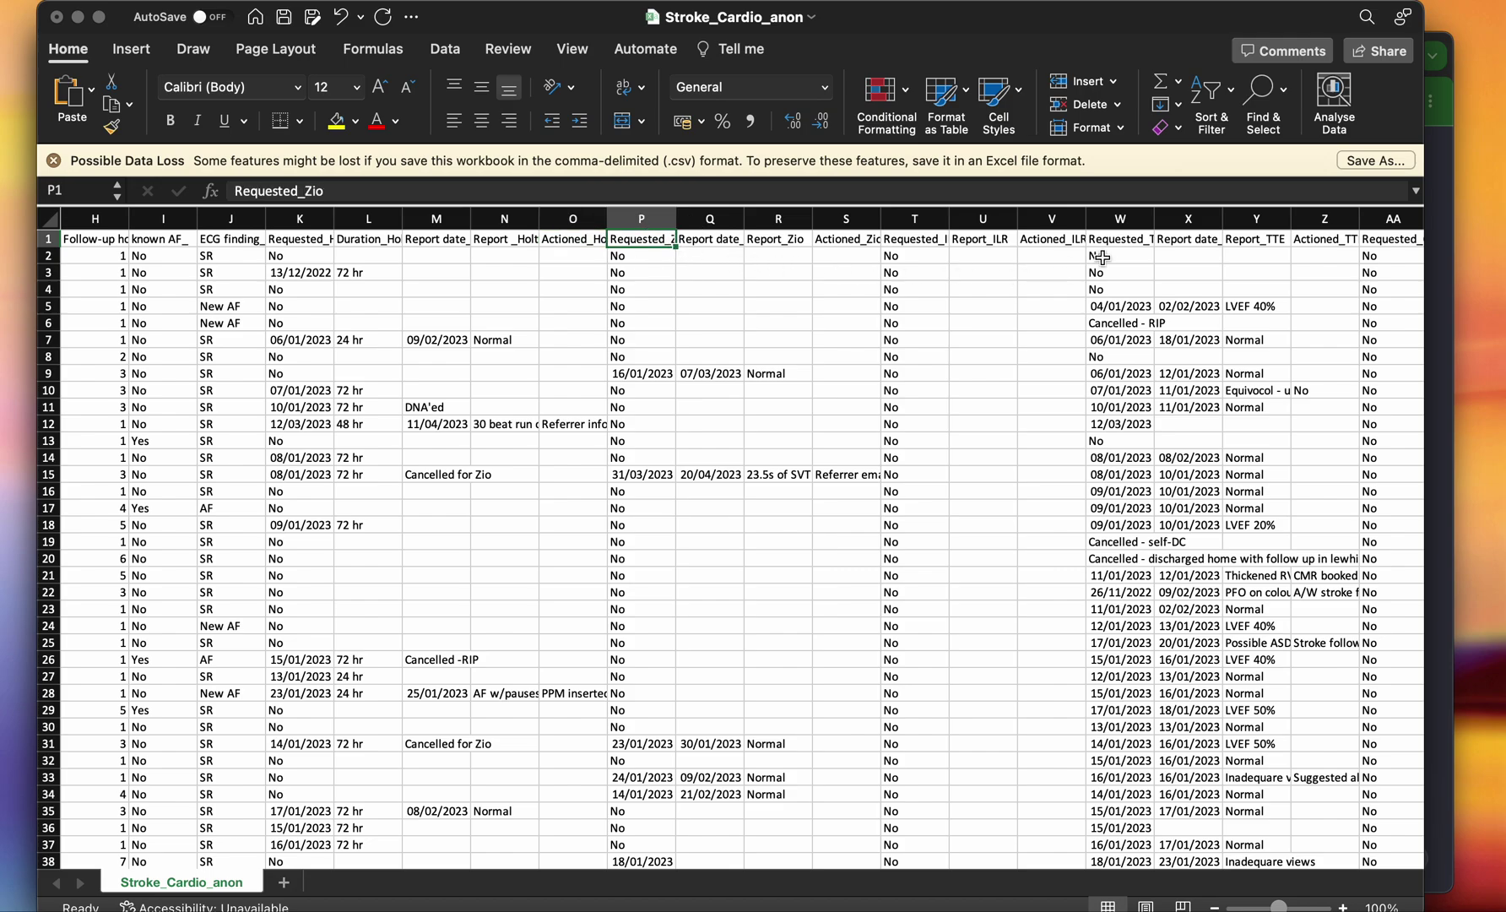
{"action": "left_click", "coordinate": [1058, 244]}
{"action": "key", "text": "Right"}
{"action": "key", "text": "Right"}
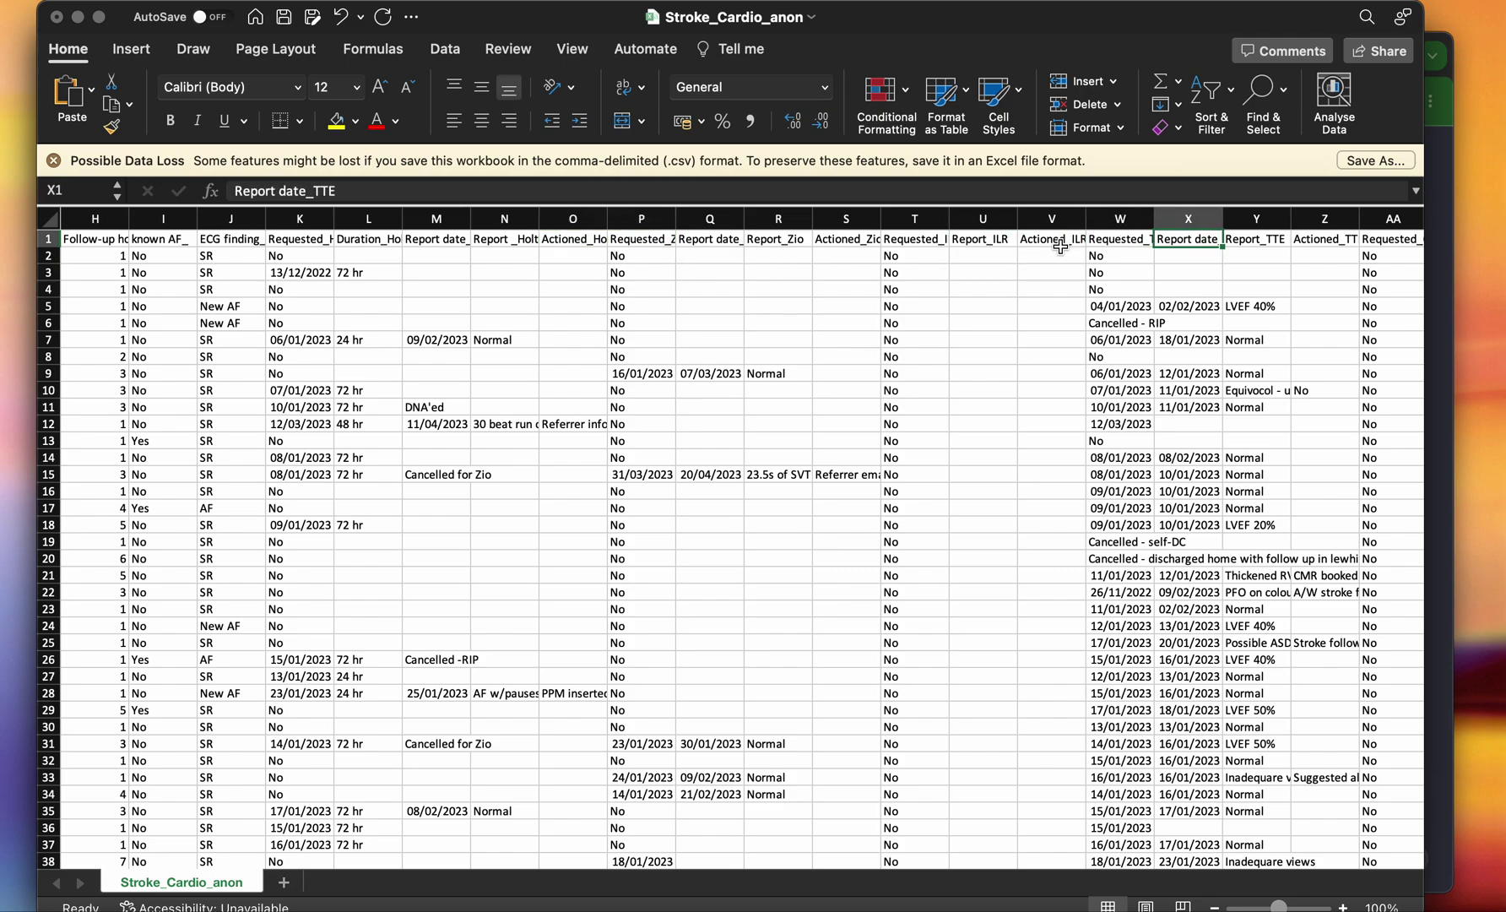
{"action": "key", "text": "Right"}
{"action": "key", "text": "Right"}
{"action": "key", "text": "Right"}
{"action": "key", "text": "Right"}
{"action": "key", "text": "Right"}
{"action": "key", "text": "Right"}
{"action": "key", "text": "Right"}
{"action": "key", "text": "Right"}
{"action": "key", "text": "Right"}
{"action": "key", "text": "Right"}
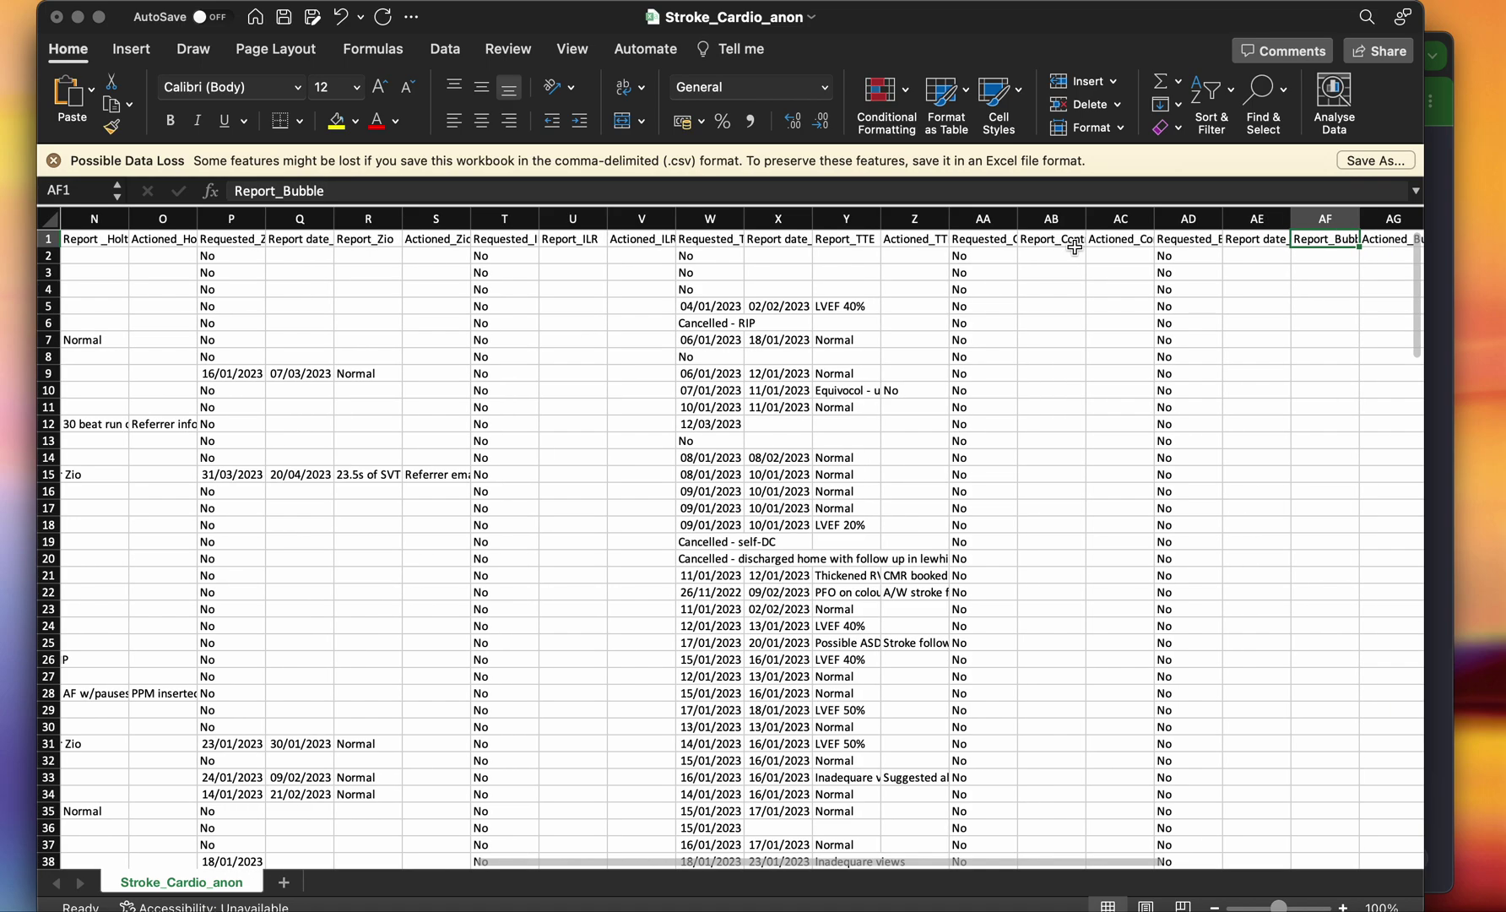
{"action": "key", "text": "Left"}
{"action": "key", "text": "Left"}
{"action": "key", "text": "Left"}
{"action": "key", "text": "Left"}
{"action": "key", "text": "Left"}
{"action": "key", "text": "Left"}
{"action": "key", "text": "Left"}
{"action": "key", "text": "Left"}
{"action": "key", "text": "Left"}
{"action": "key", "text": "Left"}
{"action": "key", "text": "Left"}
{"action": "key", "text": "Left"}
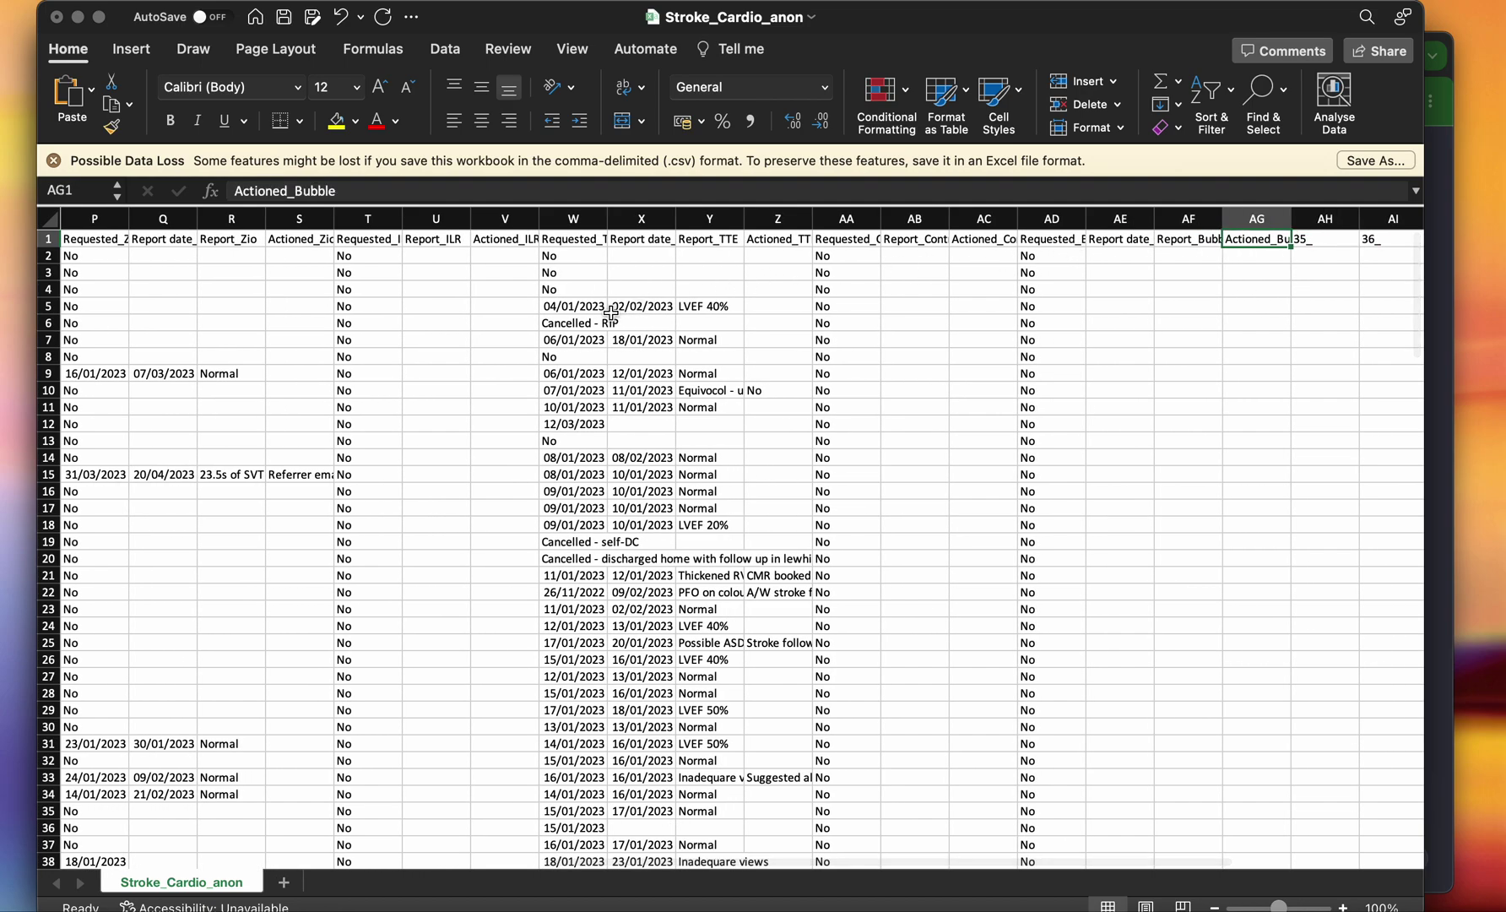
Return to cell A1 and save the Stroke_Cardio_anon workbook.
{"action": "key", "text": "Left"}
{"action": "key", "text": "Left"}
{"action": "key", "text": "Left"}
{"action": "key", "text": "Left"}
{"action": "key", "text": "Left"}
{"action": "key", "text": "Left"}
{"action": "key", "text": "Left"}
{"action": "key", "text": "Left"}
{"action": "key", "text": "Left"}
{"action": "key", "text": "Left"}
{"action": "key", "text": "Left"}
{"action": "key", "text": "Left"}
{"action": "key", "text": "Left"}
{"action": "key", "text": "Left"}
{"action": "key", "text": "Left"}
{"action": "key", "text": "Left"}
{"action": "key", "text": "Left"}
{"action": "key", "text": "Left"}
{"action": "key", "text": "Left"}
{"action": "key", "text": "Left"}
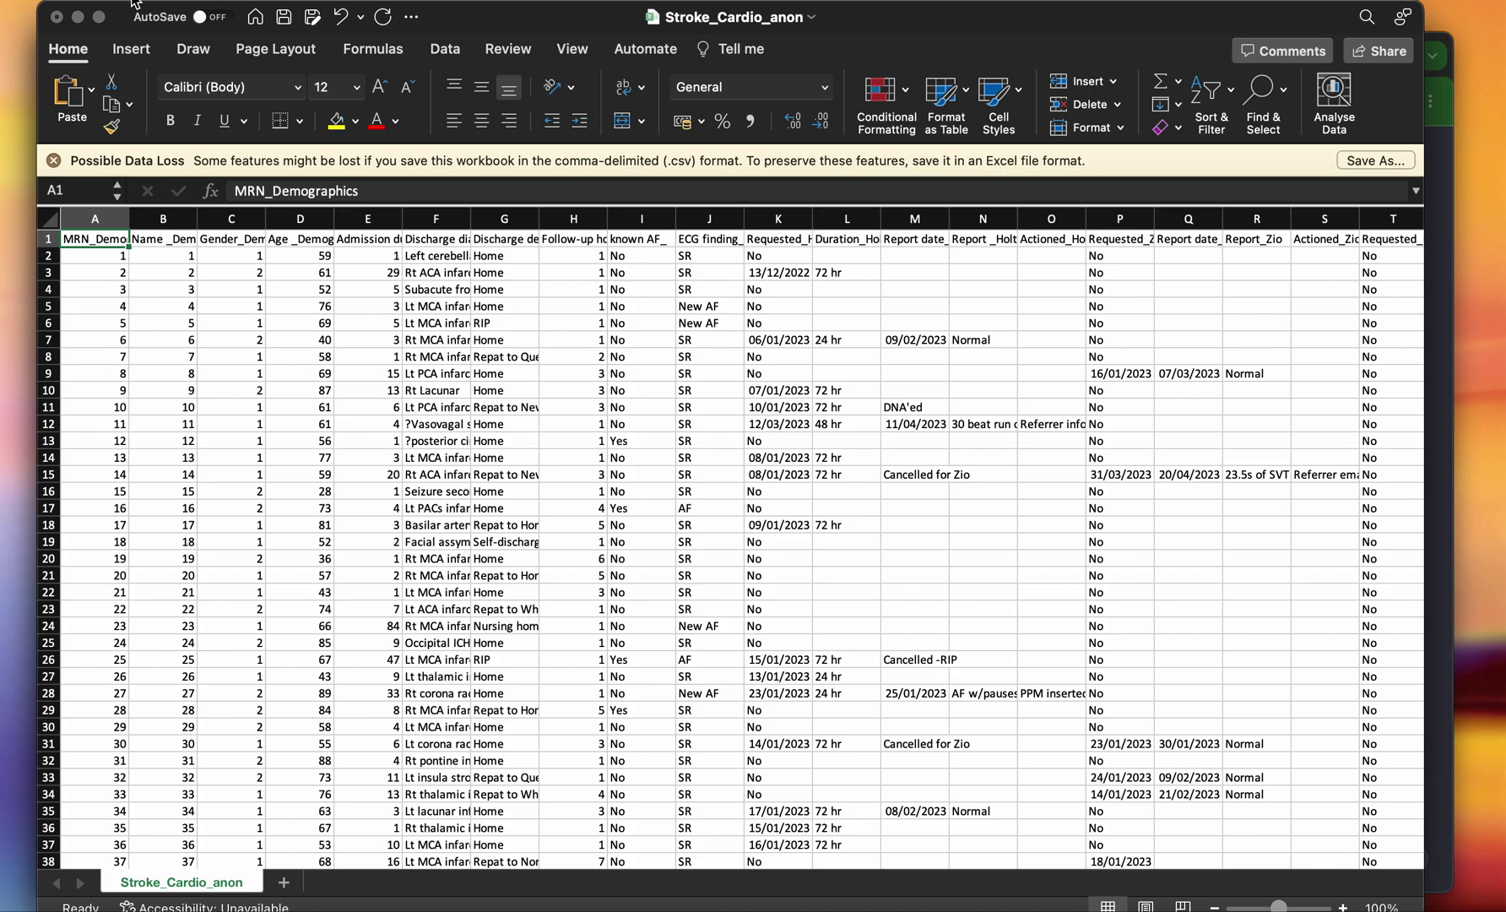
{"action": "left_click", "coordinate": [284, 18]}
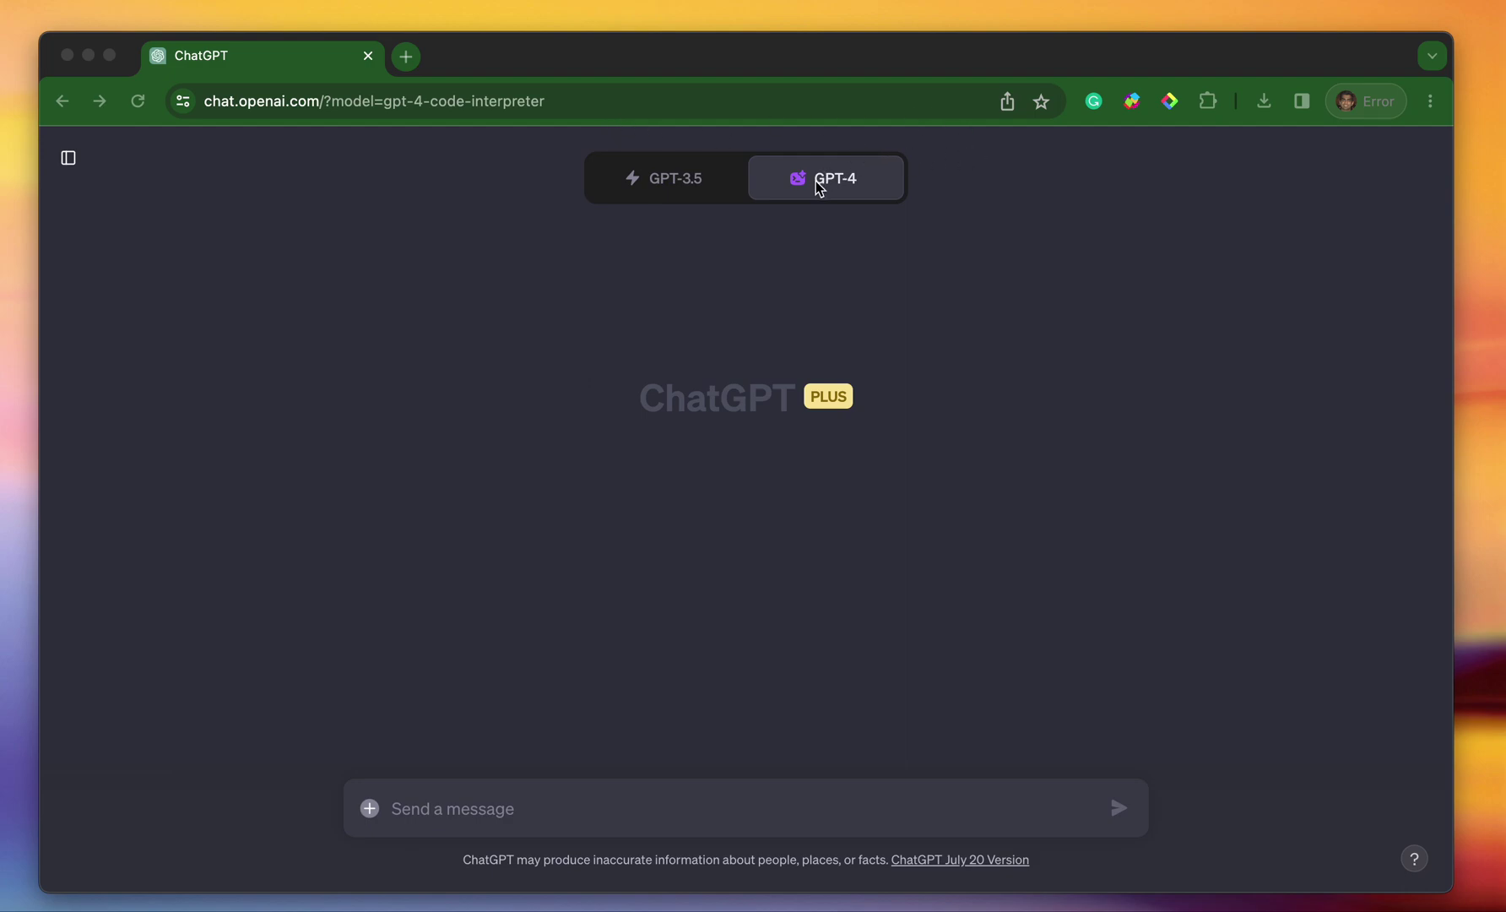
Switch to ChatGPT, choose Code Interpreter under GPT-4, and attach Stroke_Cardio_anon.csv to the message.
{"action": "mouse_move", "coordinate": [853, 179]}
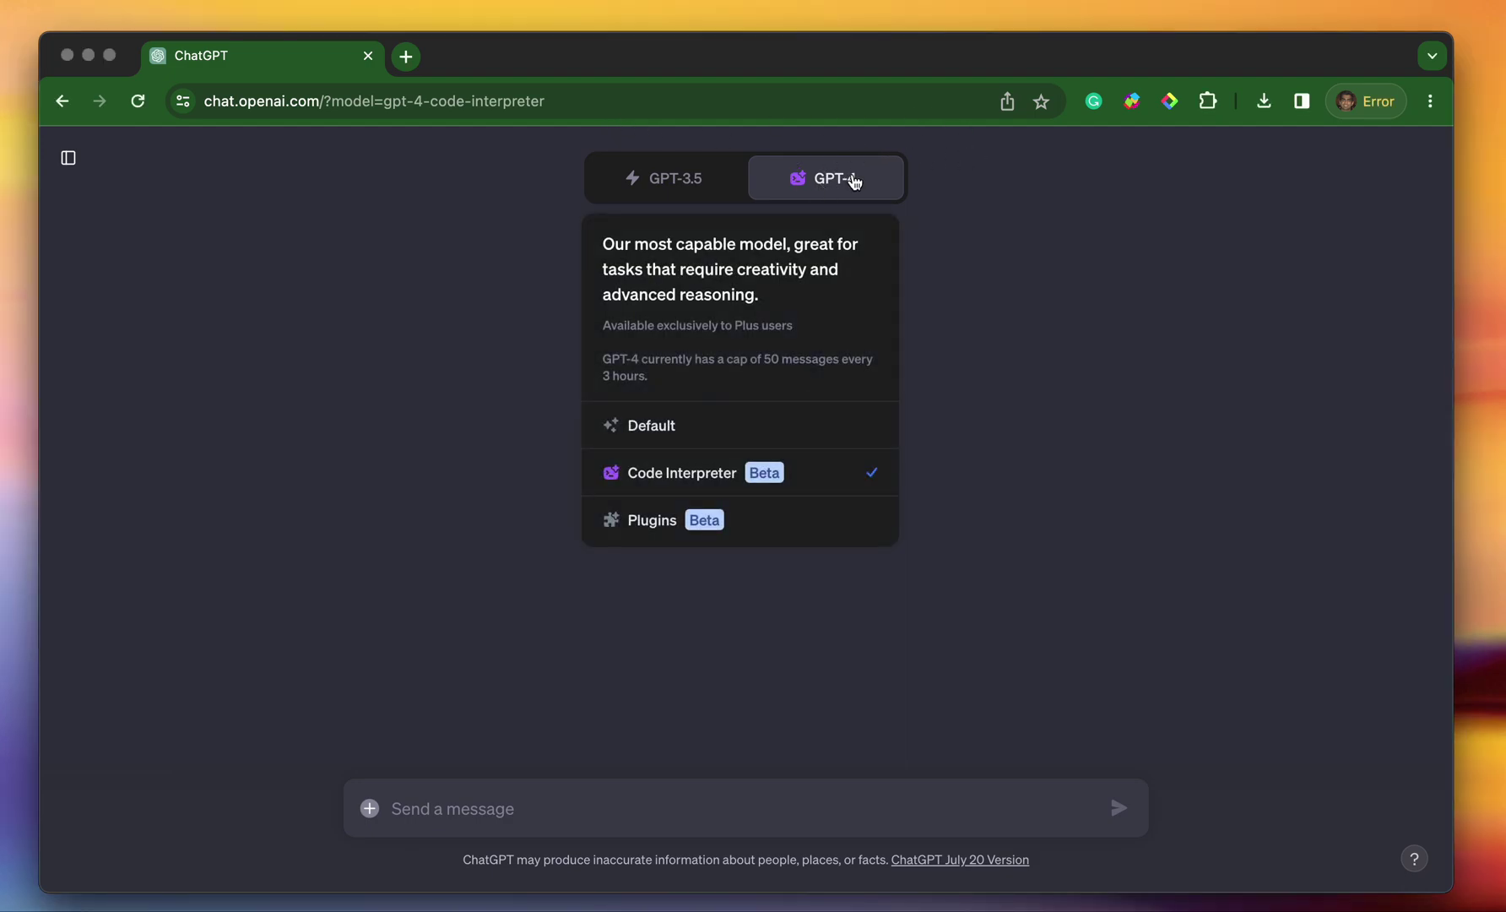
{"action": "mouse_move", "coordinate": [785, 173]}
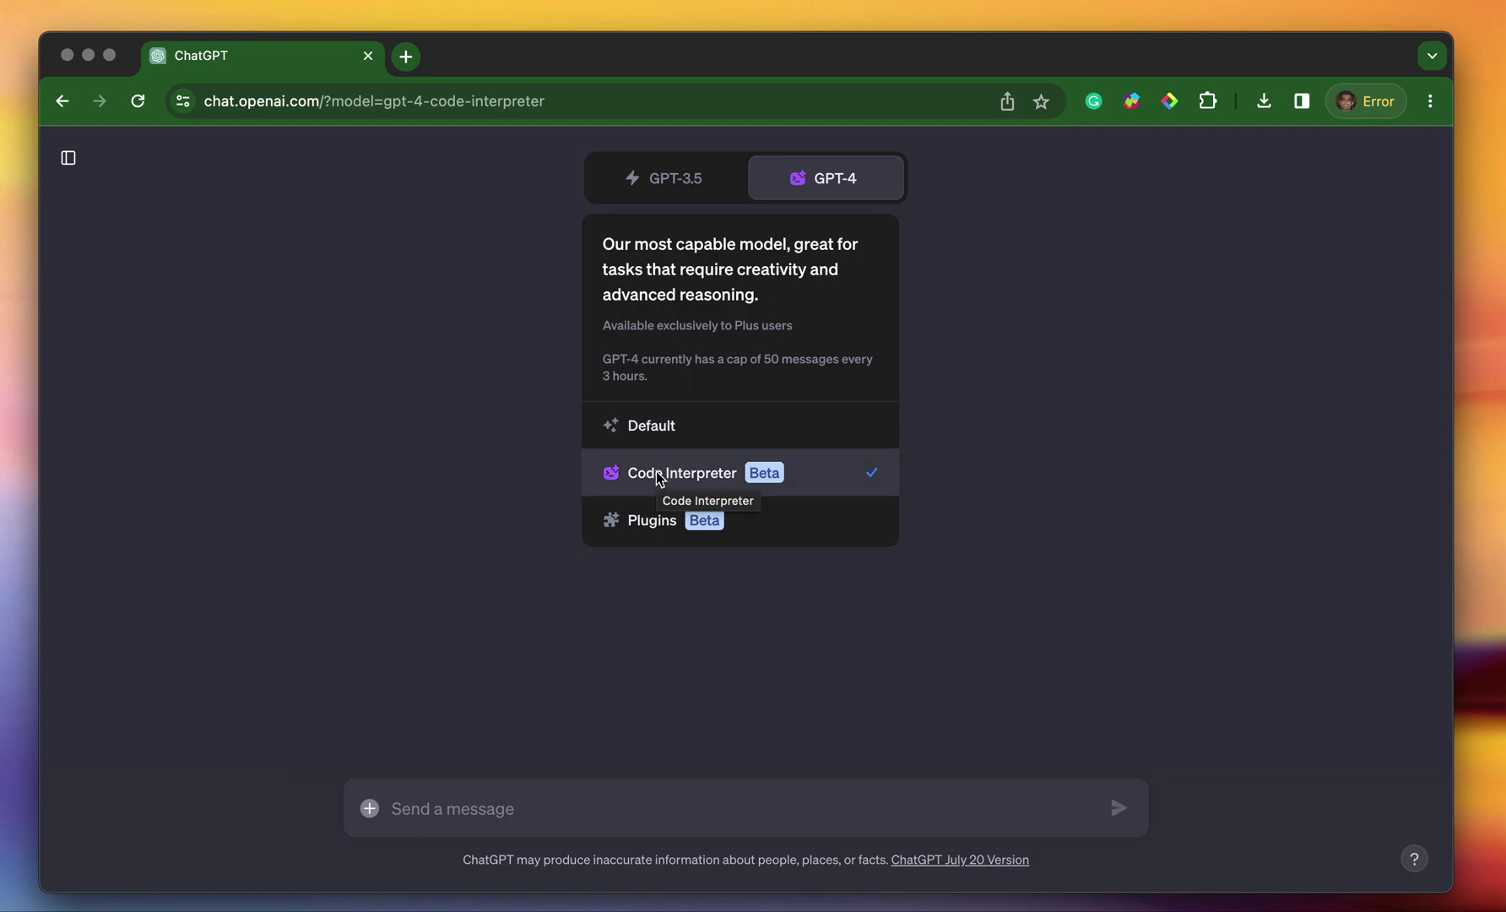
{"action": "left_click", "coordinate": [658, 474]}
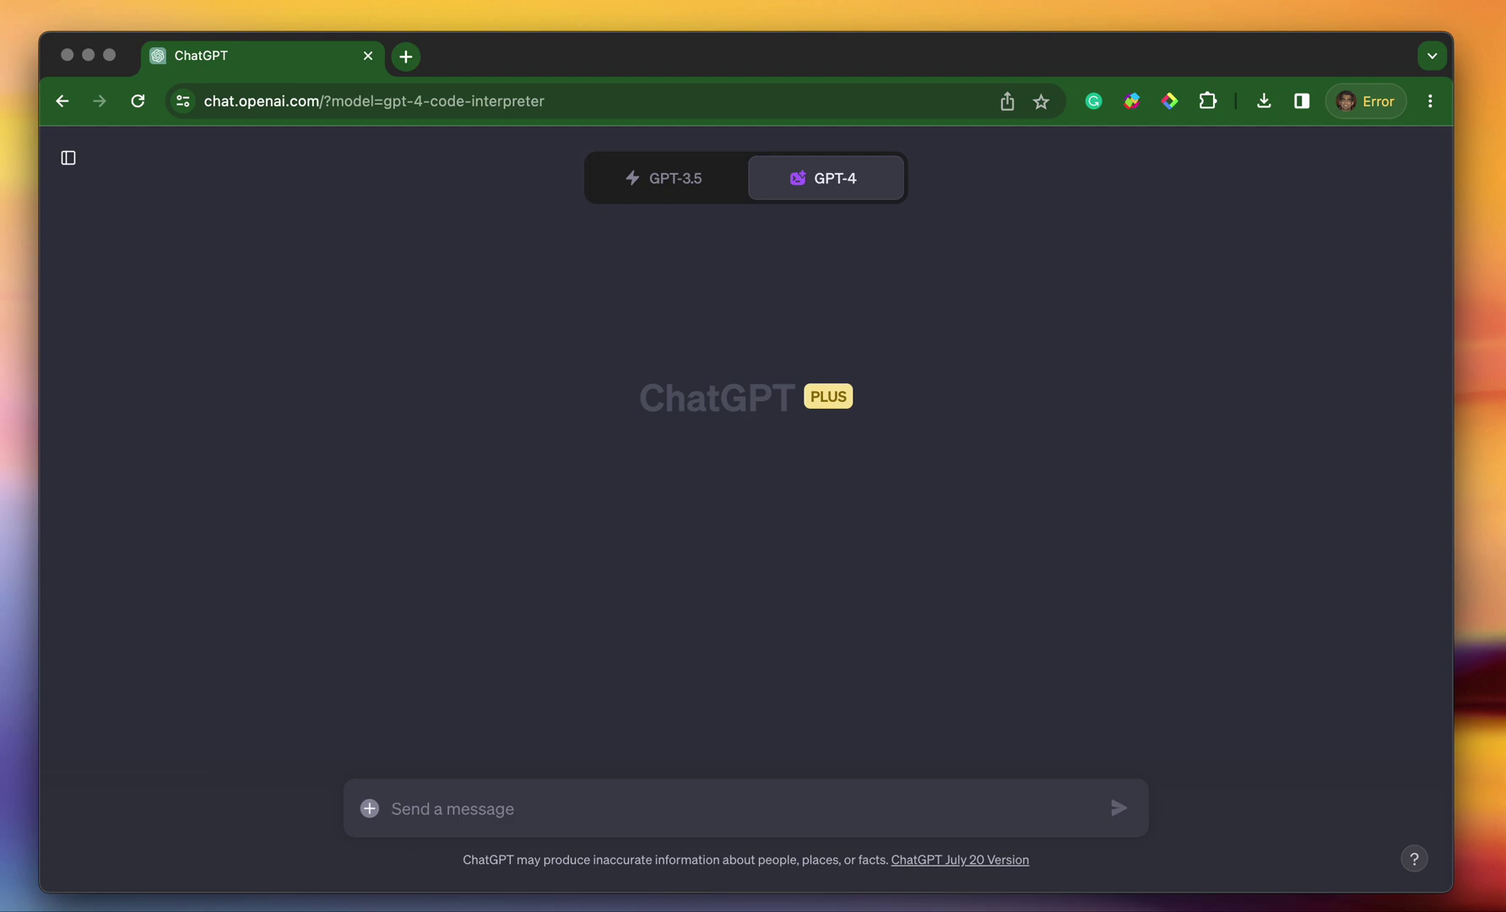
{"action": "left_click_drag", "start_coordinate": [321, 236], "coordinate": [433, 794]}
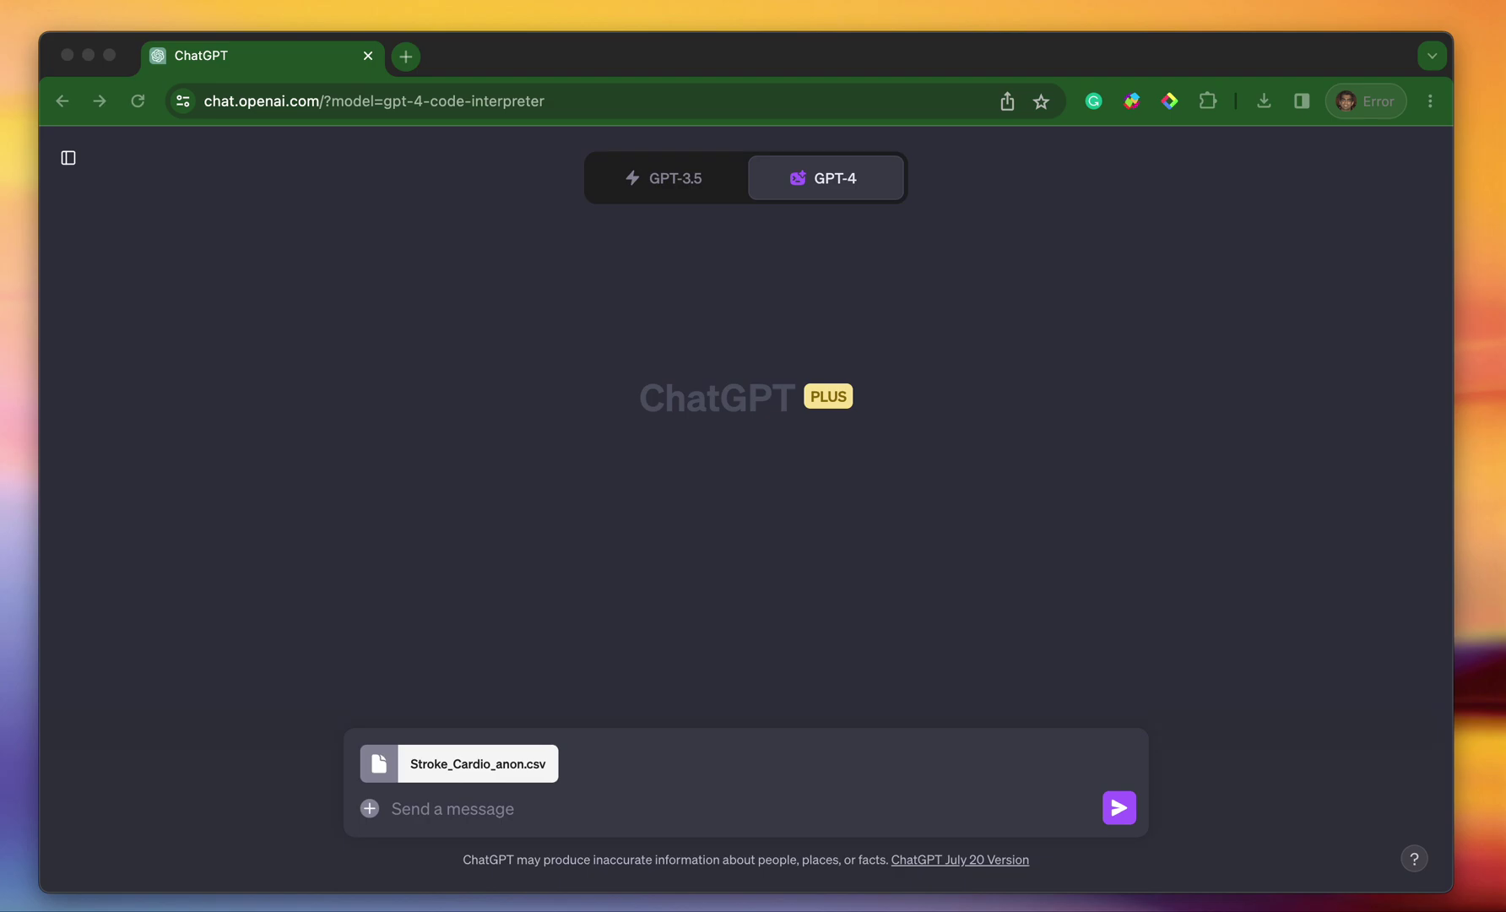
Enter a prompt with the stroke dataset's background requesting a summary: unique patients, mean and standard deviation of continuous variables, and counts per category.
{"action": "left_click", "coordinate": [636, 794]}
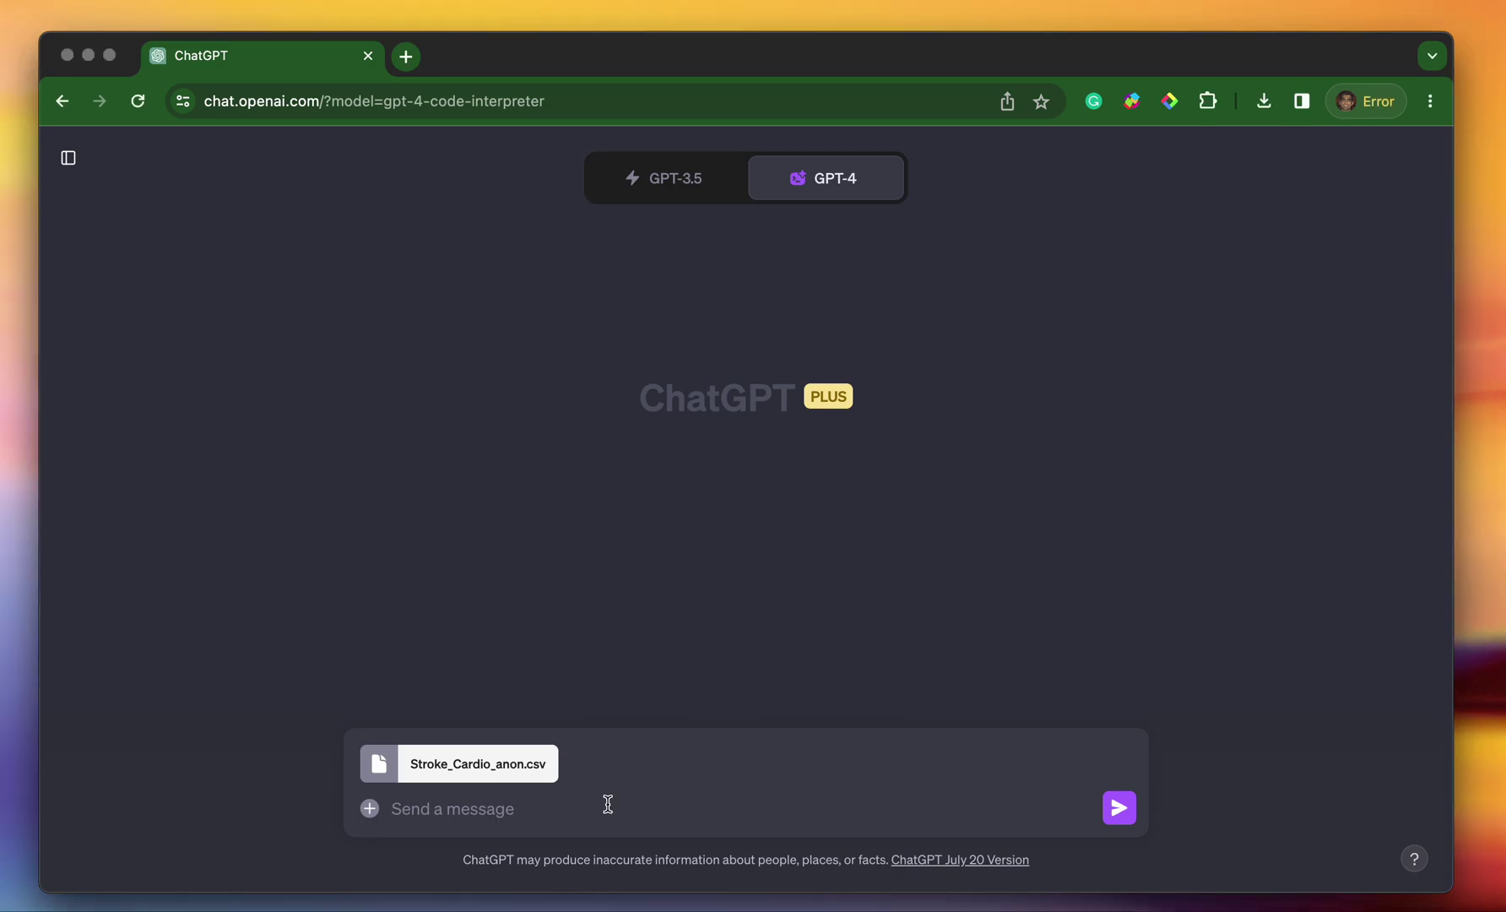
{"action": "key", "text": "super+v"}
{"action": "scroll", "coordinate": [580, 727], "scroll_direction": "up", "scroll_amount": 10}
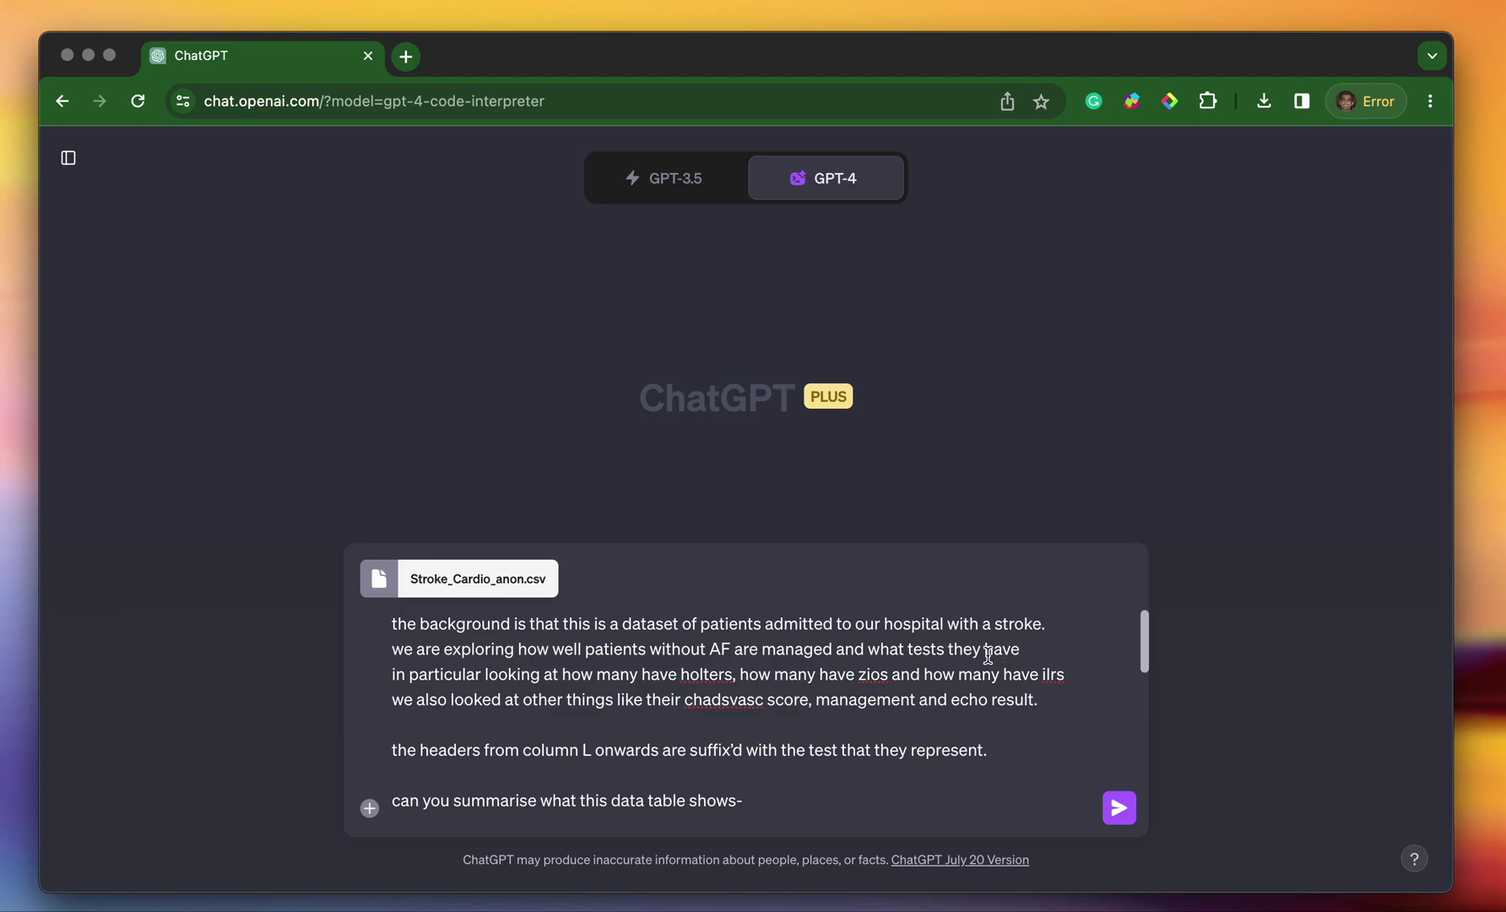
{"action": "key", "text": "shift+Return"}
{"action": "key", "text": "shift+Return"}
{"action": "type", "text": "Calculate the total number of unique patients, calculate the mean and standard deviation for continuous variables e.g. age, calculate the count in each category of each categorical"}
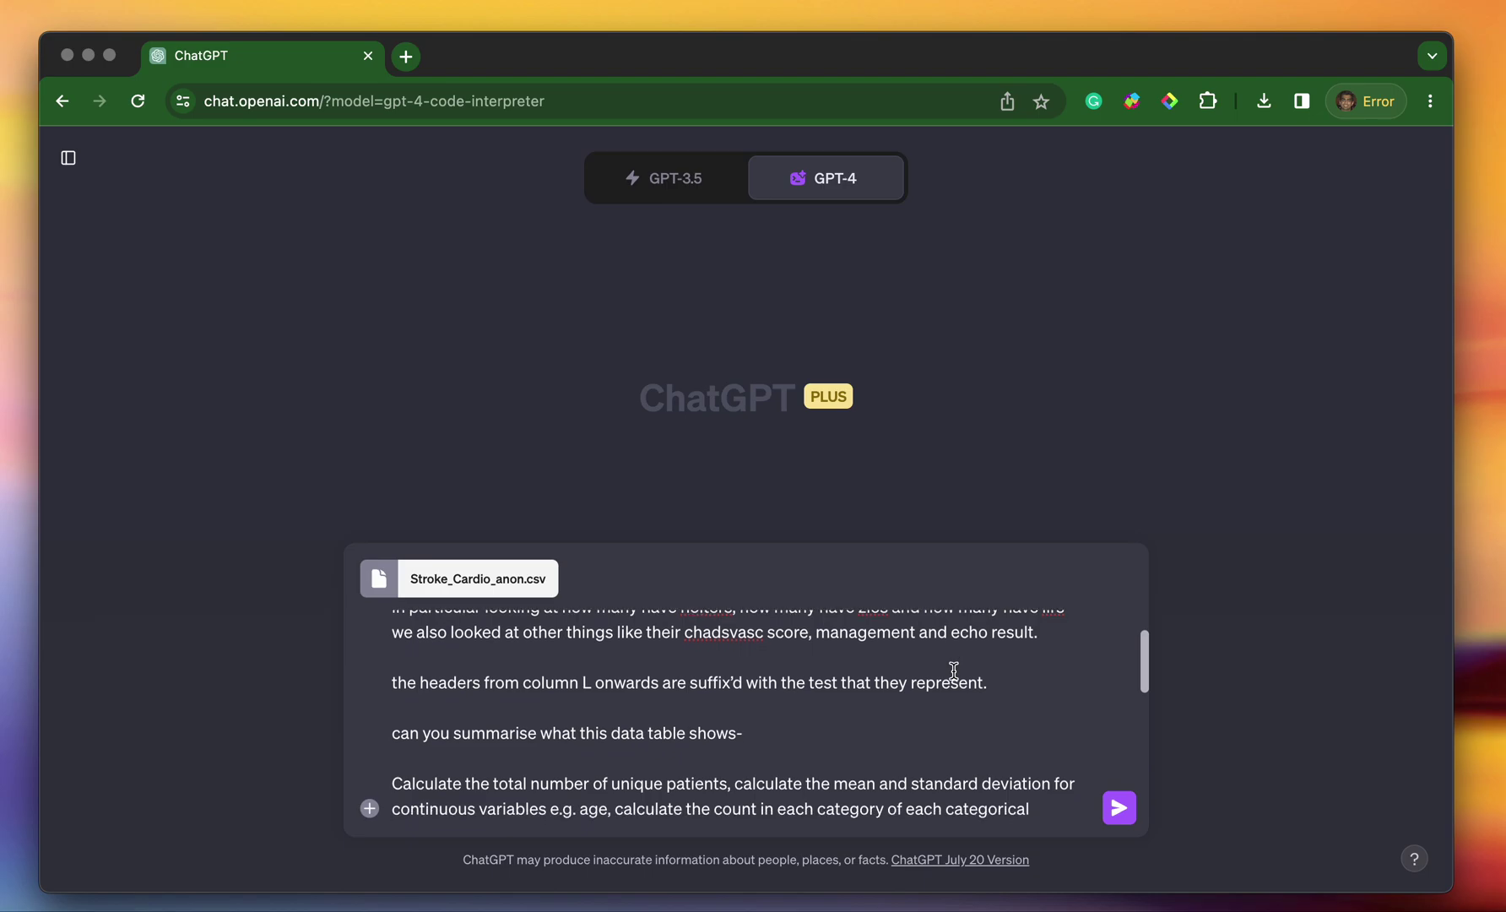
{"action": "type", "text": " variable."}
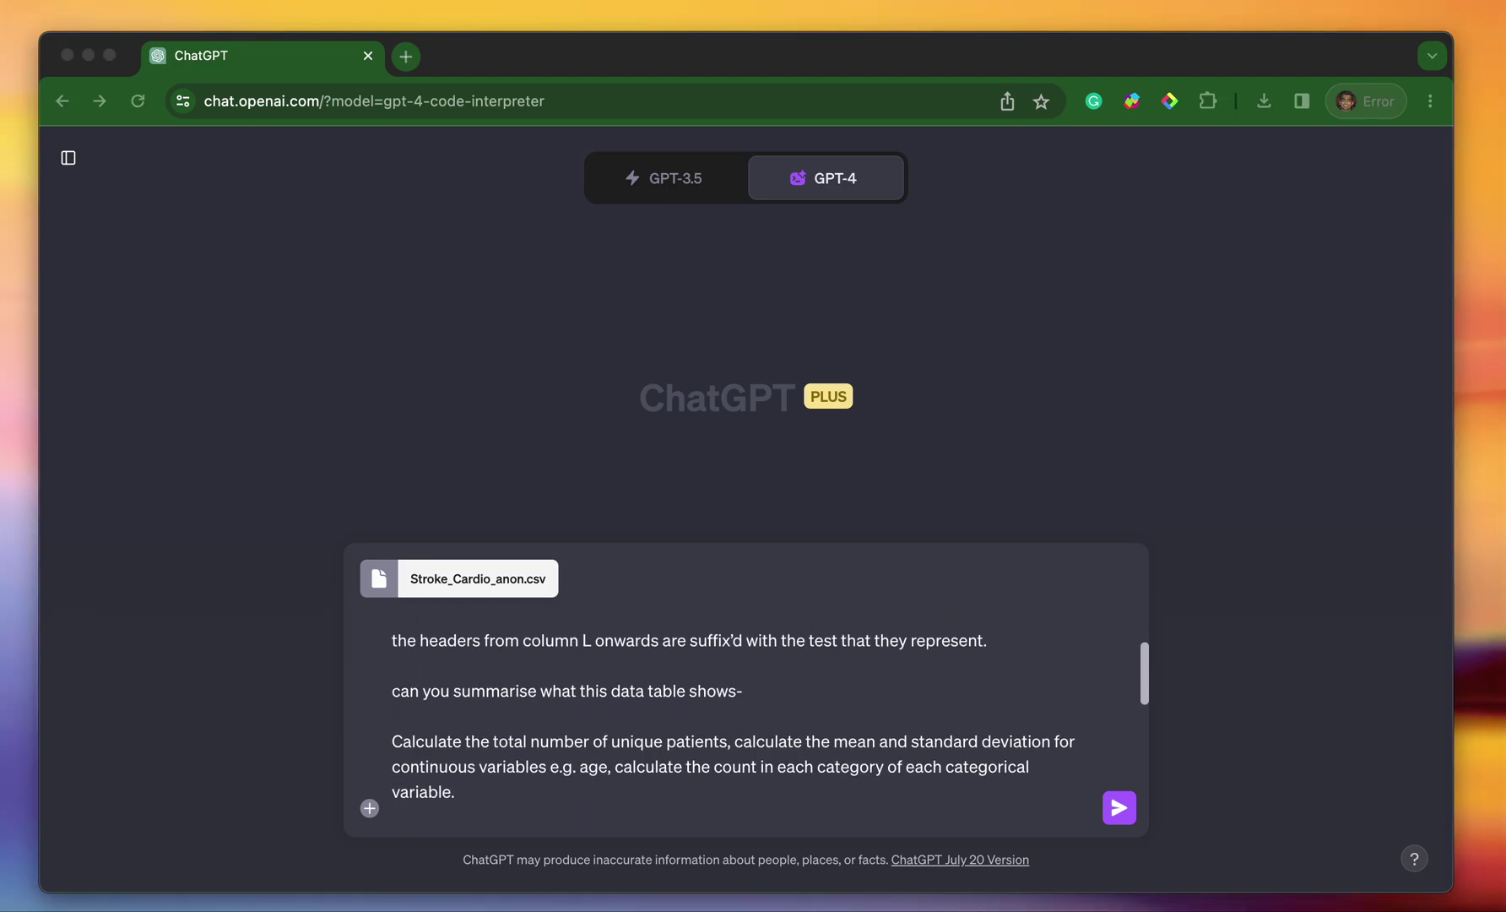
Switch to the Stroke_Cardio_anon workbook in Excel and check the _Holter suffix on the headers from K1 onwards.
{"action": "left_click_drag", "start_coordinate": [0, 51], "coordinate": [771, 72]}
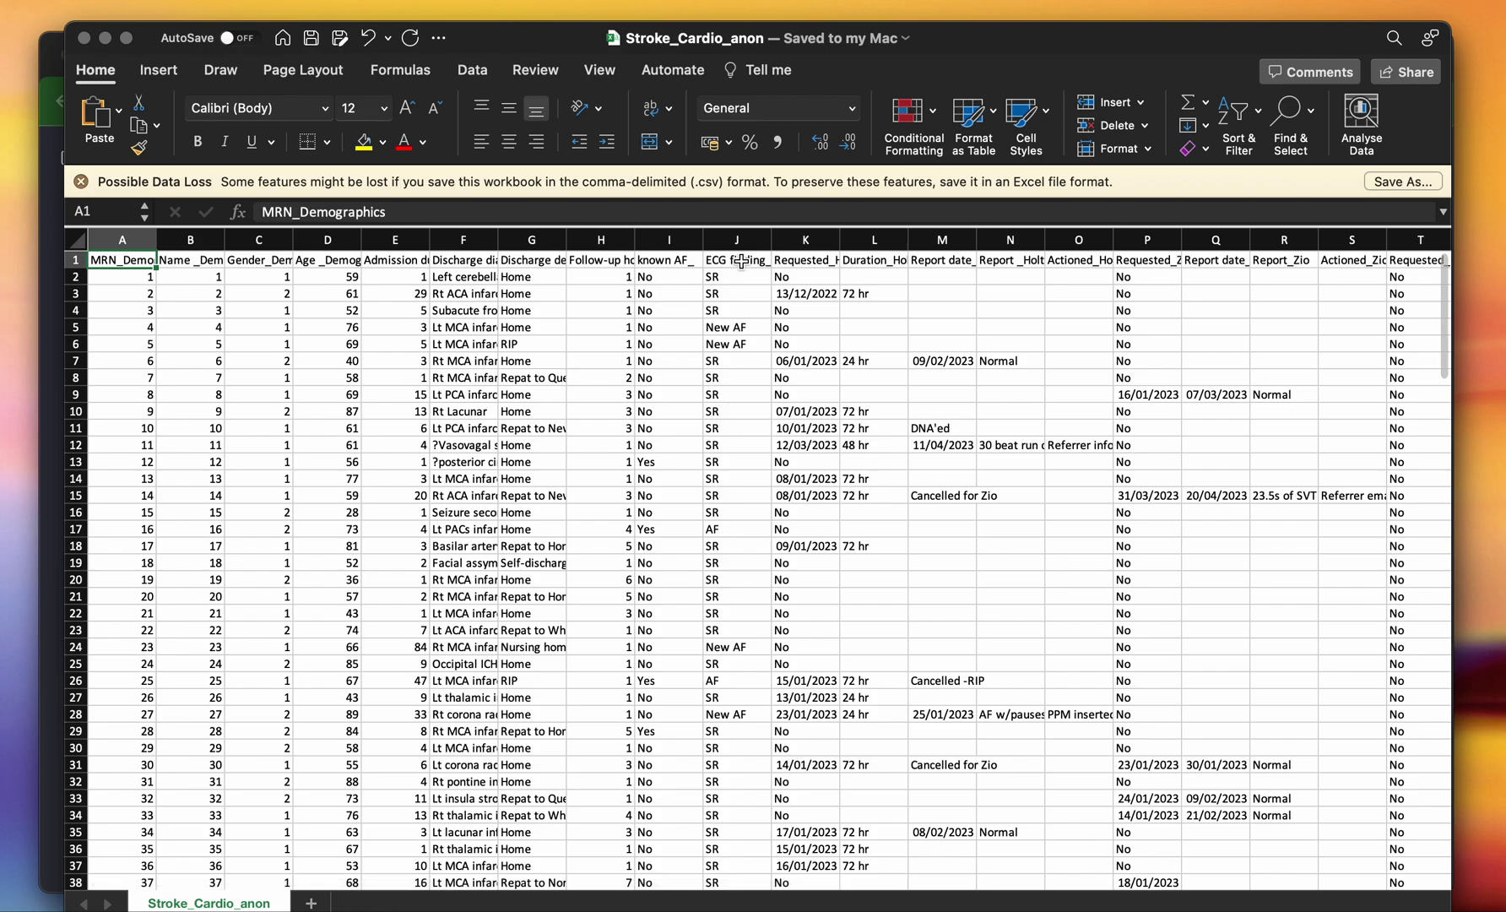
{"action": "left_click", "coordinate": [783, 262]}
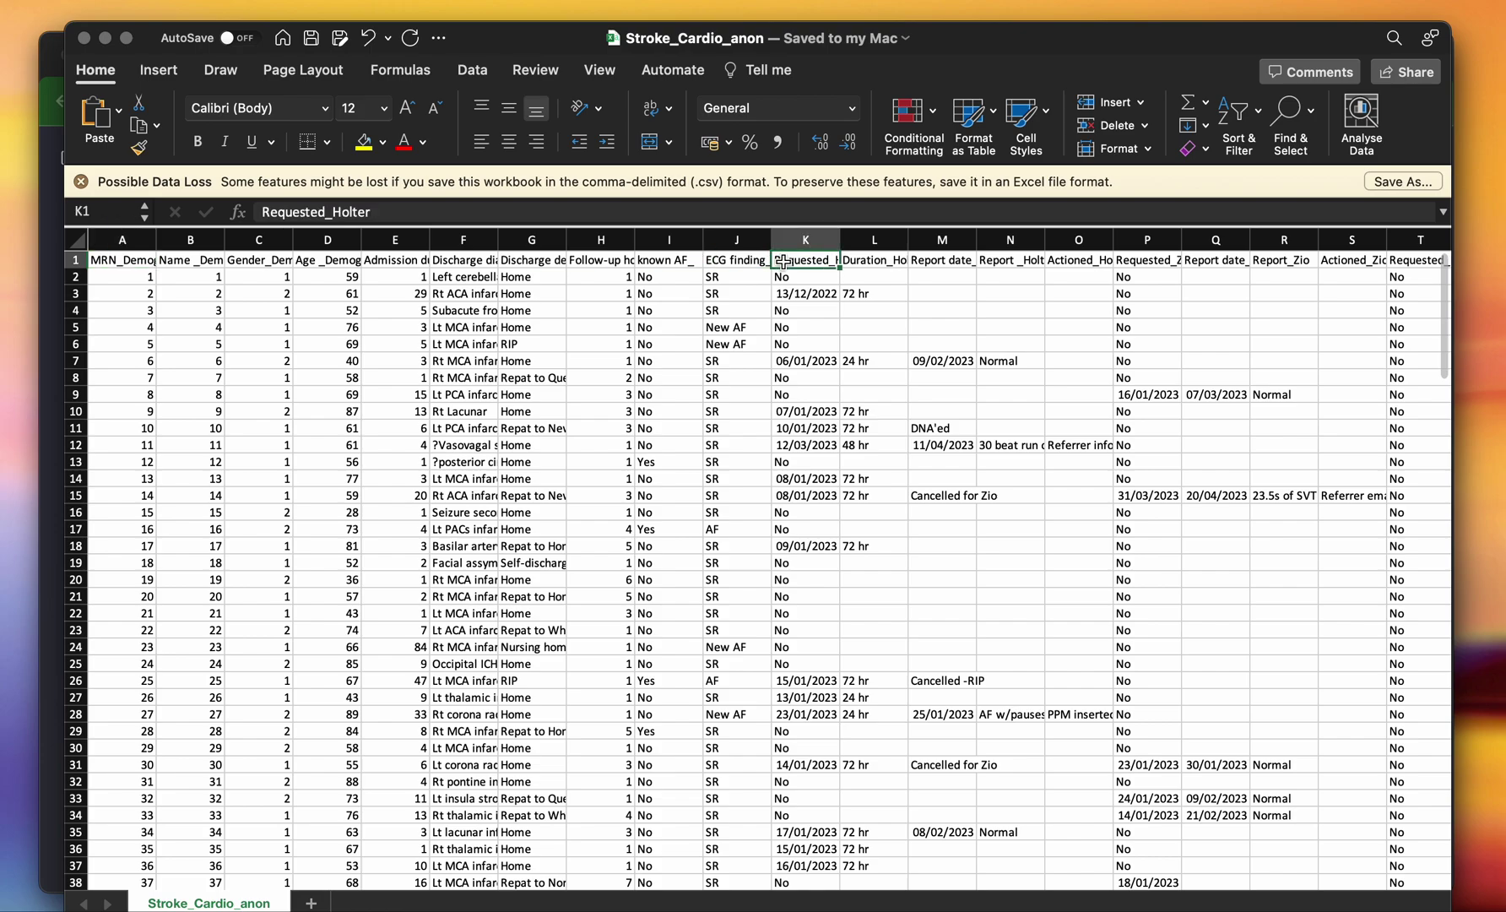
{"action": "key", "text": "Right"}
{"action": "key", "text": "Right"}
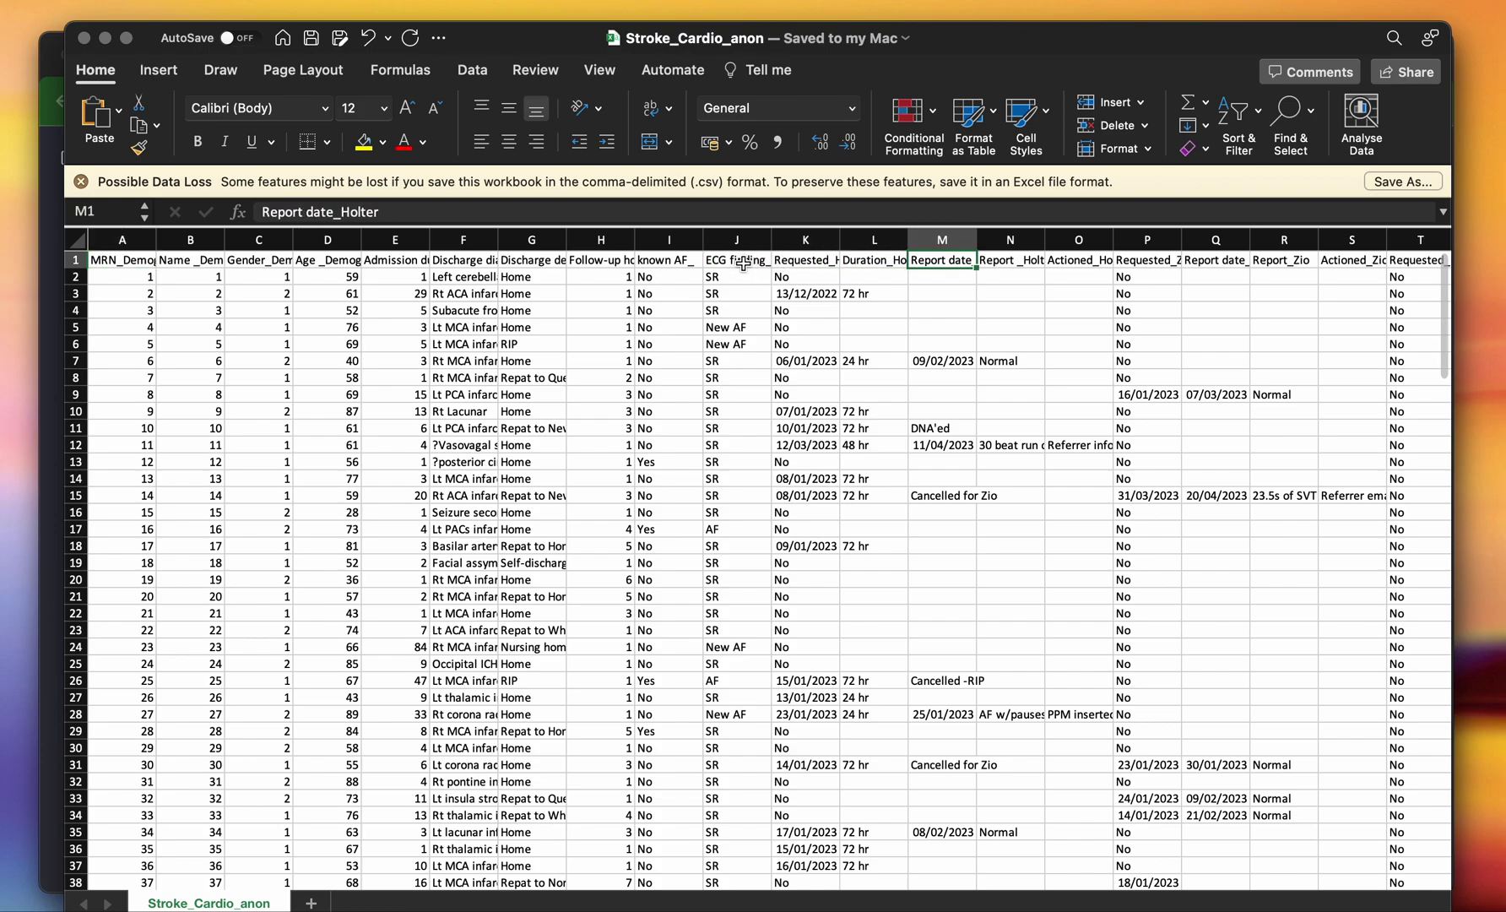
{"action": "key", "text": "Right"}
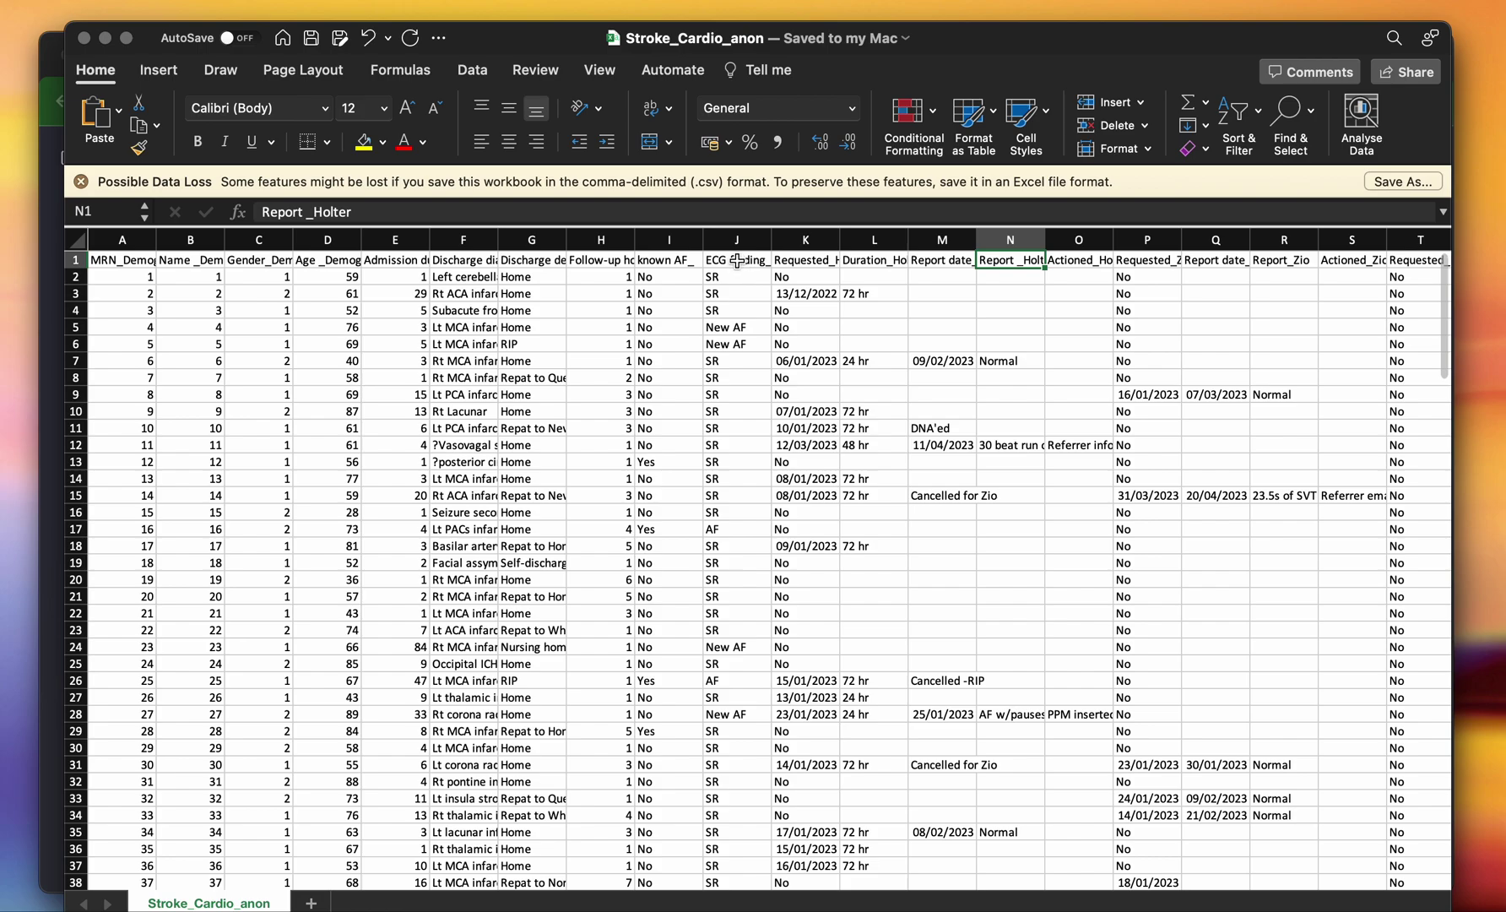
{"action": "left_click", "coordinate": [794, 264]}
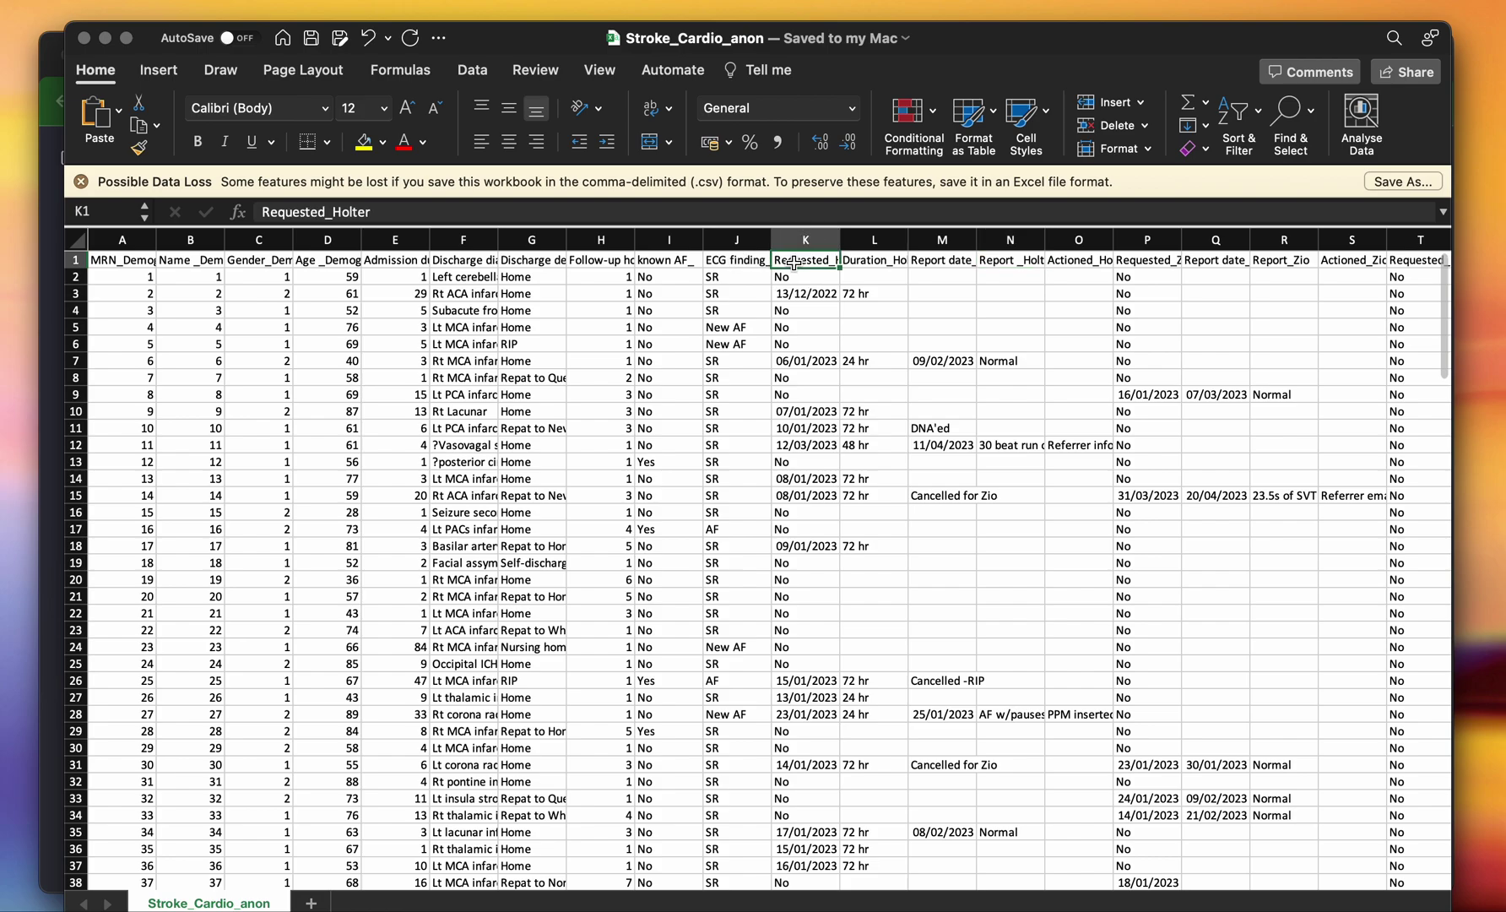
{"action": "key", "text": "Right"}
{"action": "key", "text": "Right"}
{"action": "key", "text": "Right"}
{"action": "key", "text": "Right"}
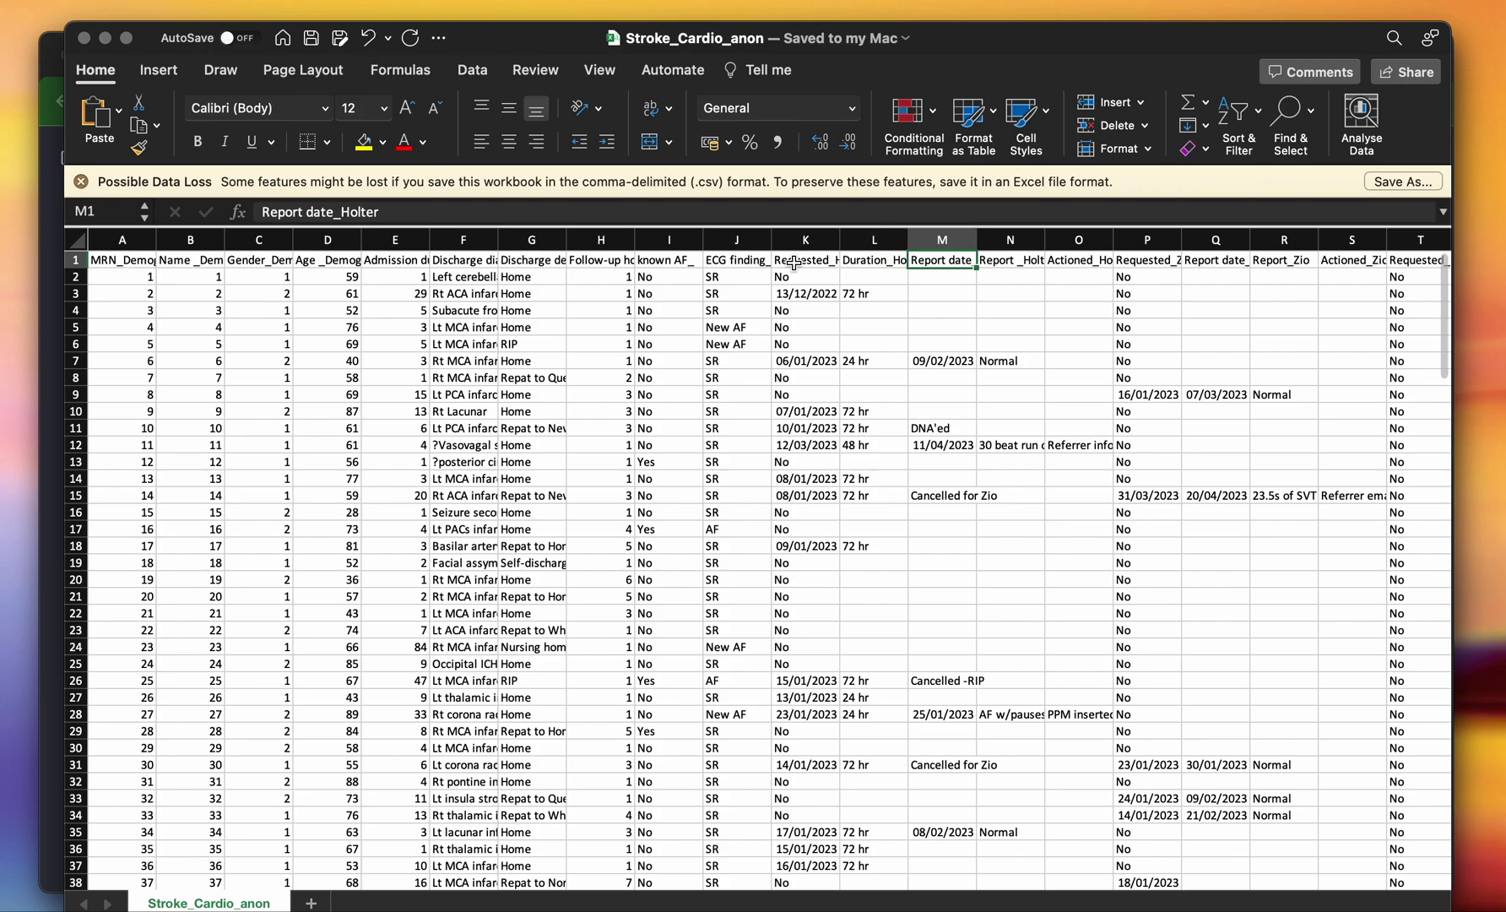
Check the header suffixes of the Zio, ILR and TTE test columns along row 1, from P1 through Y1.
{"action": "key", "text": "Right"}
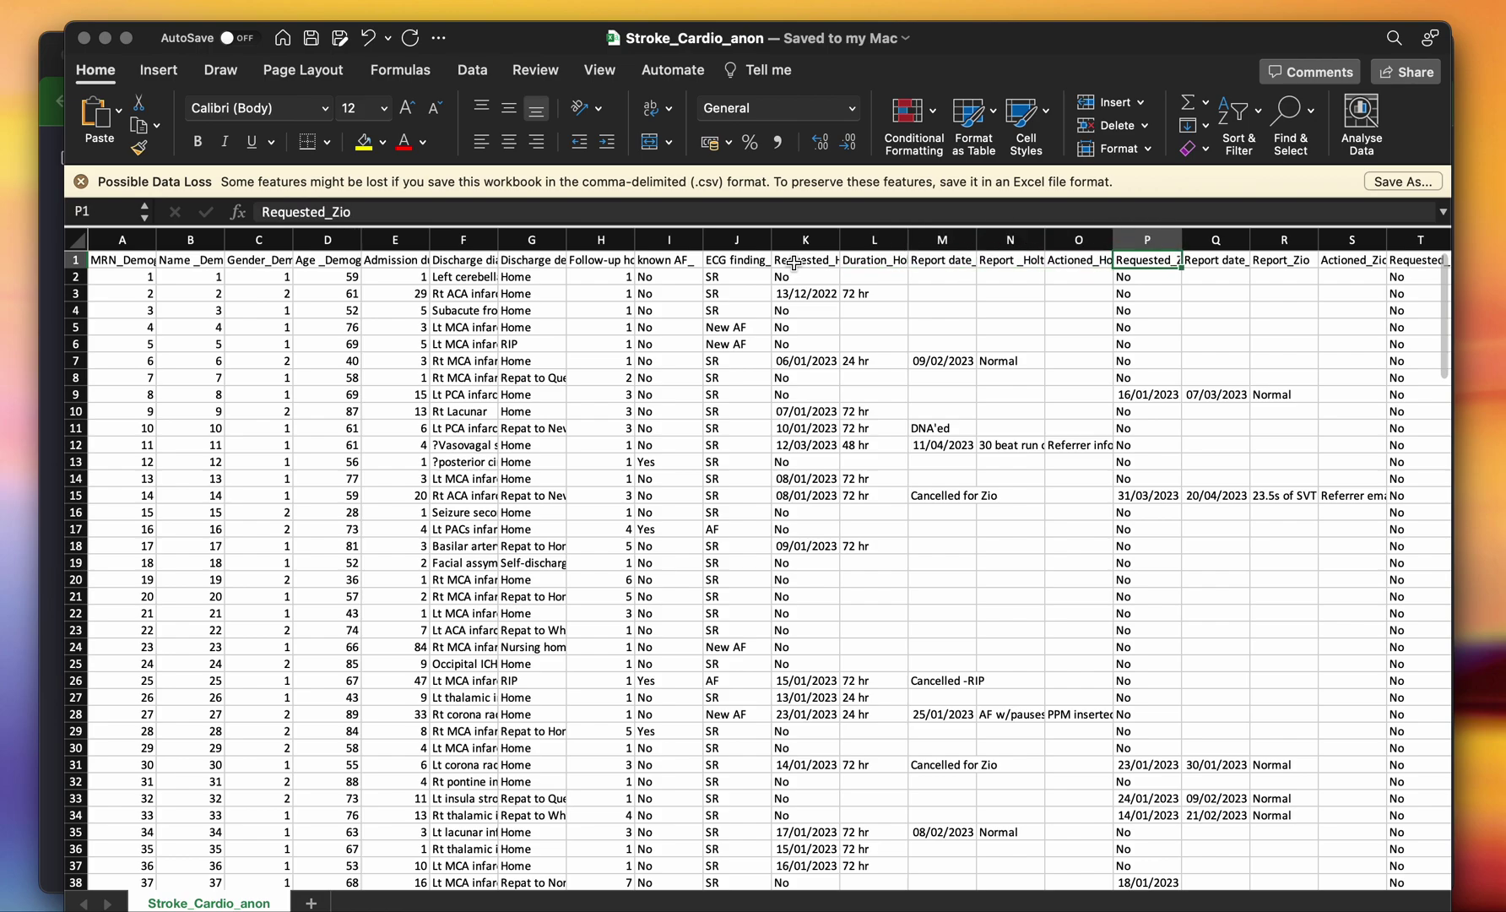
{"action": "key", "text": "Right"}
{"action": "key", "text": "Right"}
{"action": "key", "text": "Right"}
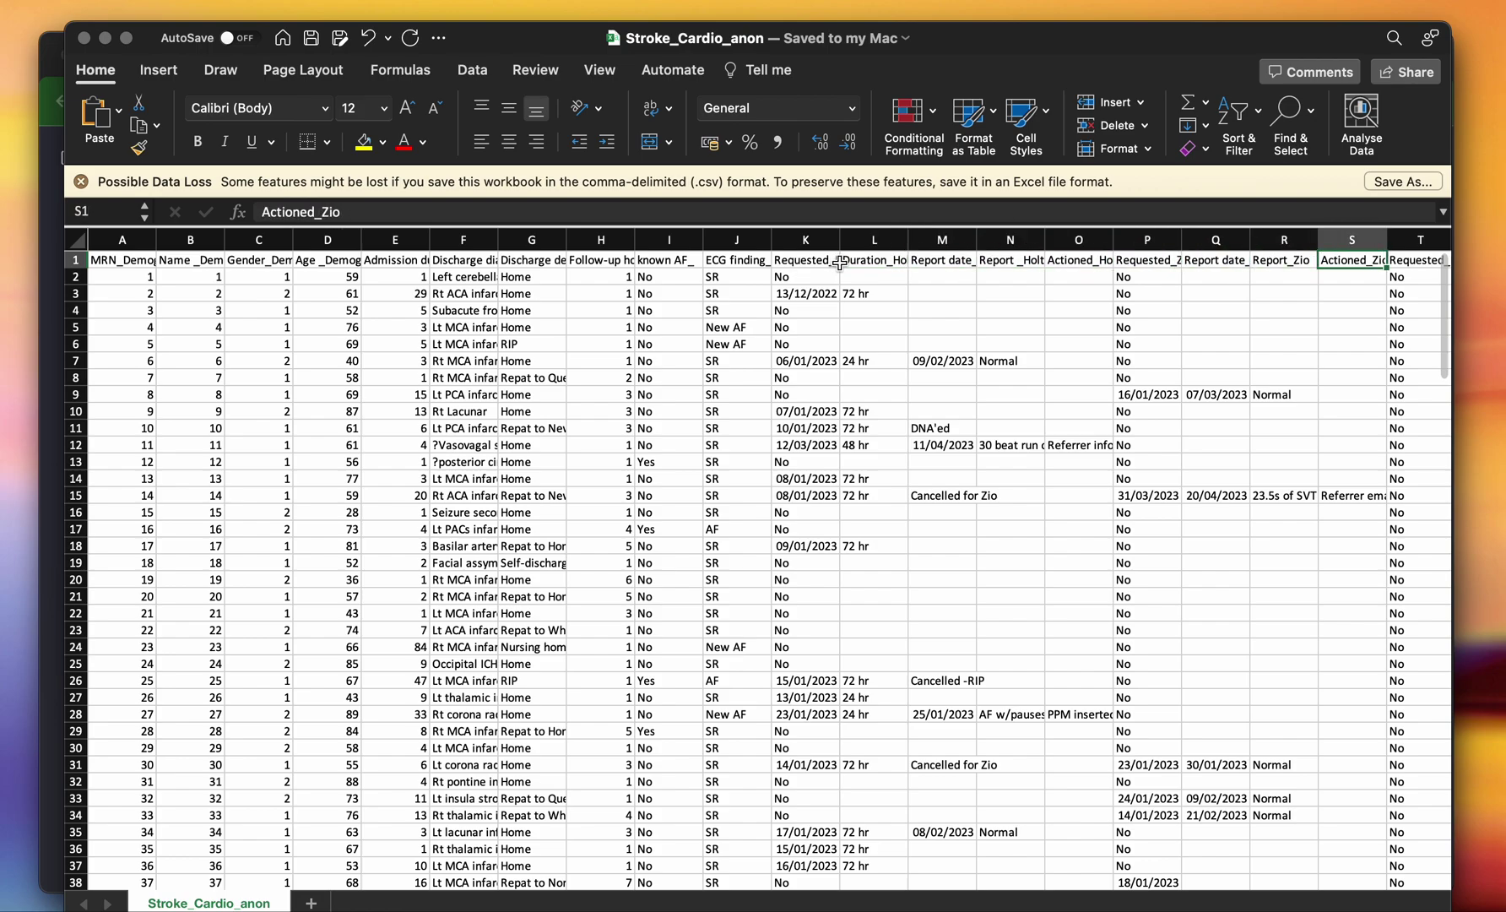
{"action": "key", "text": "Right"}
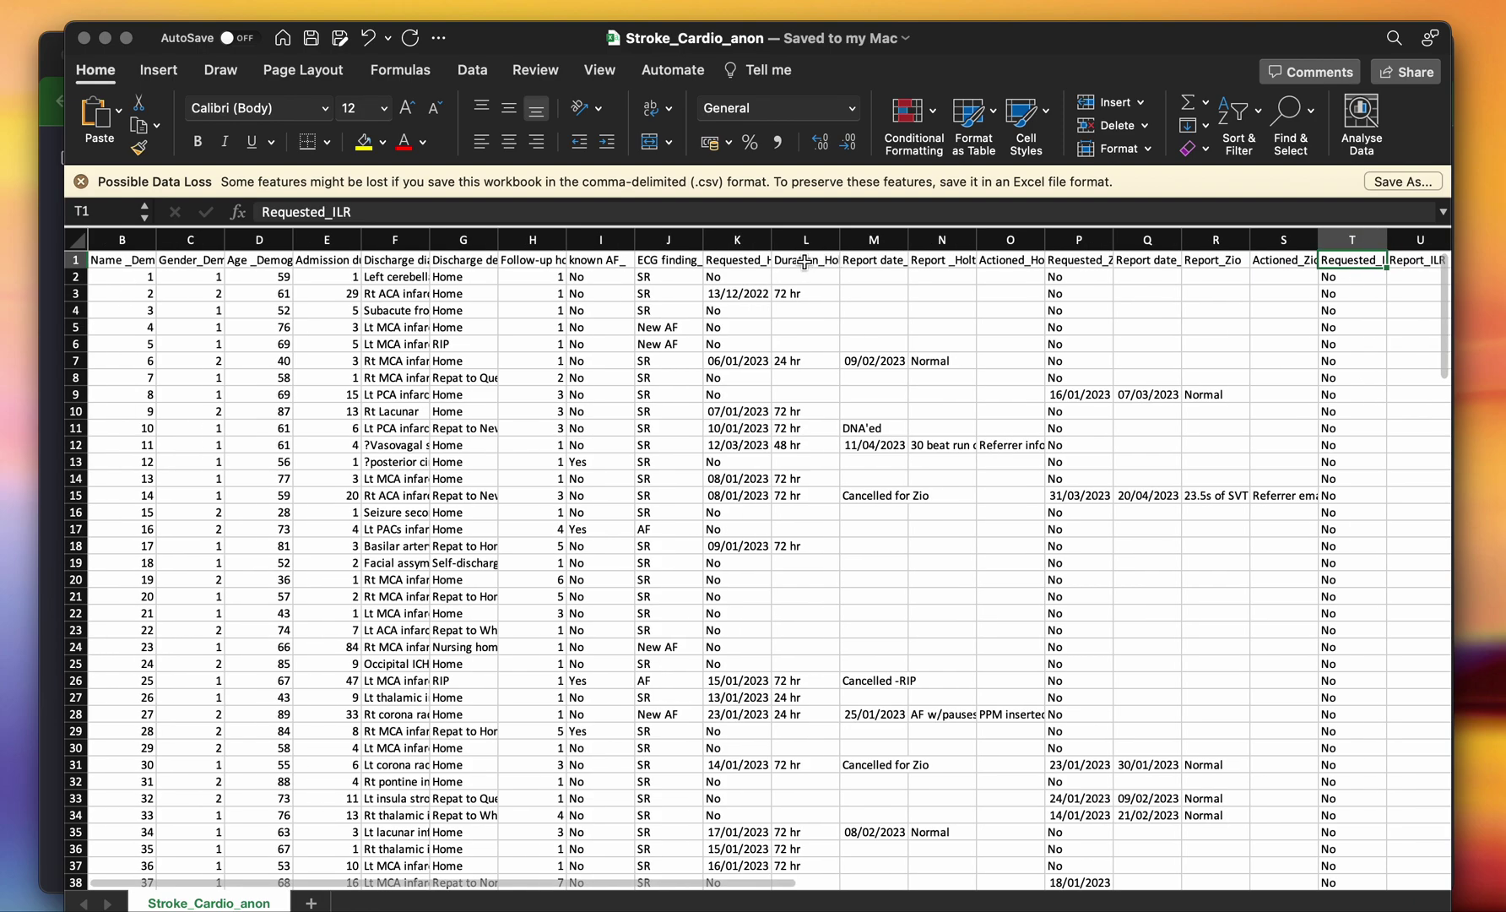
{"action": "key", "text": "Right"}
{"action": "key", "text": "Right"}
{"action": "key", "text": "Right"}
{"action": "key", "text": "Right"}
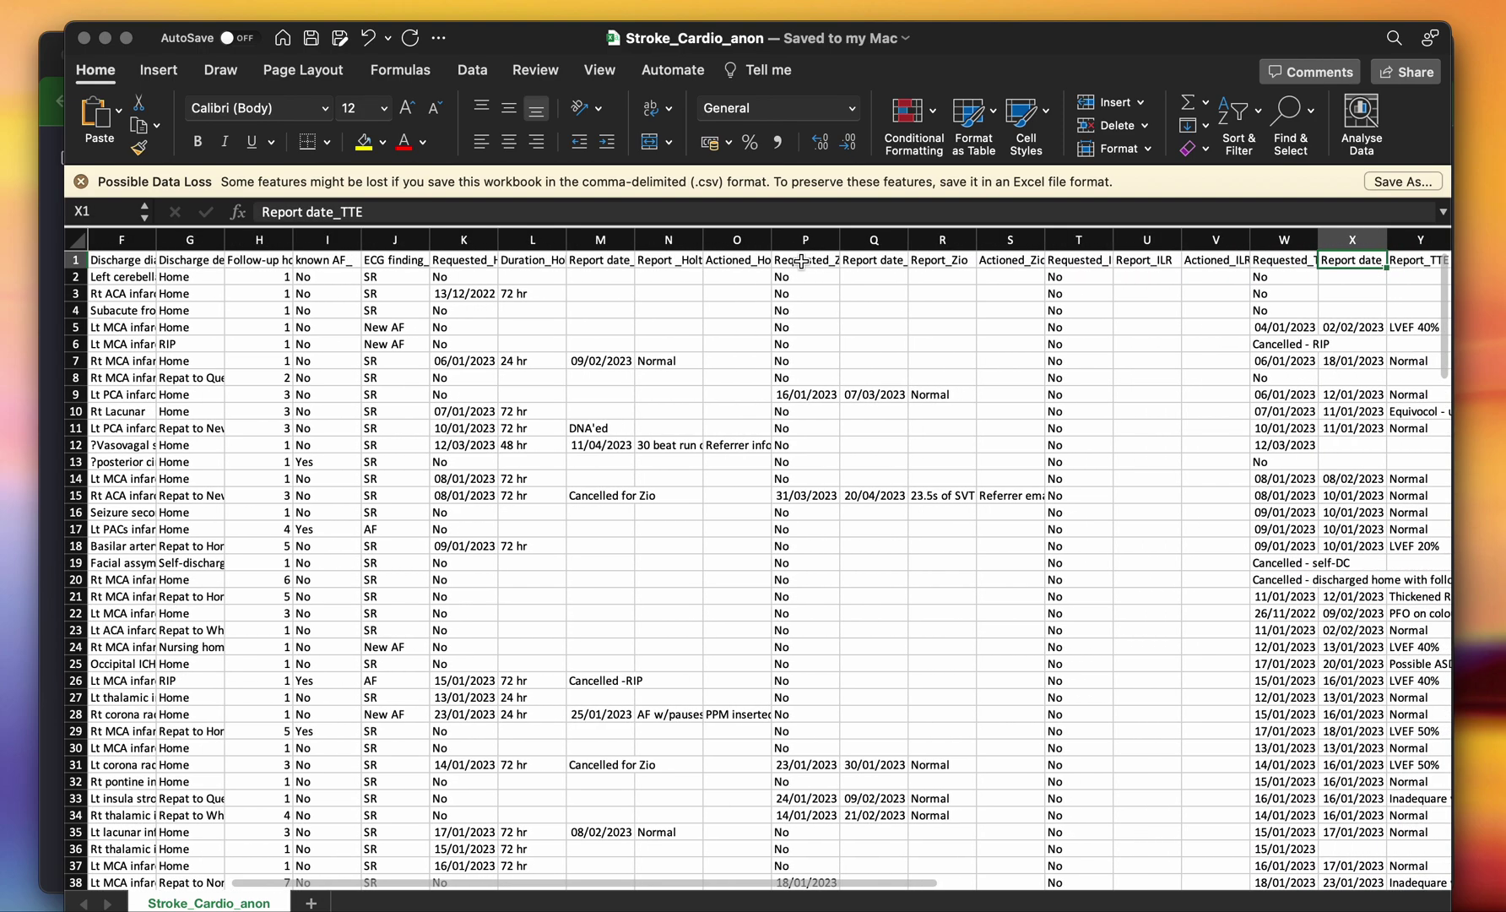
{"action": "key", "text": "Right"}
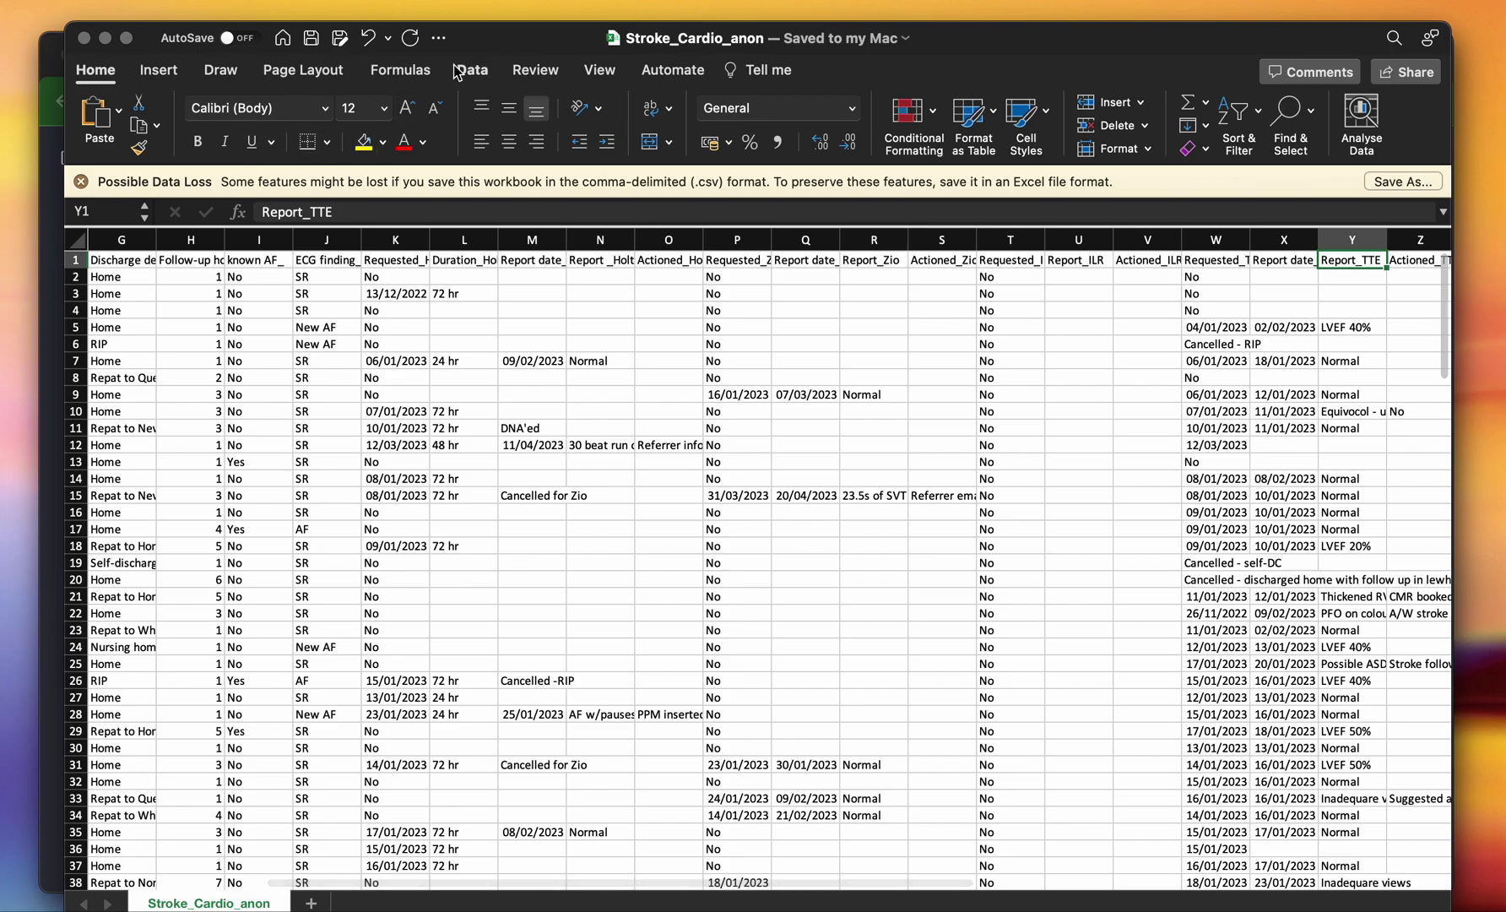
Return to ChatGPT and edit the prompt: end "what this data table shows" with a colon and finish the count request with "variables e.g gender.".
{"action": "left_click_drag", "start_coordinate": [549, 40], "coordinate": [0, 23]}
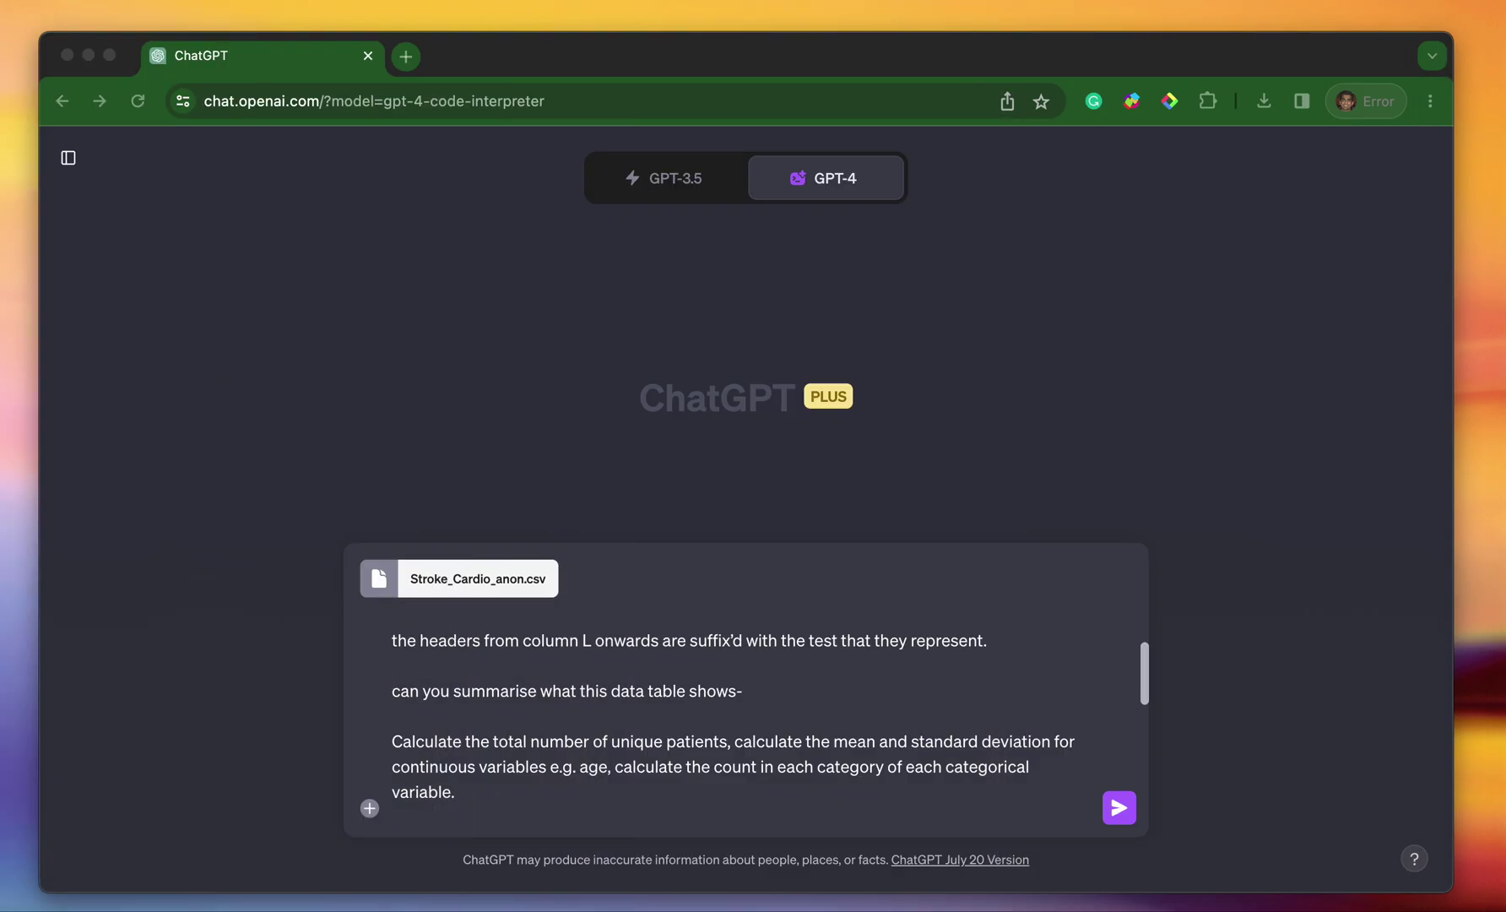
{"action": "left_click", "coordinate": [482, 694]}
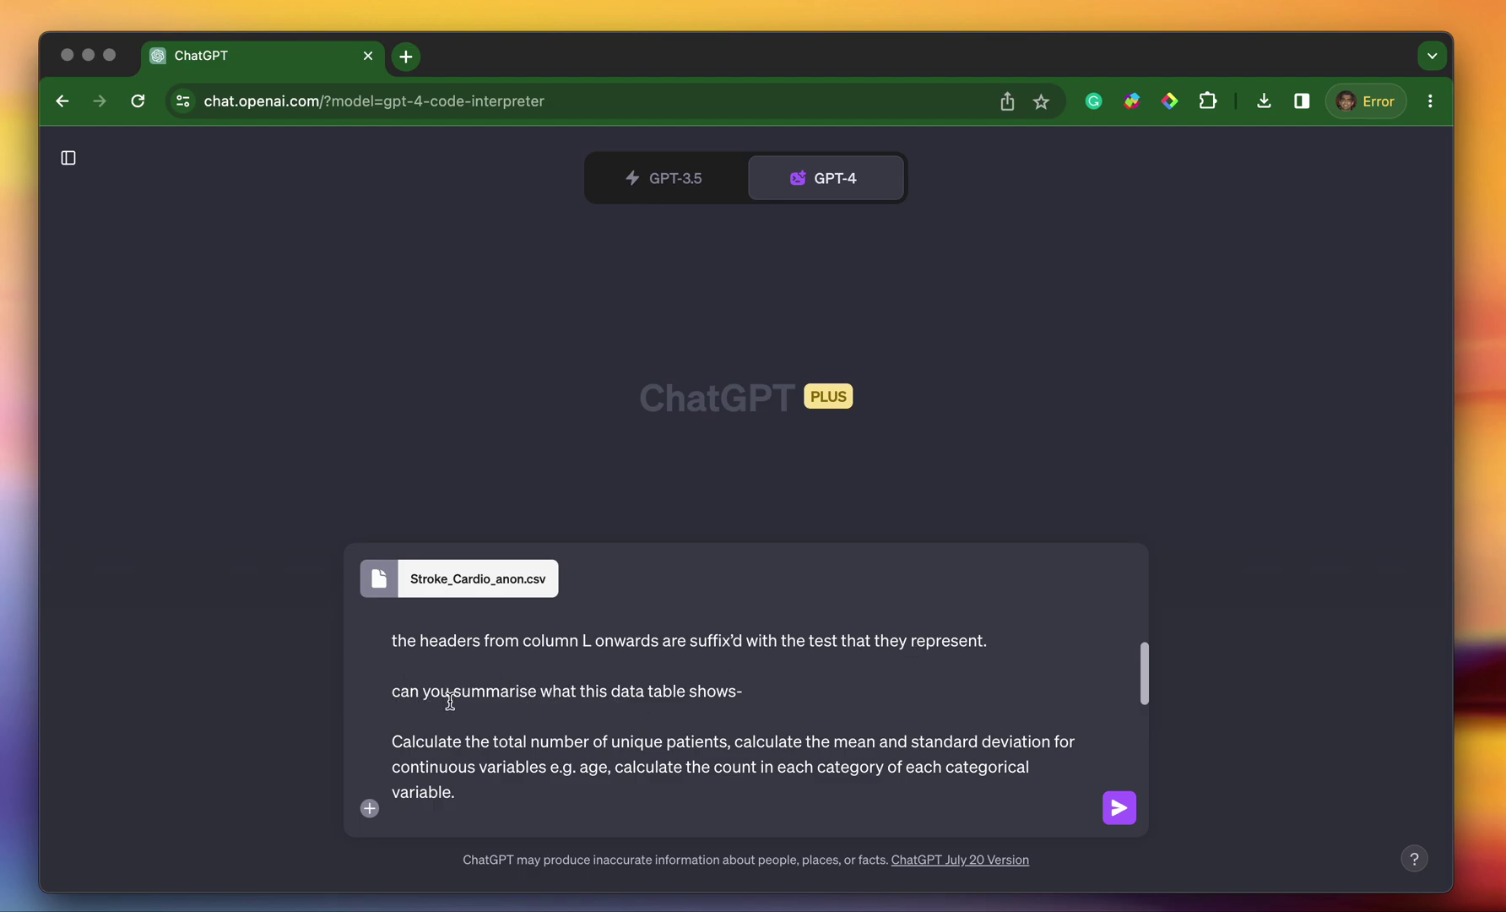
{"action": "left_click", "coordinate": [736, 688]}
{"action": "type", "text": "-"}
{"action": "type", "text": ":"}
{"action": "left_click", "coordinate": [460, 792]}
{"action": "type", "text": "s e.g gender."}
{"action": "key", "text": "super+Tab"}
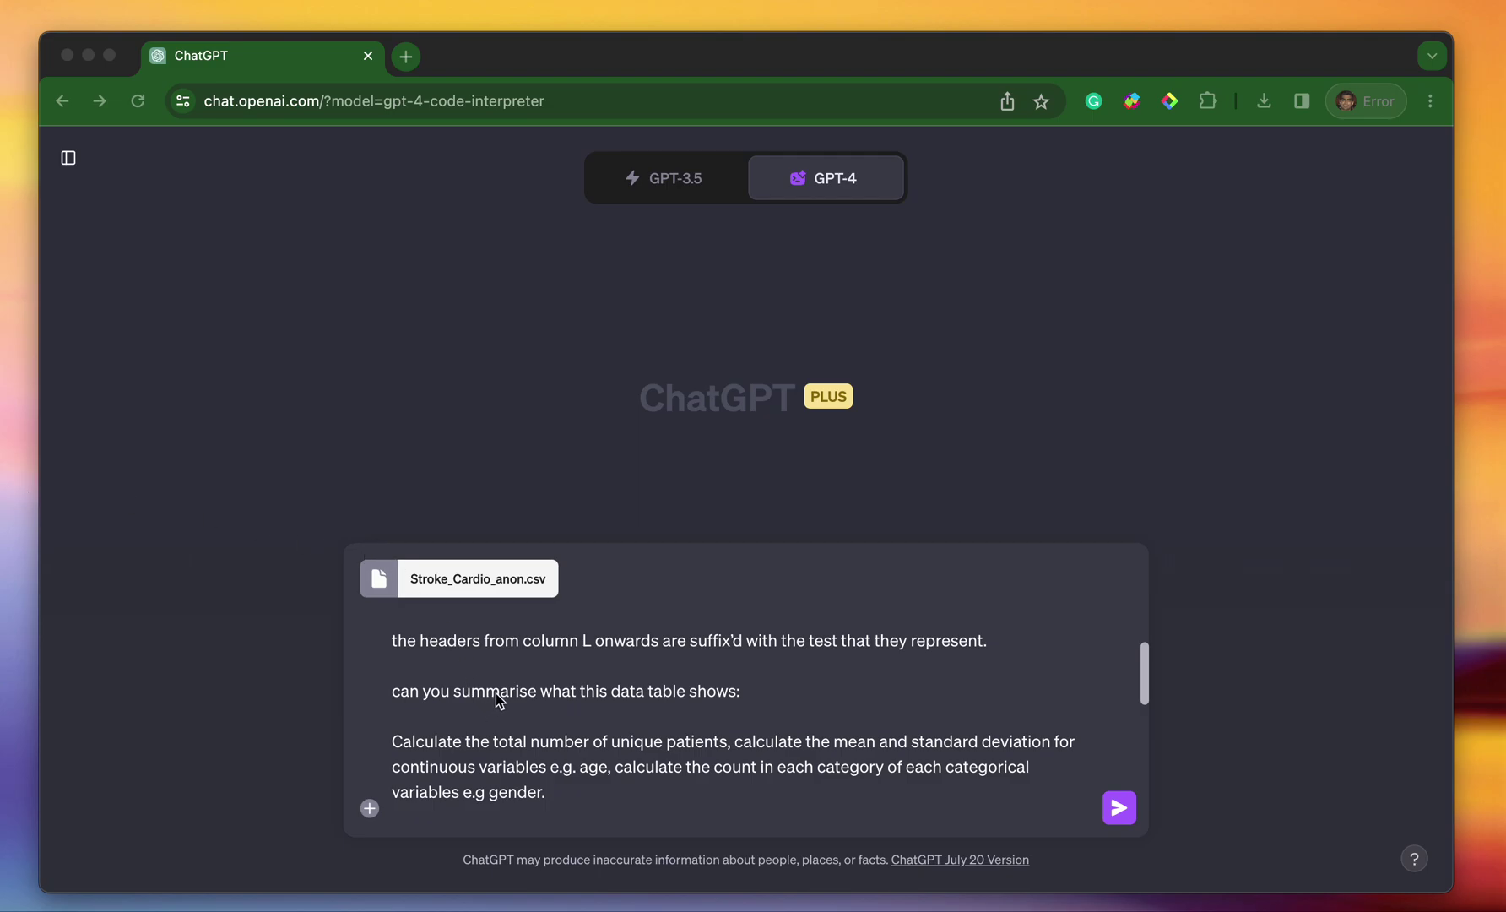
Read the prompt paragraph on re-labelling 'Discharge diagnosis', and examine example entries in that column of the Stroke_Cardio_anon workbook in Excel.
{"action": "left_click", "coordinate": [620, 791]}
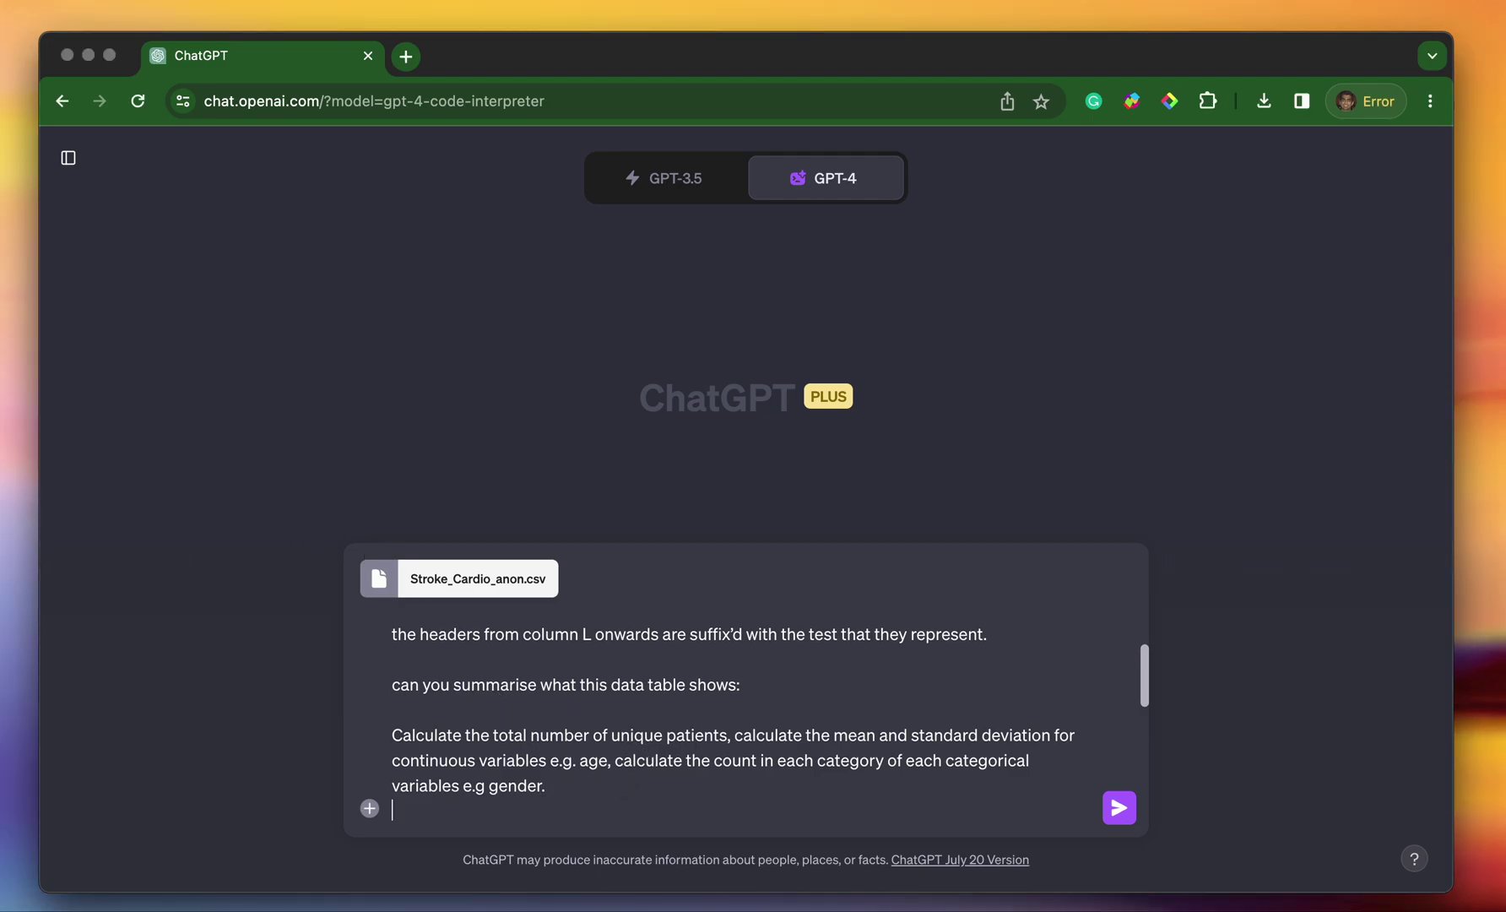
{"action": "key", "text": "super+v"}
{"action": "key", "text": "Down"}
{"action": "key", "text": "Down"}
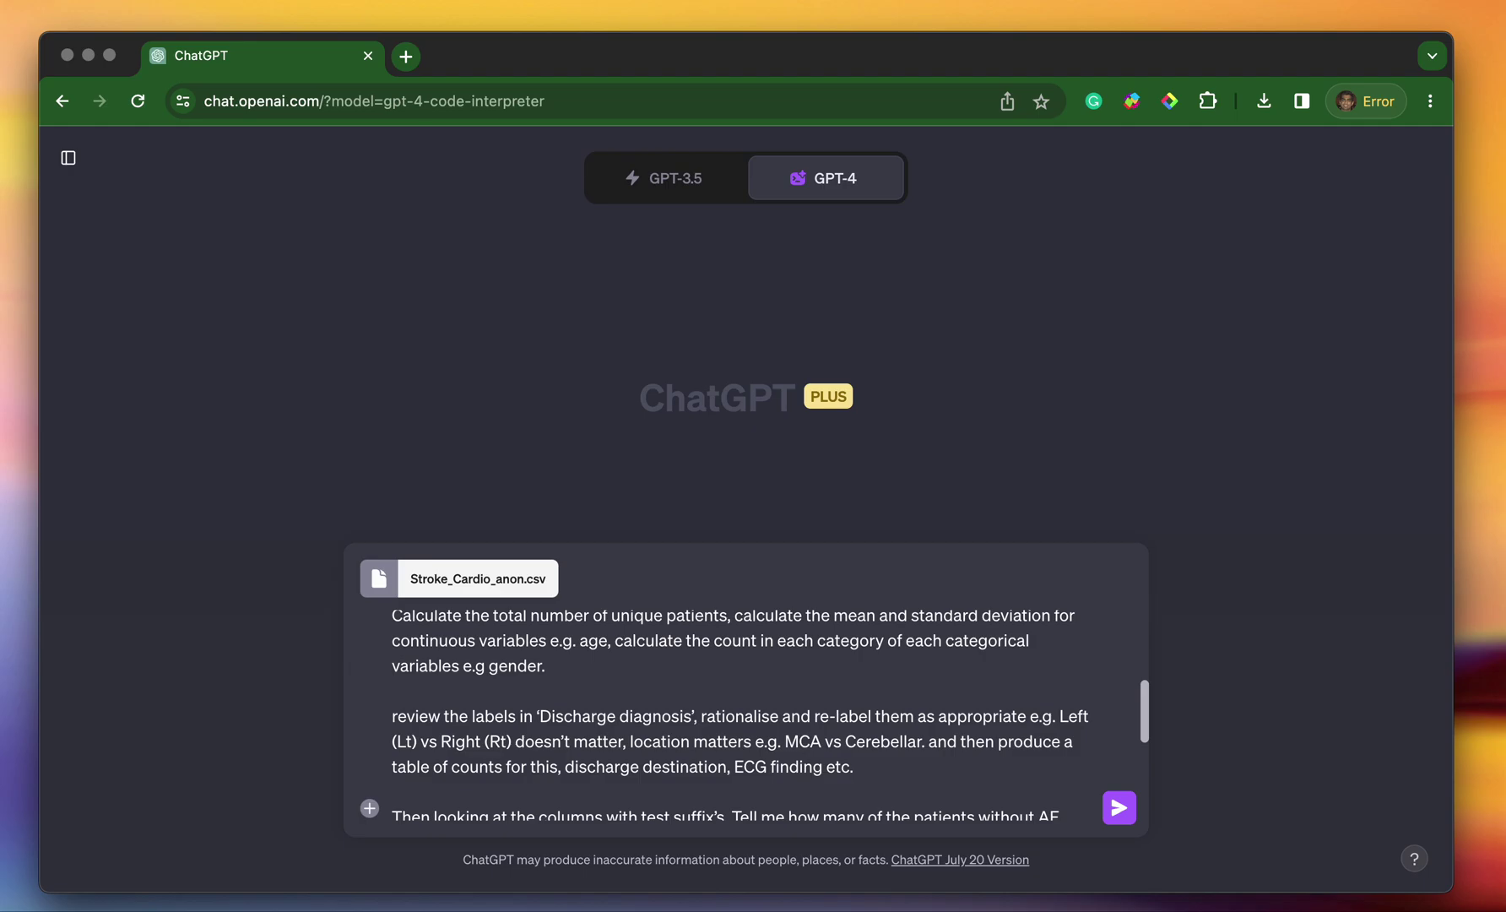
{"action": "left_click", "coordinate": [94, 161]}
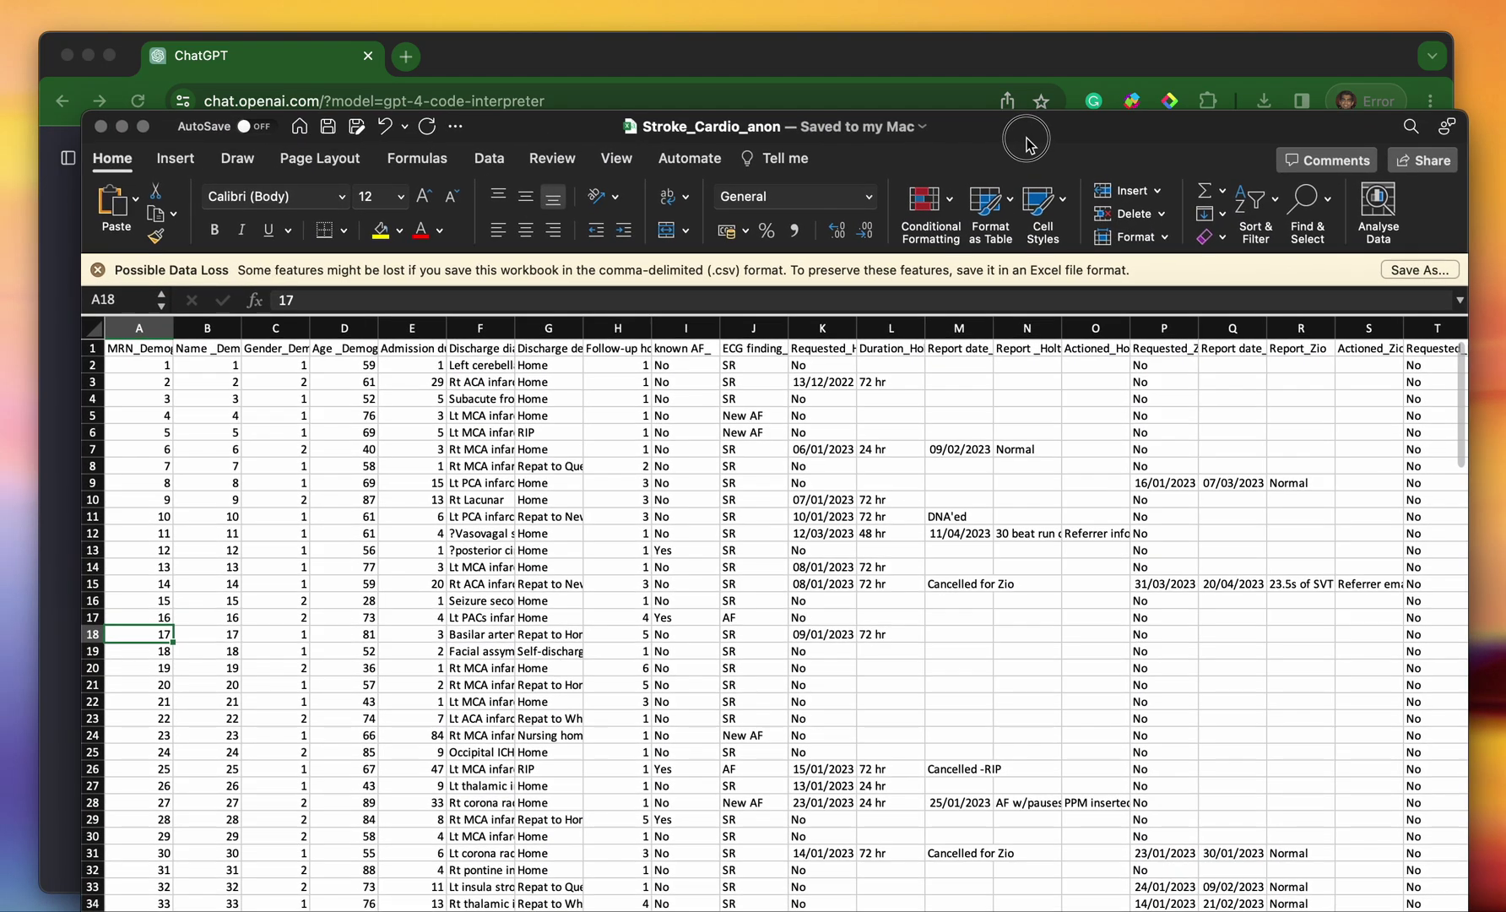
{"action": "left_click", "coordinate": [495, 365]}
{"action": "left_click", "coordinate": [493, 430]}
{"action": "left_click", "coordinate": [484, 601]}
{"action": "key", "text": "Down"}
{"action": "key", "text": "Down"}
Return to ChatGPT, read the rest of the prompt through "use python where needed to do any analysis", and send it with the attached file.
{"action": "left_click_drag", "start_coordinate": [579, 127], "coordinate": [0, 123]}
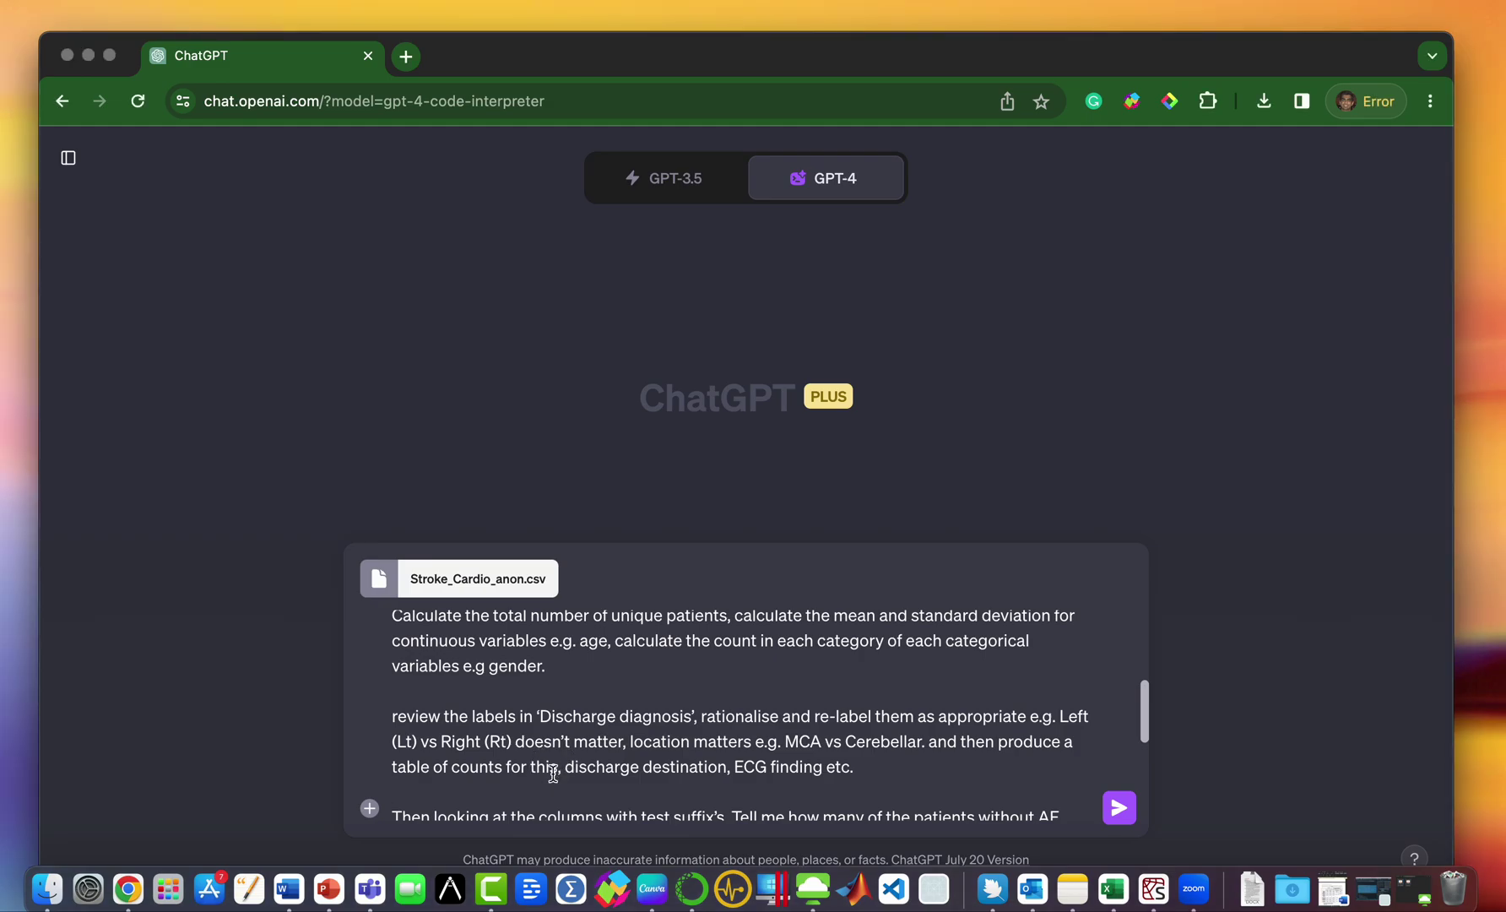
{"action": "scroll", "coordinate": [548, 769], "scroll_direction": "down", "scroll_amount": 3}
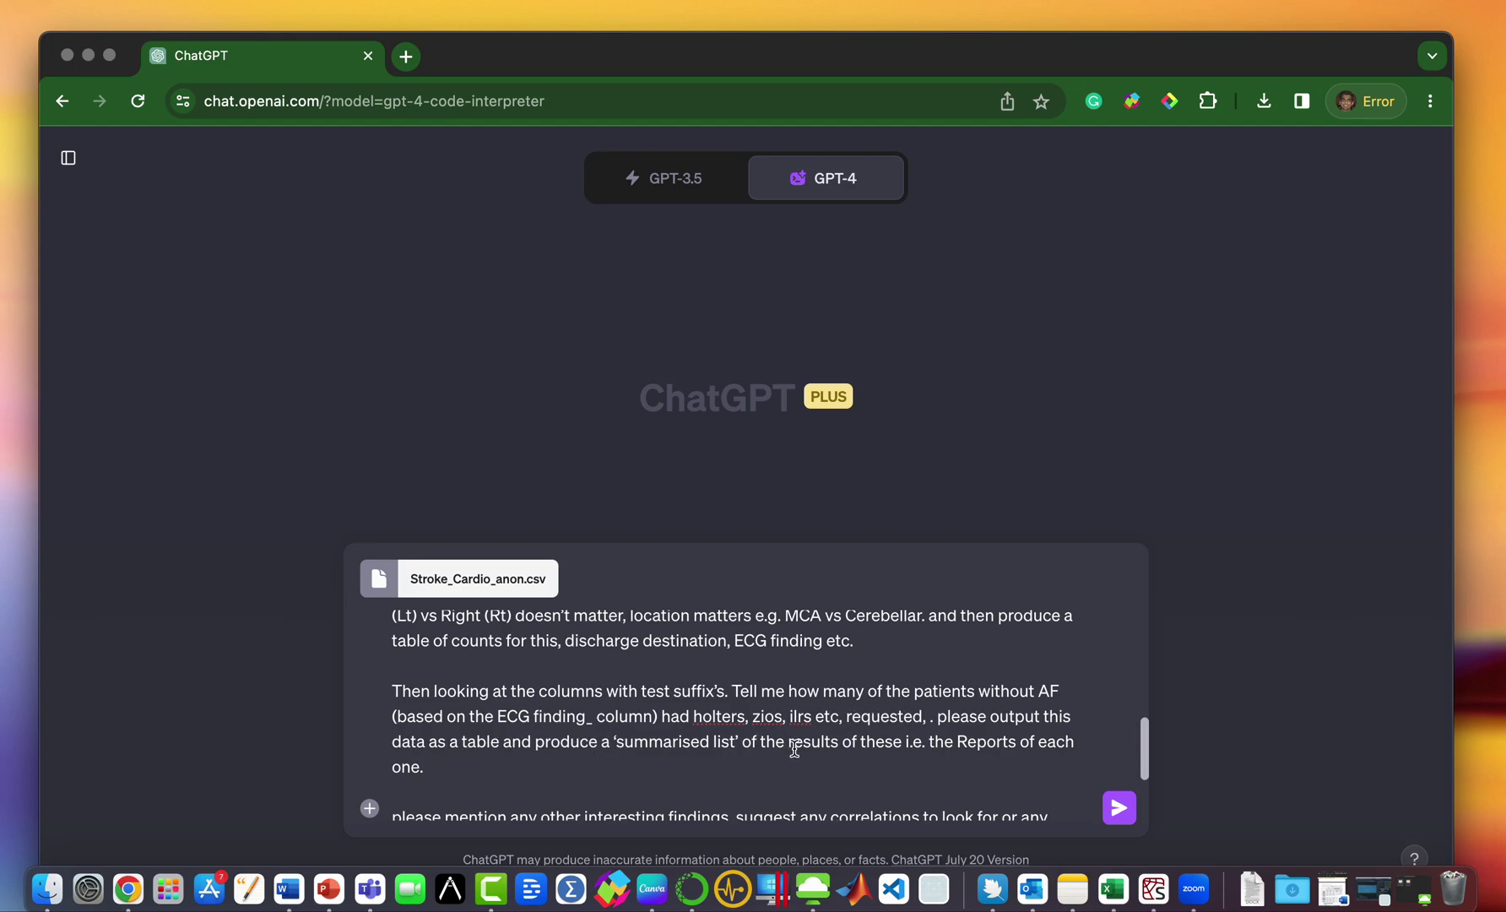
{"action": "left_click", "coordinate": [884, 759]}
{"action": "key", "text": "Down"}
{"action": "key", "text": "Down"}
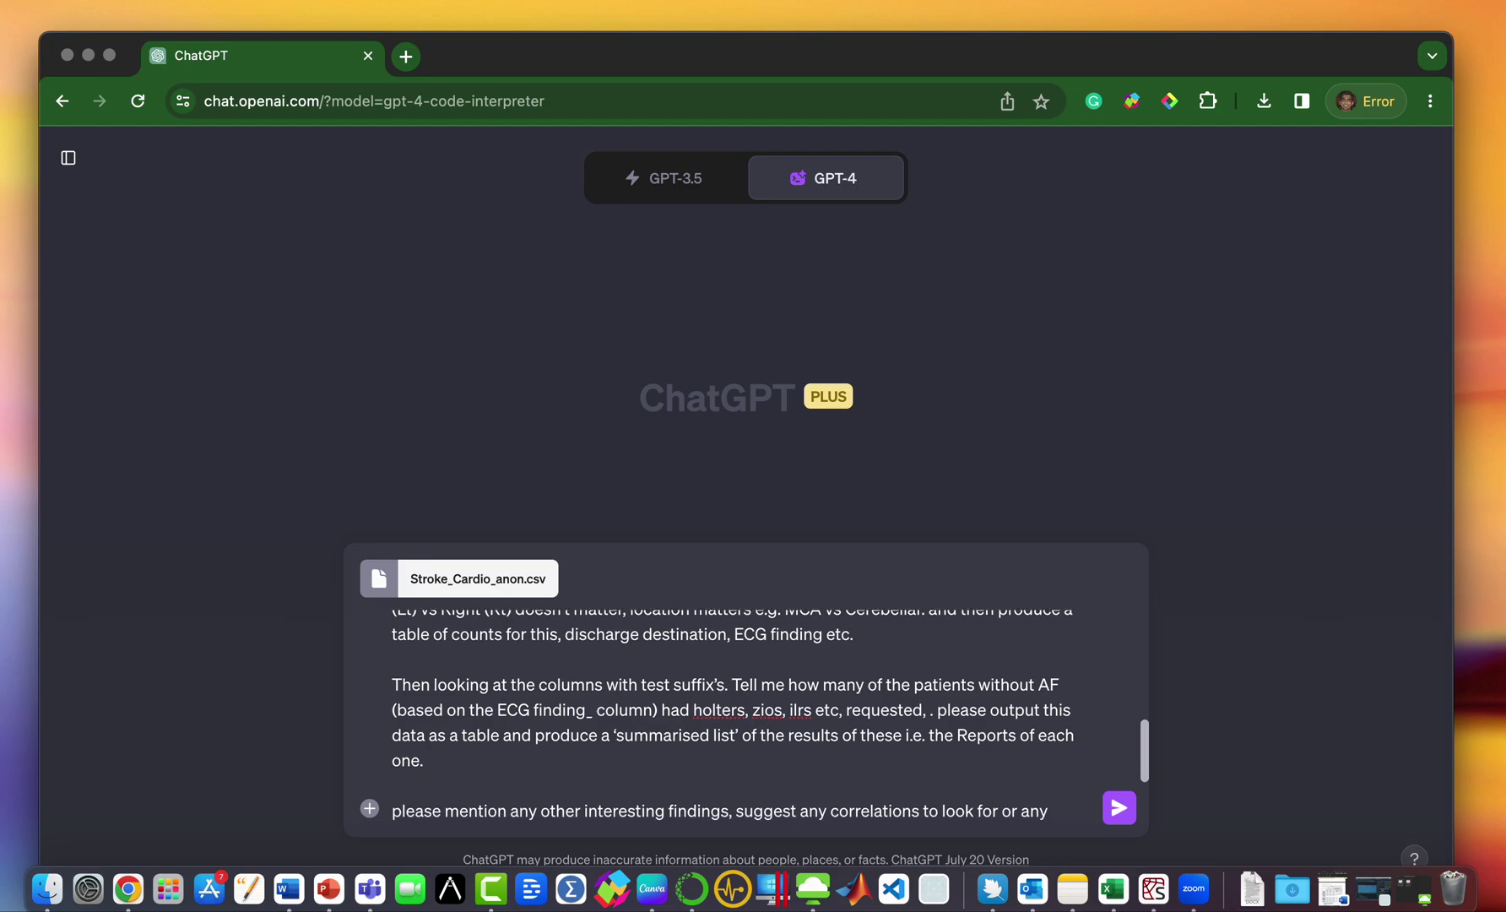
{"action": "key", "text": "Down"}
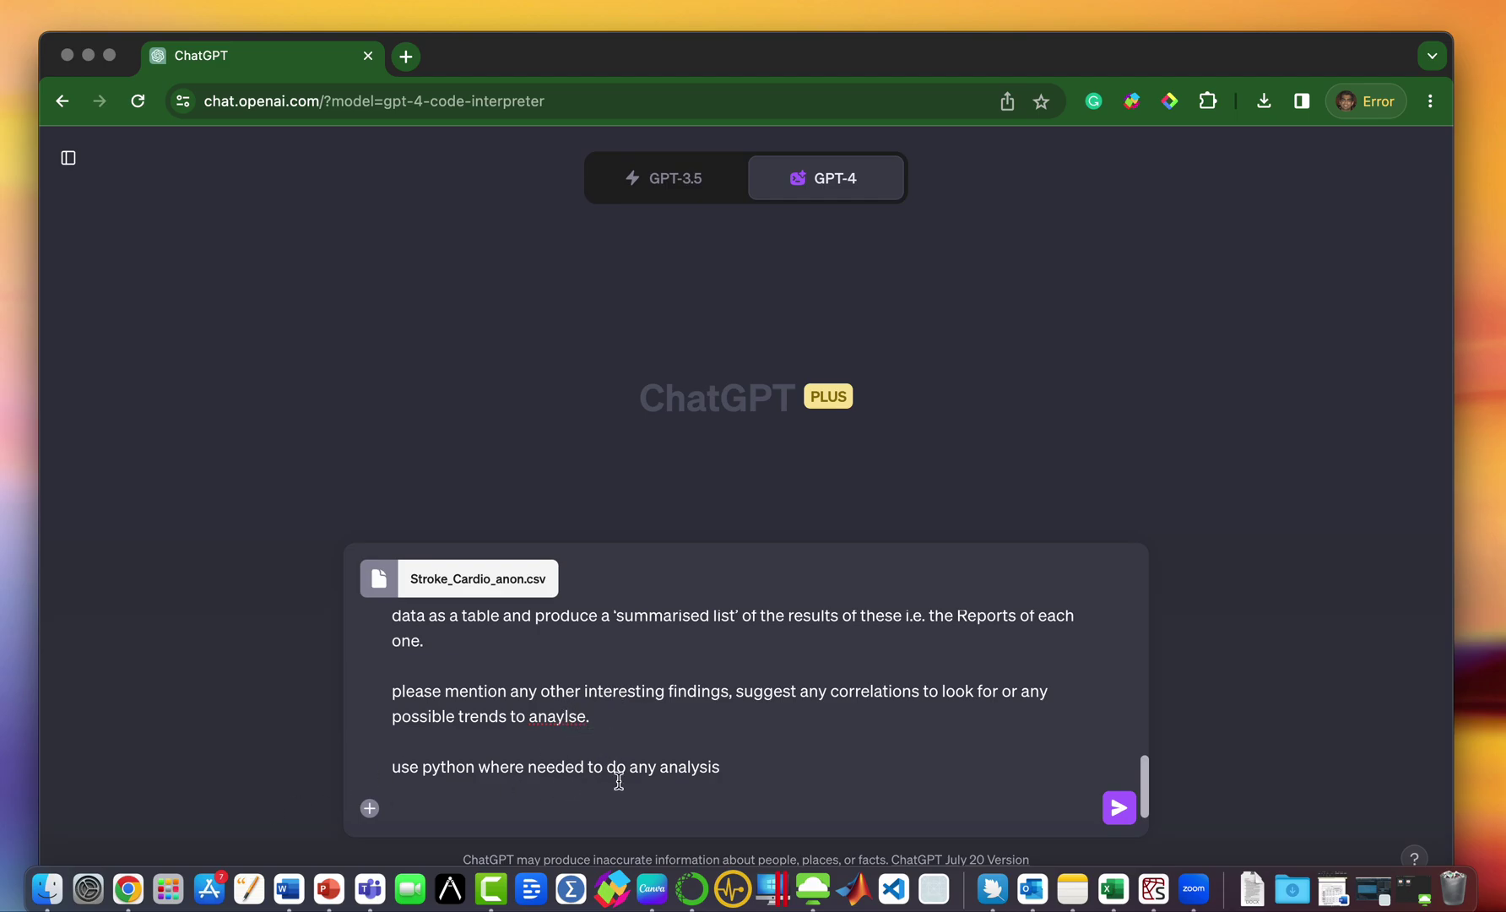
{"action": "left_click", "coordinate": [1118, 808]}
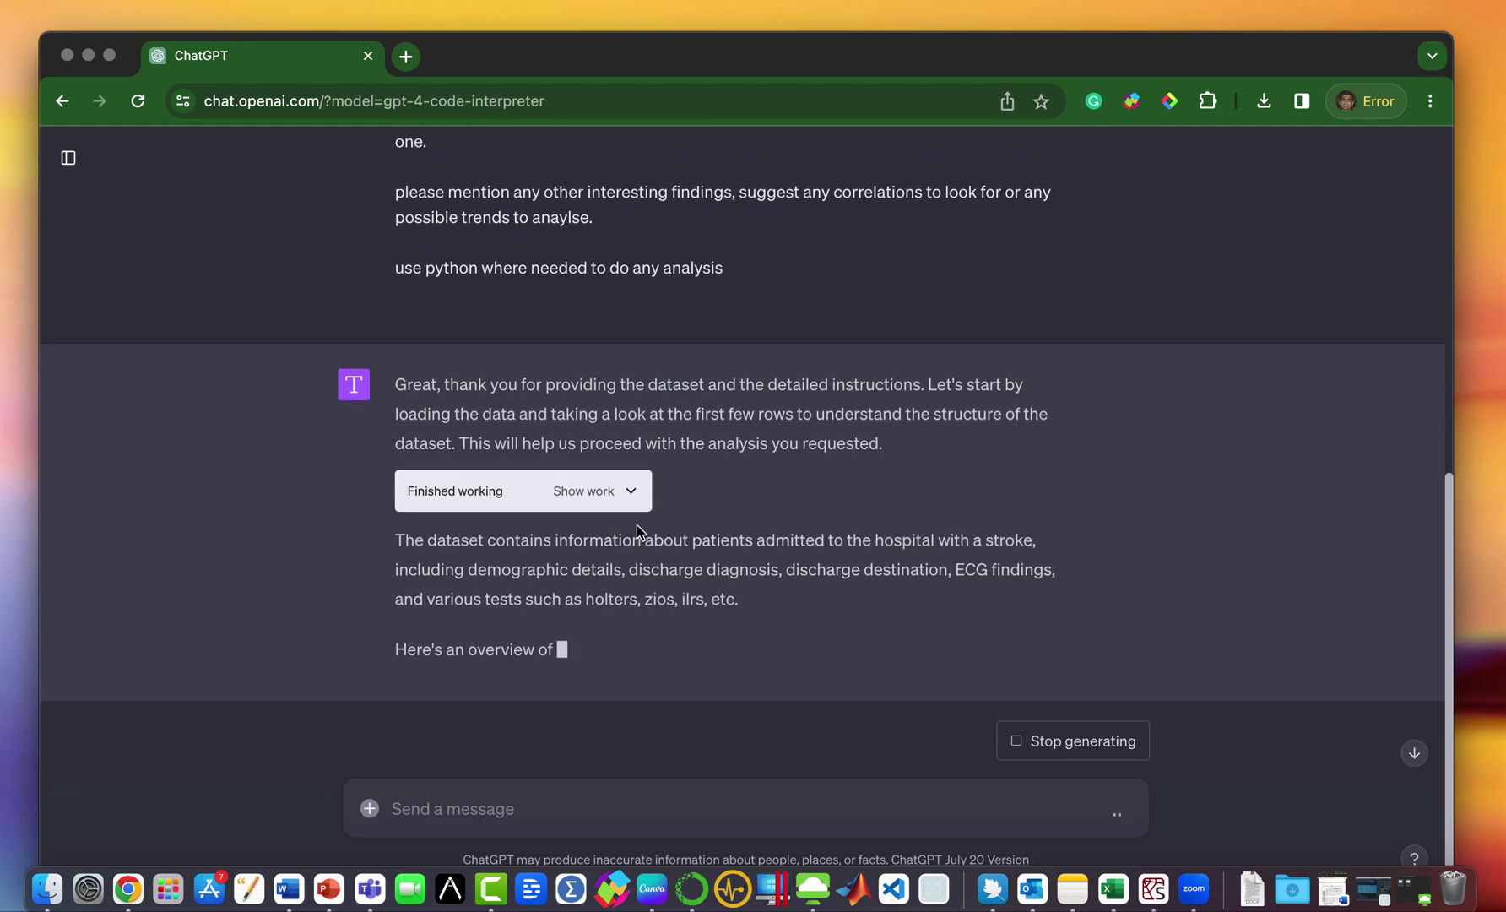
Show the code that loads the dataset, examine its first-rows output, and read the planned analysis steps below it.
{"action": "left_click", "coordinate": [639, 489]}
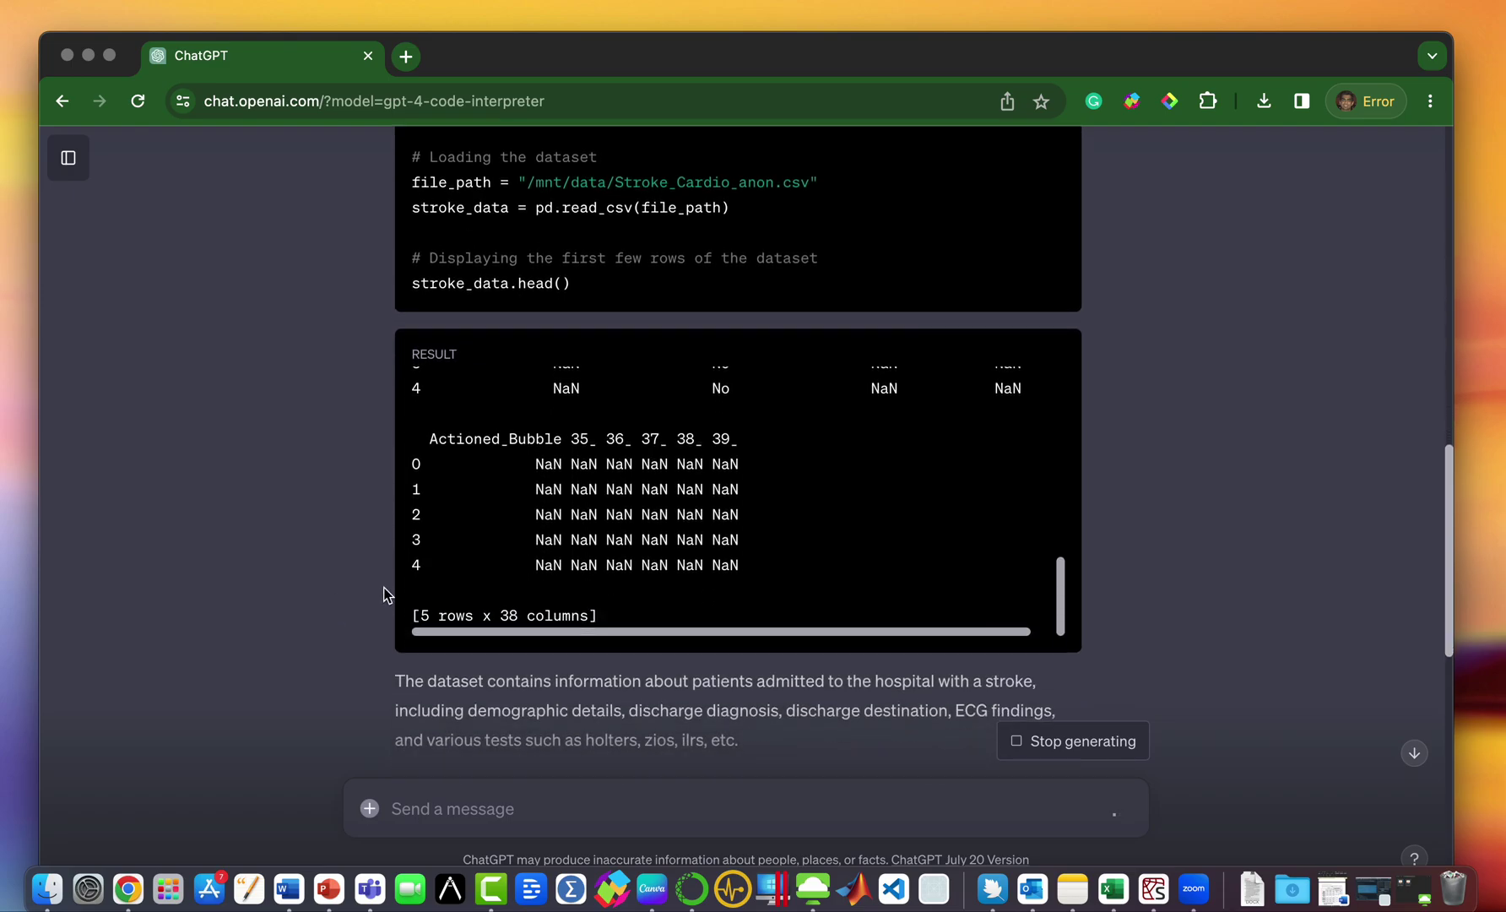
{"action": "scroll", "coordinate": [571, 480], "scroll_direction": "up", "scroll_amount": 10}
{"action": "scroll", "coordinate": [571, 487], "scroll_direction": "up", "scroll_amount": 5}
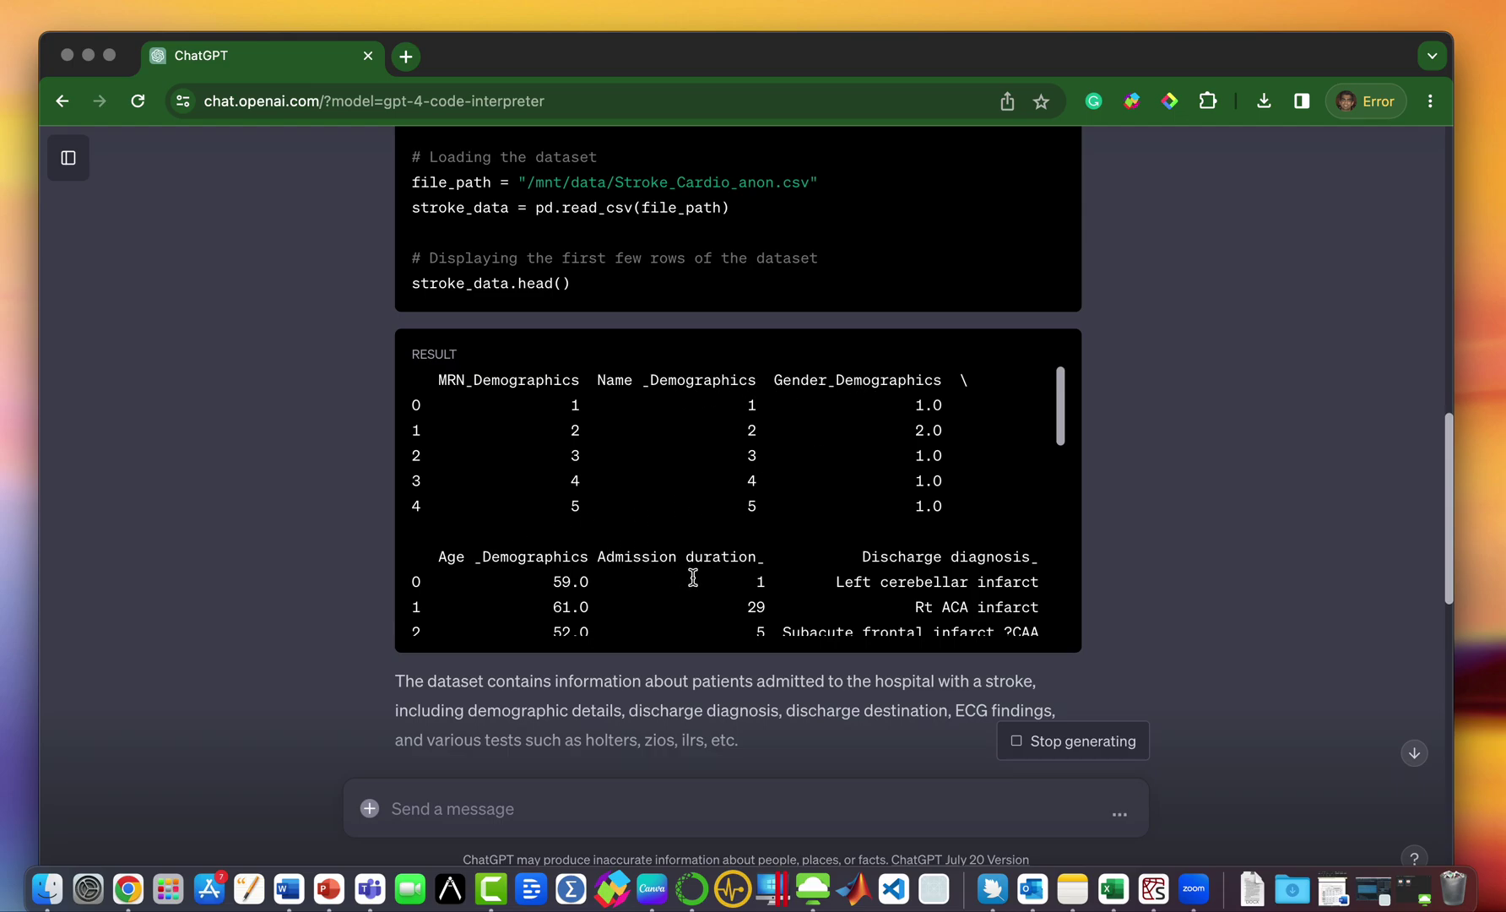
{"action": "scroll", "coordinate": [692, 575], "scroll_direction": "down", "scroll_amount": 6}
{"action": "scroll", "coordinate": [598, 523], "scroll_direction": "down", "scroll_amount": 8}
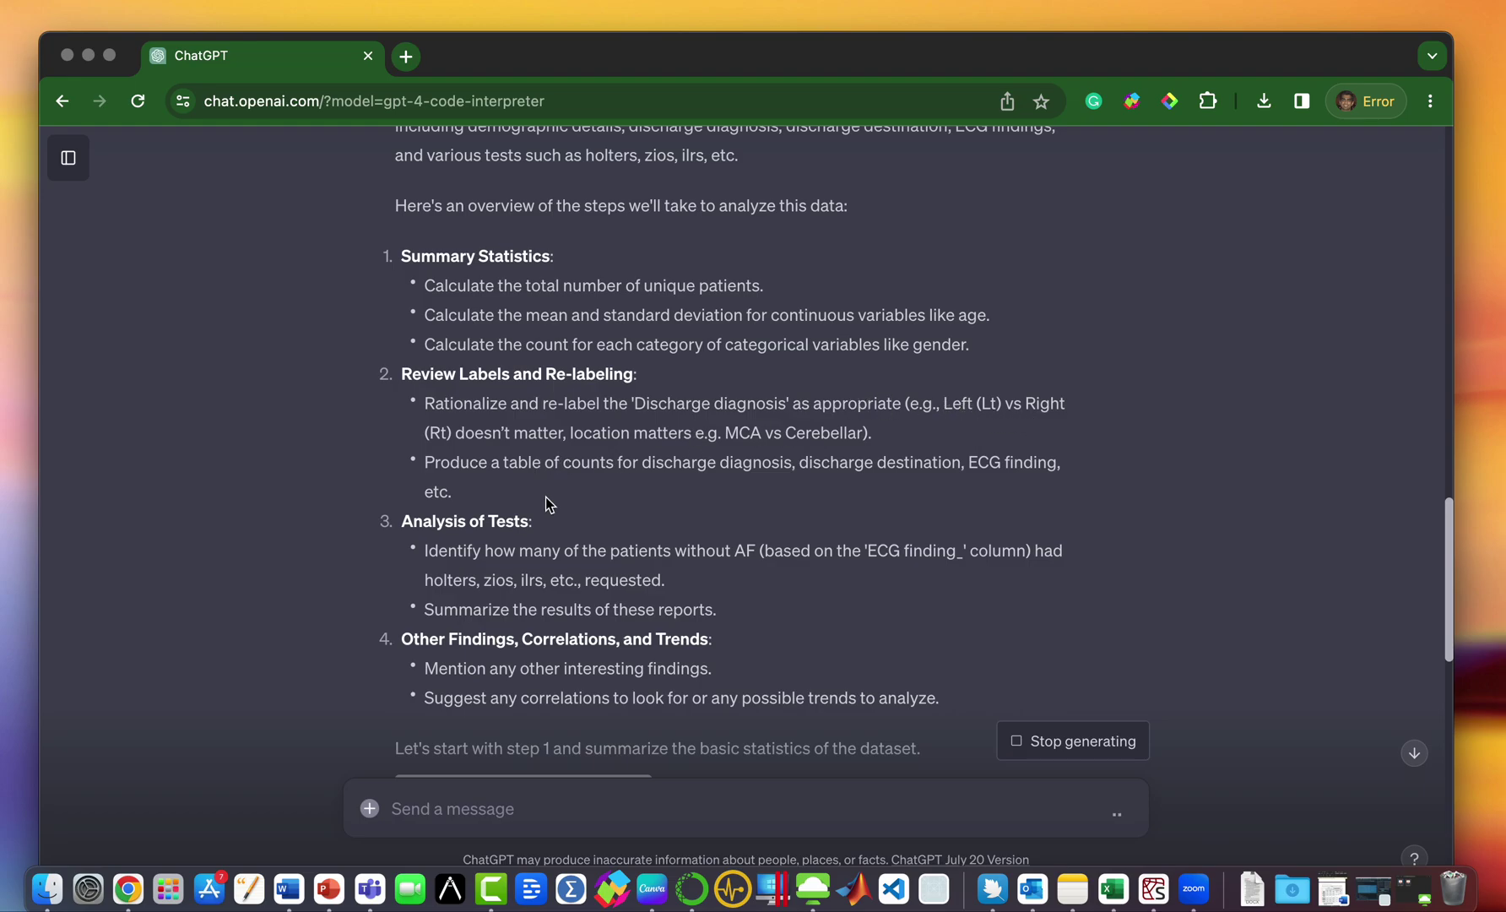
{"action": "scroll", "coordinate": [541, 505], "scroll_direction": "down", "scroll_amount": 2}
{"action": "scroll", "coordinate": [541, 505], "scroll_direction": "down", "scroll_amount": 1}
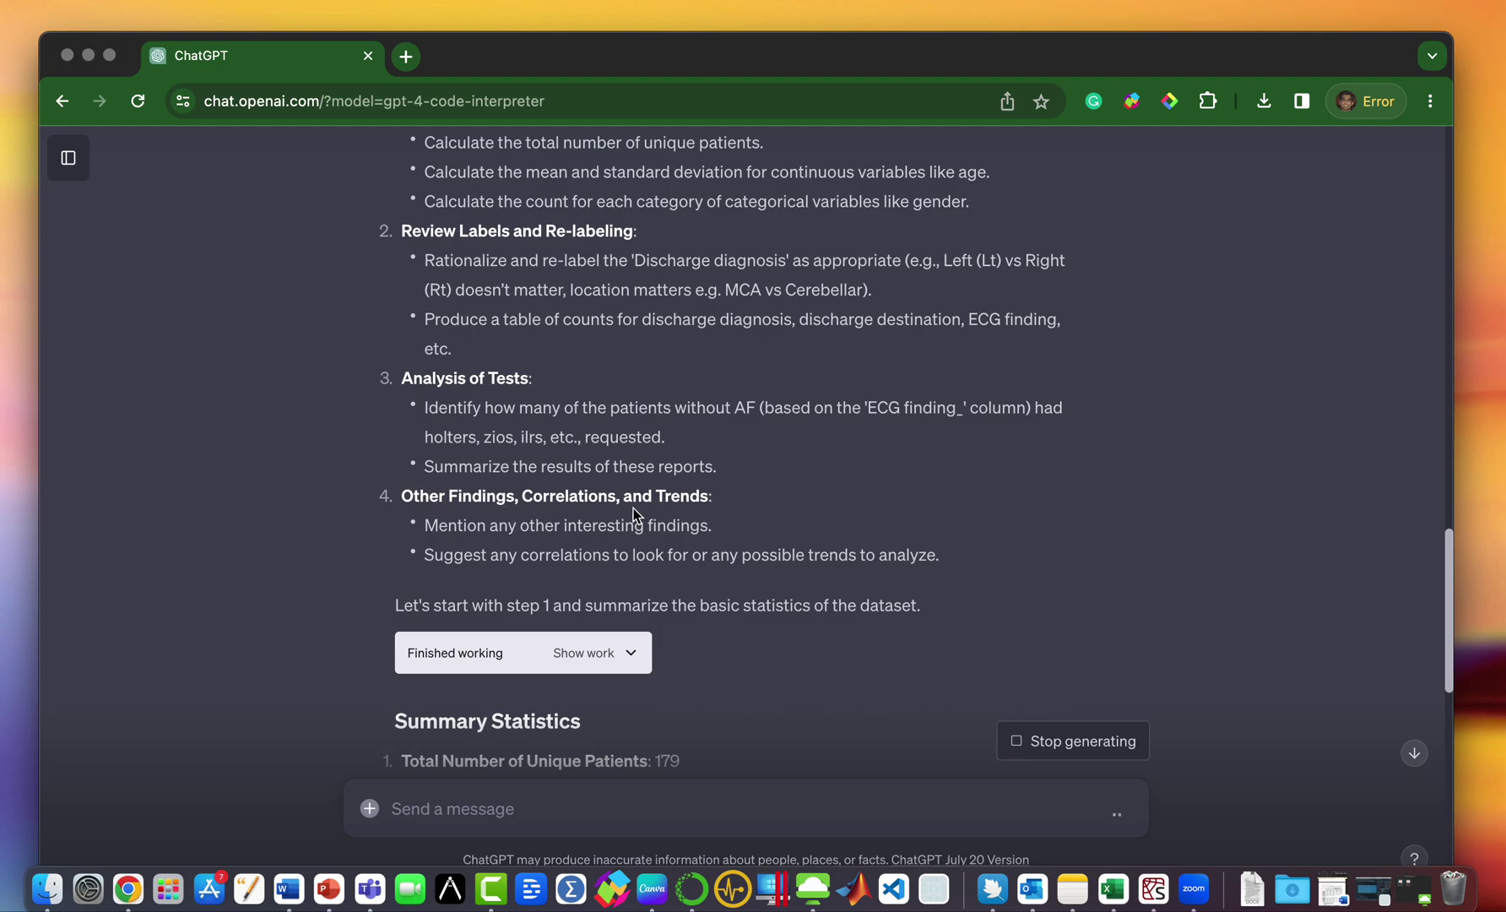
{"action": "scroll", "coordinate": [624, 591], "scroll_direction": "down", "scroll_amount": 2}
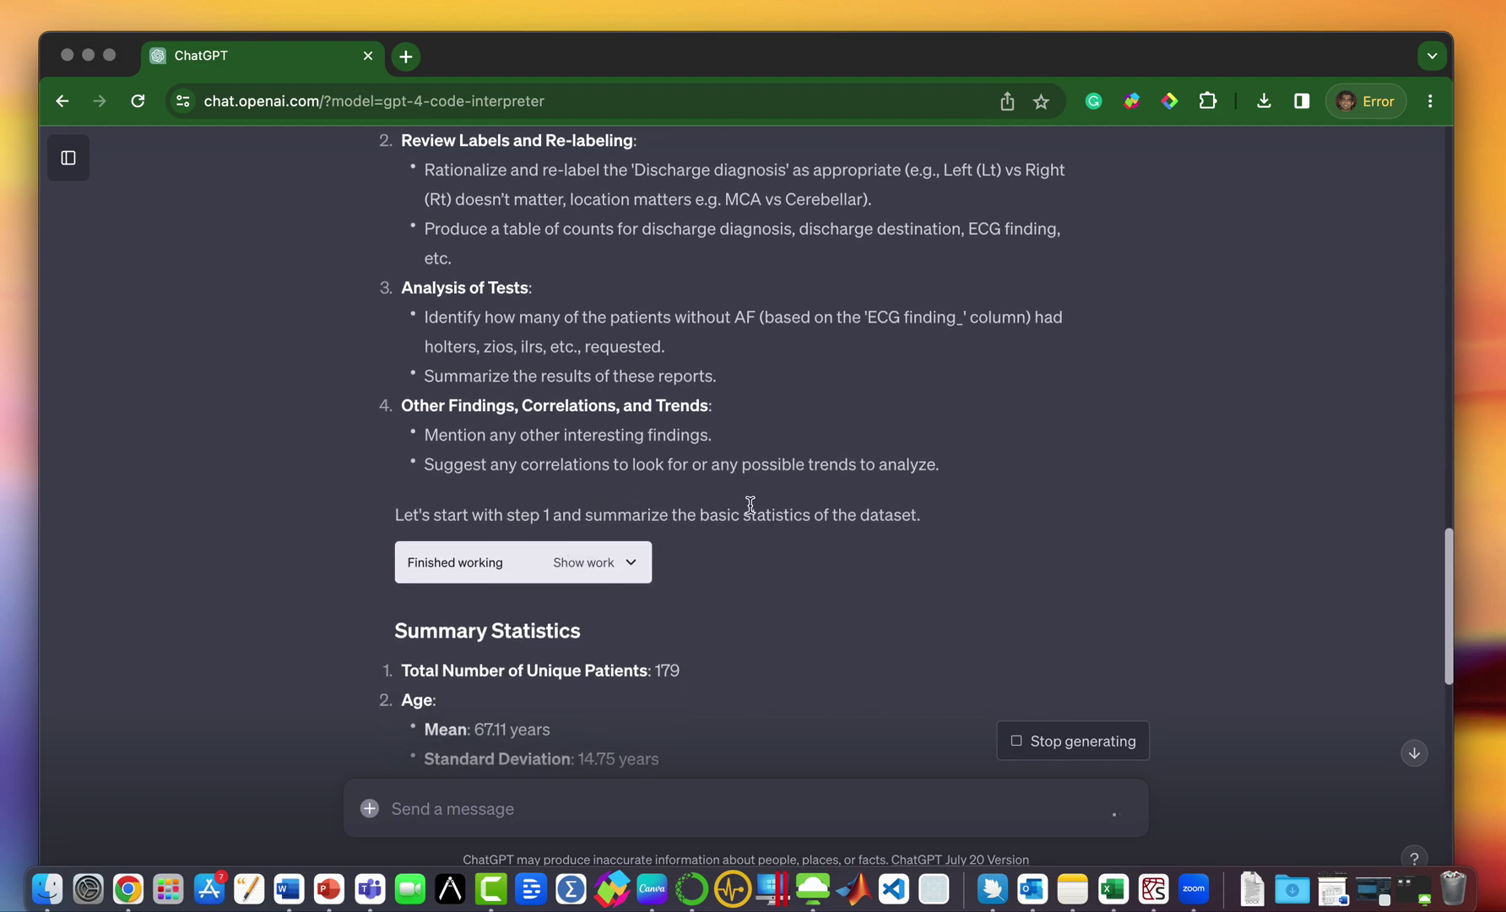
{"action": "scroll", "coordinate": [654, 464], "scroll_direction": "up", "scroll_amount": 3}
{"action": "scroll", "coordinate": [662, 469], "scroll_direction": "up", "scroll_amount": 2}
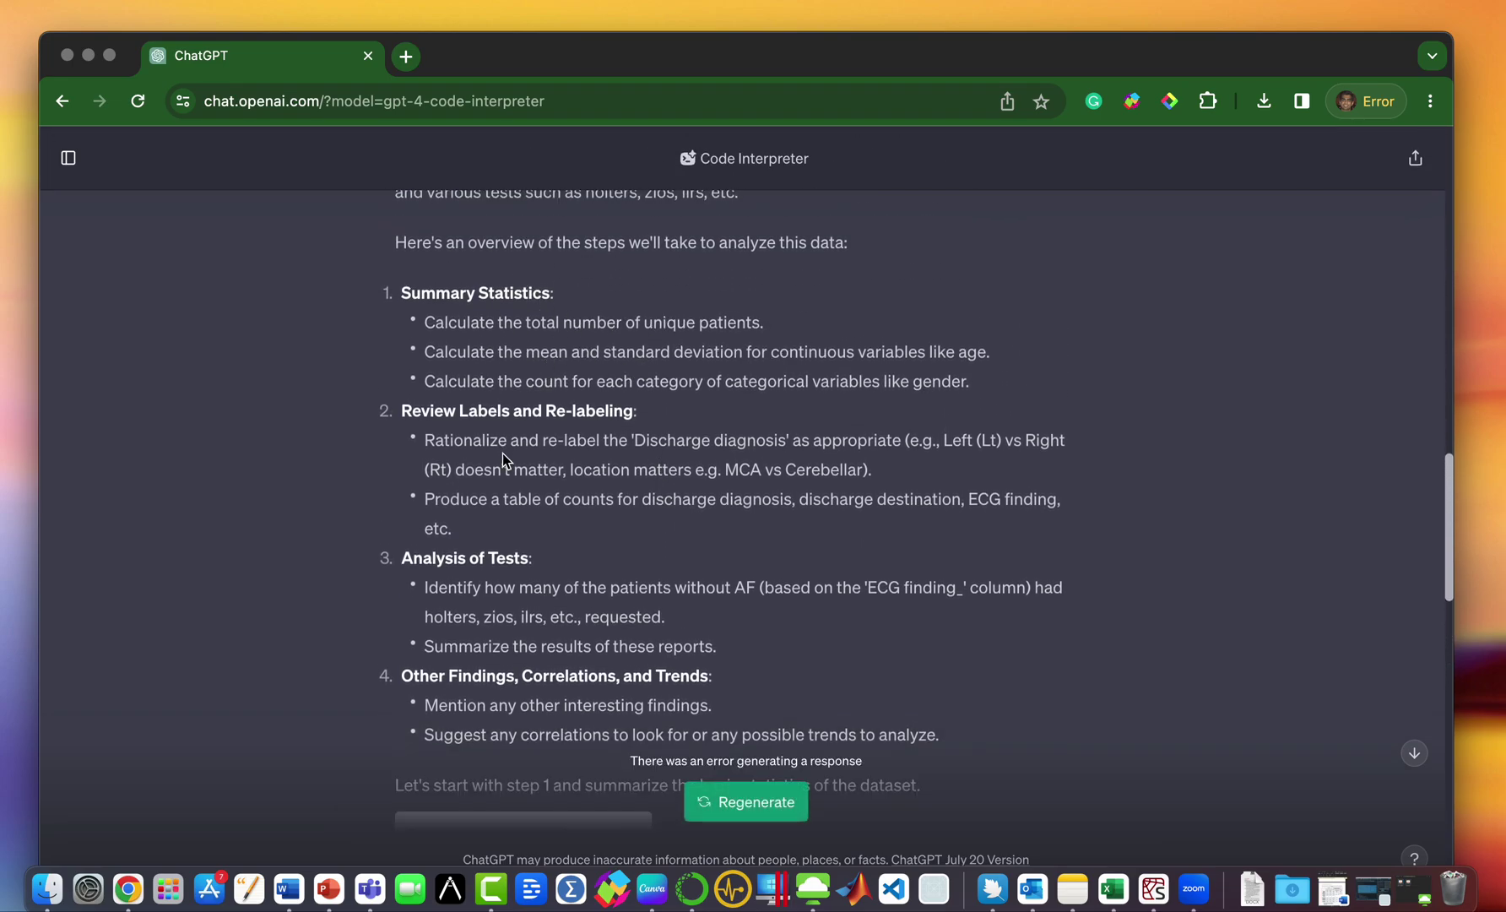
{"action": "scroll", "coordinate": [504, 460], "scroll_direction": "down", "scroll_amount": 7}
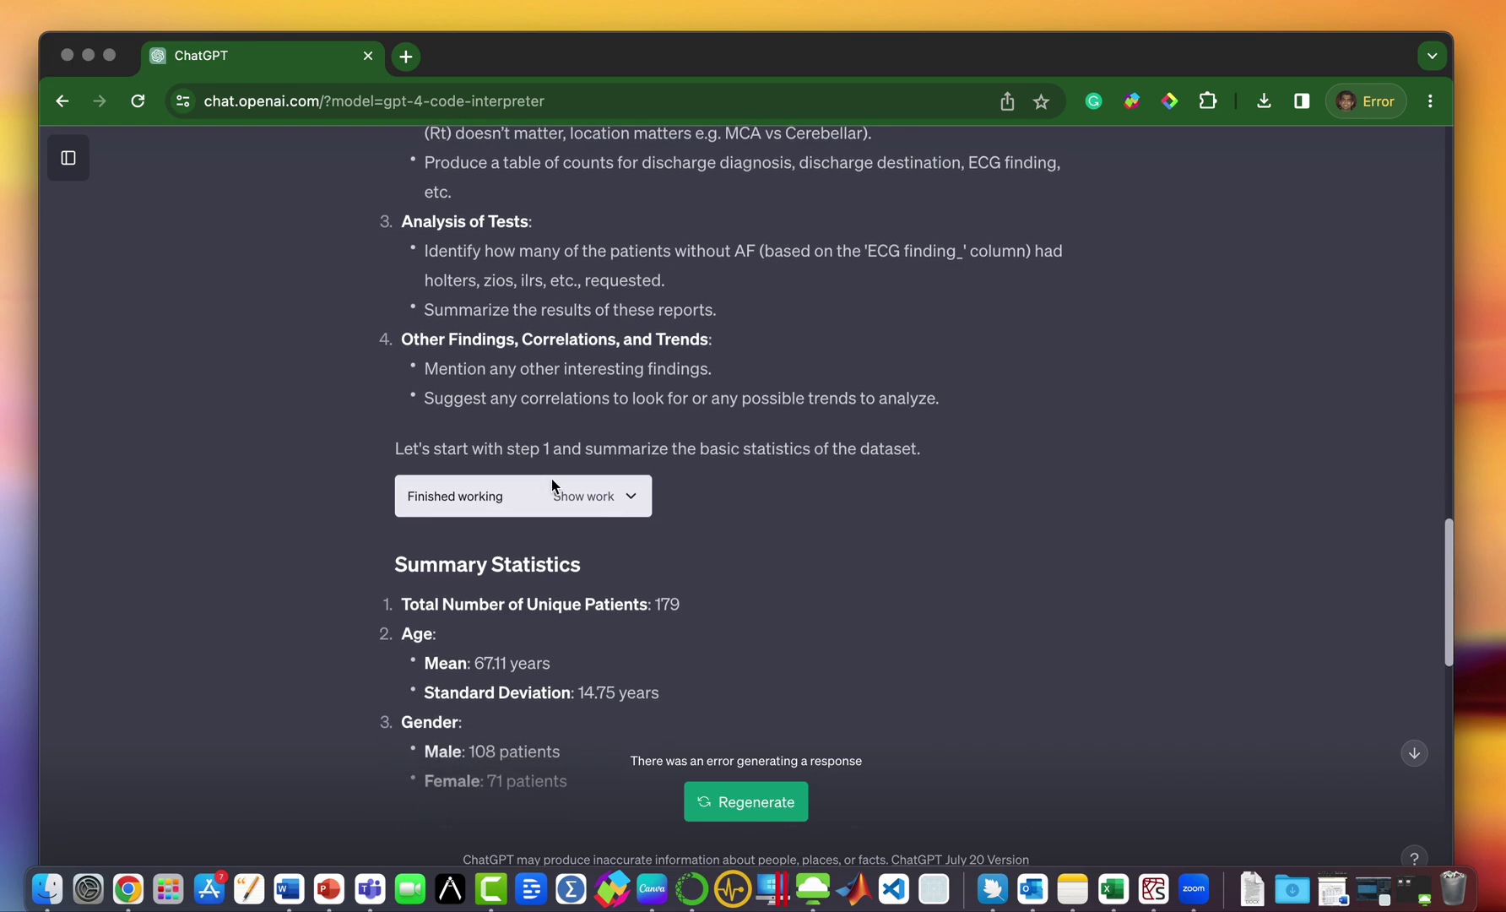
Show the summary statistics code and examine its result, the reported age and gender figures, and the notes on incorrect or missing values.
{"action": "left_click", "coordinate": [623, 496]}
{"action": "scroll", "coordinate": [622, 423], "scroll_direction": "down", "scroll_amount": 2}
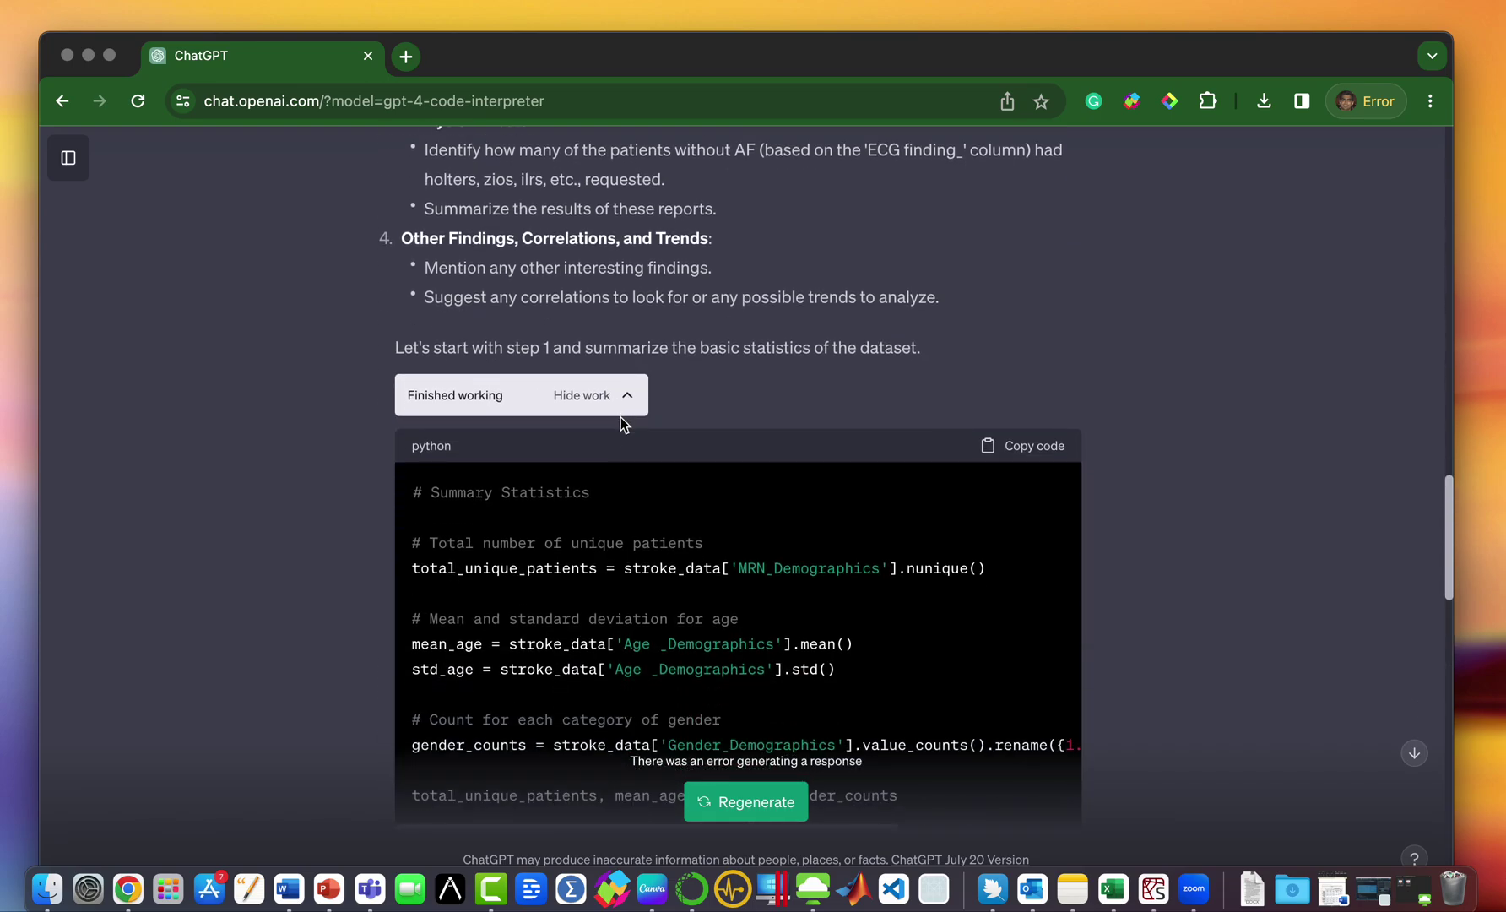
{"action": "scroll", "coordinate": [622, 422], "scroll_direction": "down", "scroll_amount": 2}
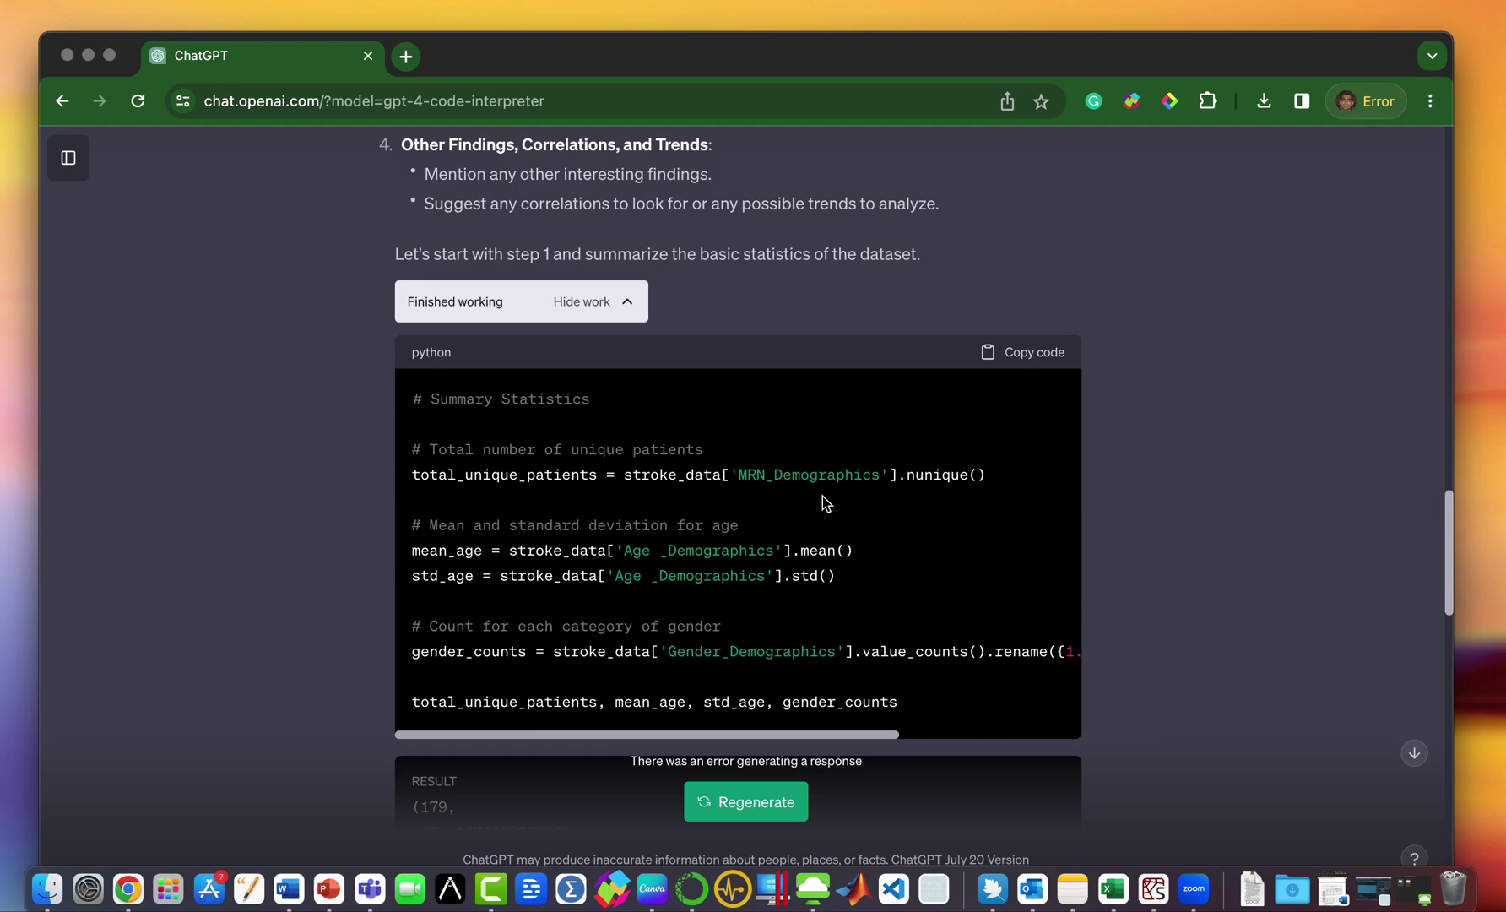
{"action": "scroll", "coordinate": [705, 572], "scroll_direction": "down", "scroll_amount": 2}
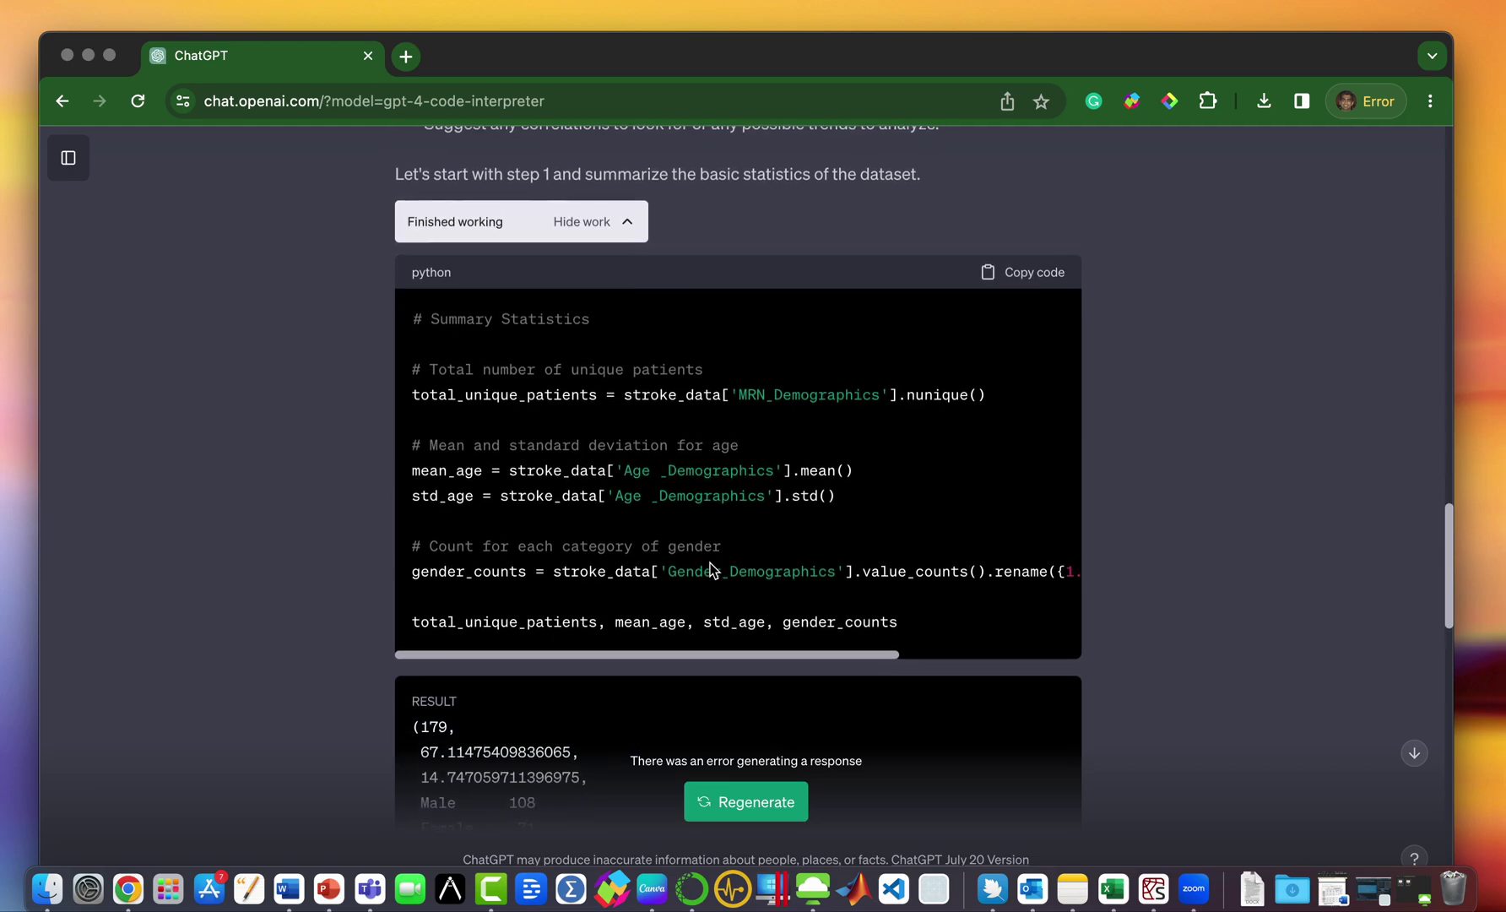
{"action": "scroll", "coordinate": [625, 616], "scroll_direction": "down", "scroll_amount": 4}
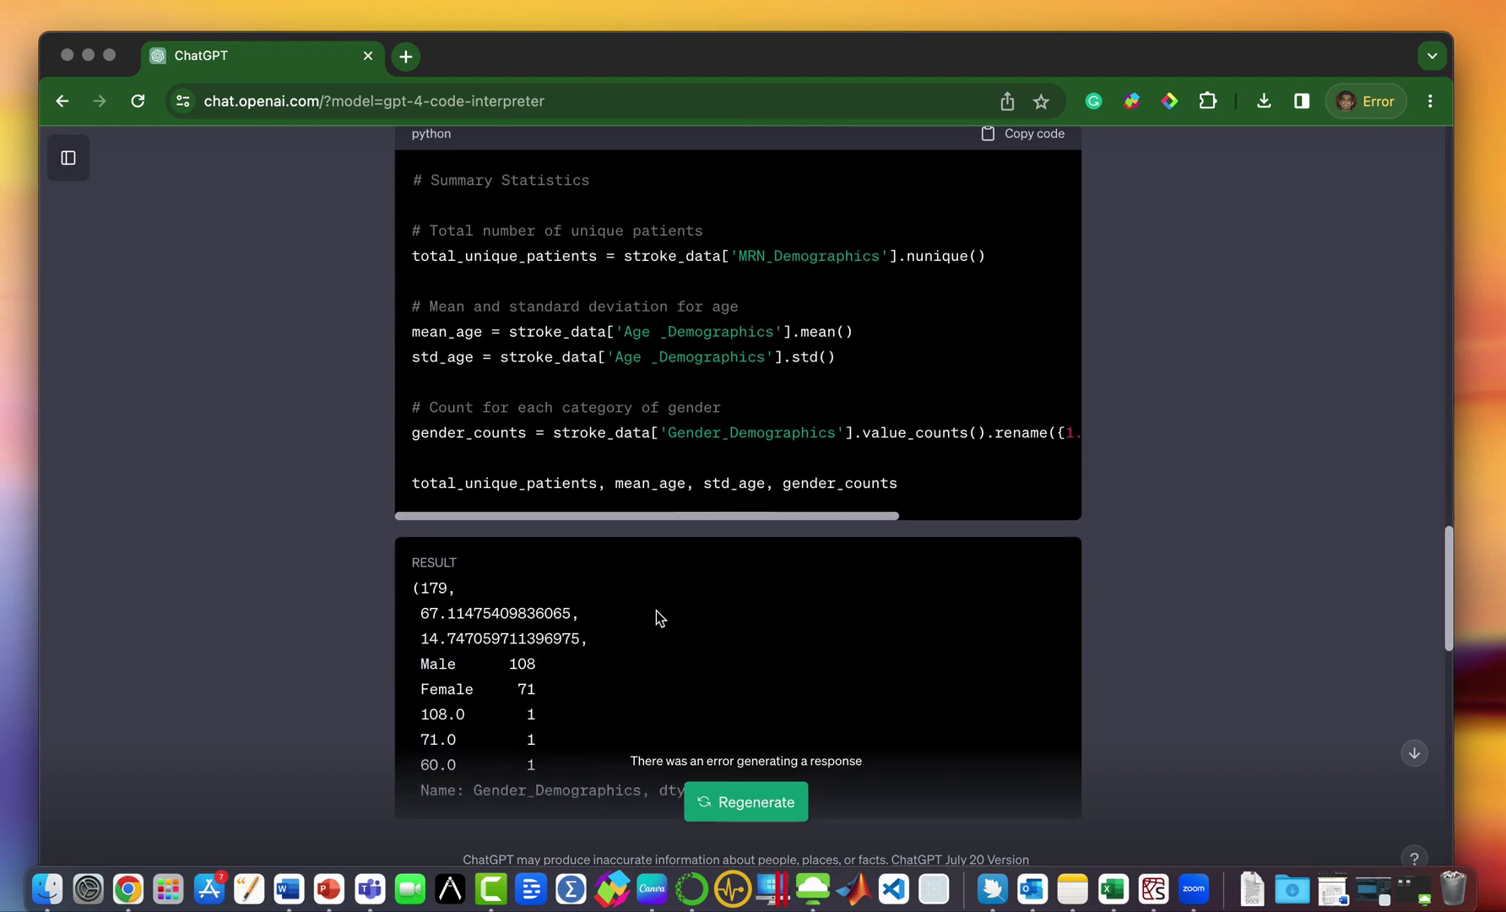
{"action": "scroll", "coordinate": [550, 574], "scroll_direction": "down", "scroll_amount": 2}
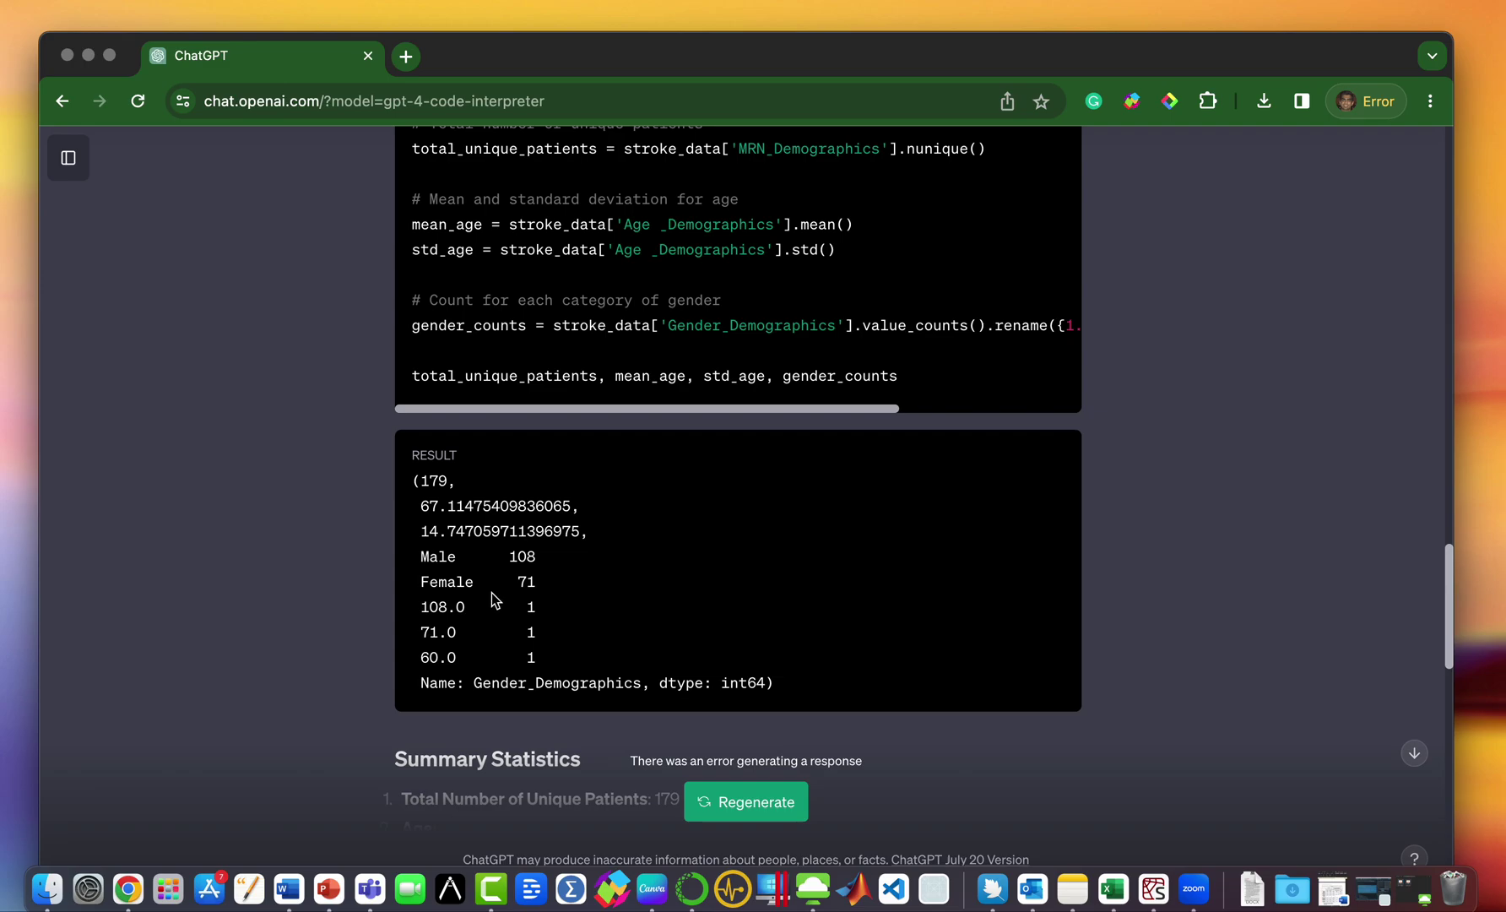
{"action": "scroll", "coordinate": [485, 601], "scroll_direction": "down", "scroll_amount": 8}
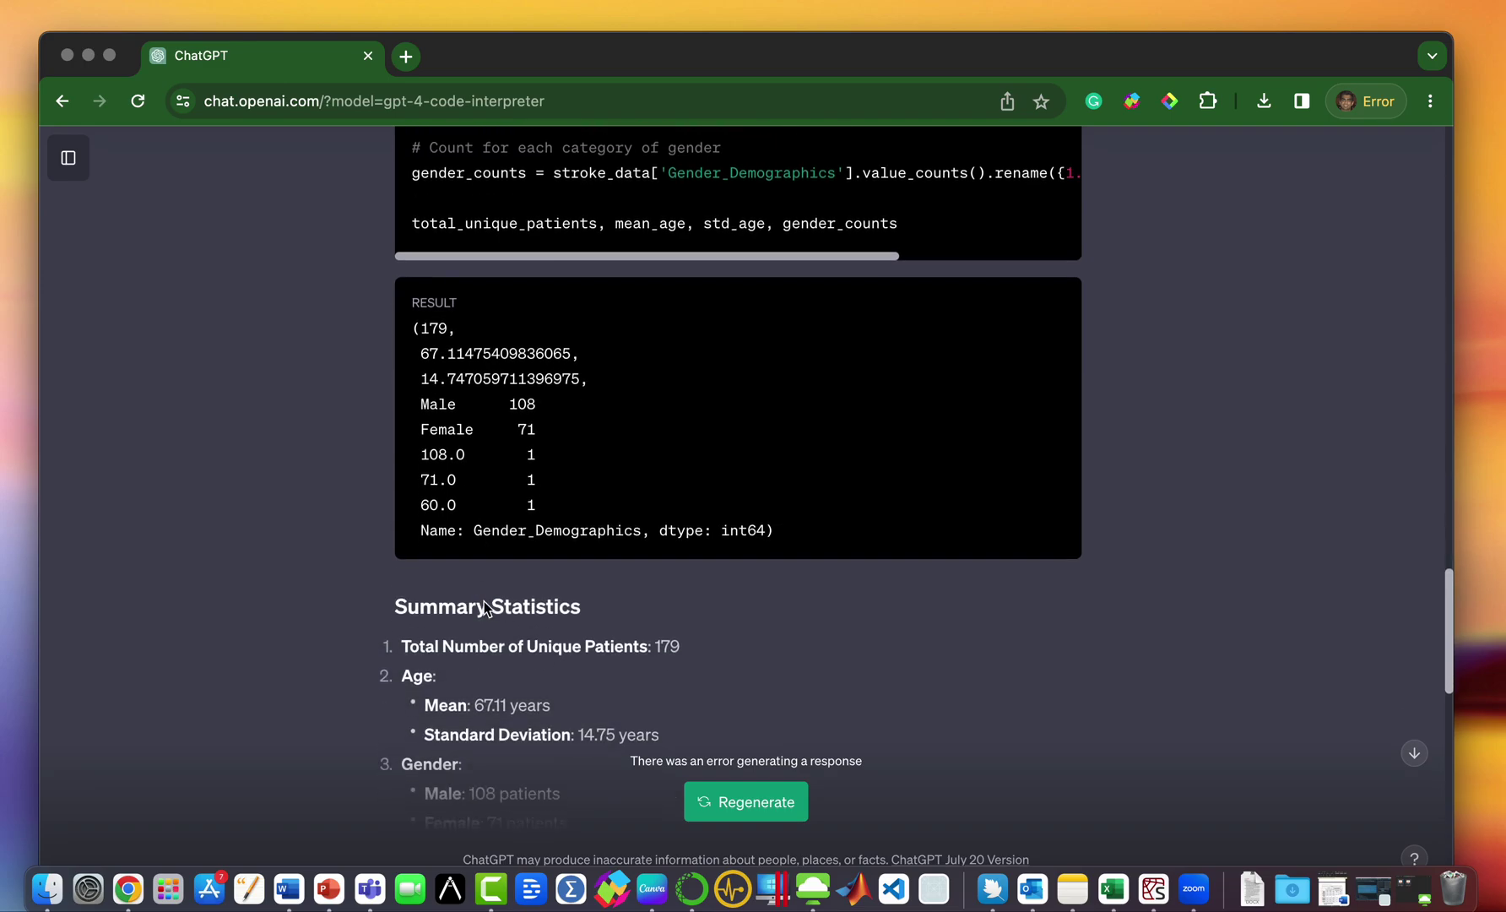
{"action": "scroll", "coordinate": [474, 483], "scroll_direction": "down", "scroll_amount": 1}
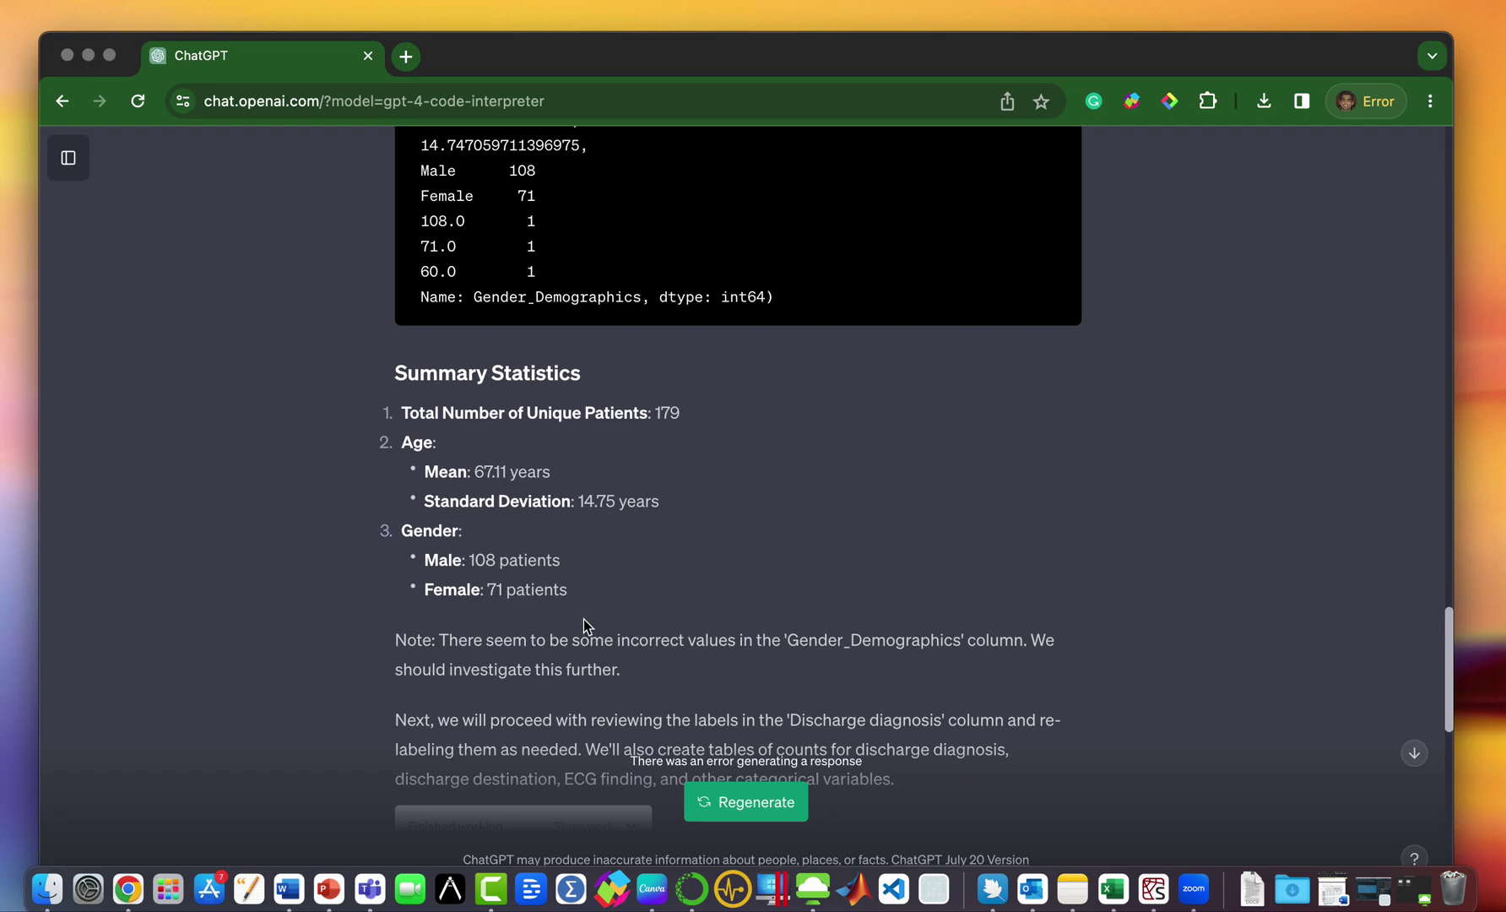
{"action": "scroll", "coordinate": [585, 625], "scroll_direction": "down", "scroll_amount": 2}
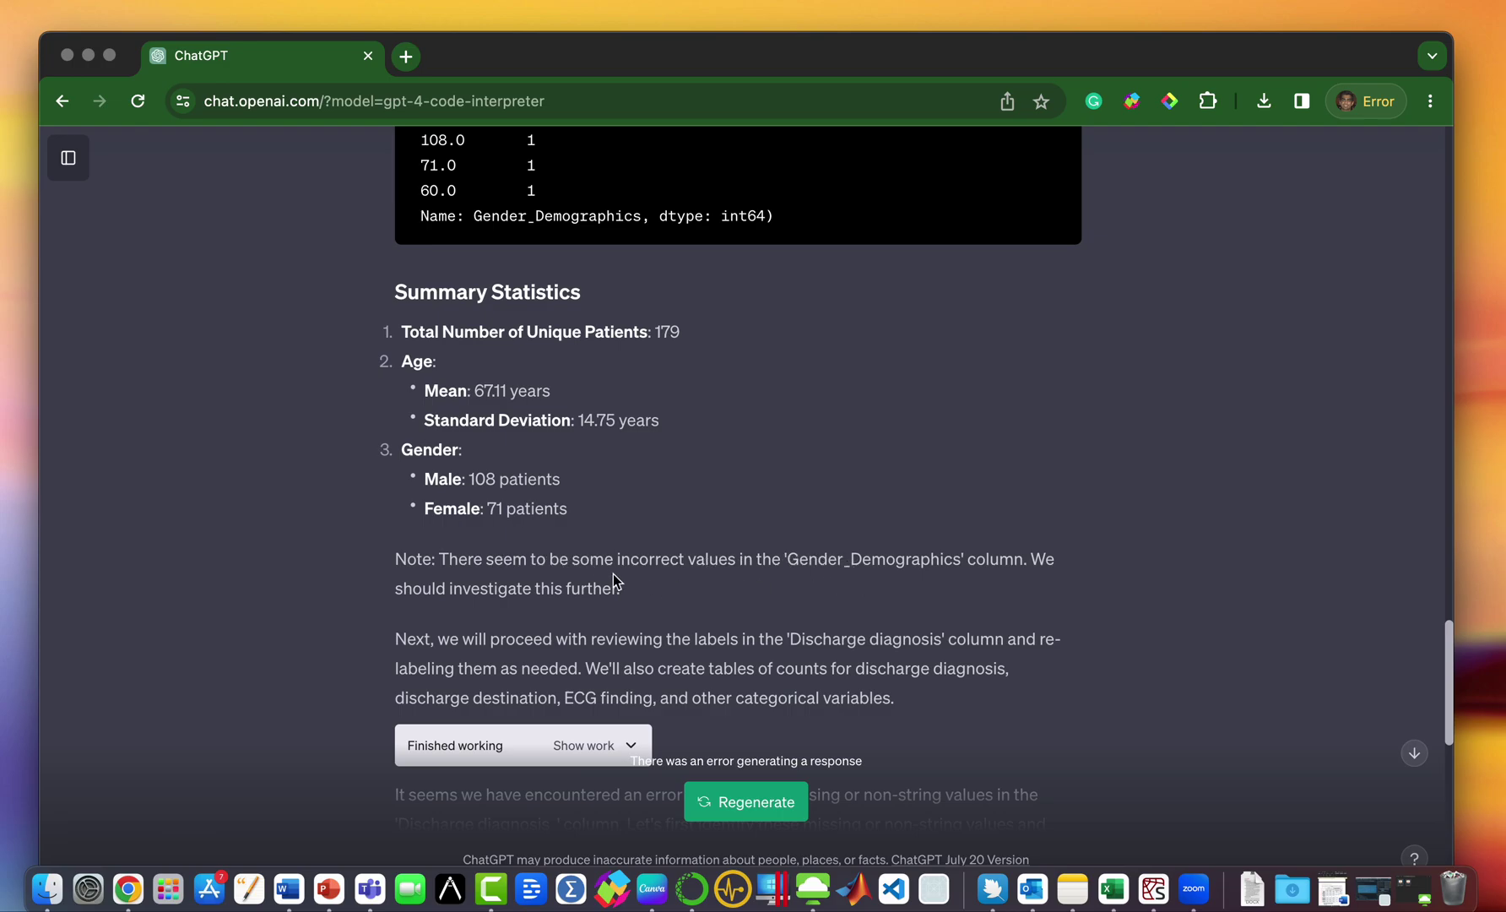
{"action": "scroll", "coordinate": [633, 616], "scroll_direction": "down", "scroll_amount": 4}
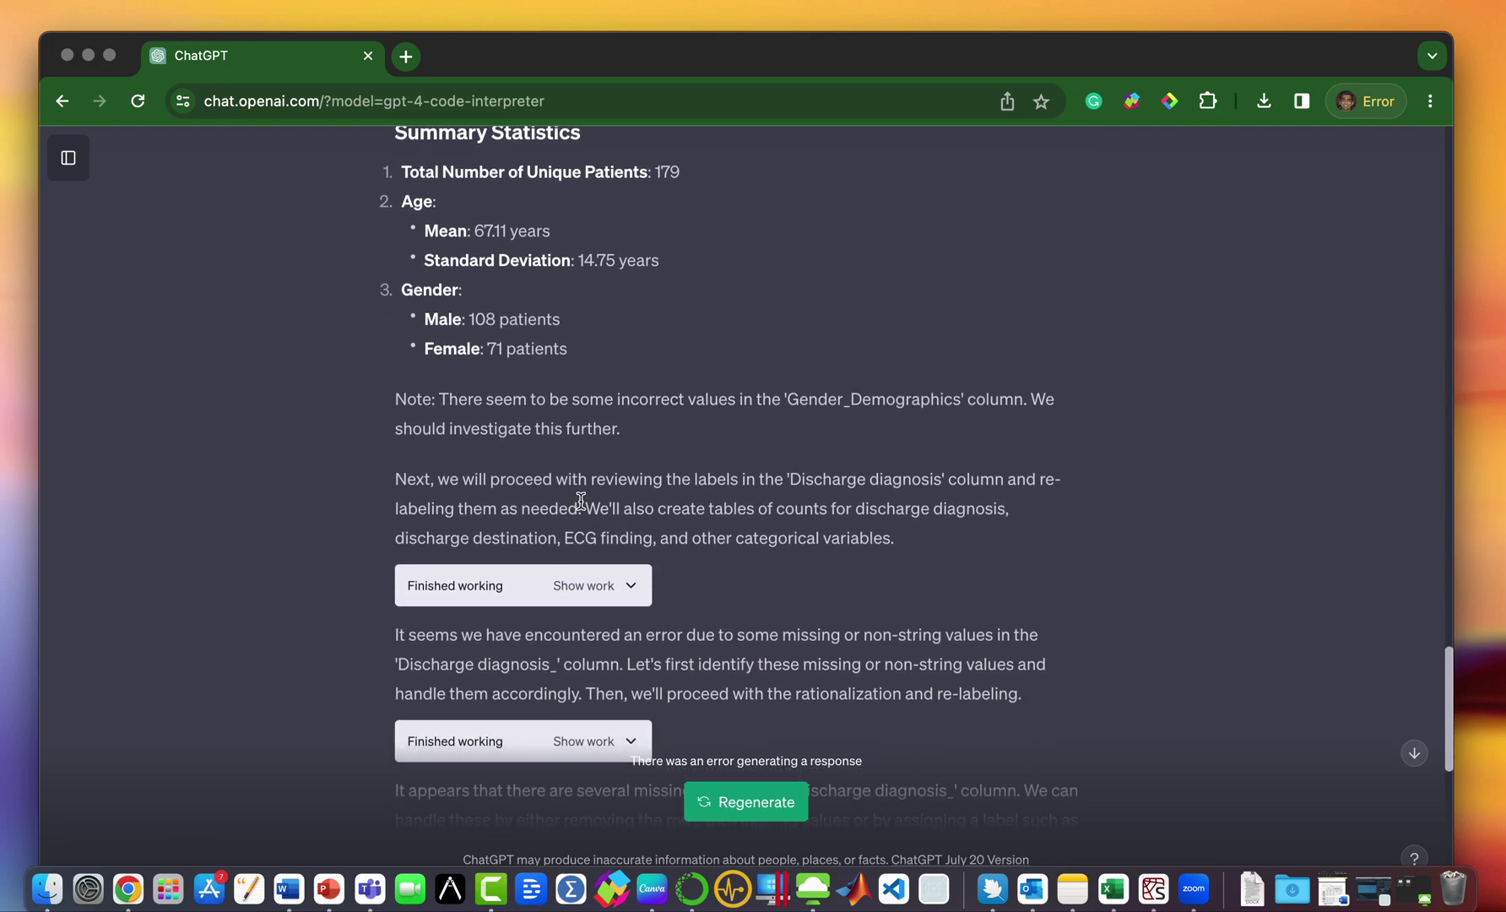
Switch to the Stroke_Cardio_anon workbook in Excel and examine the rows below the last patient record for stray values.
{"action": "key", "text": "super+Tab"}
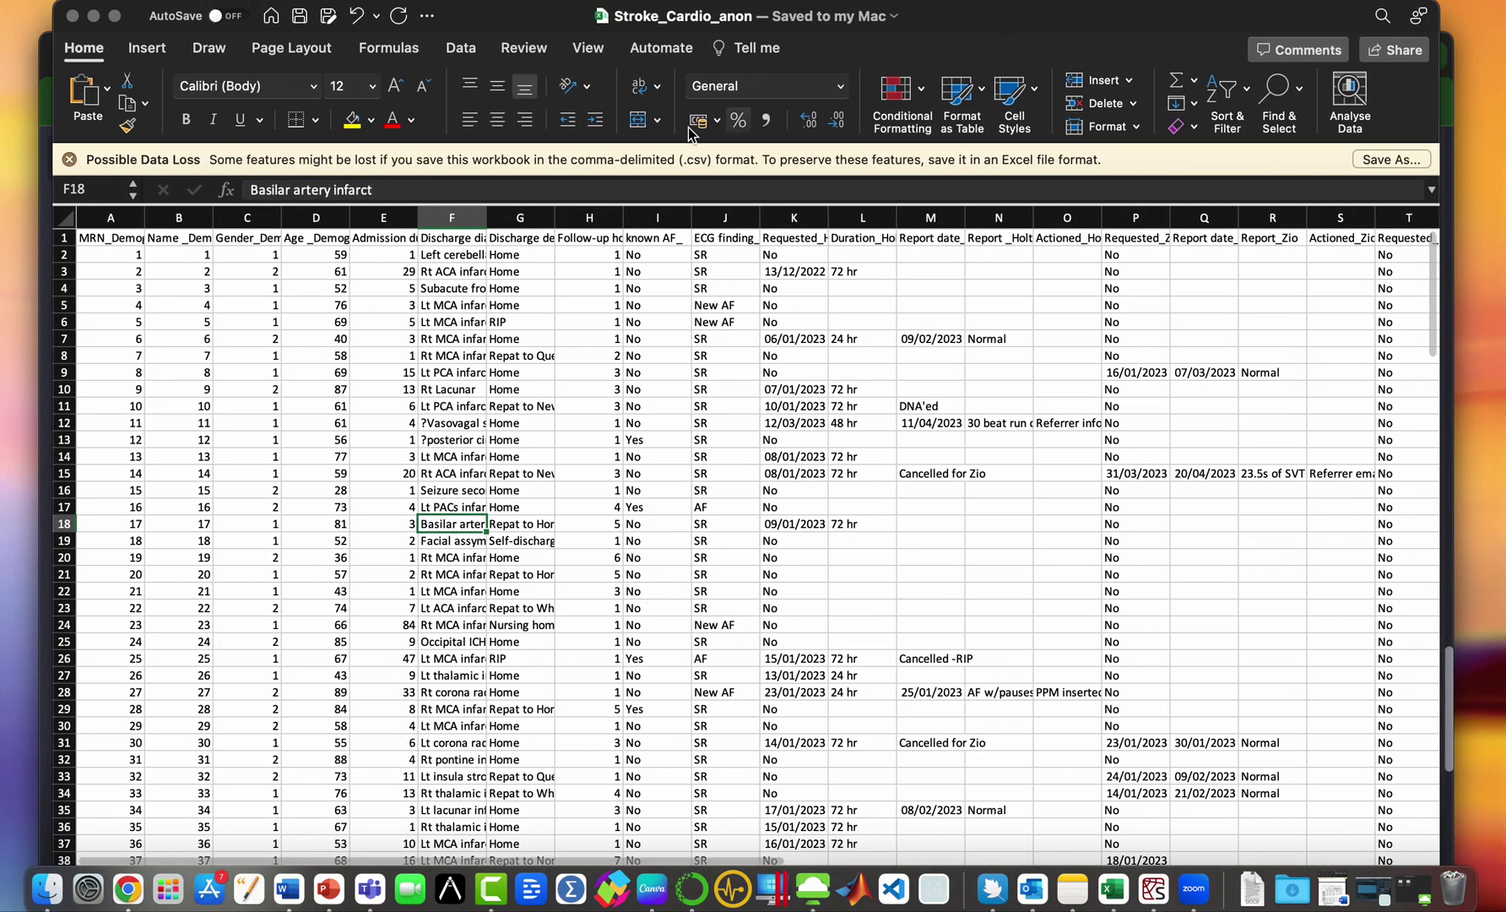
{"action": "scroll", "coordinate": [298, 413], "scroll_direction": "down", "scroll_amount": 10}
{"action": "scroll", "coordinate": [298, 413], "scroll_direction": "down", "scroll_amount": 20}
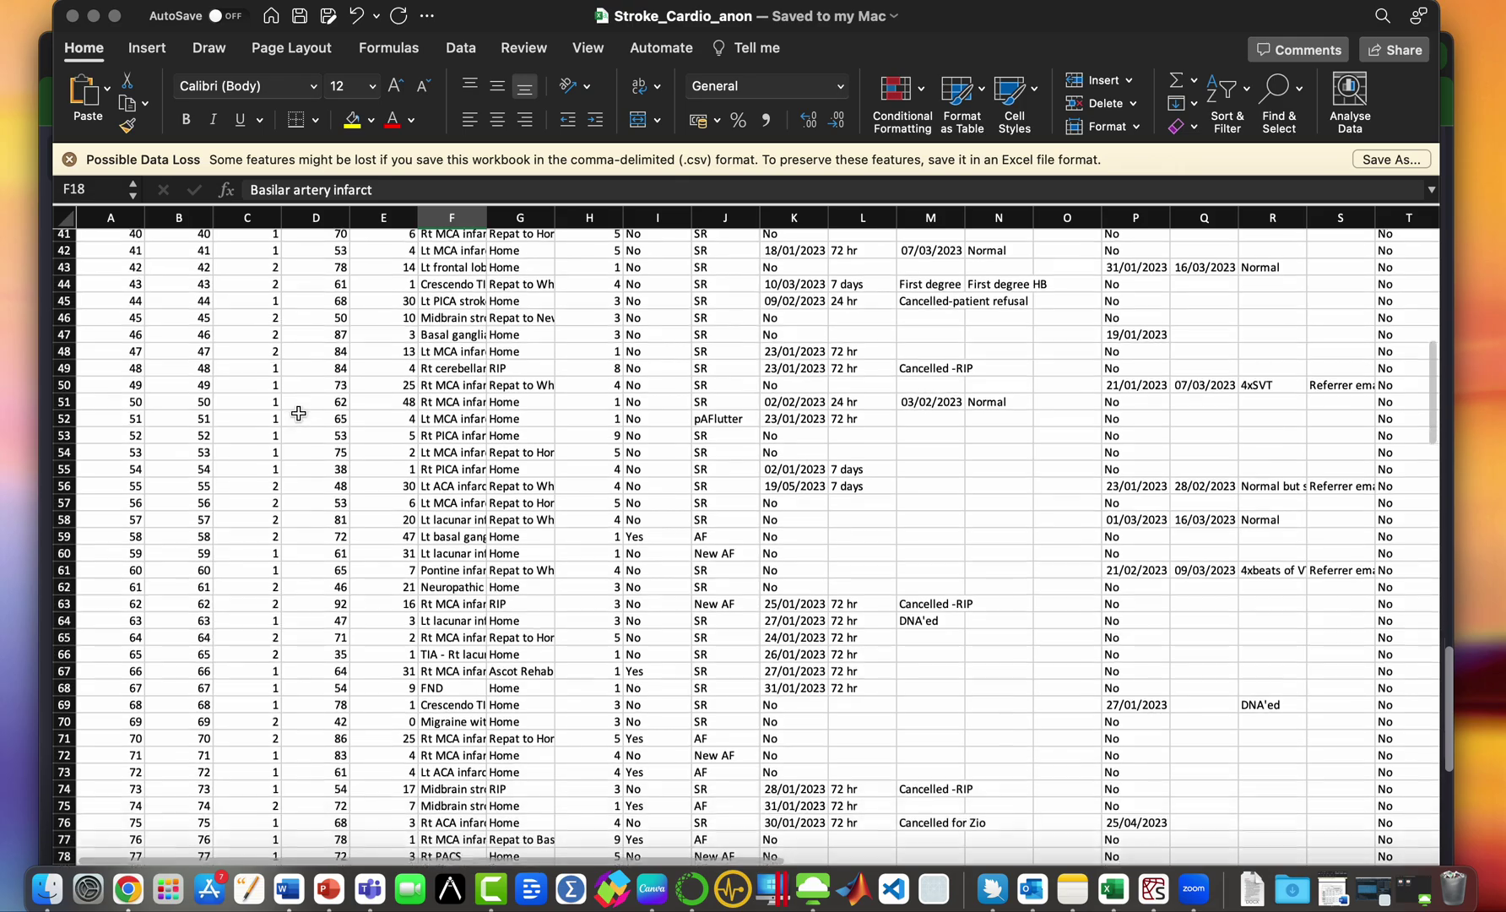
{"action": "scroll", "coordinate": [290, 418], "scroll_direction": "down", "scroll_amount": 20}
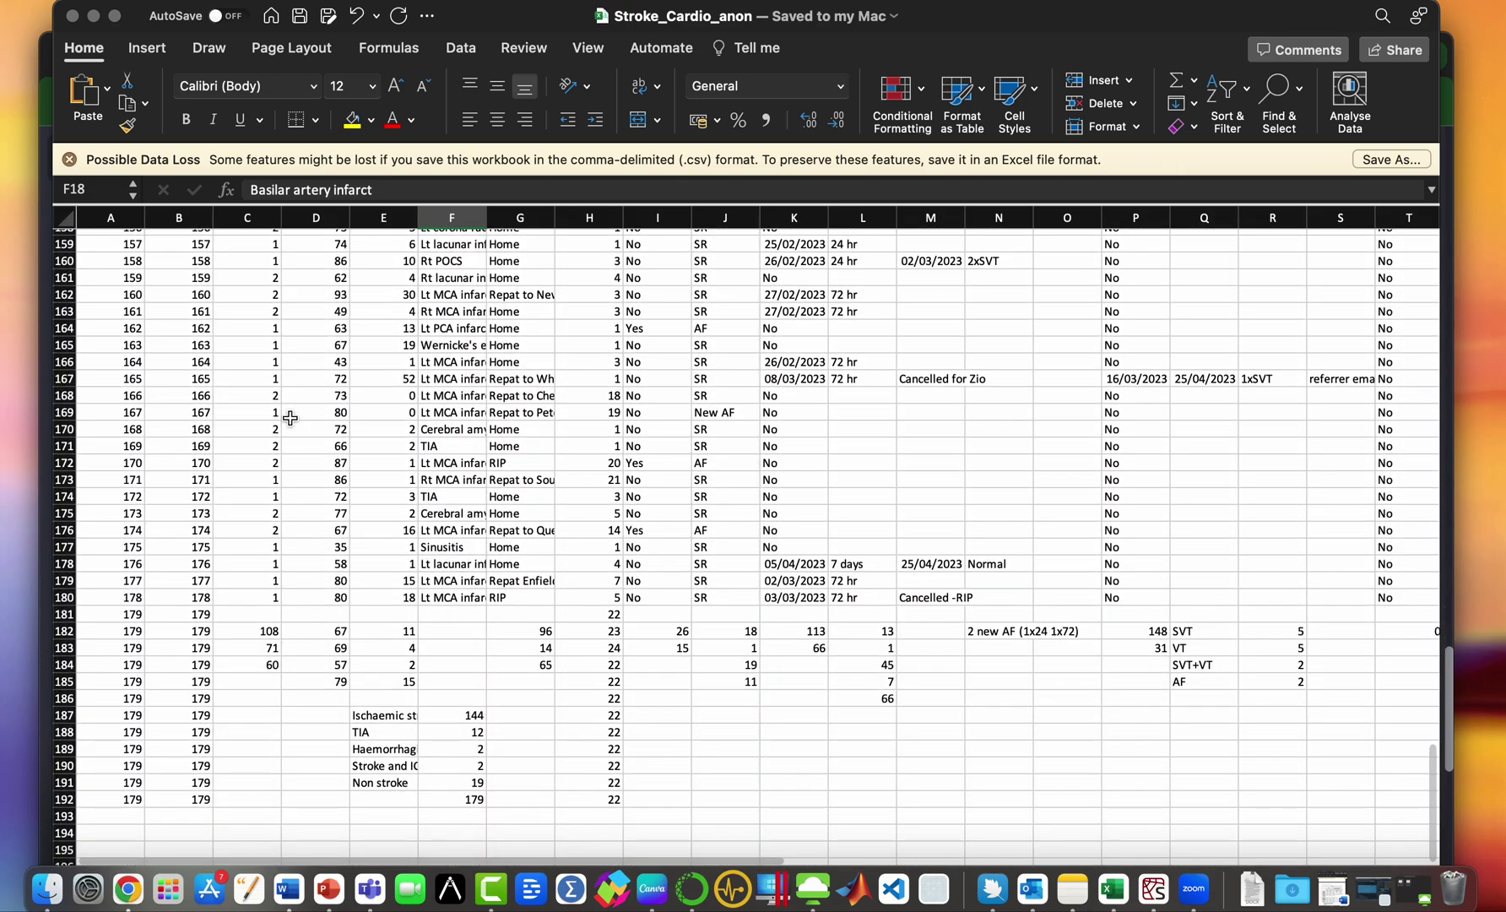
Clear the stray gender values from cells C182, C183 and C184 below the last patient record.
{"action": "scroll", "coordinate": [279, 409], "scroll_direction": "down", "scroll_amount": 7}
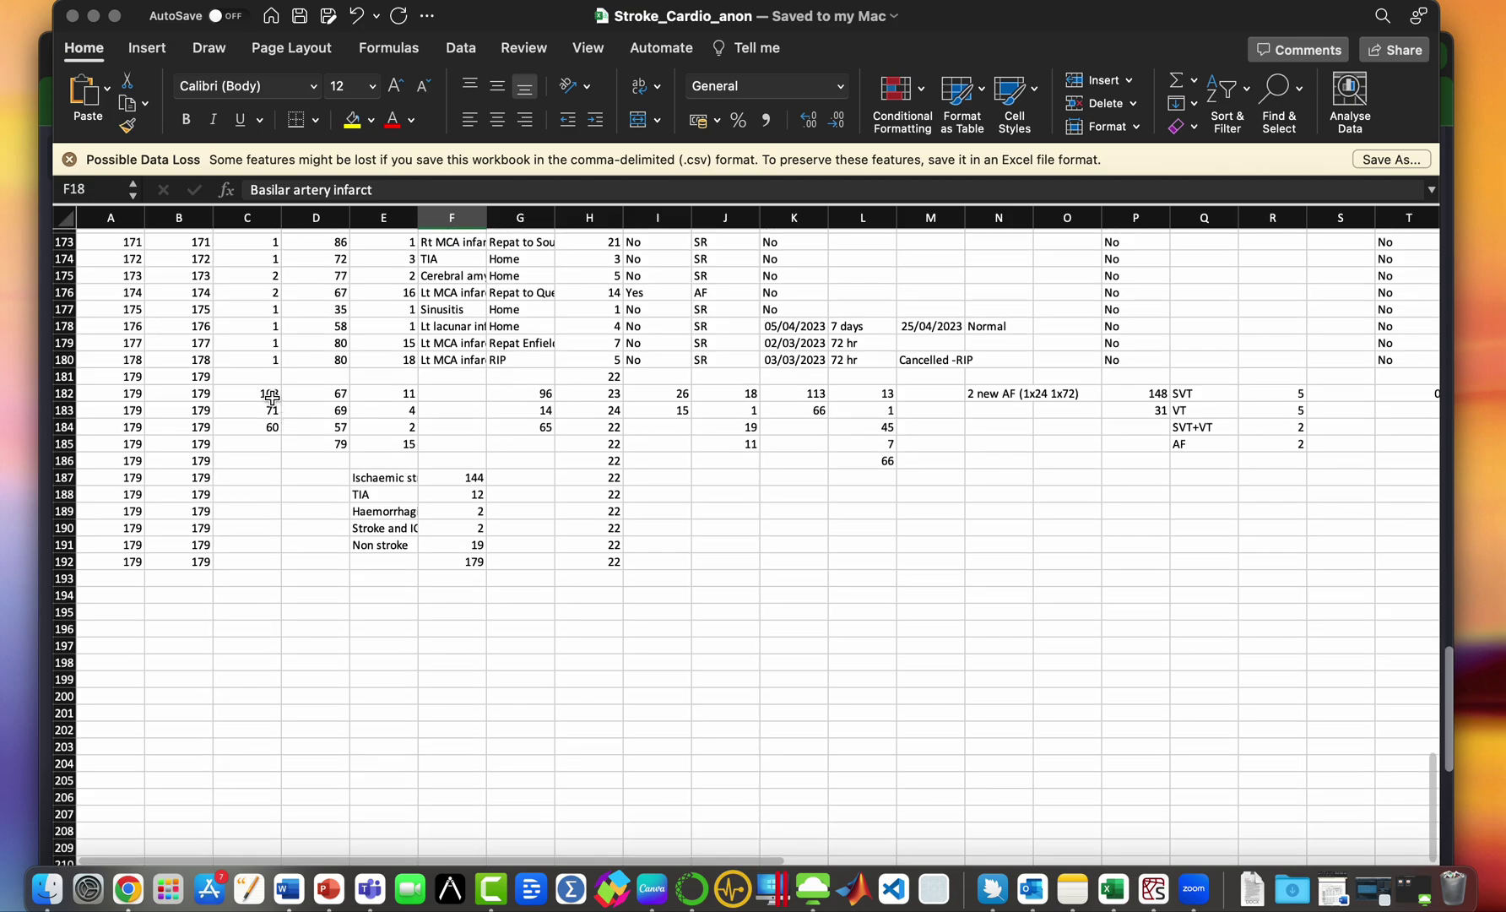
{"action": "left_click", "coordinate": [270, 395]}
{"action": "left_click", "coordinate": [275, 415]}
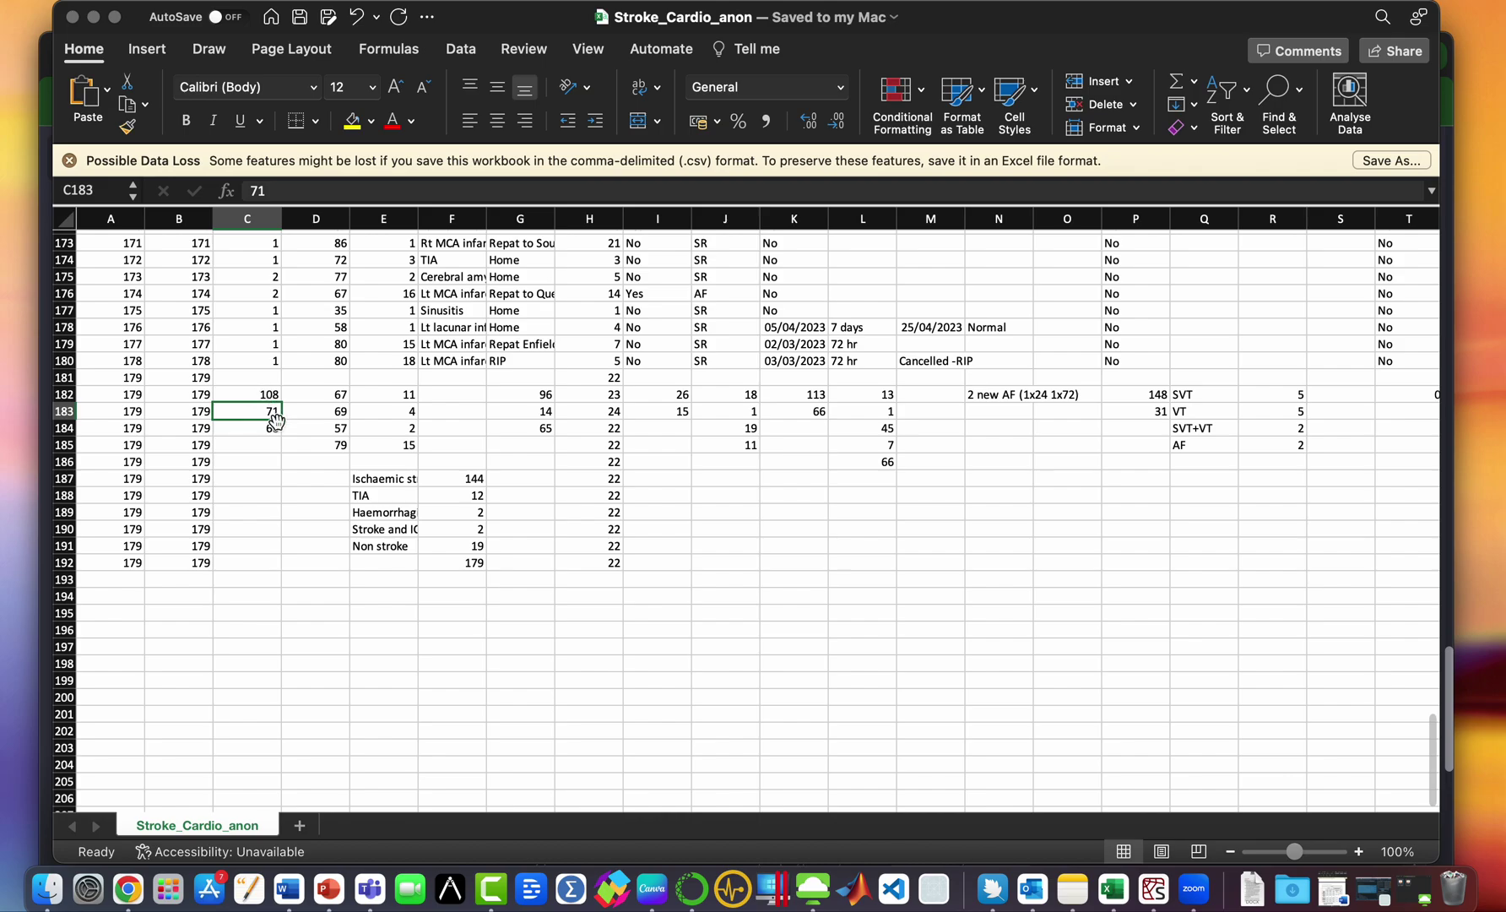
{"action": "left_click", "coordinate": [269, 426]}
{"action": "left_click", "coordinate": [254, 395]}
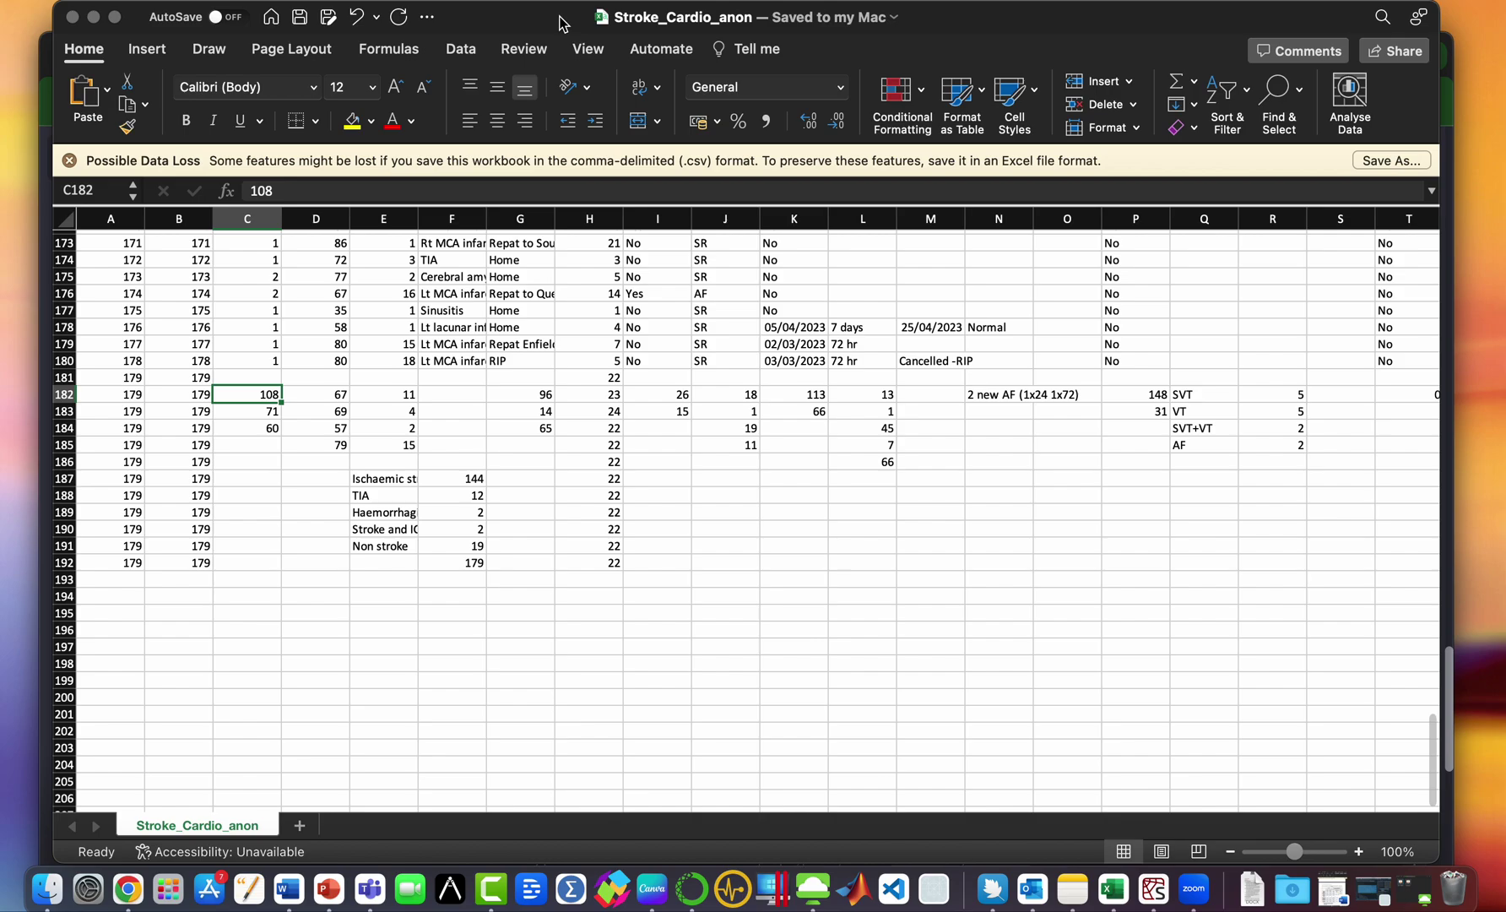
{"action": "key", "text": "Down"}
{"action": "key", "text": "Down"}
{"action": "key", "text": "Down"}
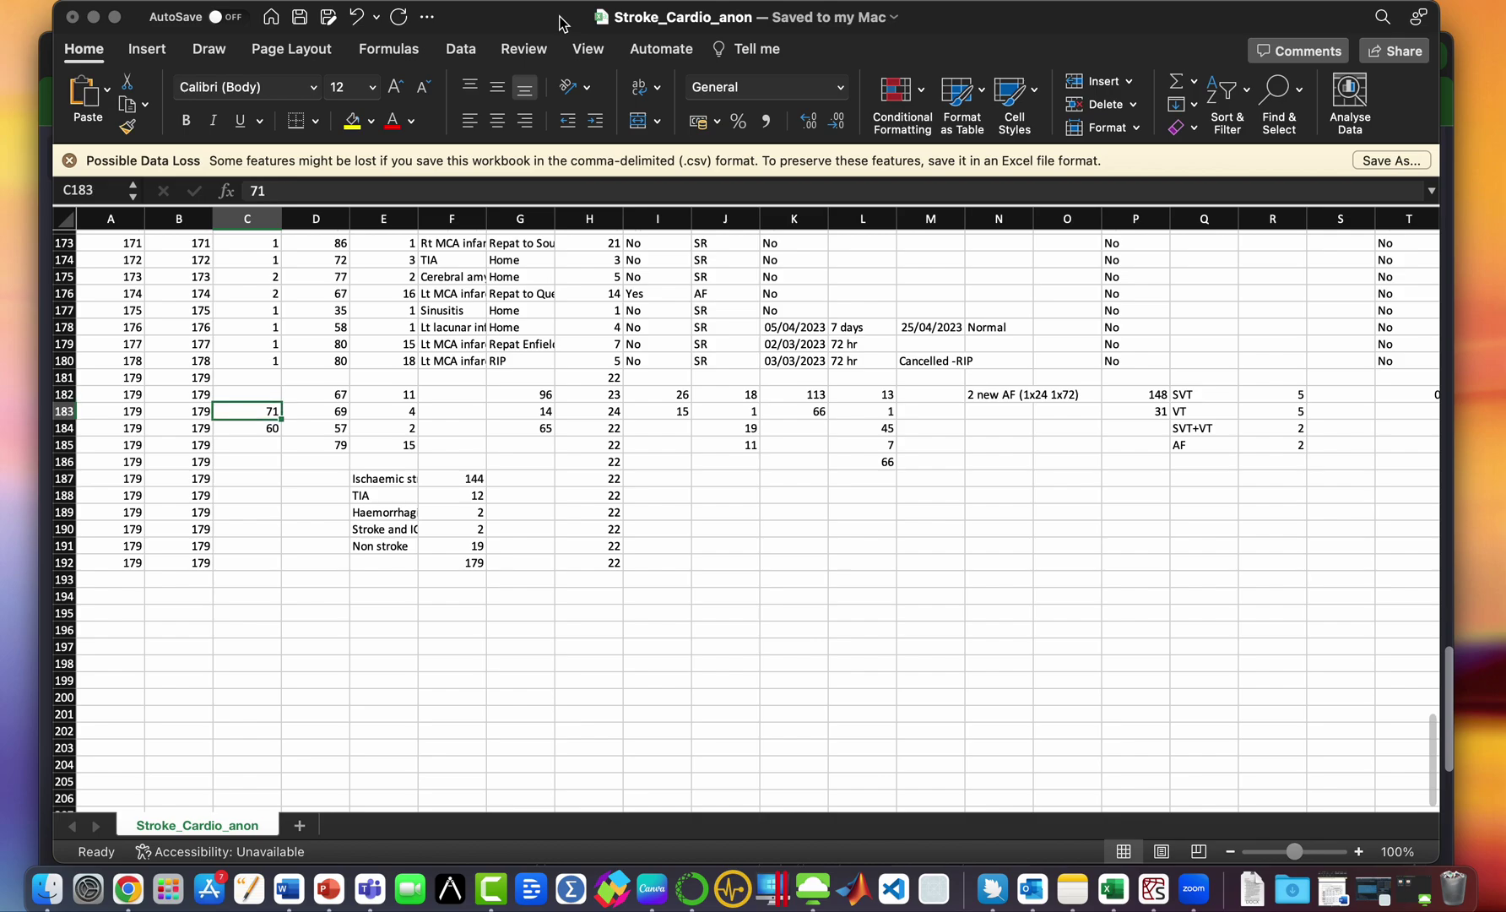
Return to ChatGPT, show the code that relabels the discharge diagnoses, and examine its rationalize_diagnosis function and count tables.
{"action": "left_click_drag", "start_coordinate": [559, 22], "coordinate": [0, 22]}
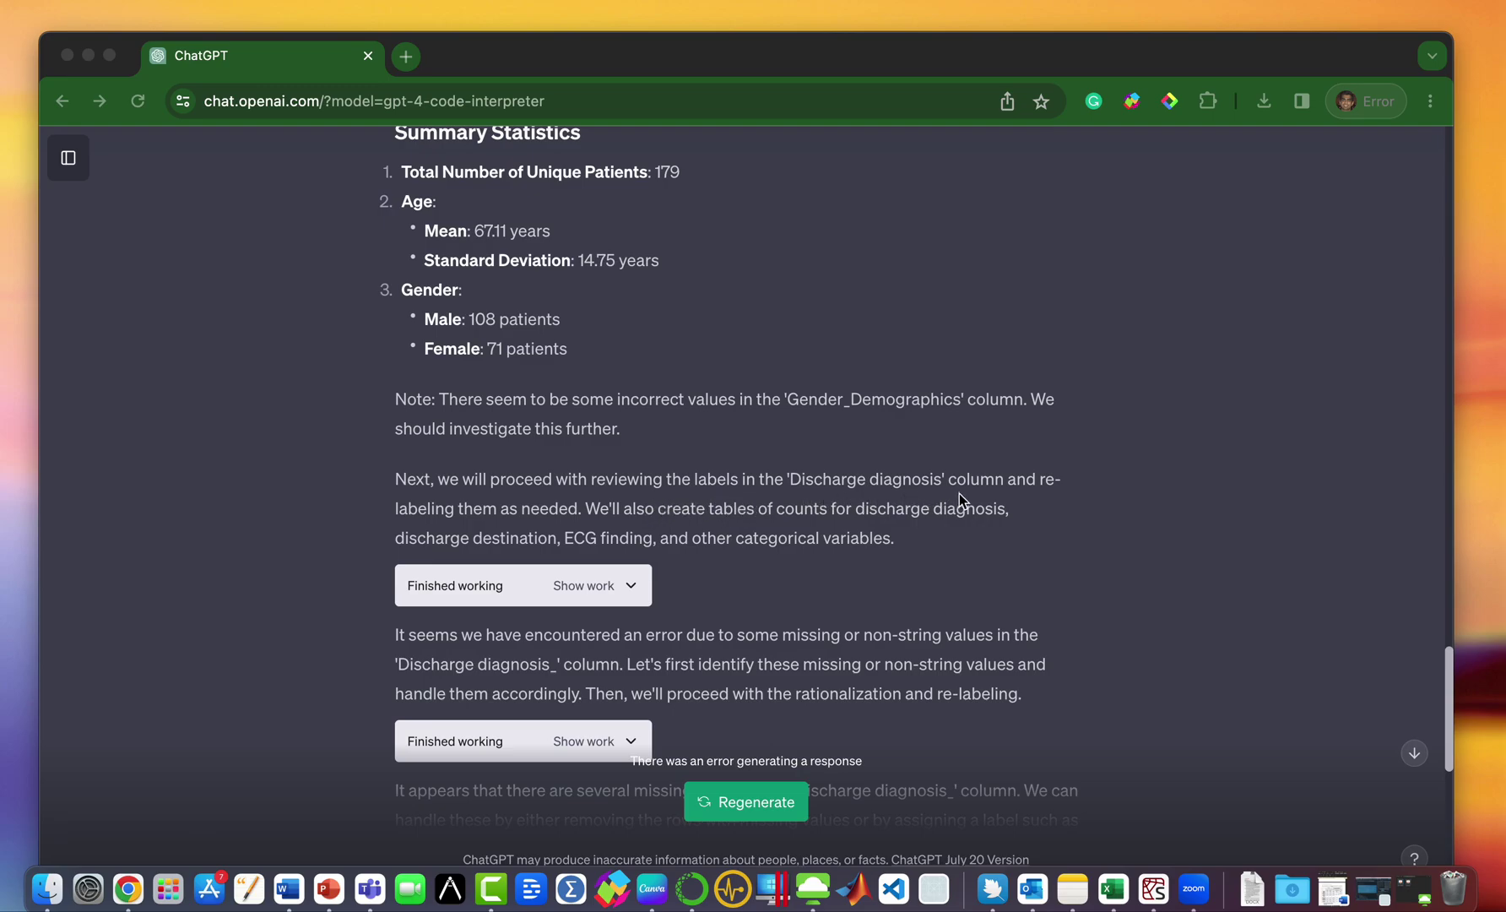
{"action": "left_click", "coordinate": [632, 586]}
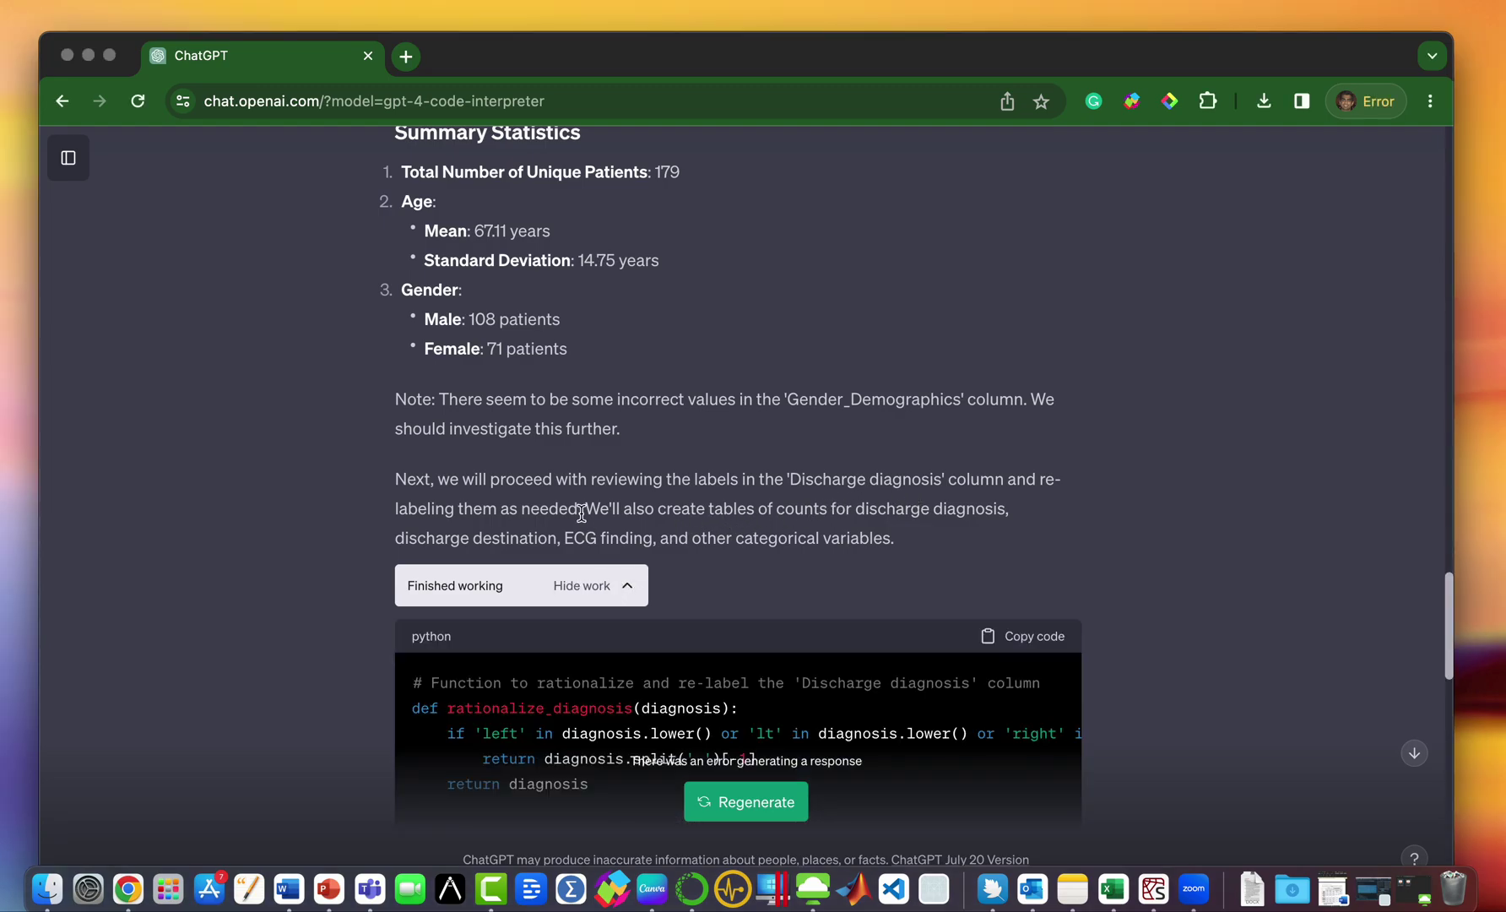
{"action": "scroll", "coordinate": [580, 512], "scroll_direction": "down", "scroll_amount": 5}
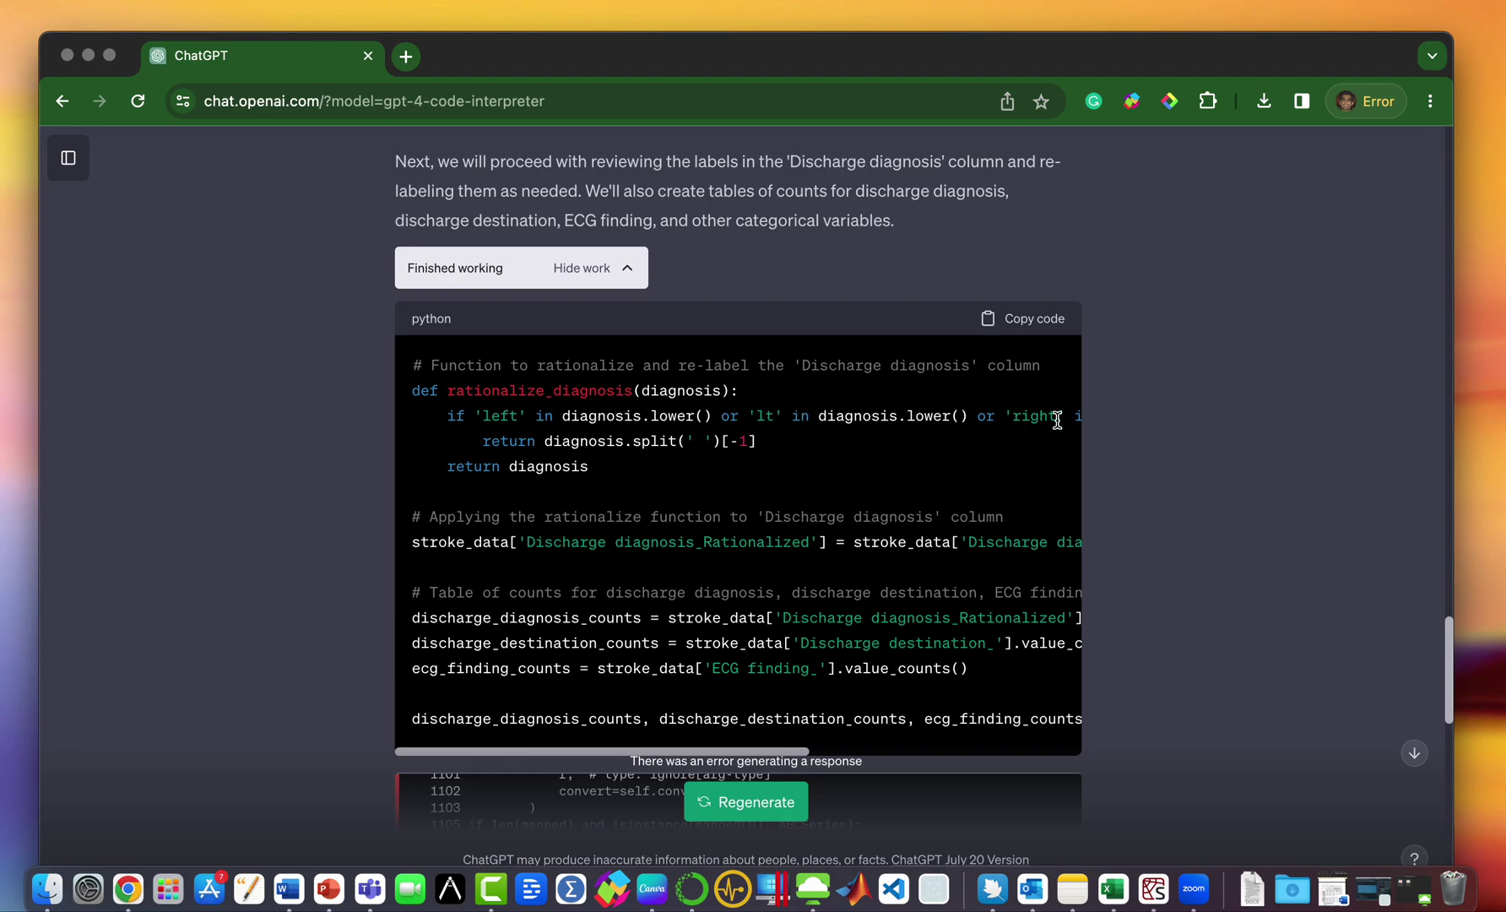
{"action": "scroll", "coordinate": [1053, 422], "scroll_direction": "right", "scroll_amount": 3}
{"action": "scroll", "coordinate": [1052, 422], "scroll_direction": "left", "scroll_amount": 3}
{"action": "scroll", "coordinate": [438, 566], "scroll_direction": "down", "scroll_amount": 2}
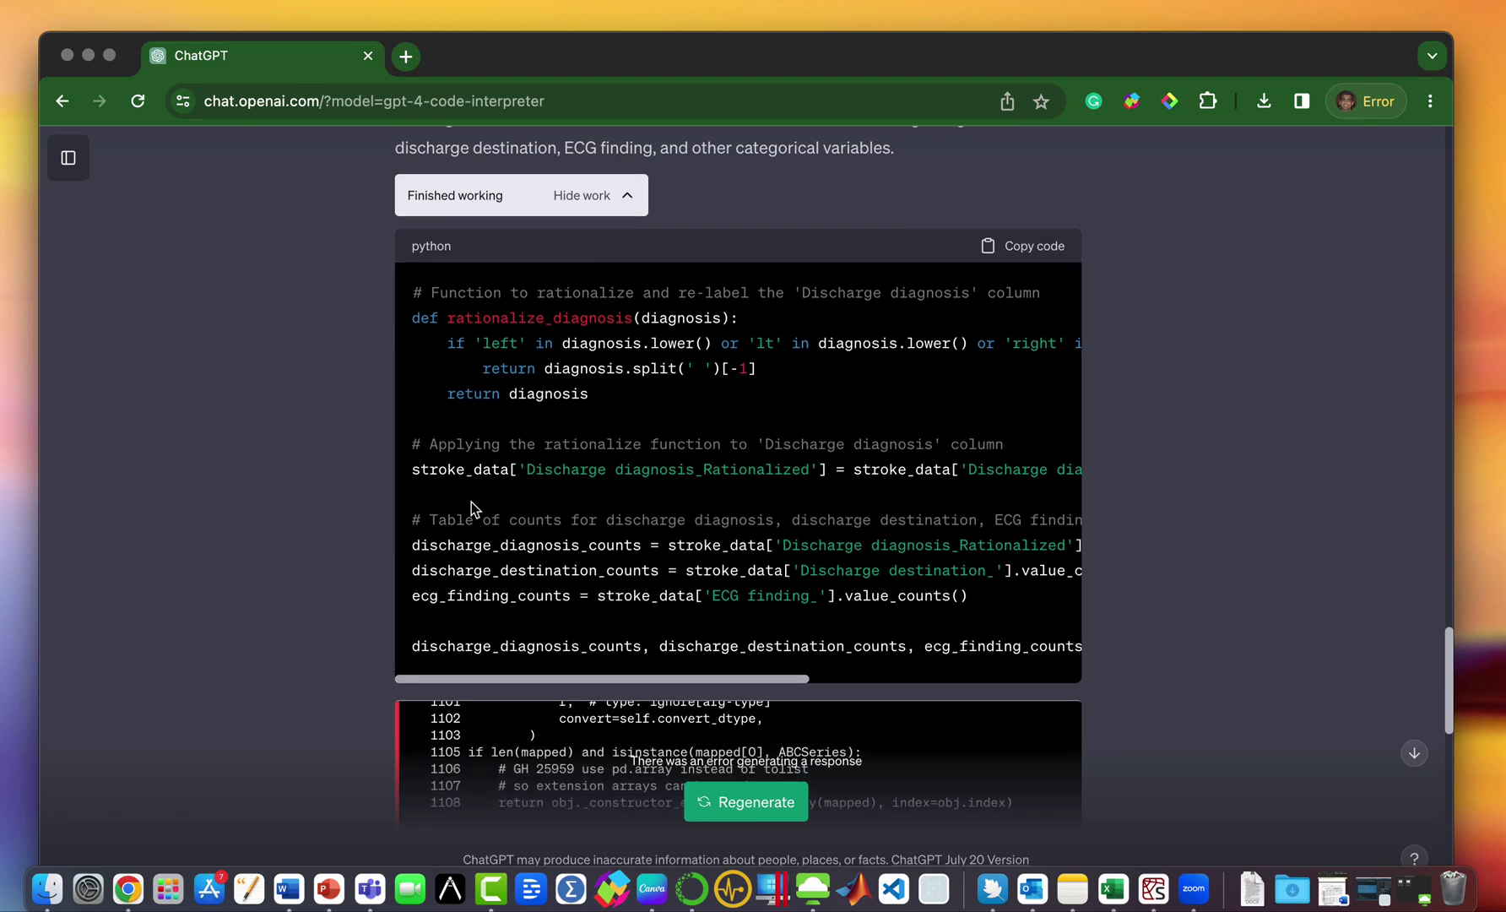
{"action": "scroll", "coordinate": [548, 487], "scroll_direction": "right", "scroll_amount": 2}
{"action": "scroll", "coordinate": [548, 487], "scroll_direction": "left", "scroll_amount": 2}
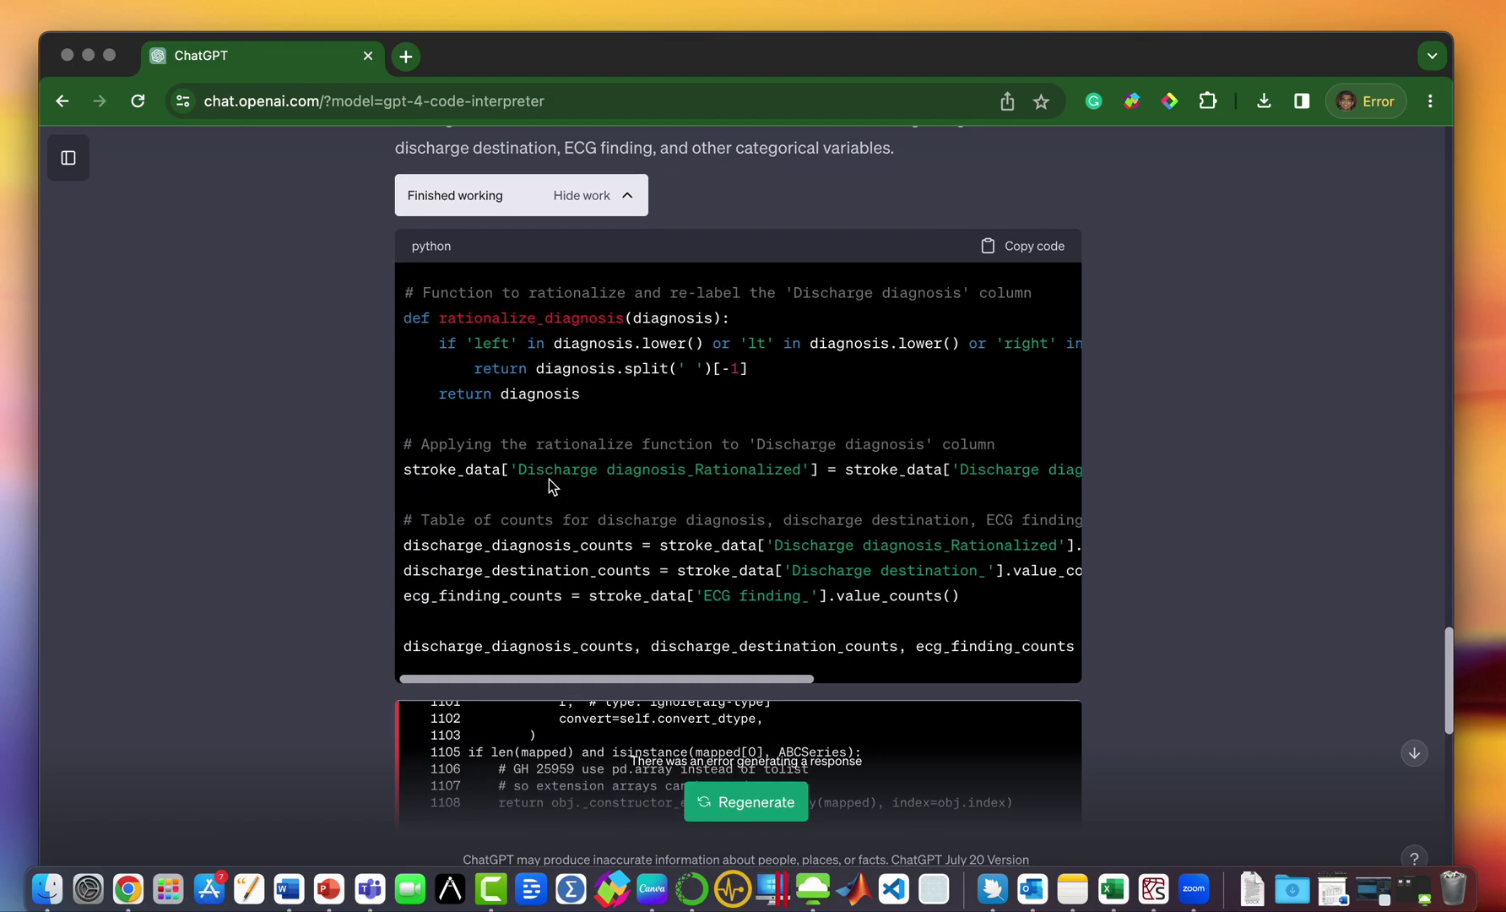
Examine the error traceback below the relabelling code and read the explanation that follows it.
{"action": "scroll", "coordinate": [548, 487], "scroll_direction": "down", "scroll_amount": 1}
{"action": "scroll", "coordinate": [546, 490], "scroll_direction": "down", "scroll_amount": 2}
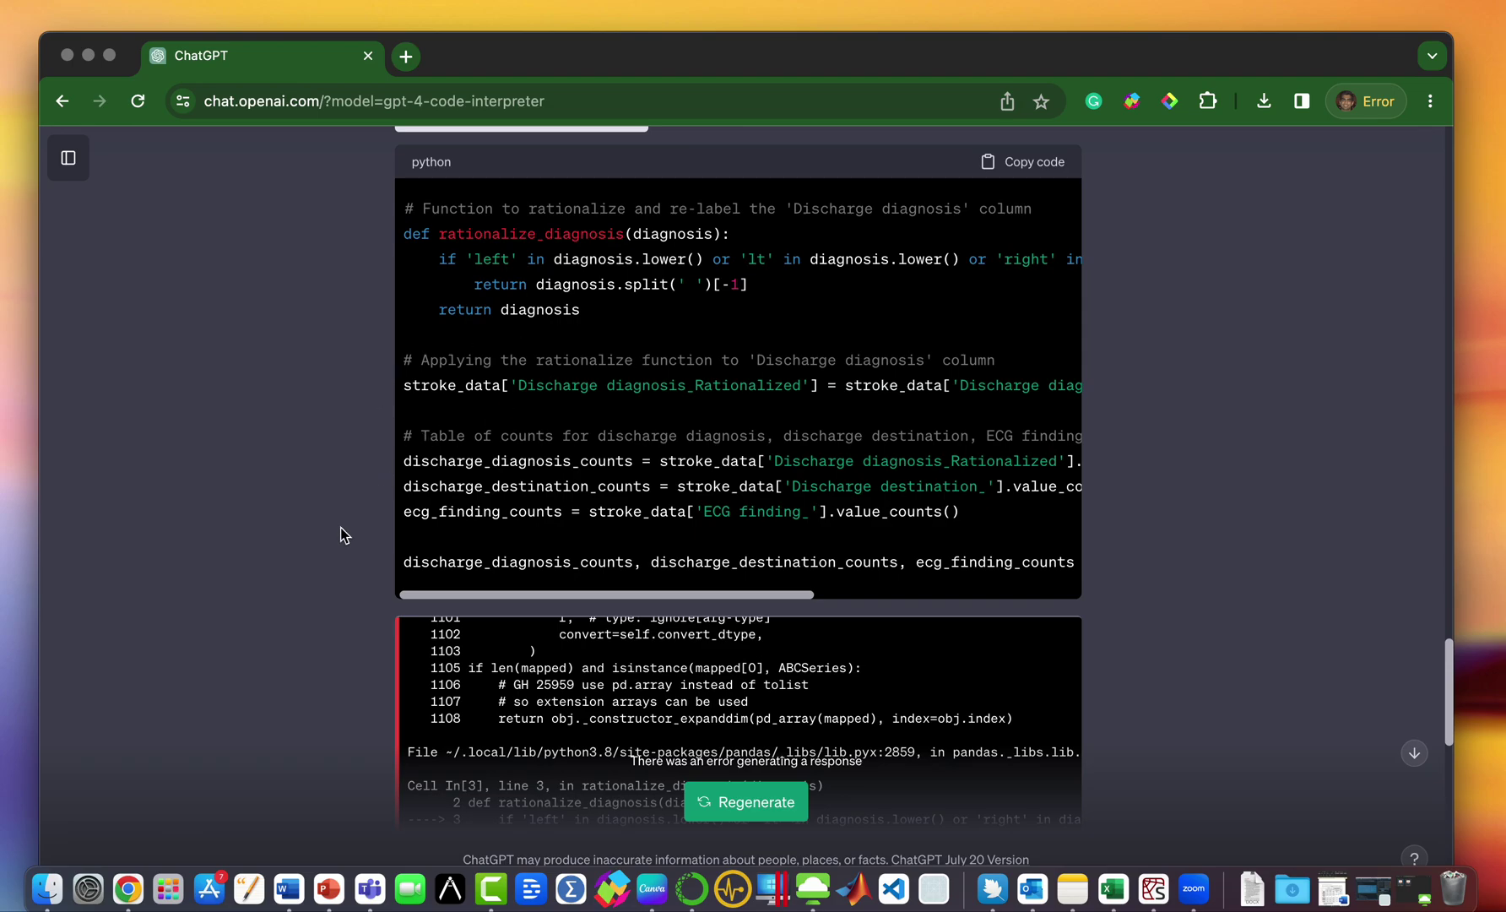
{"action": "scroll", "coordinate": [341, 527], "scroll_direction": "down", "scroll_amount": 5}
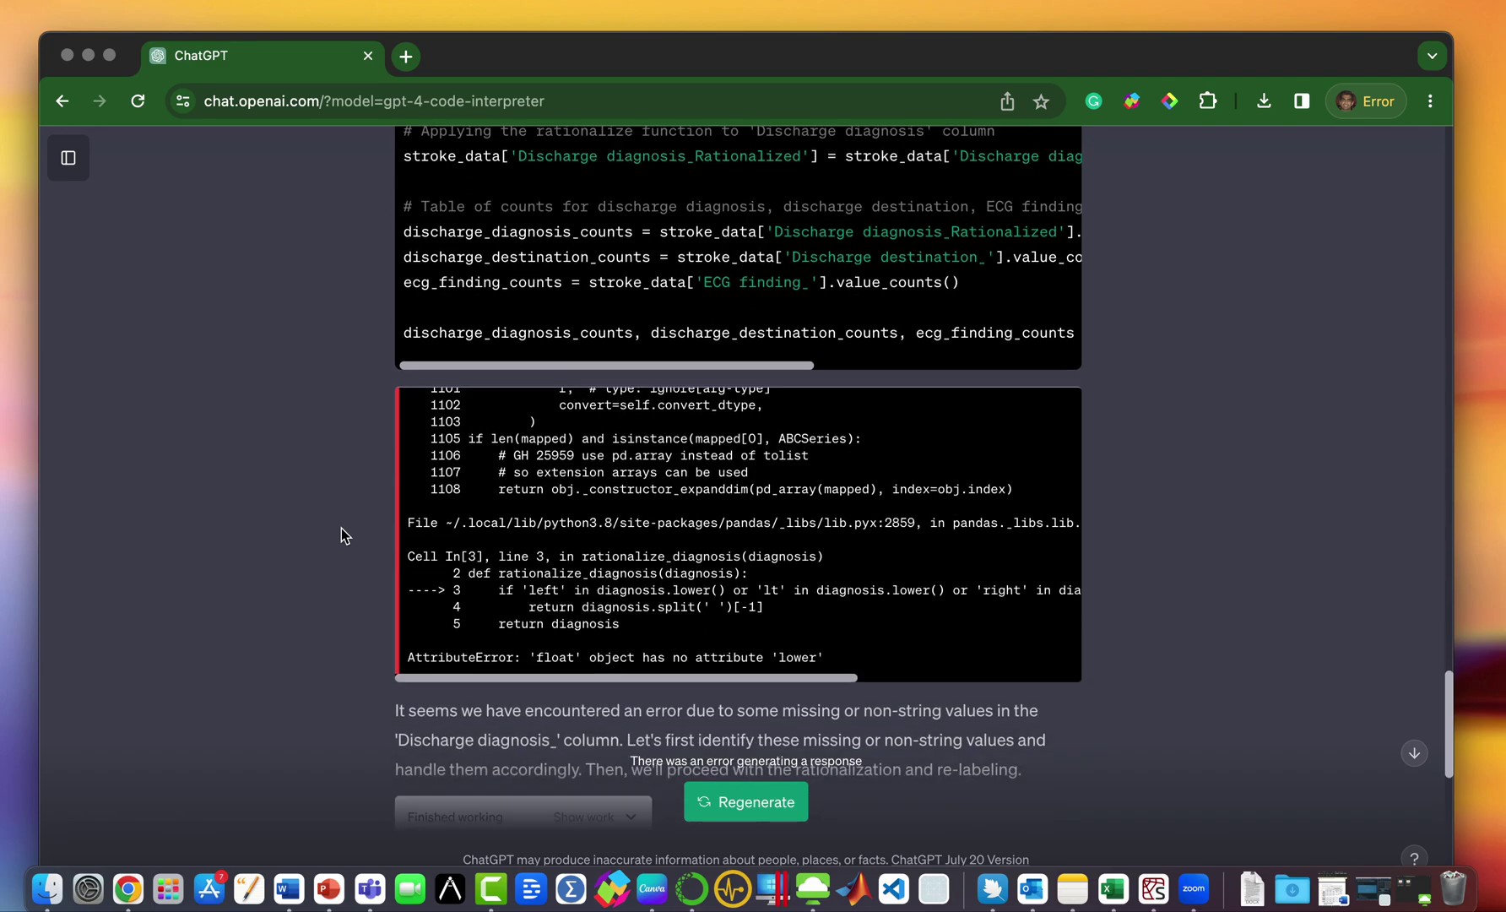
{"action": "scroll", "coordinate": [341, 526], "scroll_direction": "down", "scroll_amount": 1}
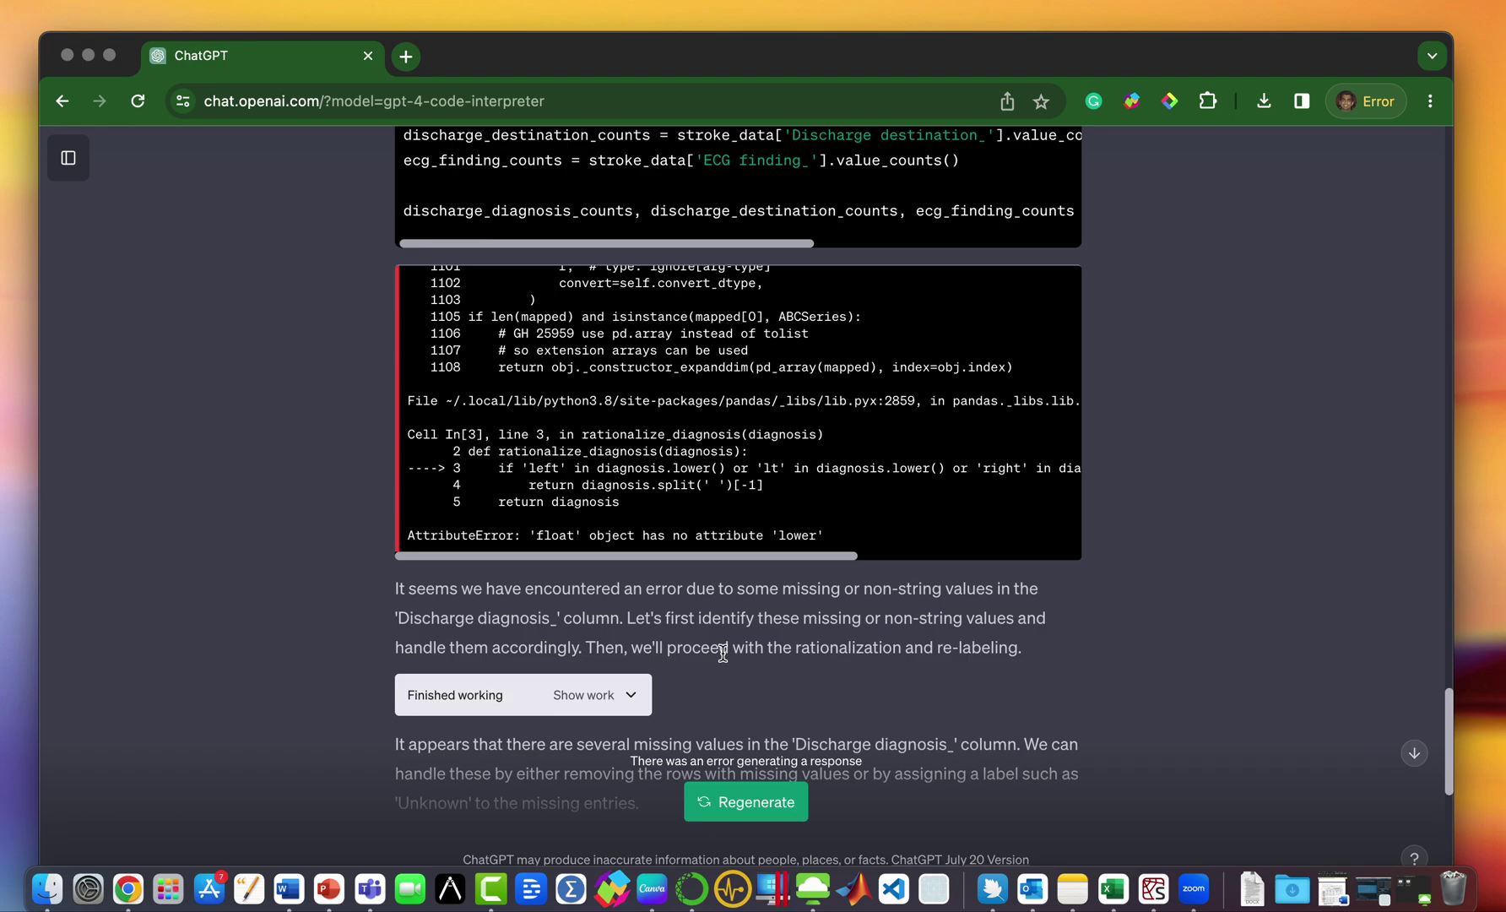
{"action": "scroll", "coordinate": [644, 624], "scroll_direction": "down", "scroll_amount": 3}
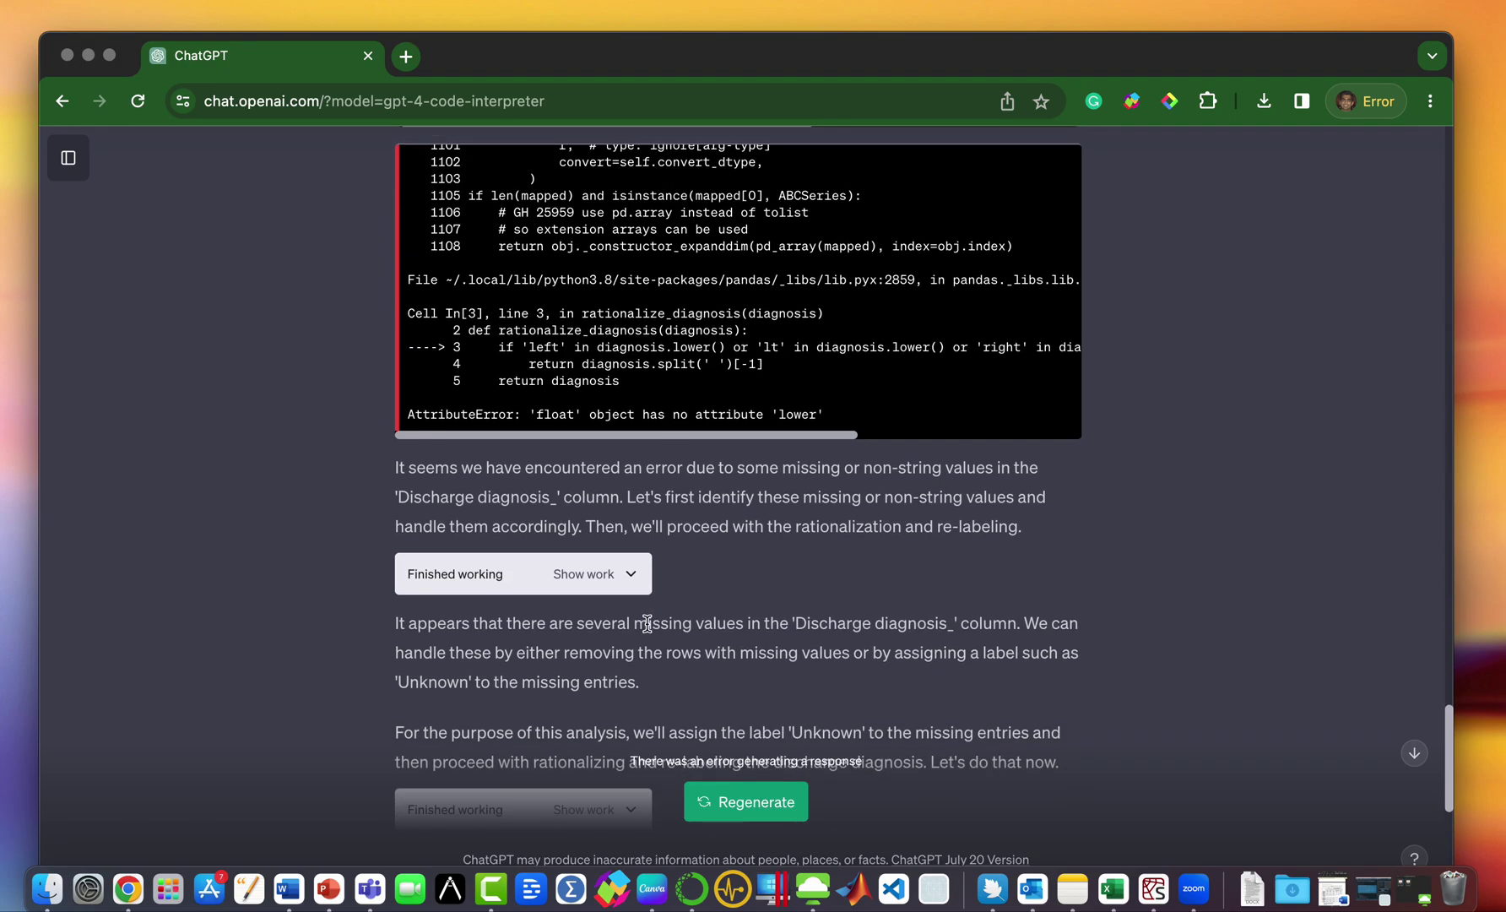
Show the code checking 'Discharge diagnosis_' for missing or non-string values, and compare its result with the rows in the Excel workbook.
{"action": "left_click", "coordinate": [624, 574]}
{"action": "scroll", "coordinate": [618, 598], "scroll_direction": "down", "scroll_amount": 8}
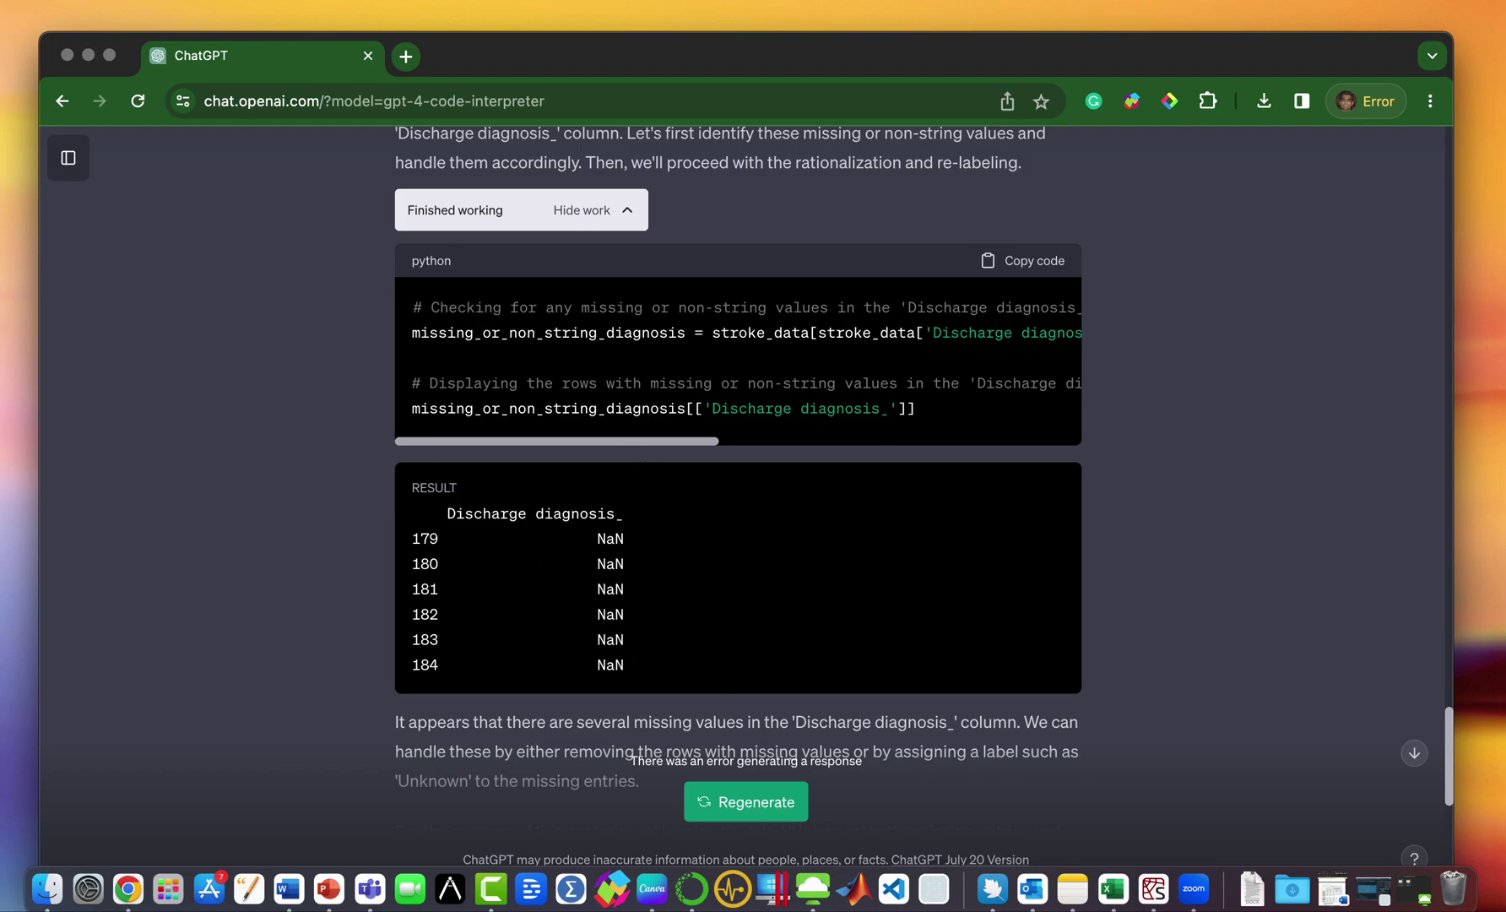
{"action": "left_click_drag", "start_coordinate": [1, 44], "coordinate": [932, 44]}
{"action": "scroll", "coordinate": [511, 403], "scroll_direction": "up", "scroll_amount": 6}
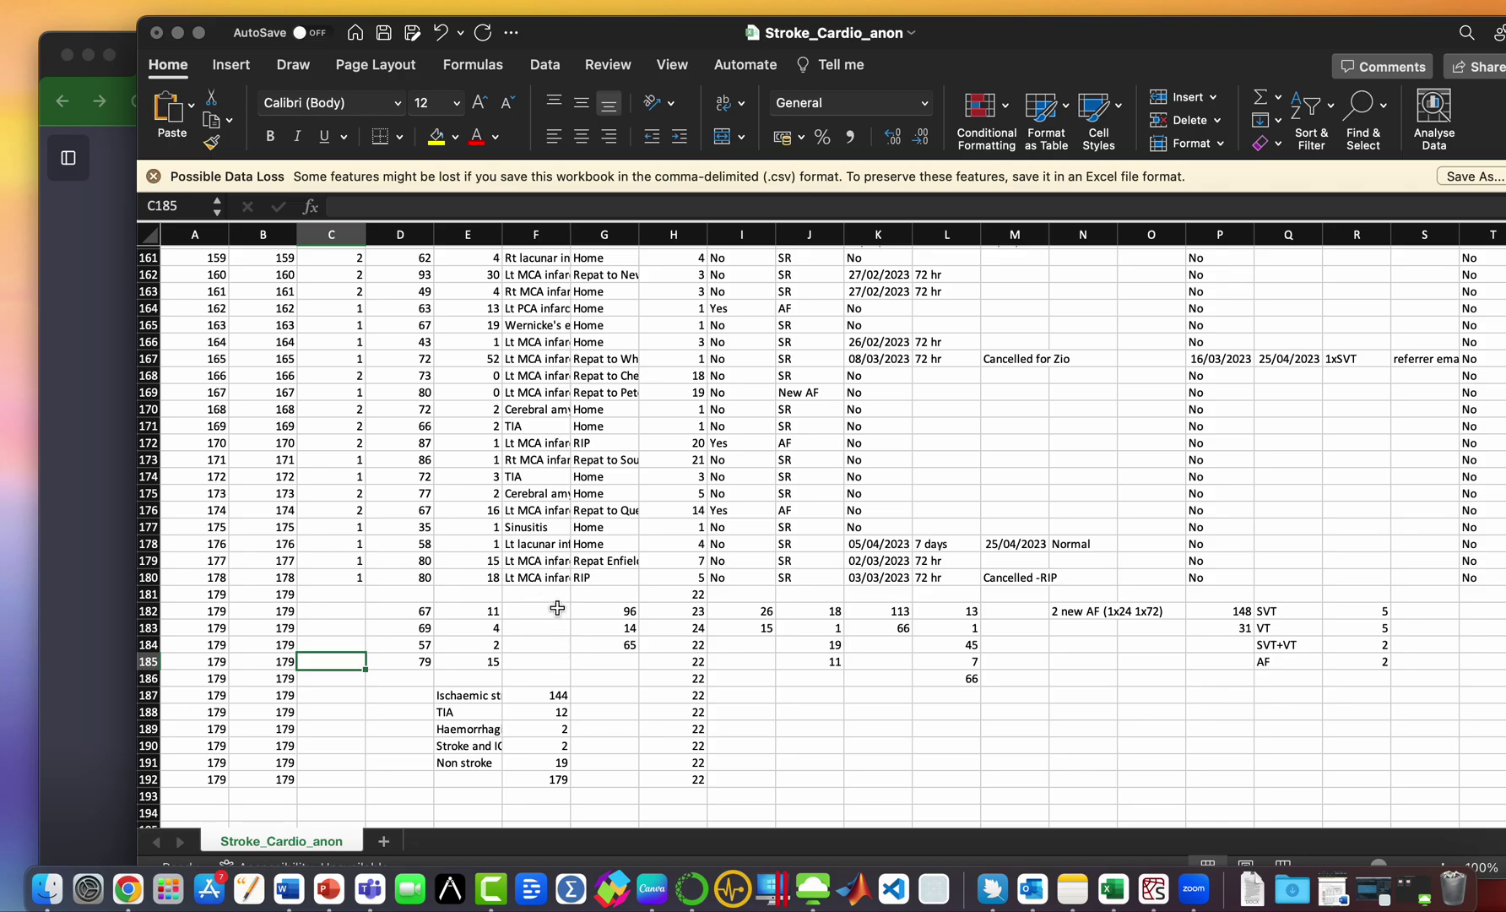
{"action": "scroll", "coordinate": [549, 628], "scroll_direction": "down", "scroll_amount": 1}
{"action": "scroll", "coordinate": [550, 628], "scroll_direction": "up", "scroll_amount": 20}
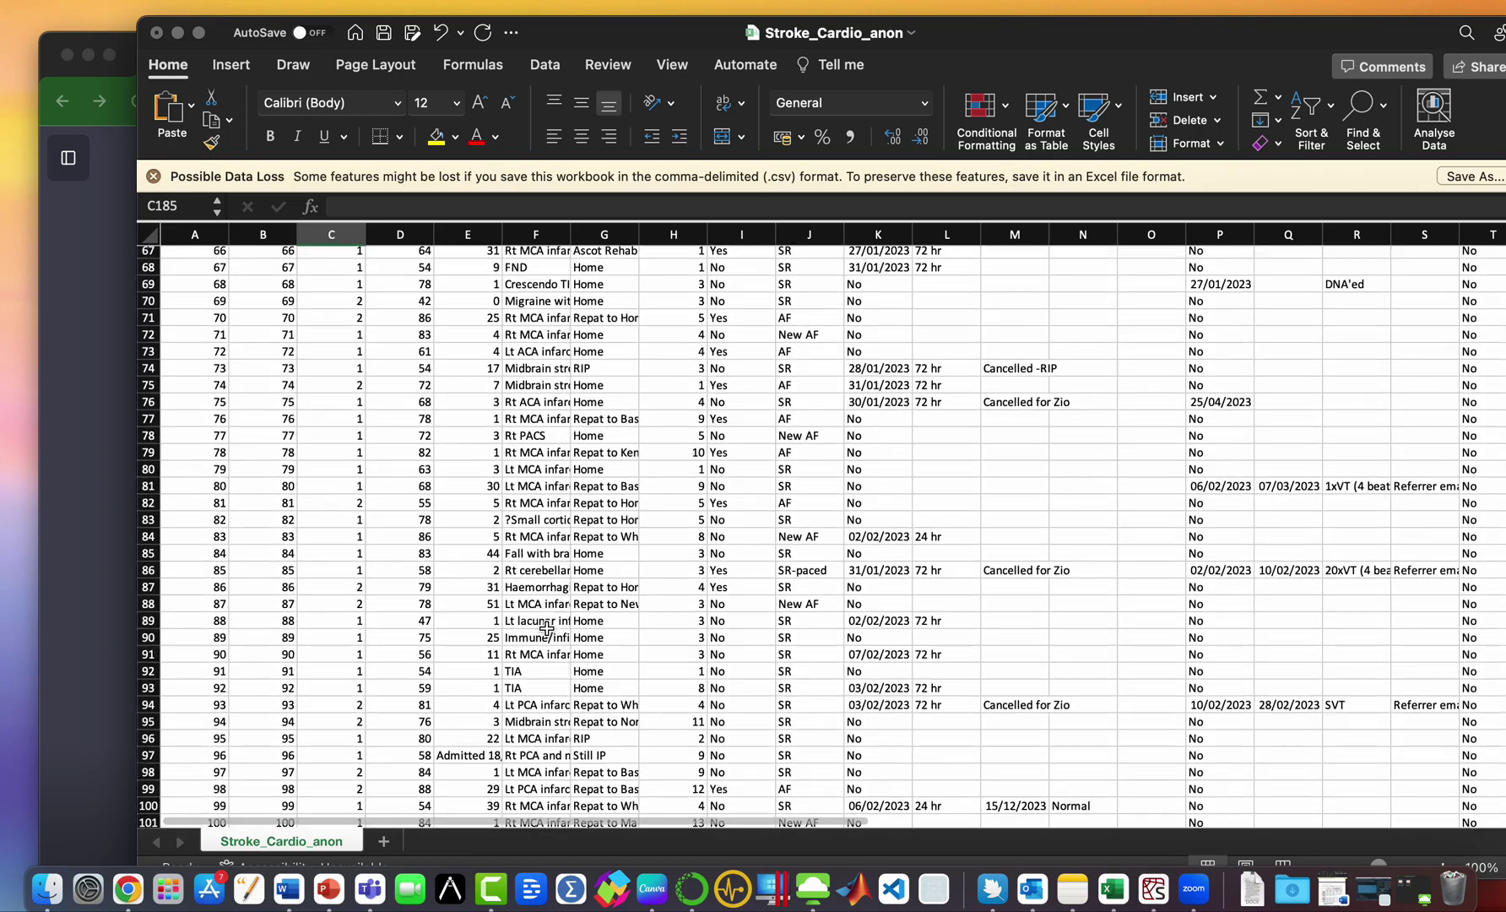
{"action": "left_click_drag", "start_coordinate": [1074, 28], "coordinate": [2, 63]}
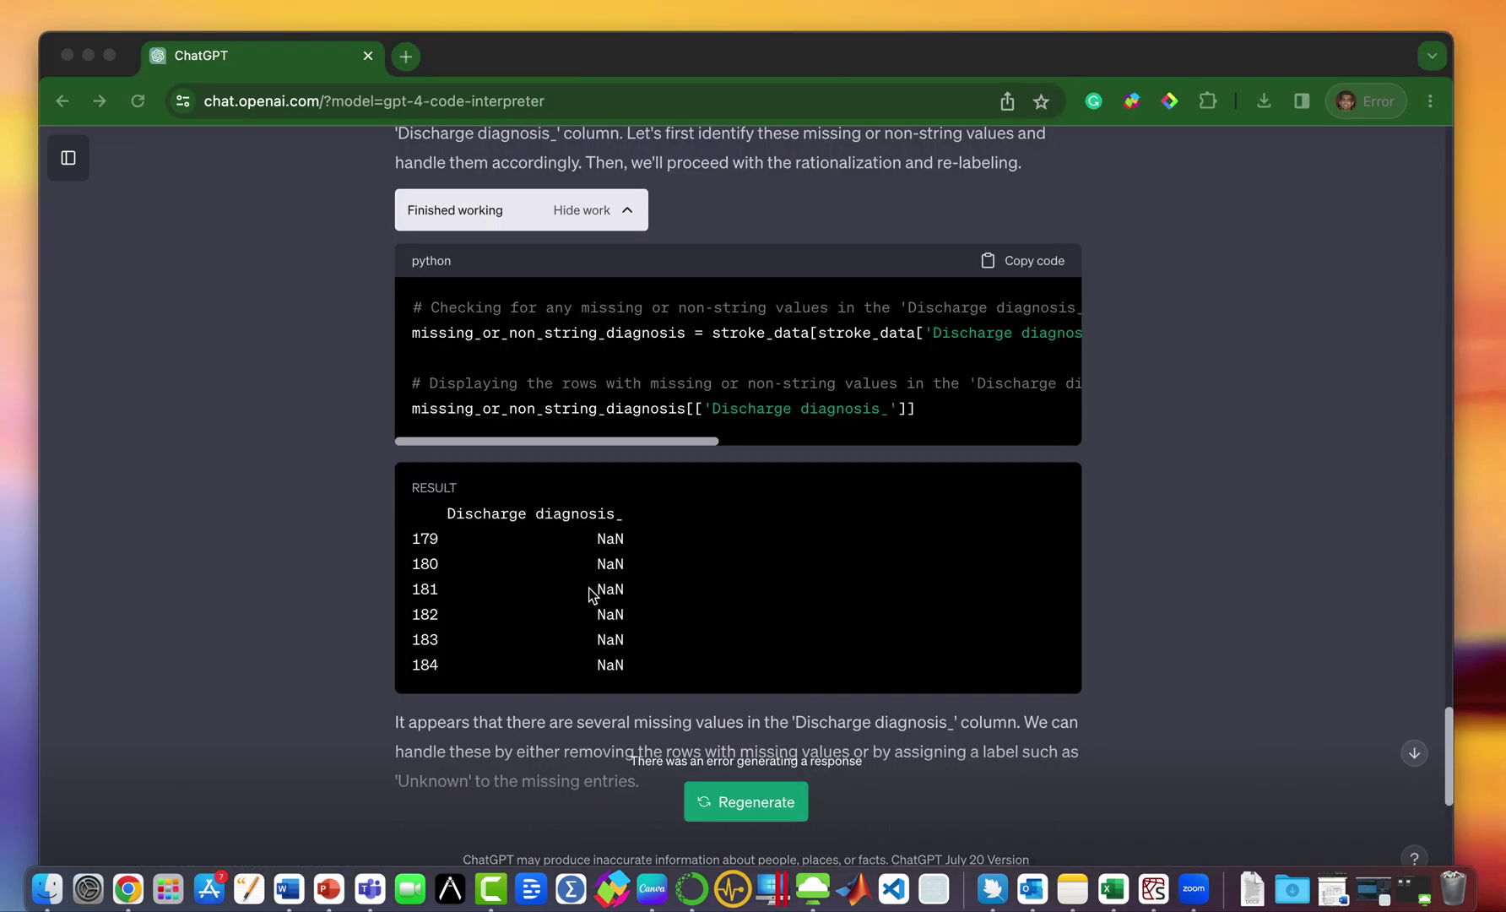
Read how missing diagnoses are handled, then show the code filling them with 'Unknown' and examine its result.
{"action": "scroll", "coordinate": [589, 590], "scroll_direction": "down", "scroll_amount": 3}
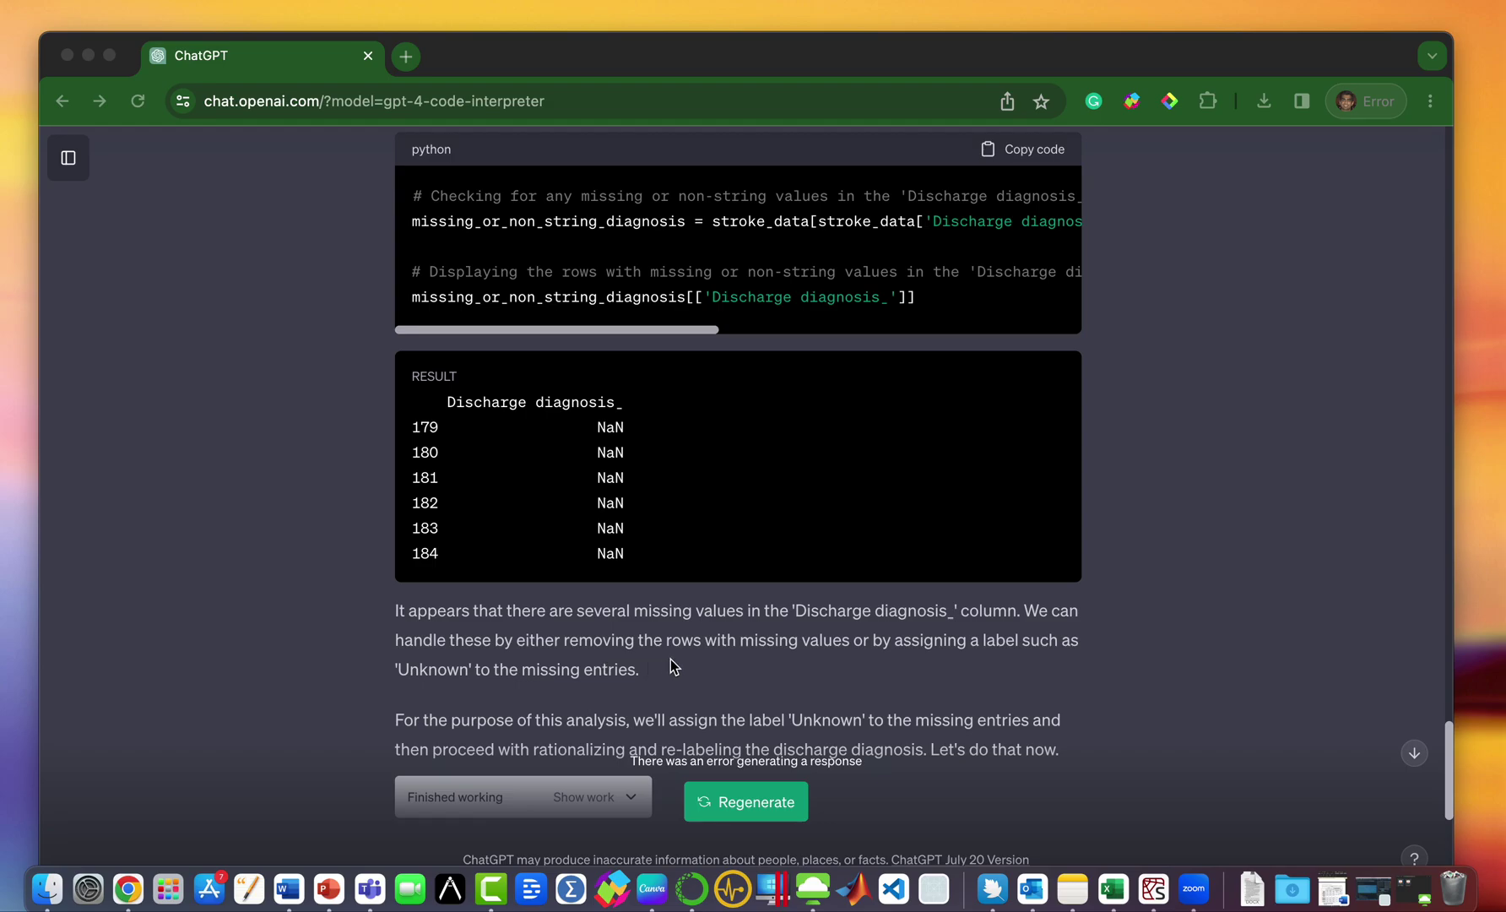
{"action": "scroll", "coordinate": [866, 659], "scroll_direction": "down", "scroll_amount": 2}
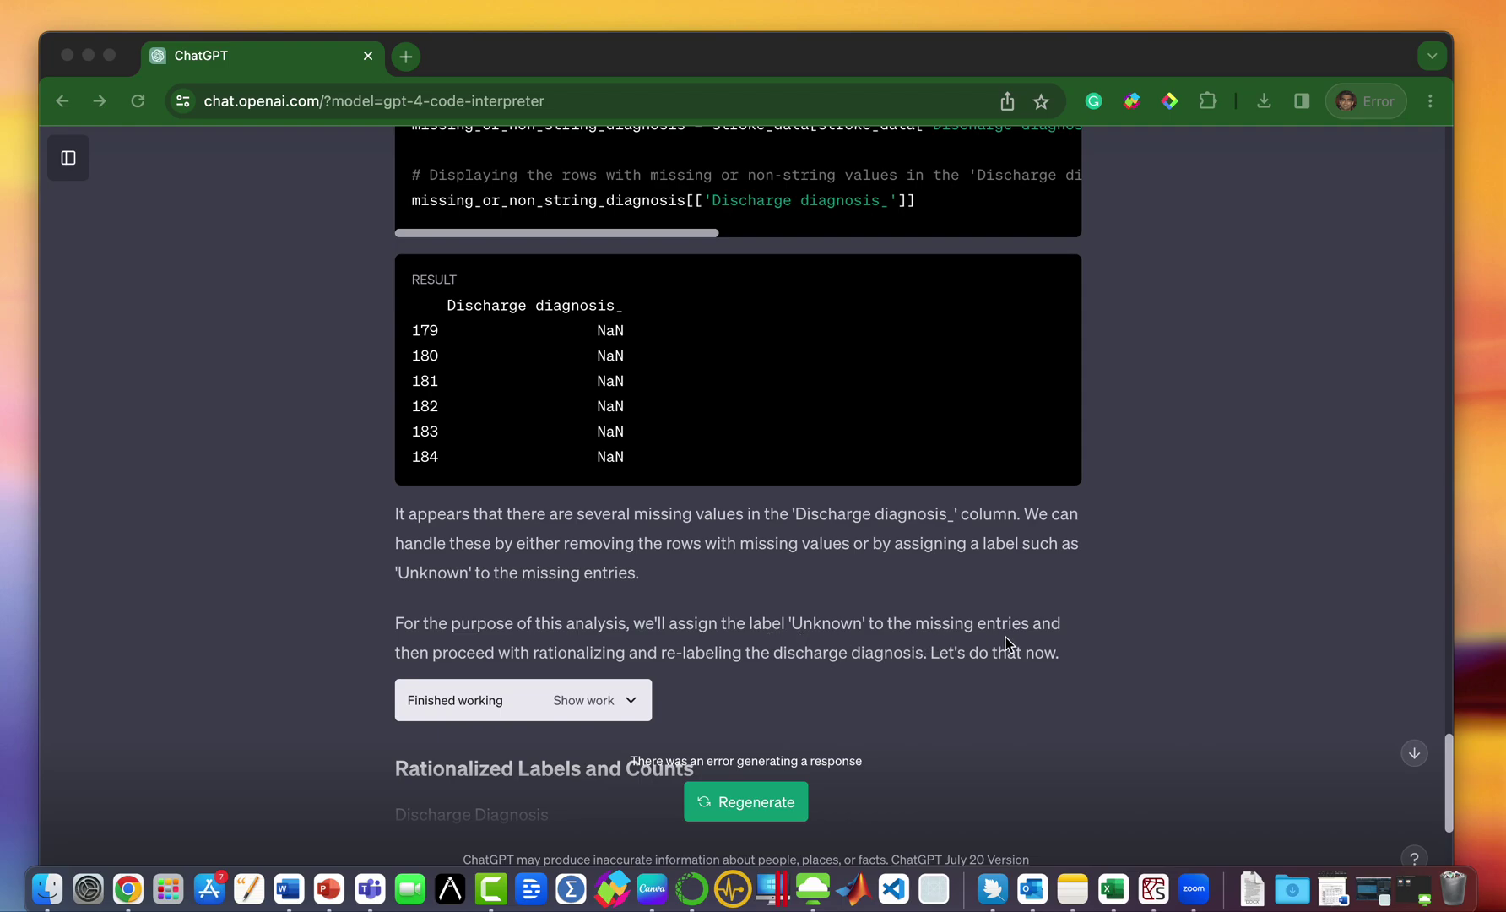
{"action": "scroll", "coordinate": [642, 610], "scroll_direction": "down", "scroll_amount": 2}
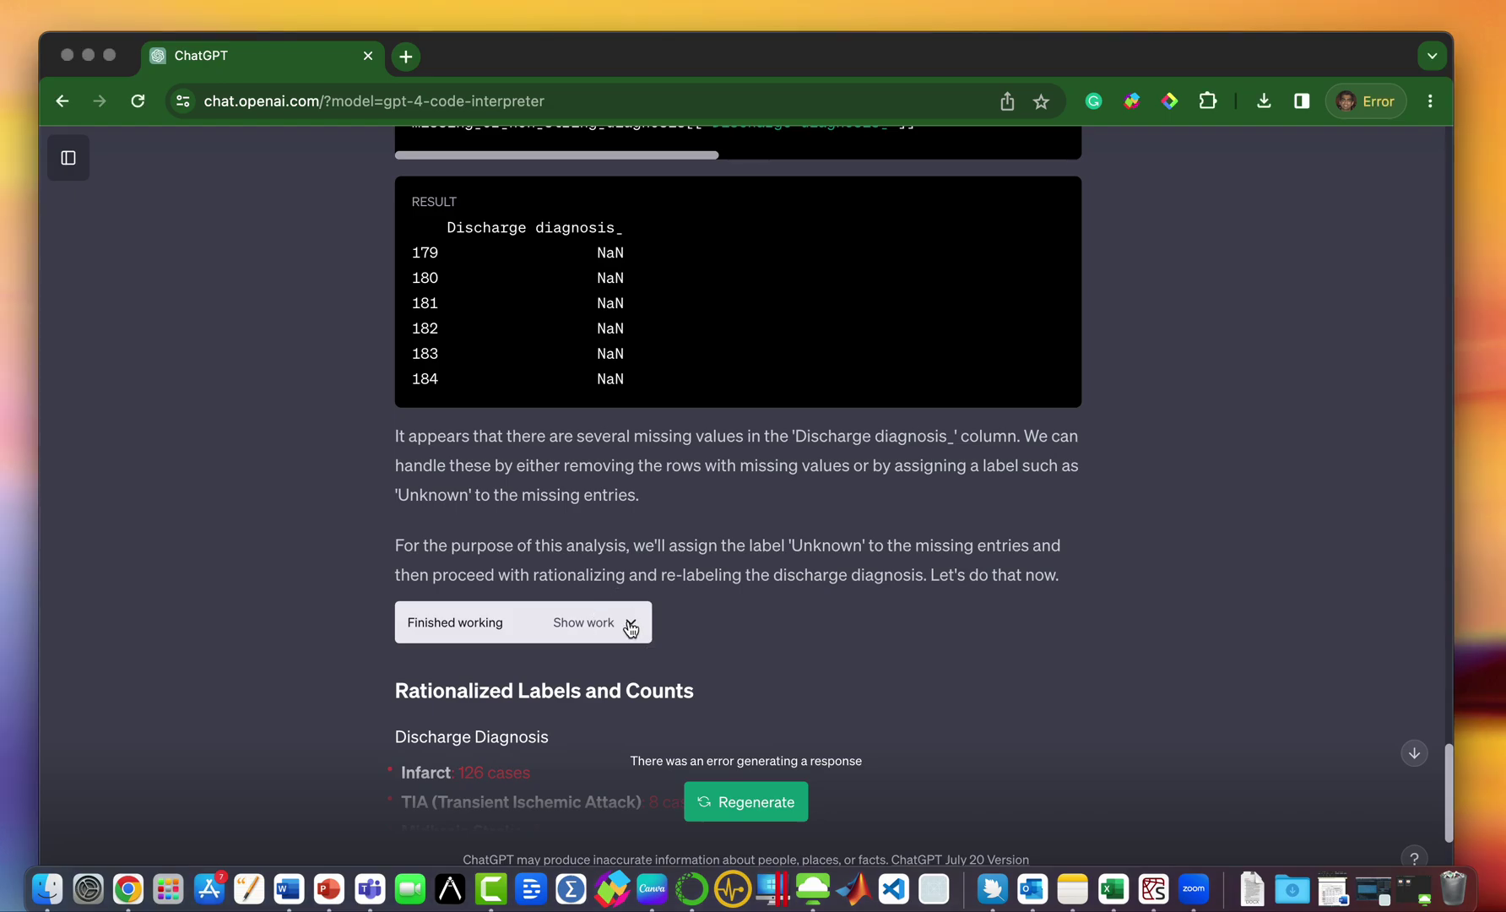
{"action": "left_click", "coordinate": [625, 623]}
{"action": "scroll", "coordinate": [649, 626], "scroll_direction": "down", "scroll_amount": 4}
{"action": "scroll", "coordinate": [647, 629], "scroll_direction": "down", "scroll_amount": 2}
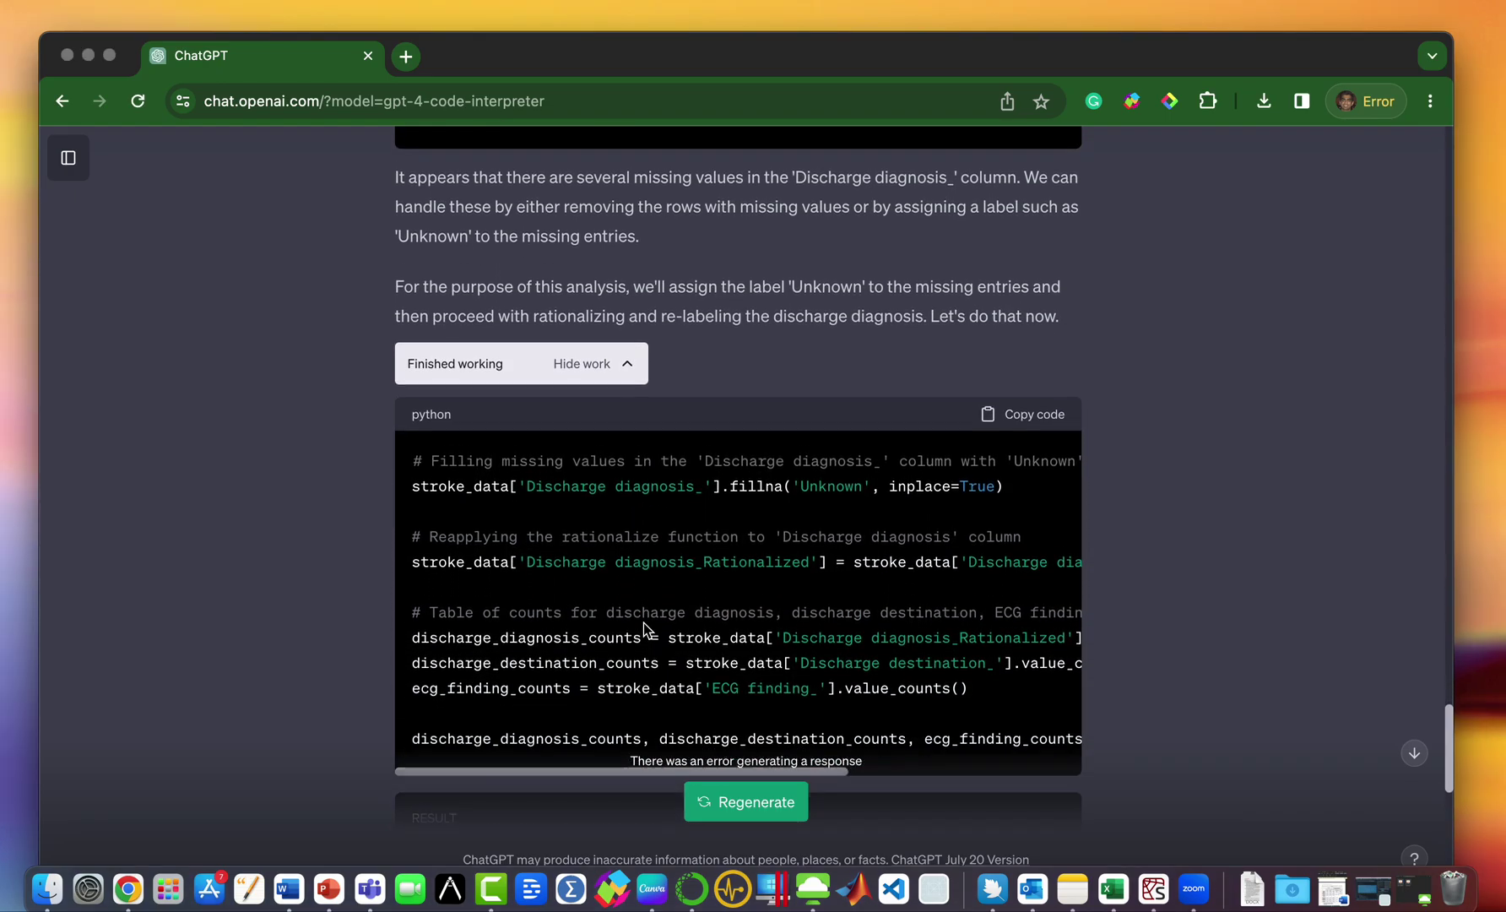
{"action": "scroll", "coordinate": [601, 648], "scroll_direction": "down", "scroll_amount": 5}
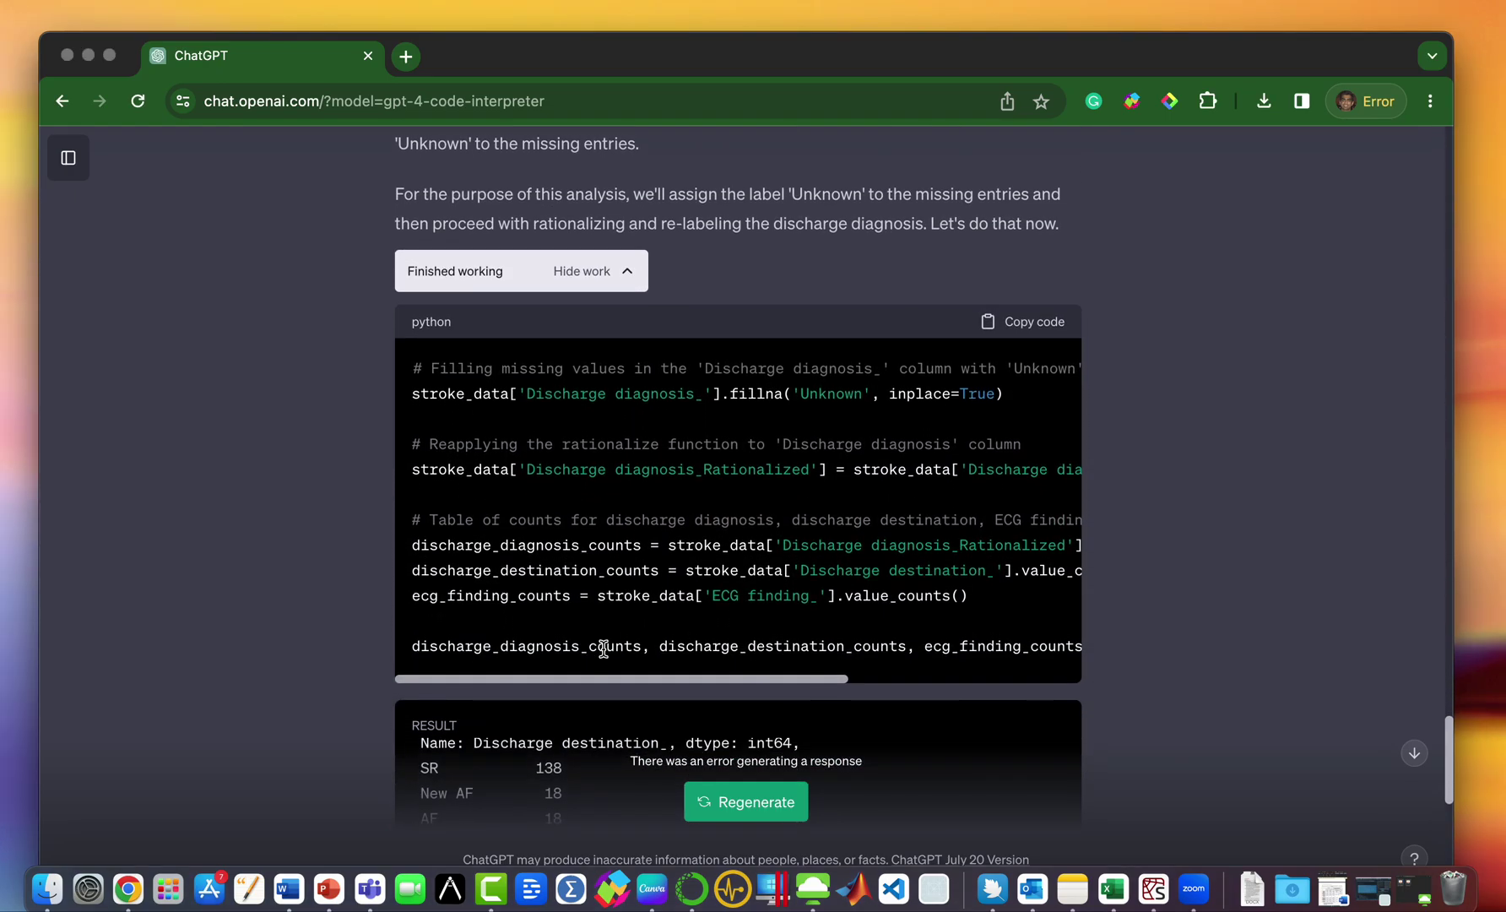
{"action": "scroll", "coordinate": [598, 653], "scroll_direction": "down", "scroll_amount": 2}
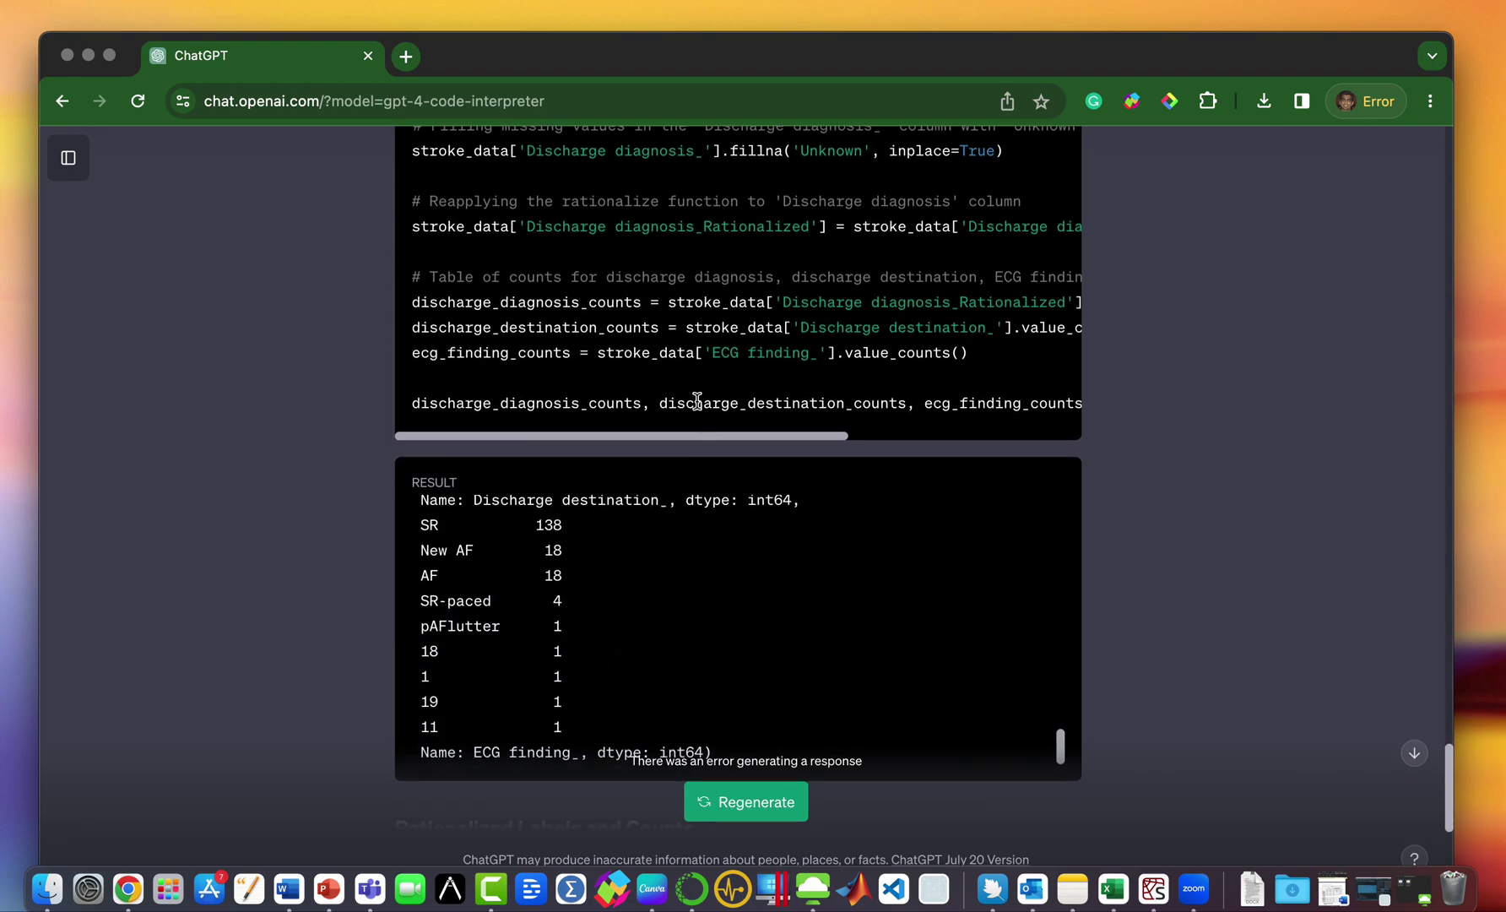
Read the Rationalized Labels and Counts section to the end and regenerate the interrupted response.
{"action": "scroll", "coordinate": [572, 557], "scroll_direction": "down", "scroll_amount": 8}
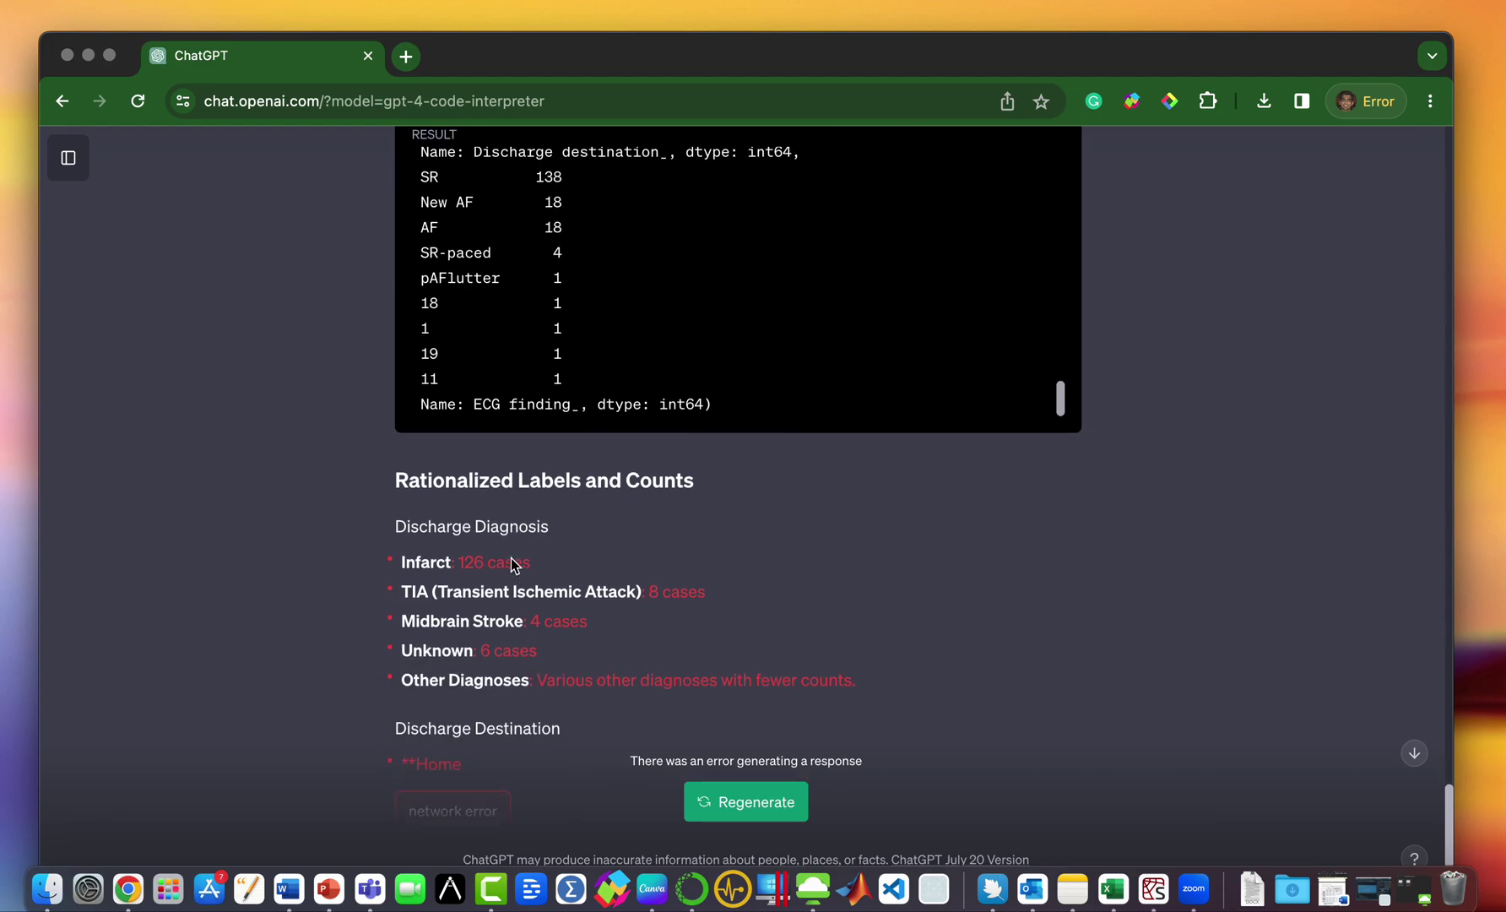
{"action": "scroll", "coordinate": [473, 524], "scroll_direction": "down", "scroll_amount": 2}
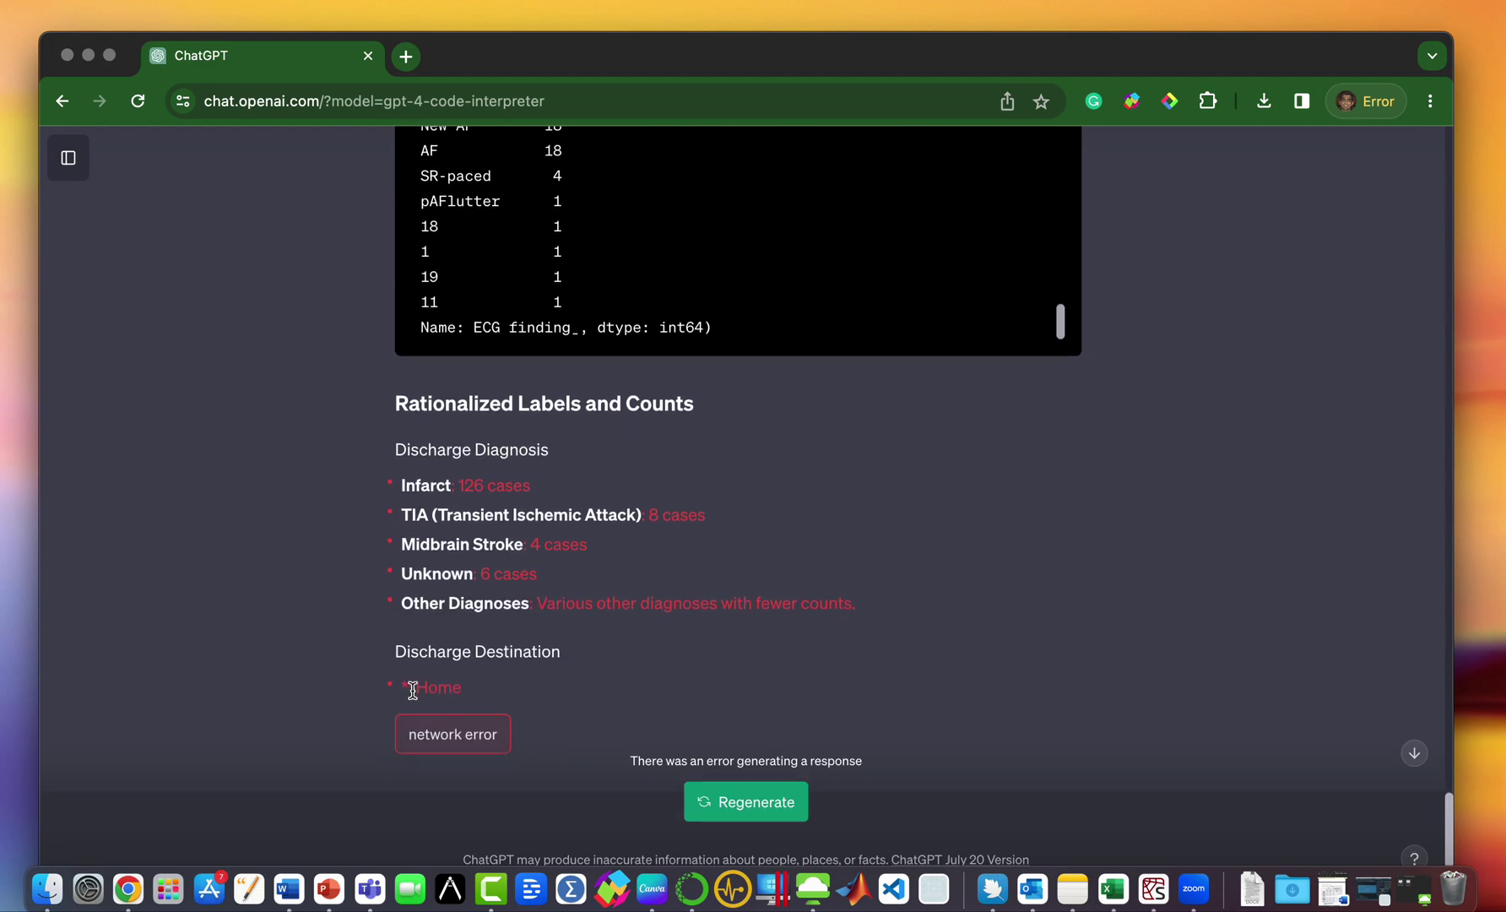
{"action": "scroll", "coordinate": [413, 690], "scroll_direction": "down", "scroll_amount": 2}
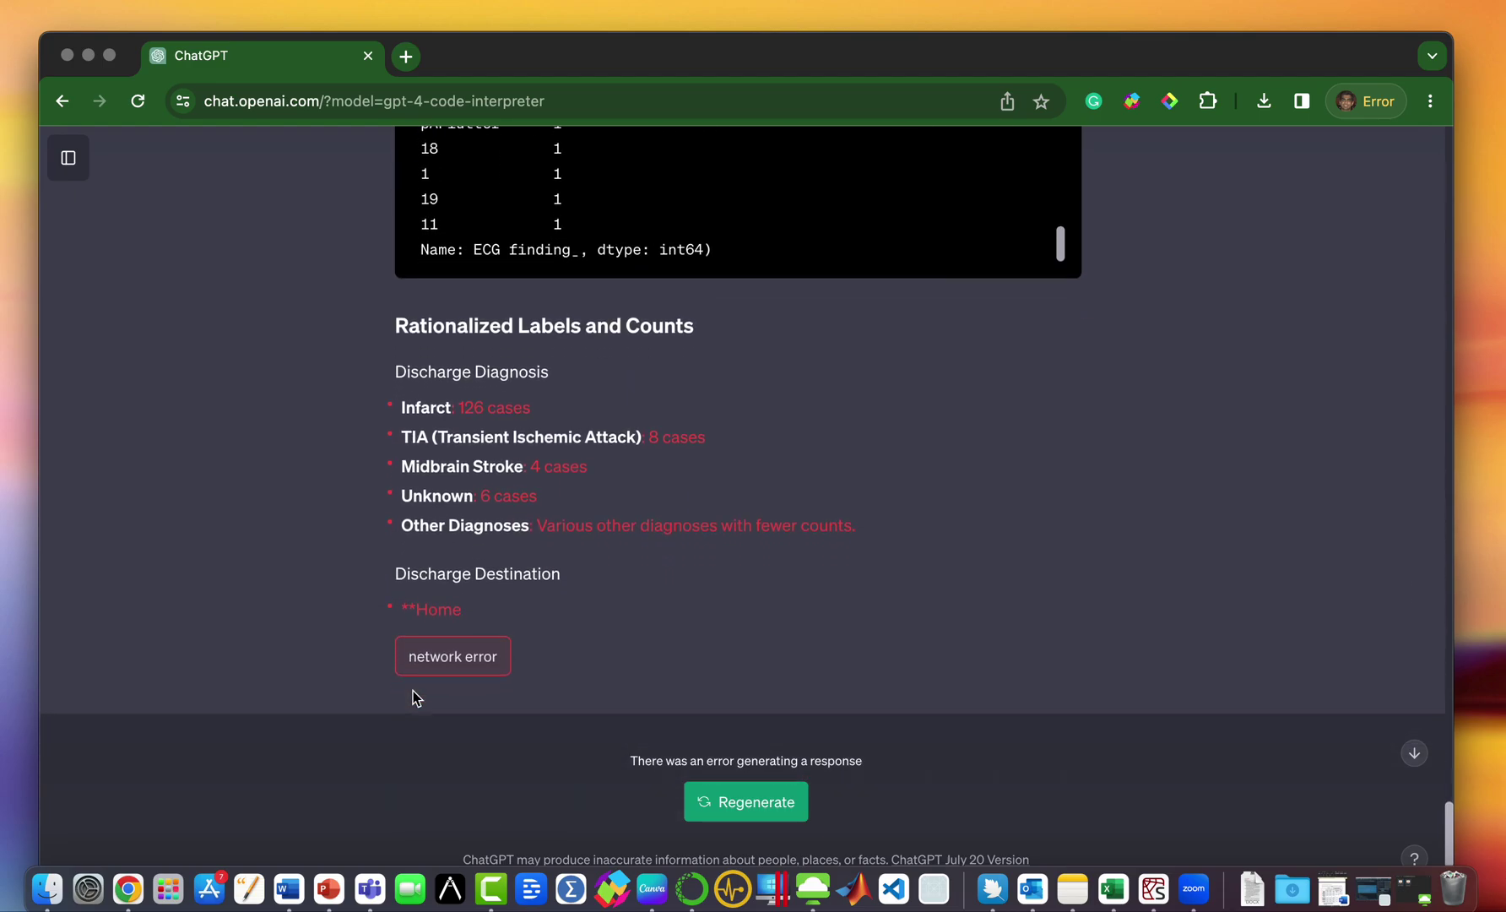
{"action": "left_click", "coordinate": [702, 805]}
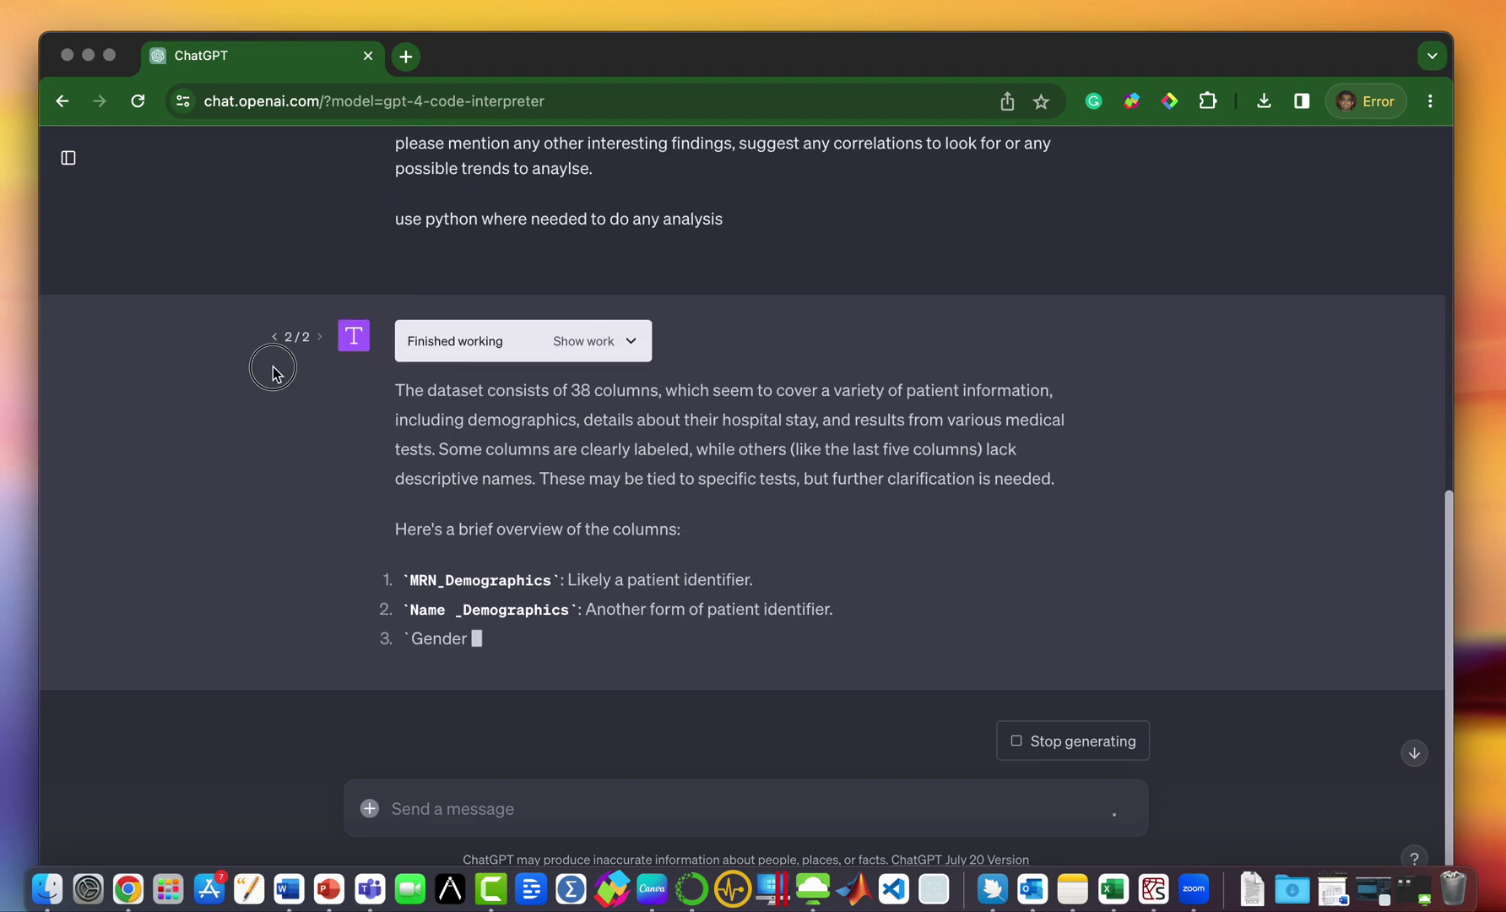
Read the regenerated response's column overview, patient and age statistics, and gender notes, checking them against the original prompt.
{"action": "left_click", "coordinate": [278, 322]}
{"action": "scroll", "coordinate": [289, 531], "scroll_direction": "down", "scroll_amount": 15}
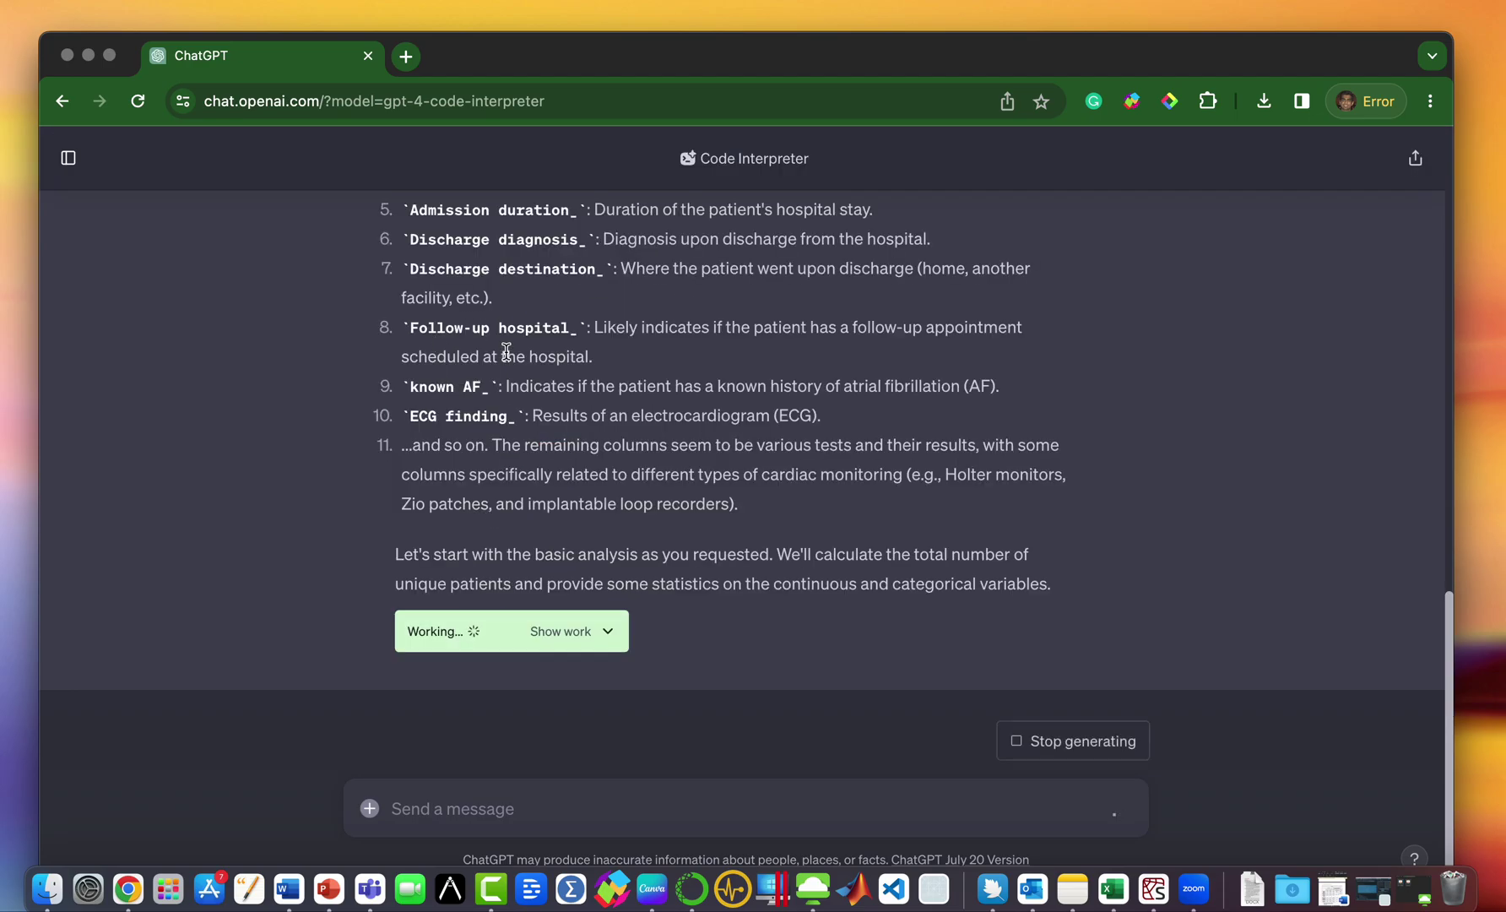
{"action": "scroll", "coordinate": [506, 352], "scroll_direction": "up", "scroll_amount": 9}
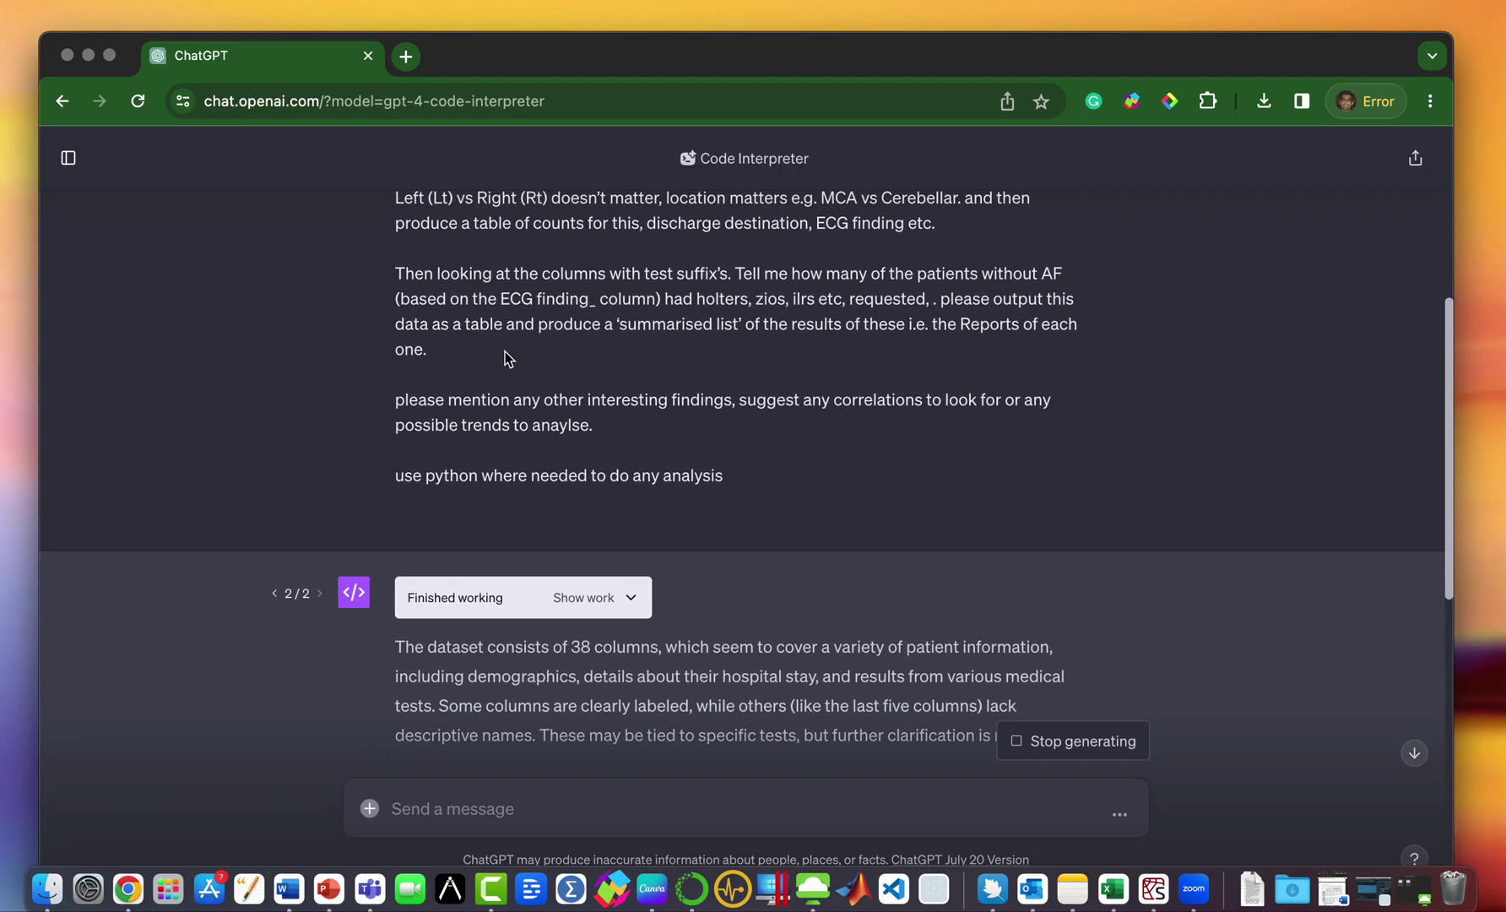
{"action": "scroll", "coordinate": [505, 353], "scroll_direction": "down", "scroll_amount": 5}
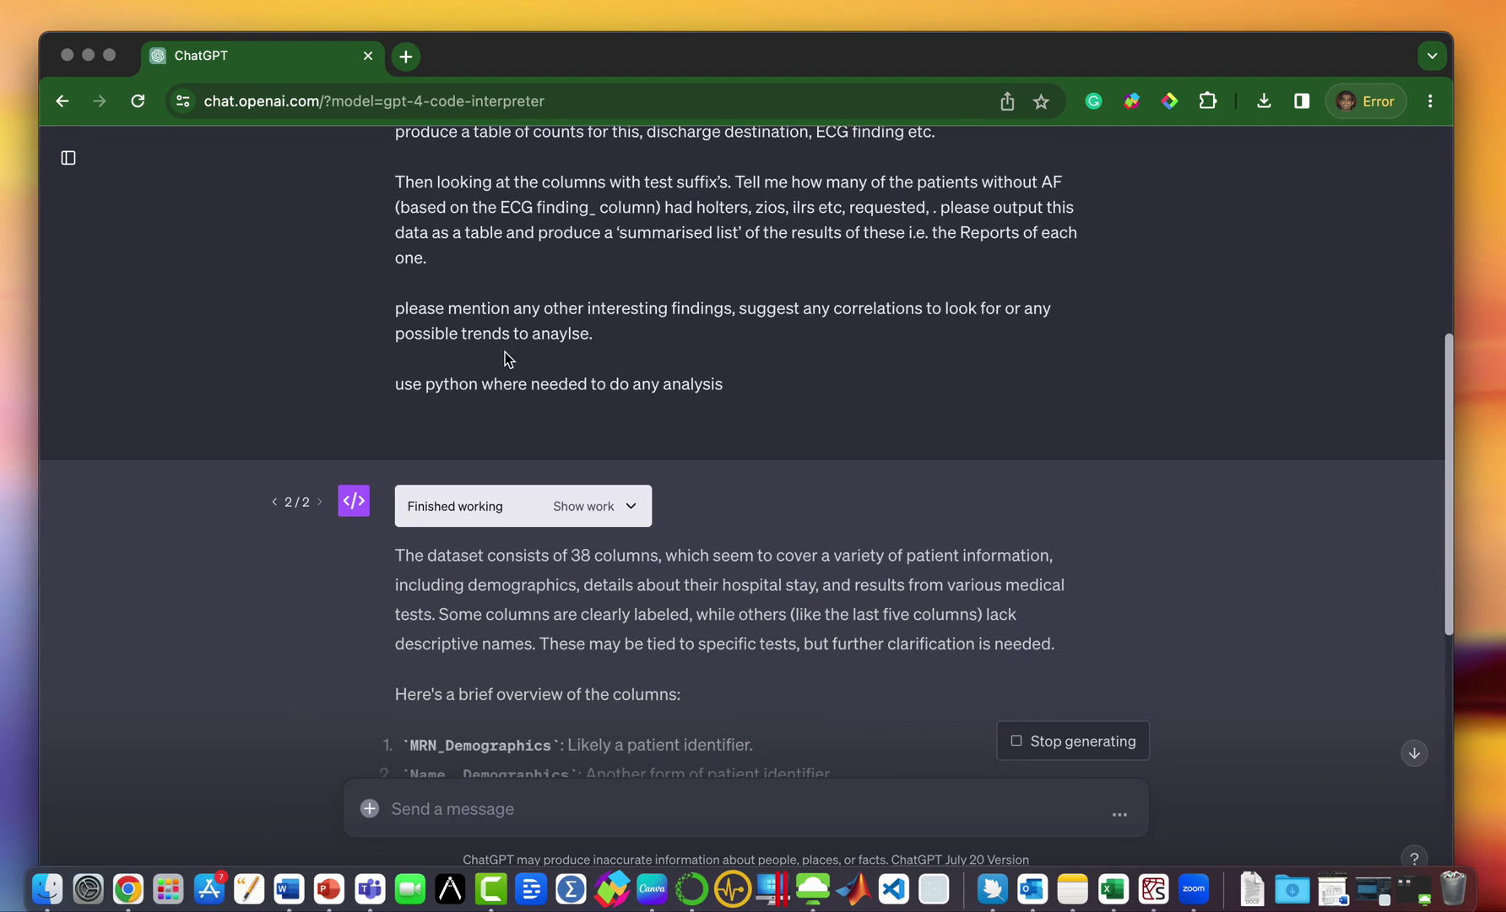
{"action": "scroll", "coordinate": [505, 353], "scroll_direction": "down", "scroll_amount": 9}
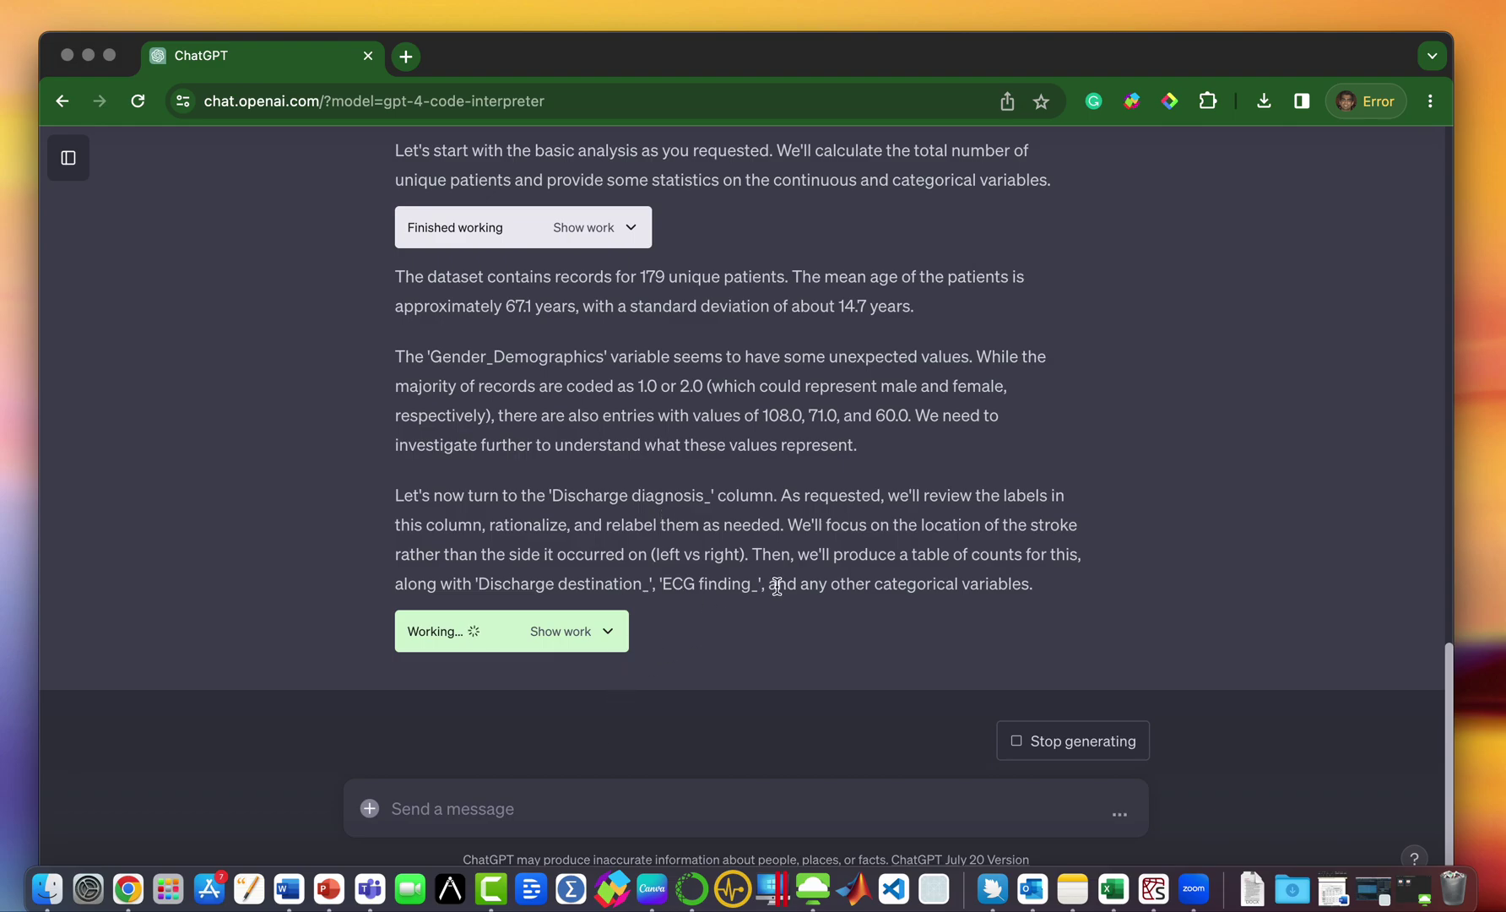
Show the regenerated code for rationalising the discharge diagnoses and examine how it groups infarcts by location.
{"action": "left_click", "coordinate": [572, 639]}
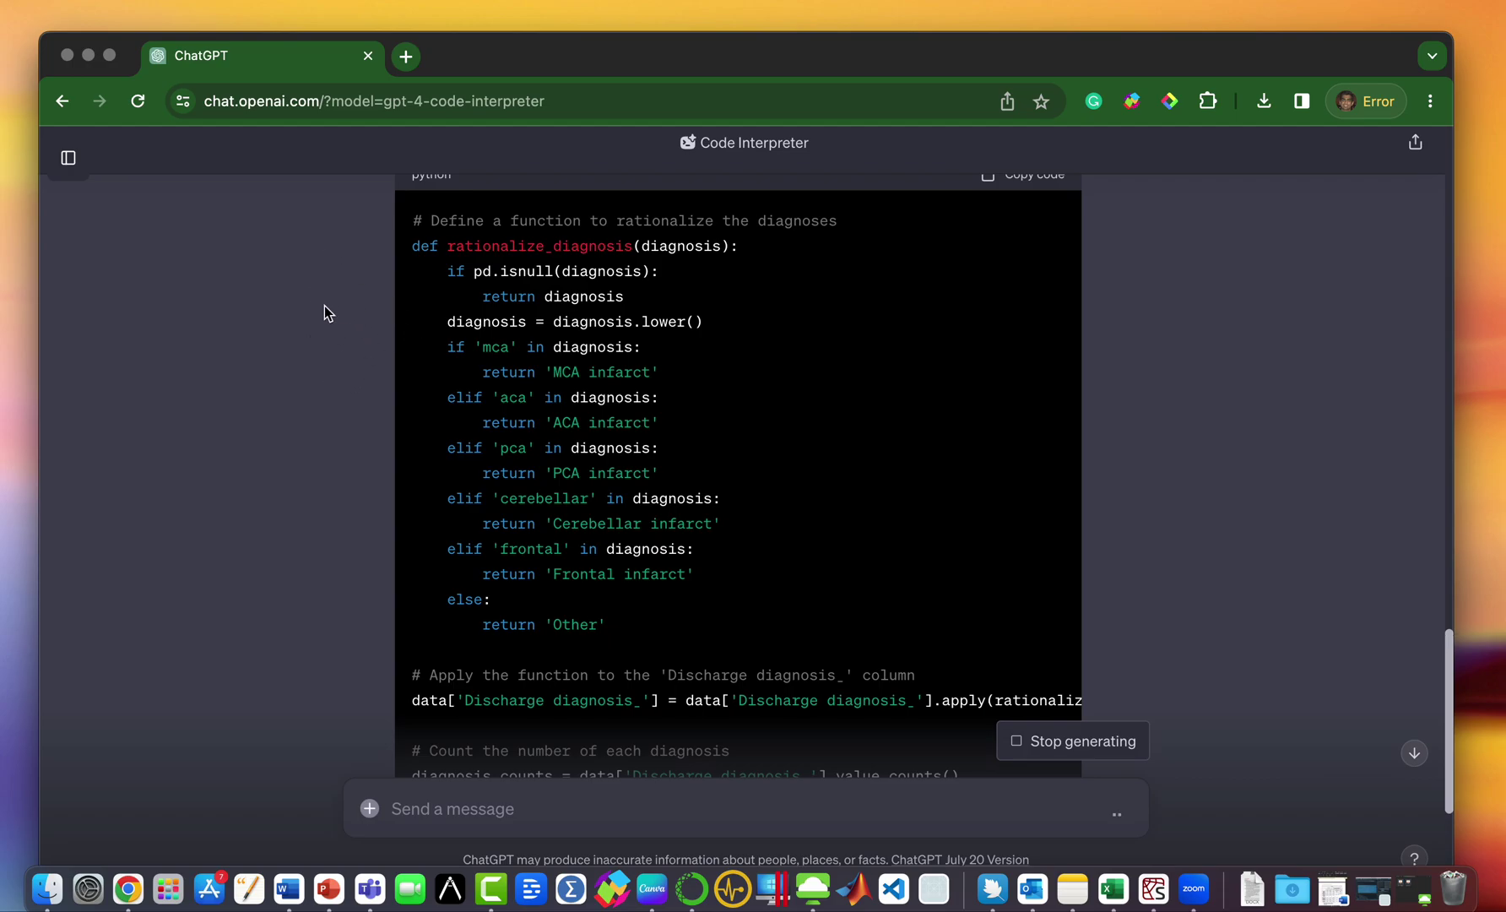
{"action": "scroll", "coordinate": [317, 318], "scroll_direction": "up", "scroll_amount": 2}
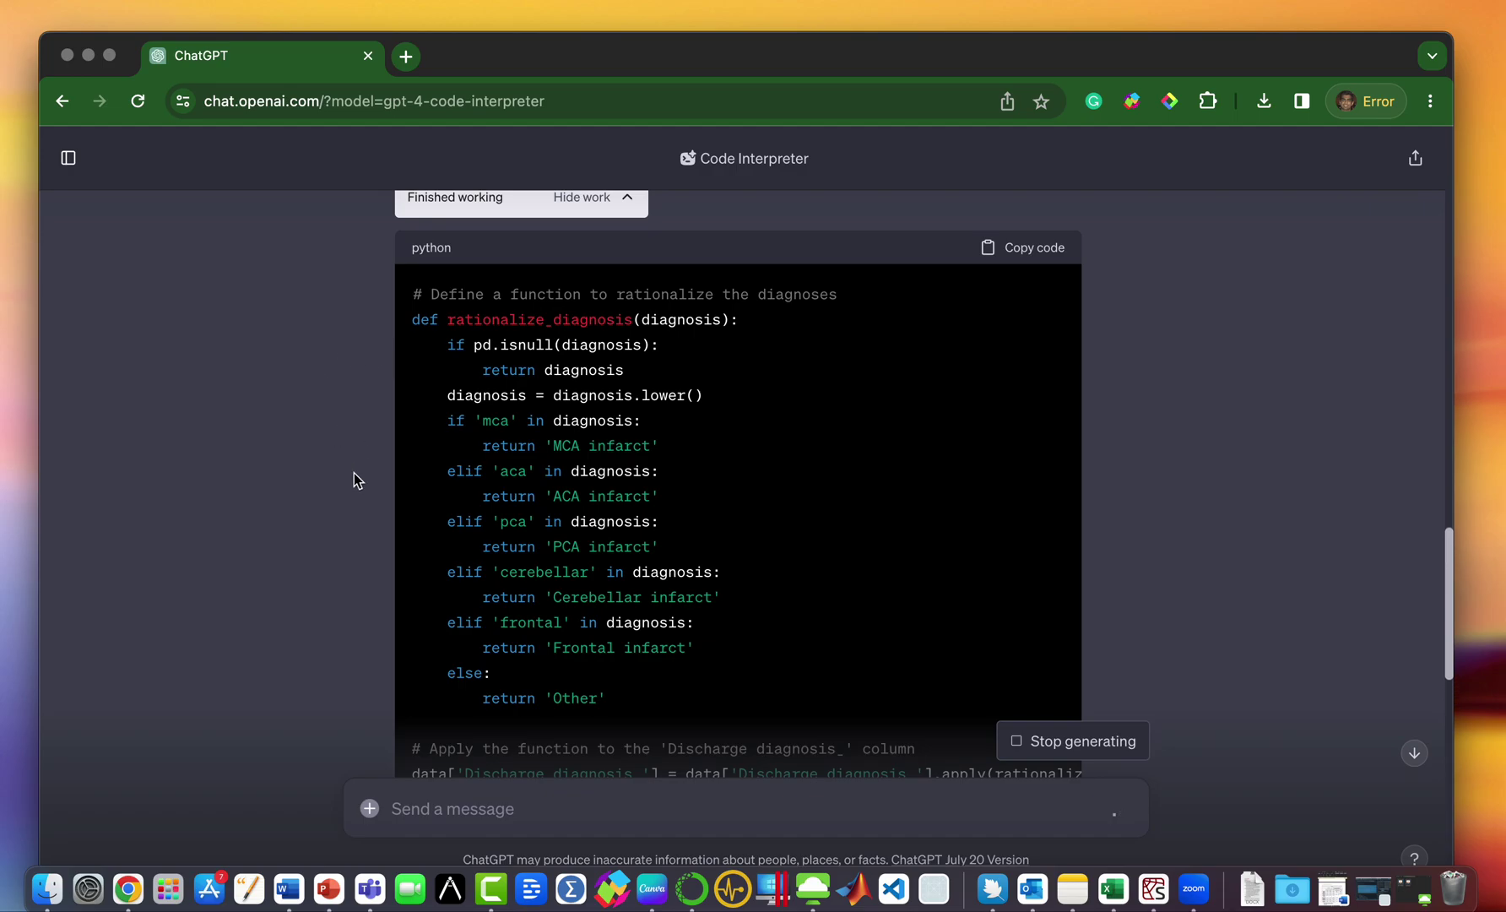
{"action": "scroll", "coordinate": [354, 479], "scroll_direction": "down", "scroll_amount": 2}
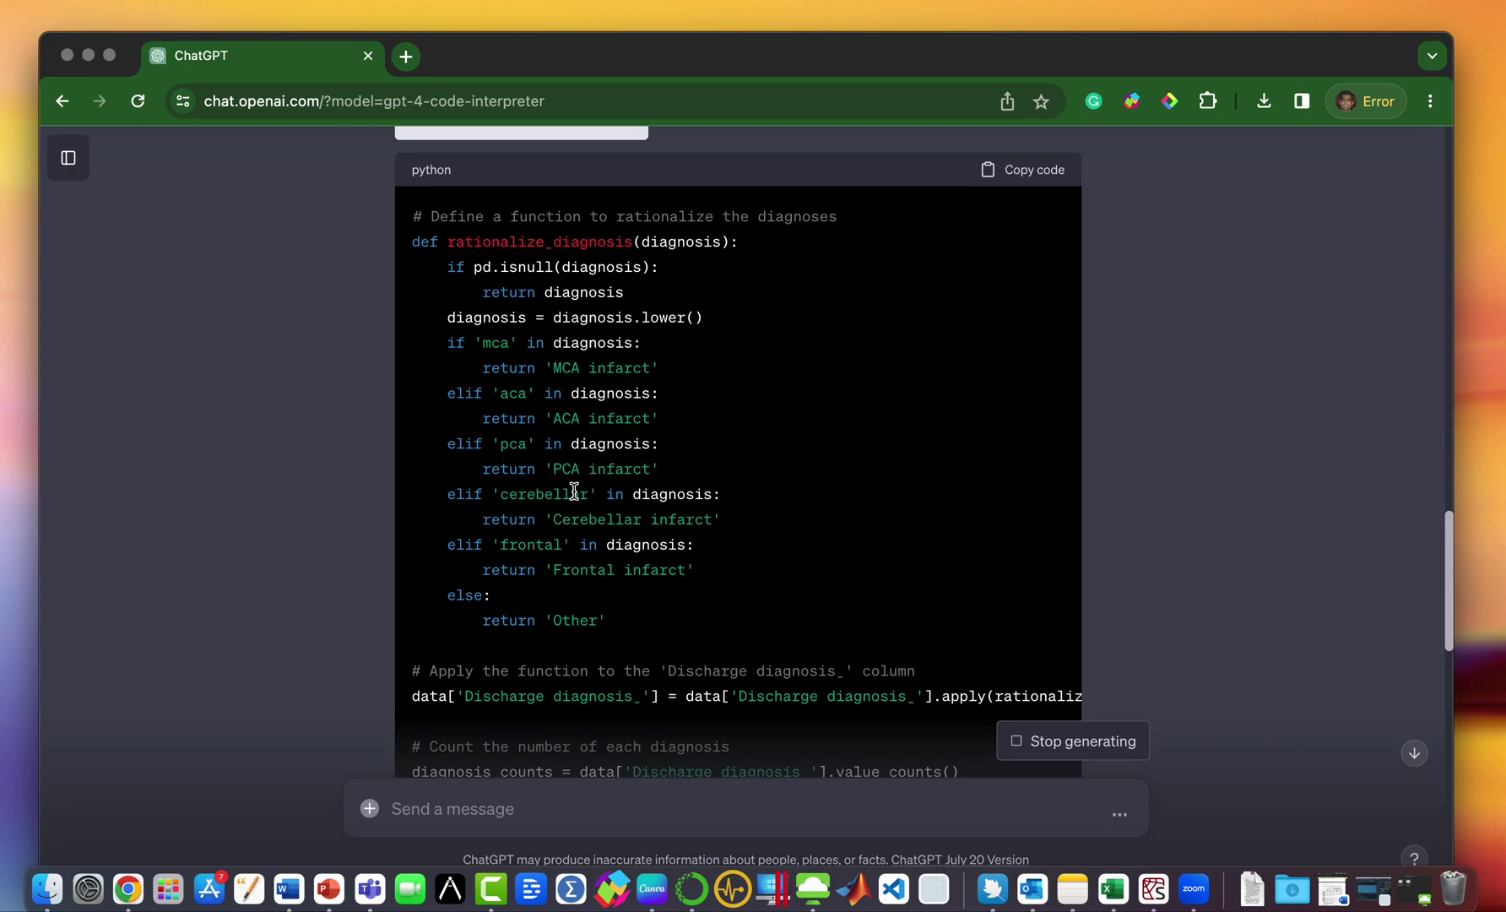
{"action": "scroll", "coordinate": [605, 598], "scroll_direction": "down", "scroll_amount": 1}
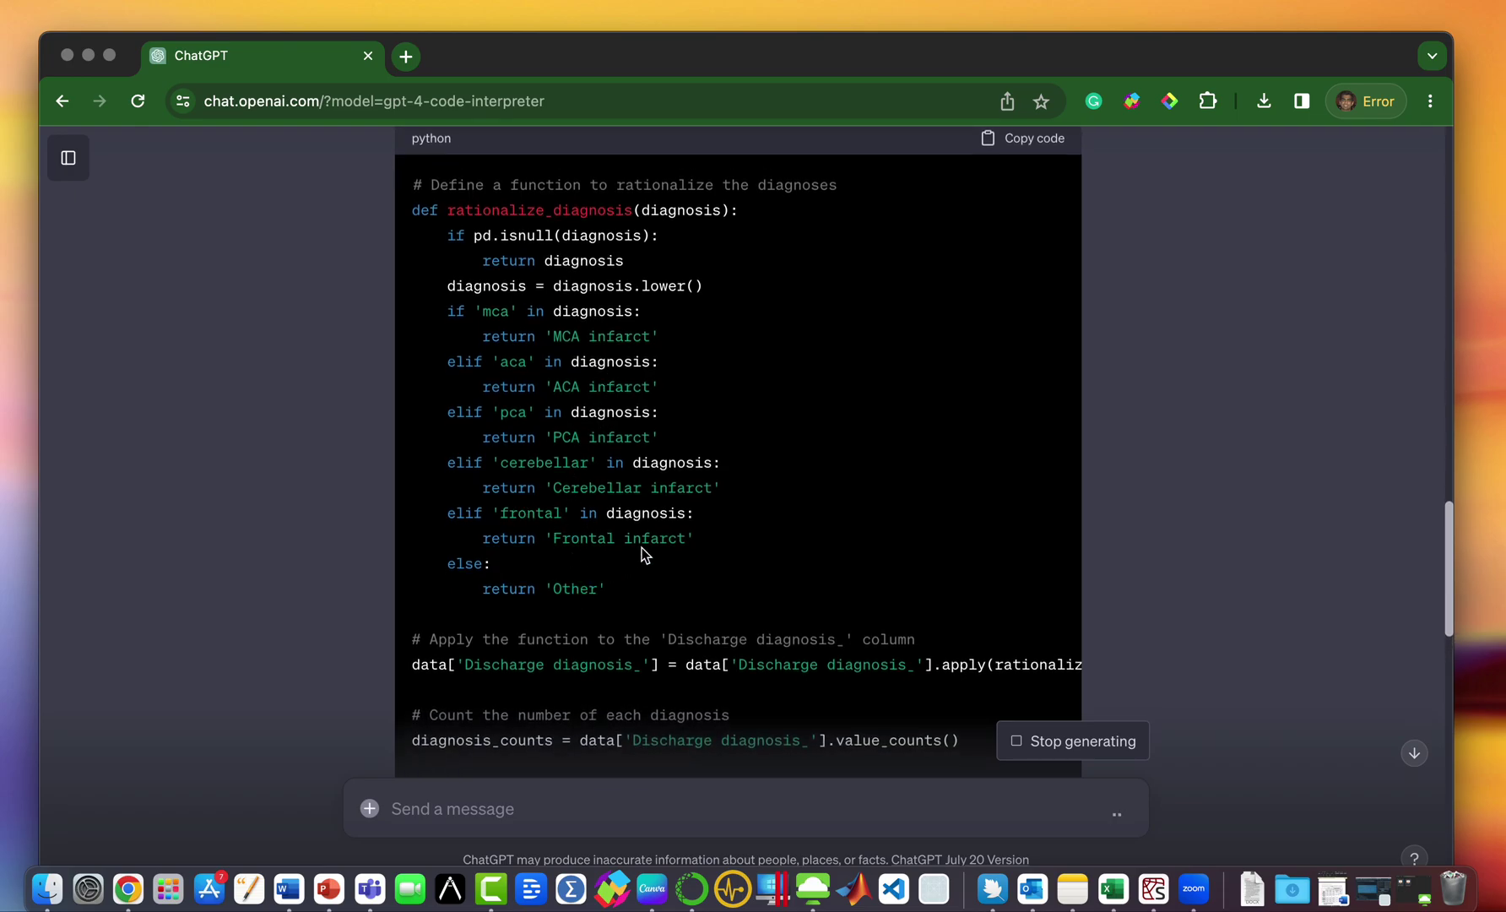
Read the code result and the summarised counts for discharge diagnosis, discharge destination and ECG finding, including the note on anomalous entries.
{"action": "scroll", "coordinate": [631, 588], "scroll_direction": "down", "scroll_amount": 5}
{"action": "scroll", "coordinate": [637, 563], "scroll_direction": "down", "scroll_amount": 5}
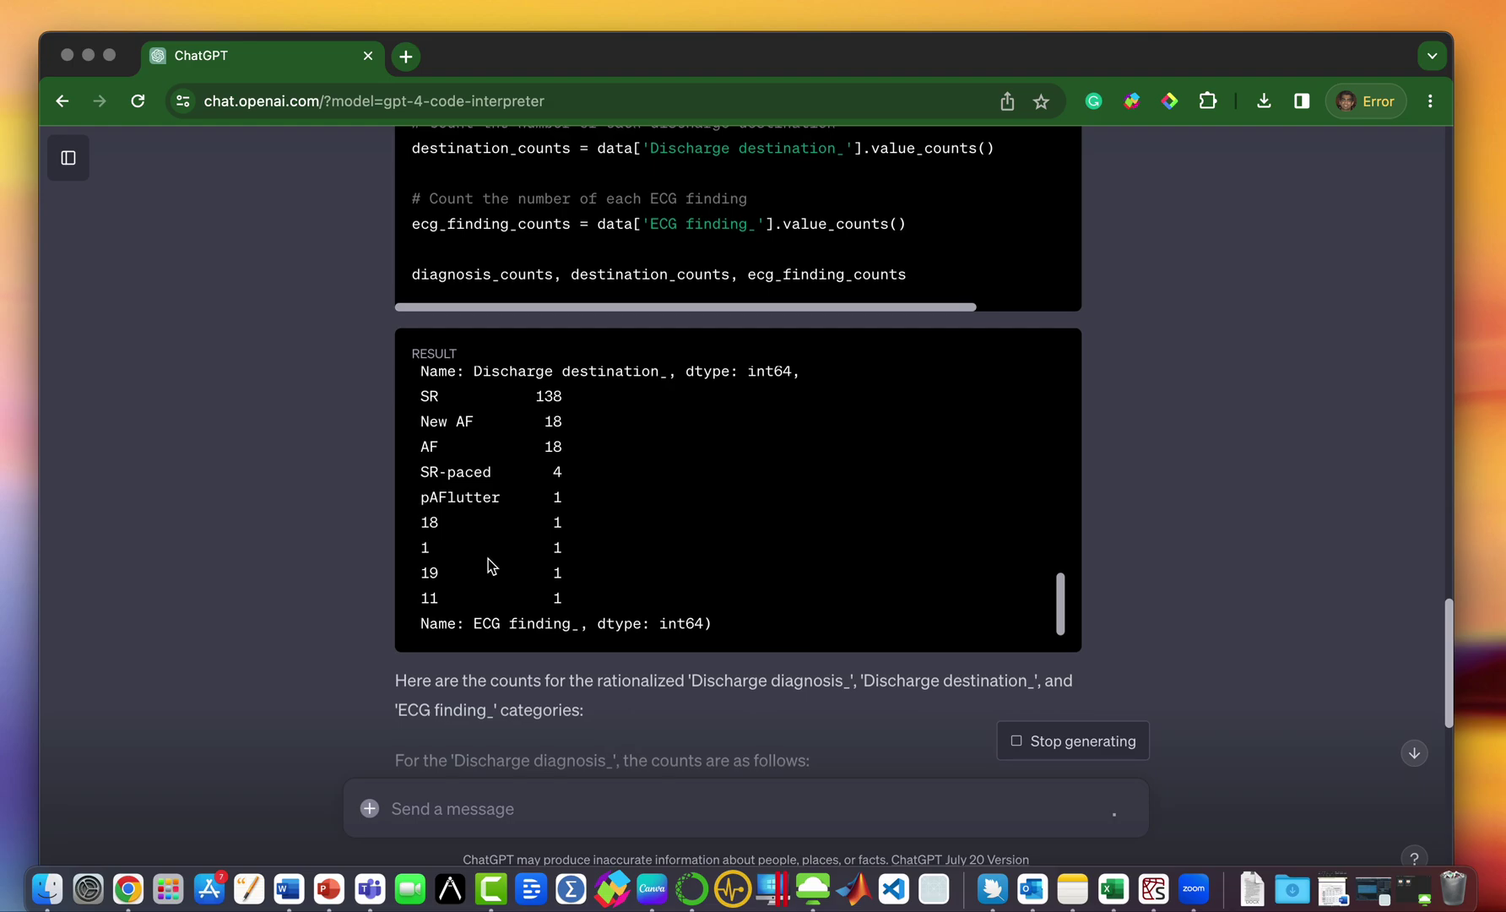
{"action": "scroll", "coordinate": [498, 460], "scroll_direction": "down", "scroll_amount": 5}
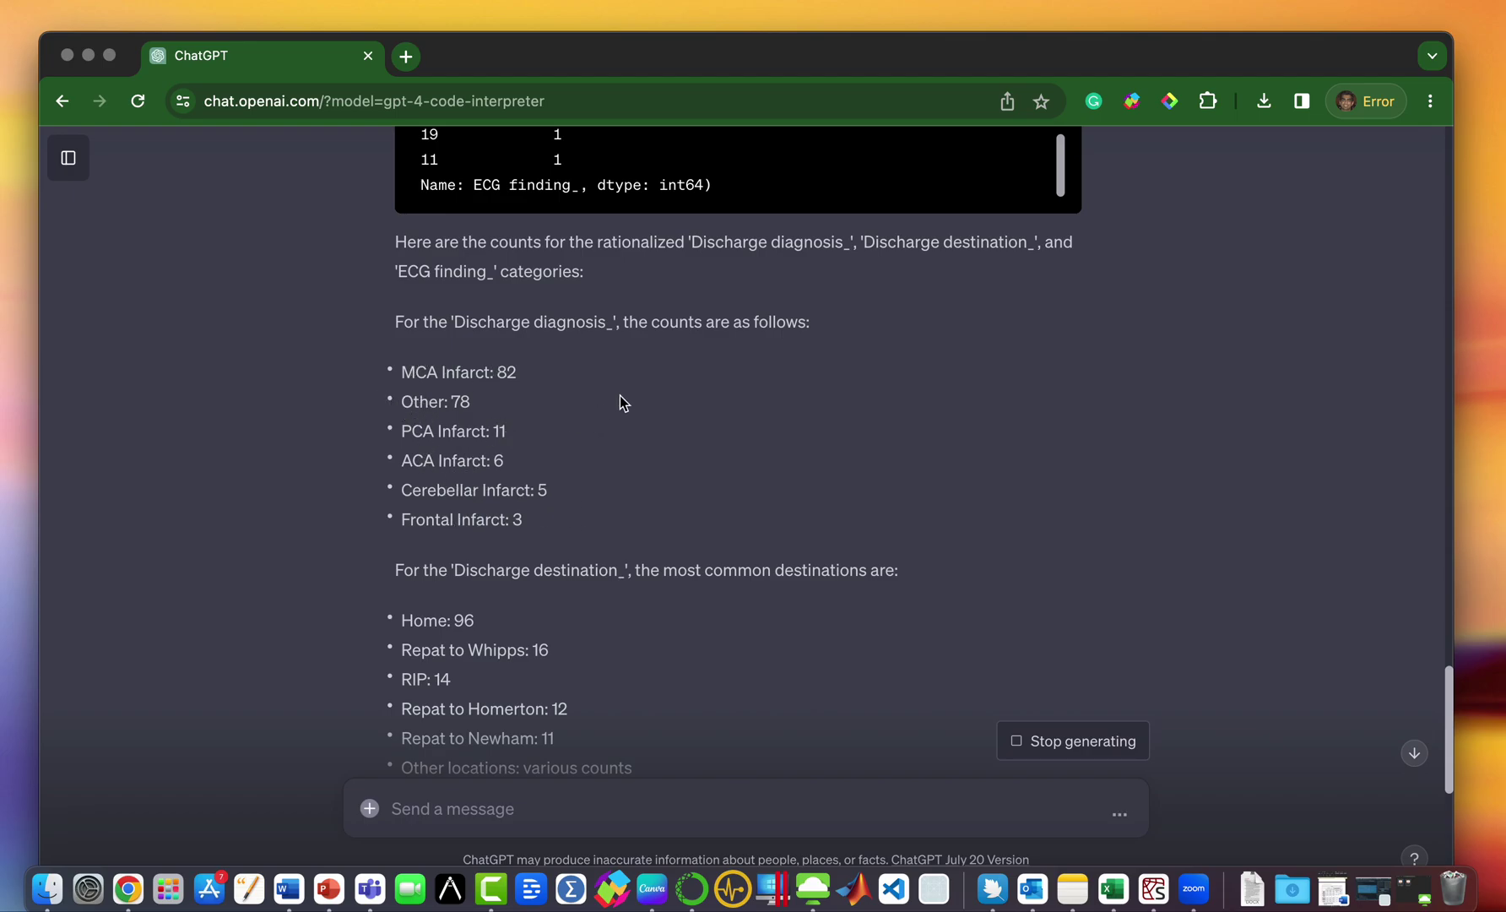
{"action": "scroll", "coordinate": [559, 451], "scroll_direction": "down", "scroll_amount": 2}
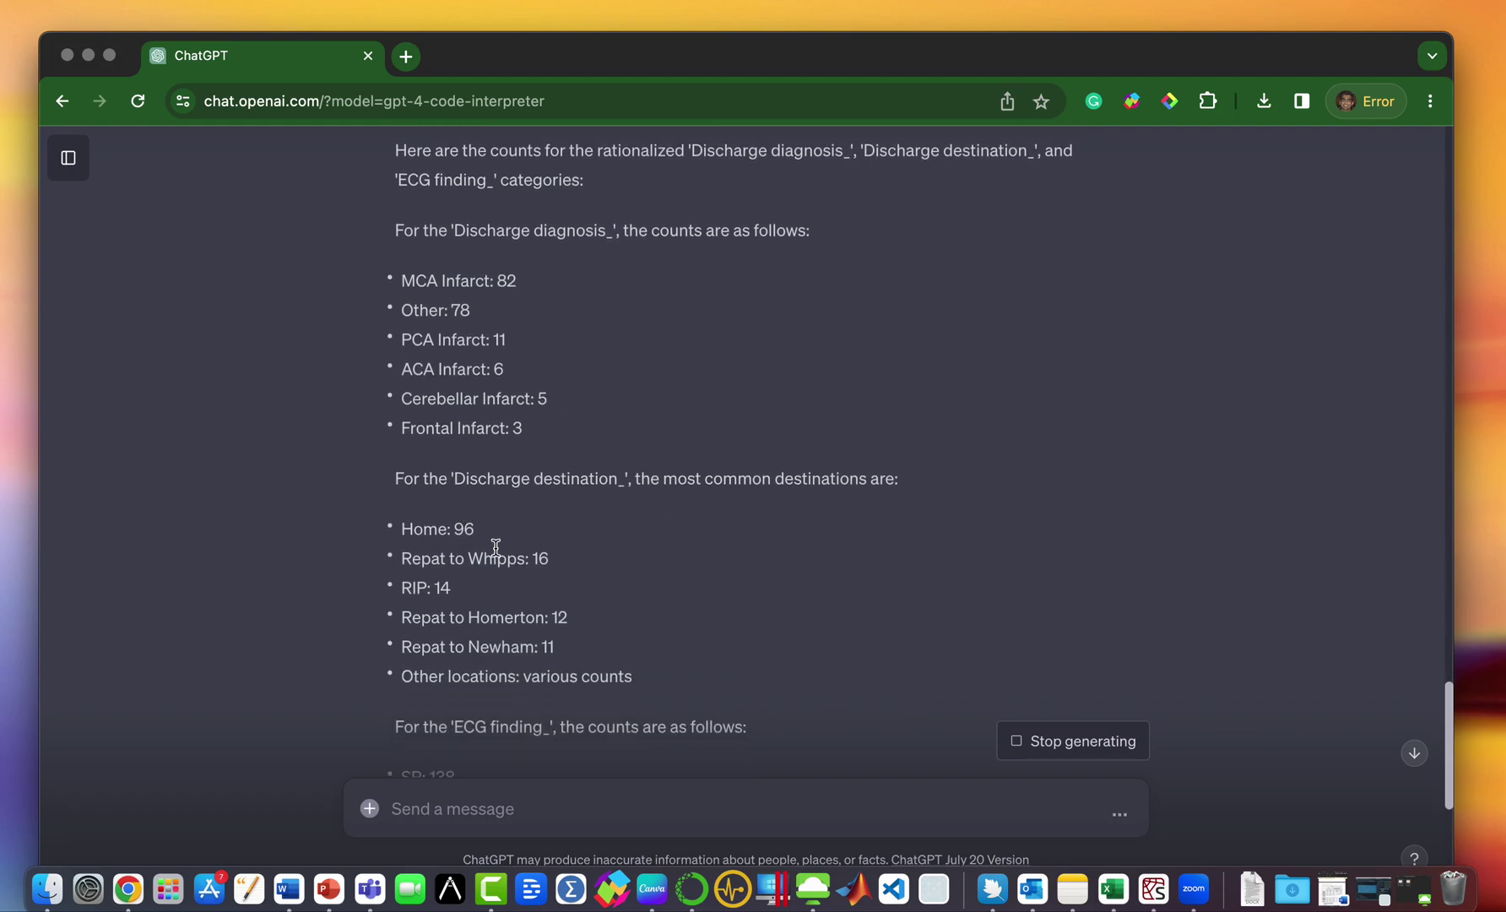
{"action": "scroll", "coordinate": [496, 547], "scroll_direction": "down", "scroll_amount": 2}
{"action": "scroll", "coordinate": [470, 526], "scroll_direction": "down", "scroll_amount": 1}
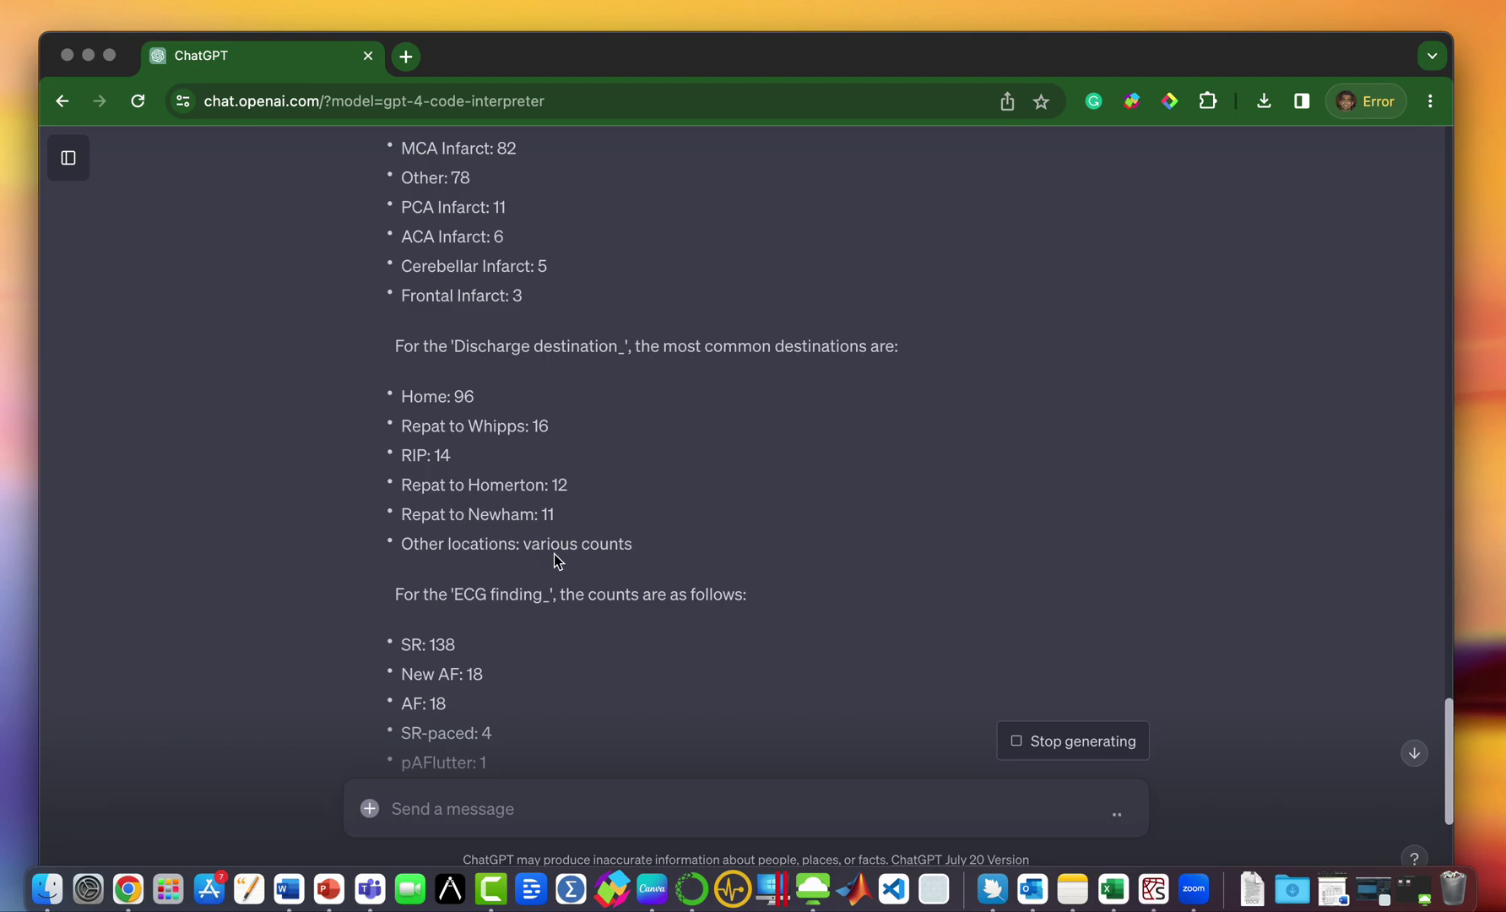
{"action": "scroll", "coordinate": [557, 560], "scroll_direction": "down", "scroll_amount": 3}
{"action": "scroll", "coordinate": [469, 568], "scroll_direction": "down", "scroll_amount": 3}
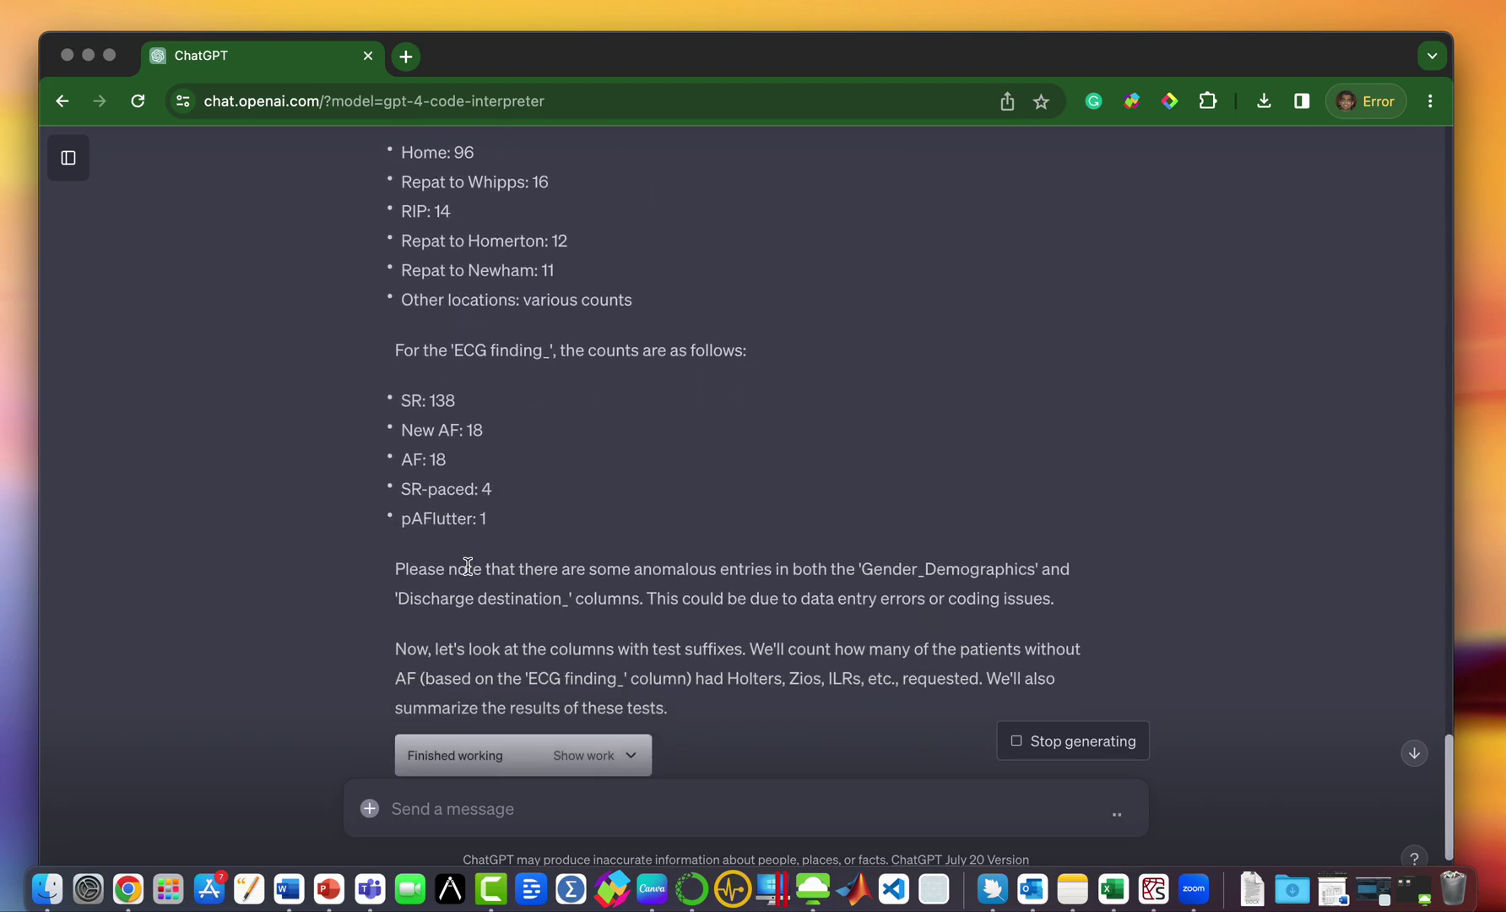
{"action": "scroll", "coordinate": [497, 541], "scroll_direction": "down", "scroll_amount": 5}
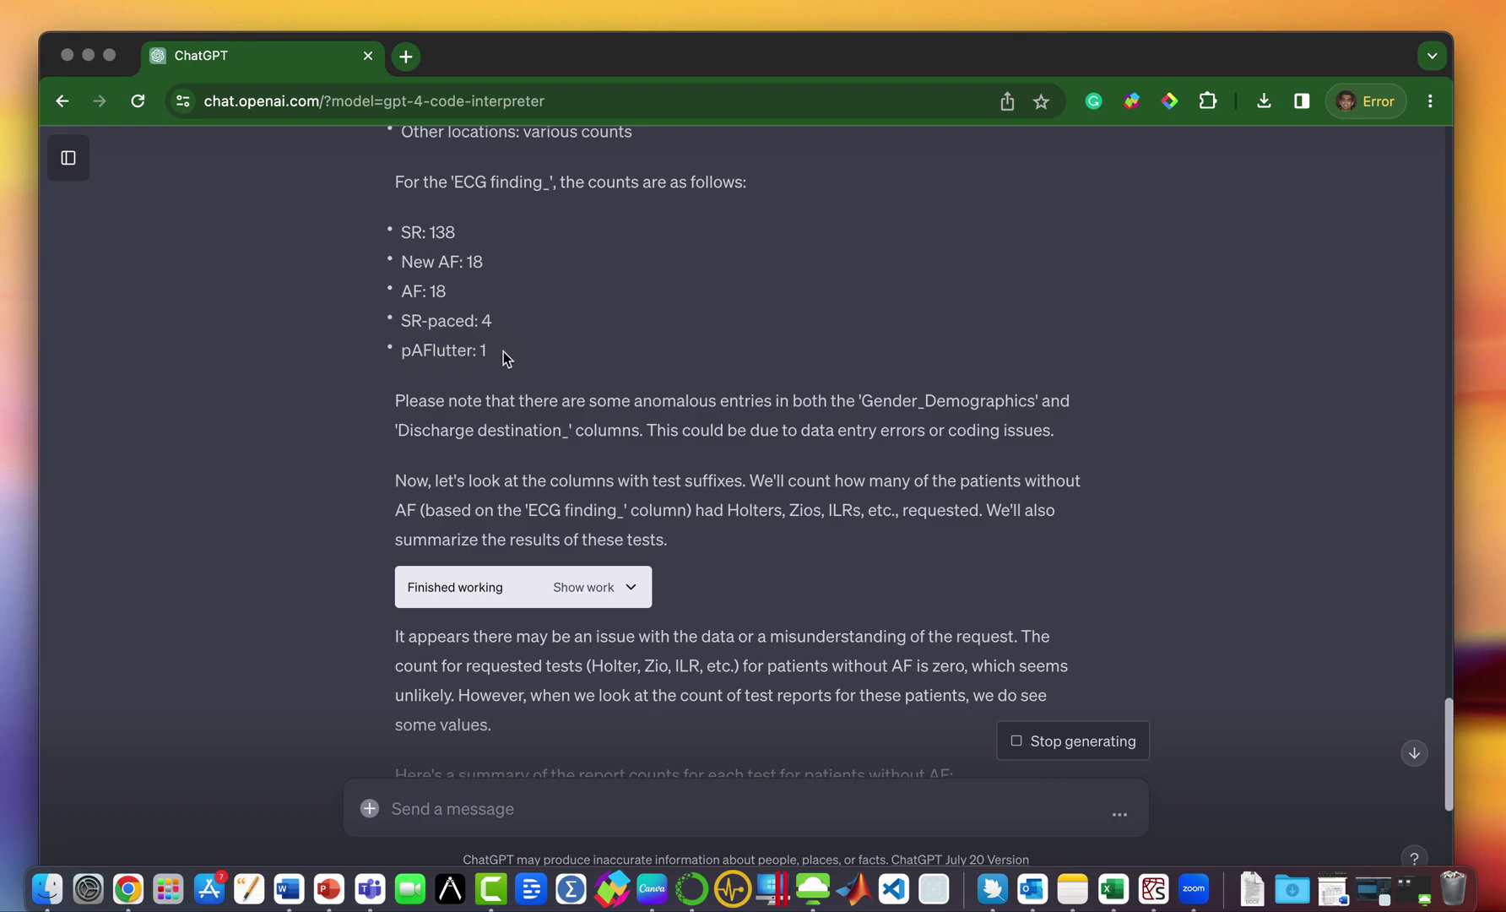
Show the code counting requested and reported tests in patients without AF, then examine its result and read the response to the end.
{"action": "scroll", "coordinate": [524, 371], "scroll_direction": "down", "scroll_amount": 1}
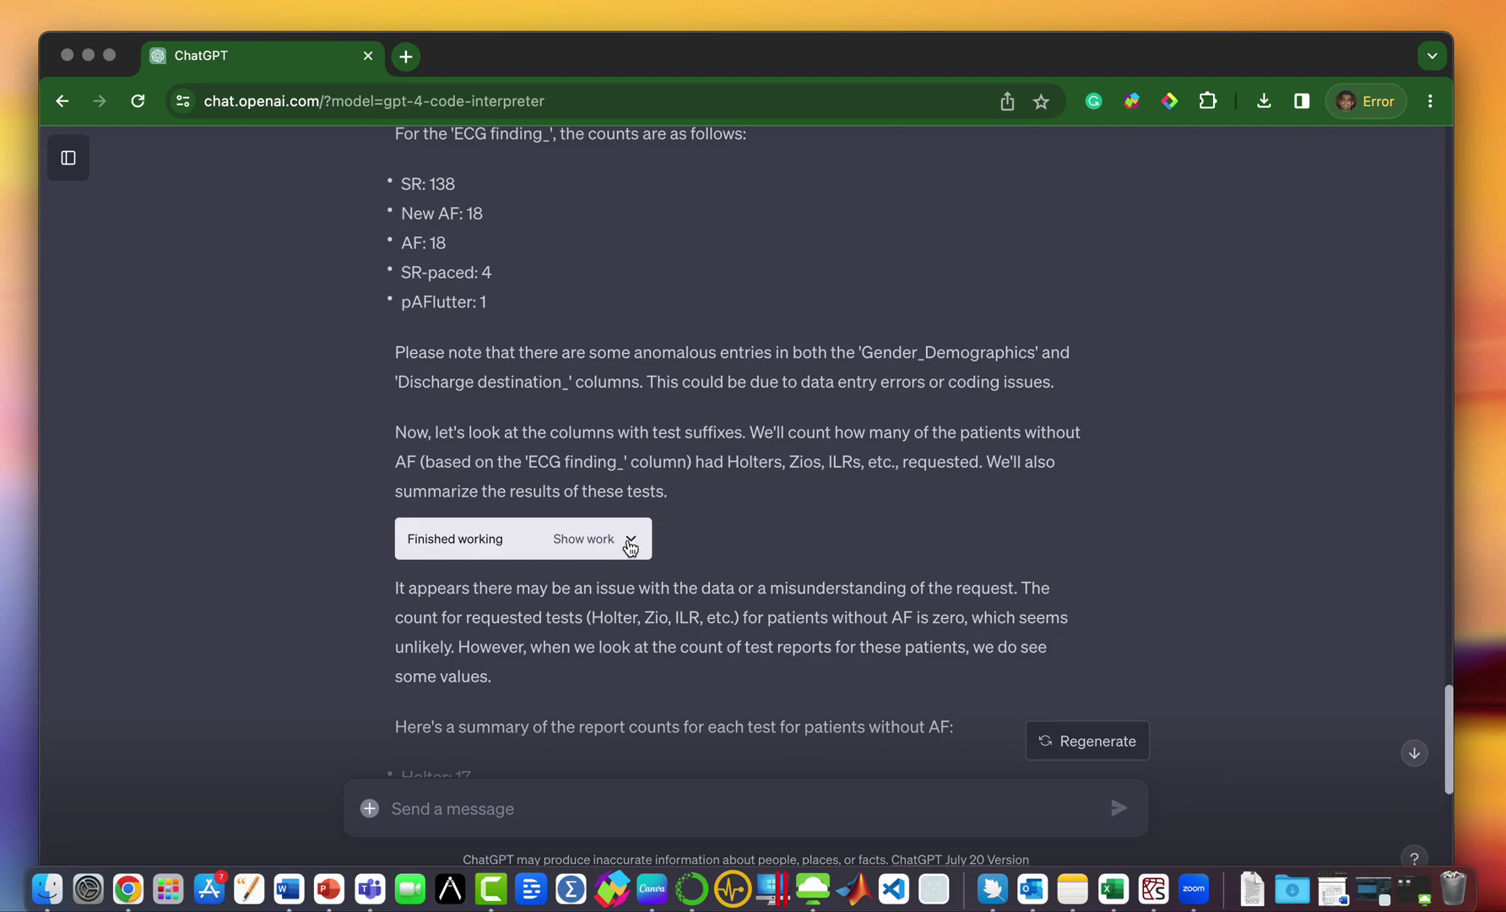
{"action": "left_click", "coordinate": [591, 536]}
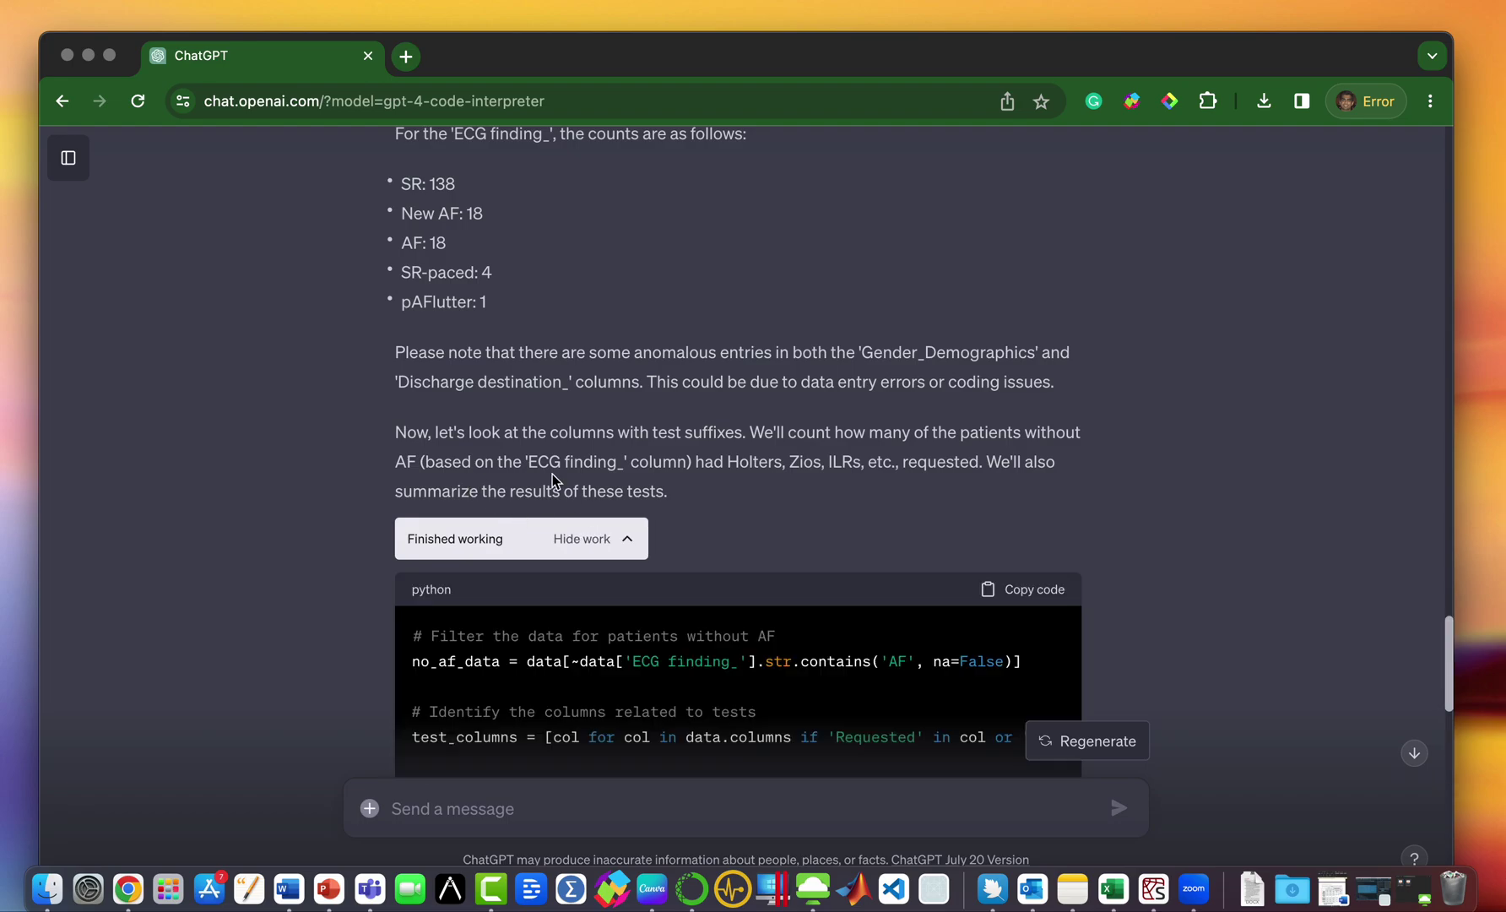
{"action": "scroll", "coordinate": [552, 474], "scroll_direction": "down", "scroll_amount": 6}
{"action": "scroll", "coordinate": [544, 365], "scroll_direction": "up", "scroll_amount": 2}
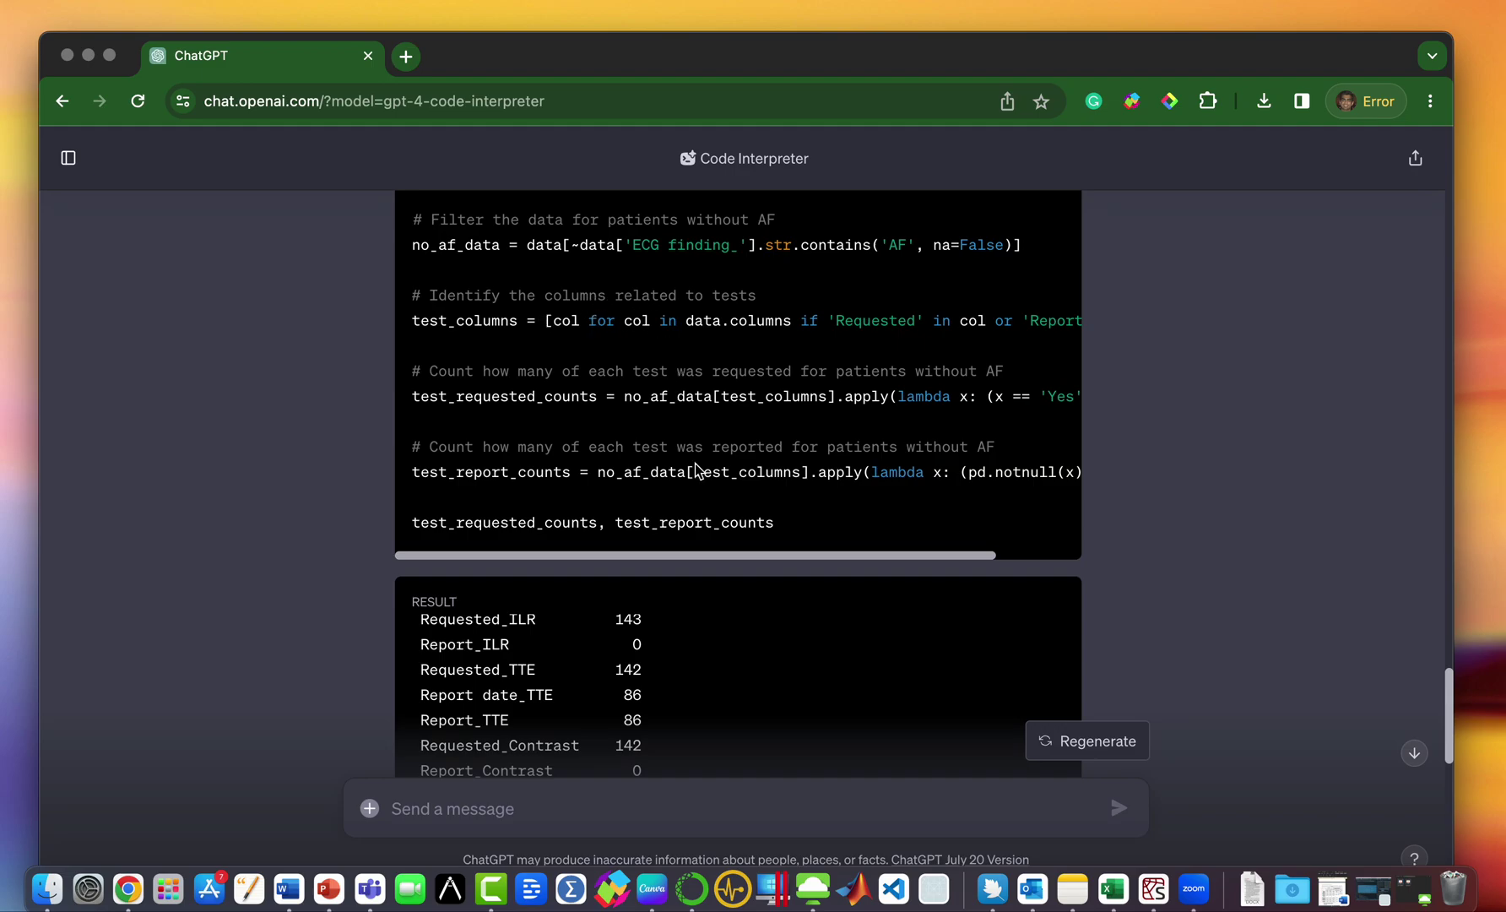
{"action": "left_click_drag", "start_coordinate": [684, 555], "coordinate": [615, 545]}
{"action": "scroll", "coordinate": [548, 456], "scroll_direction": "down", "scroll_amount": 1}
{"action": "scroll", "coordinate": [548, 456], "scroll_direction": "down", "scroll_amount": 5}
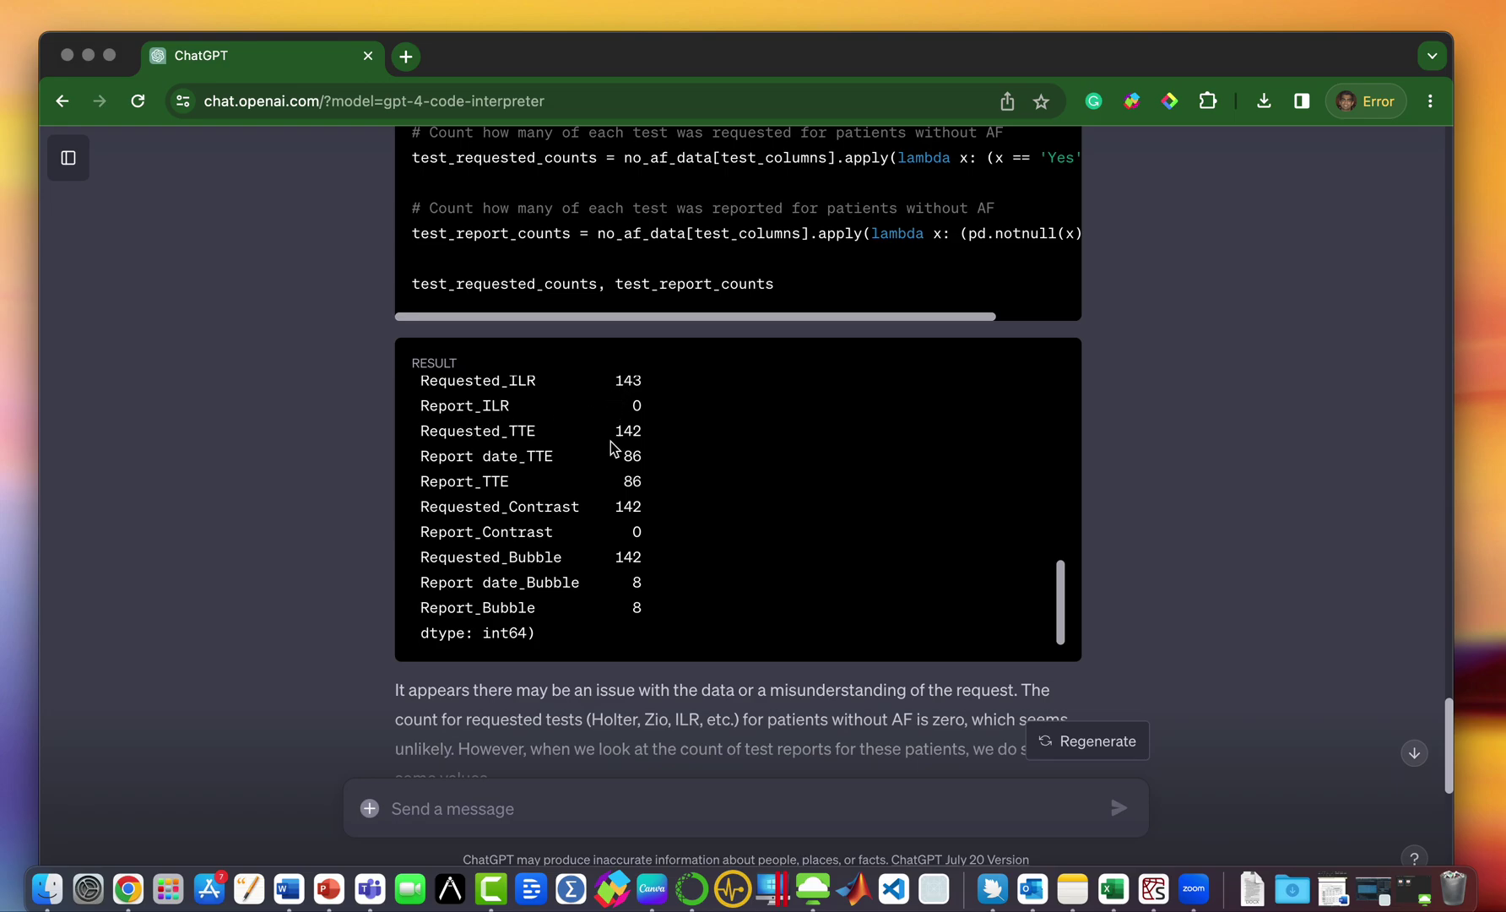
{"action": "scroll", "coordinate": [559, 433], "scroll_direction": "down", "scroll_amount": 6}
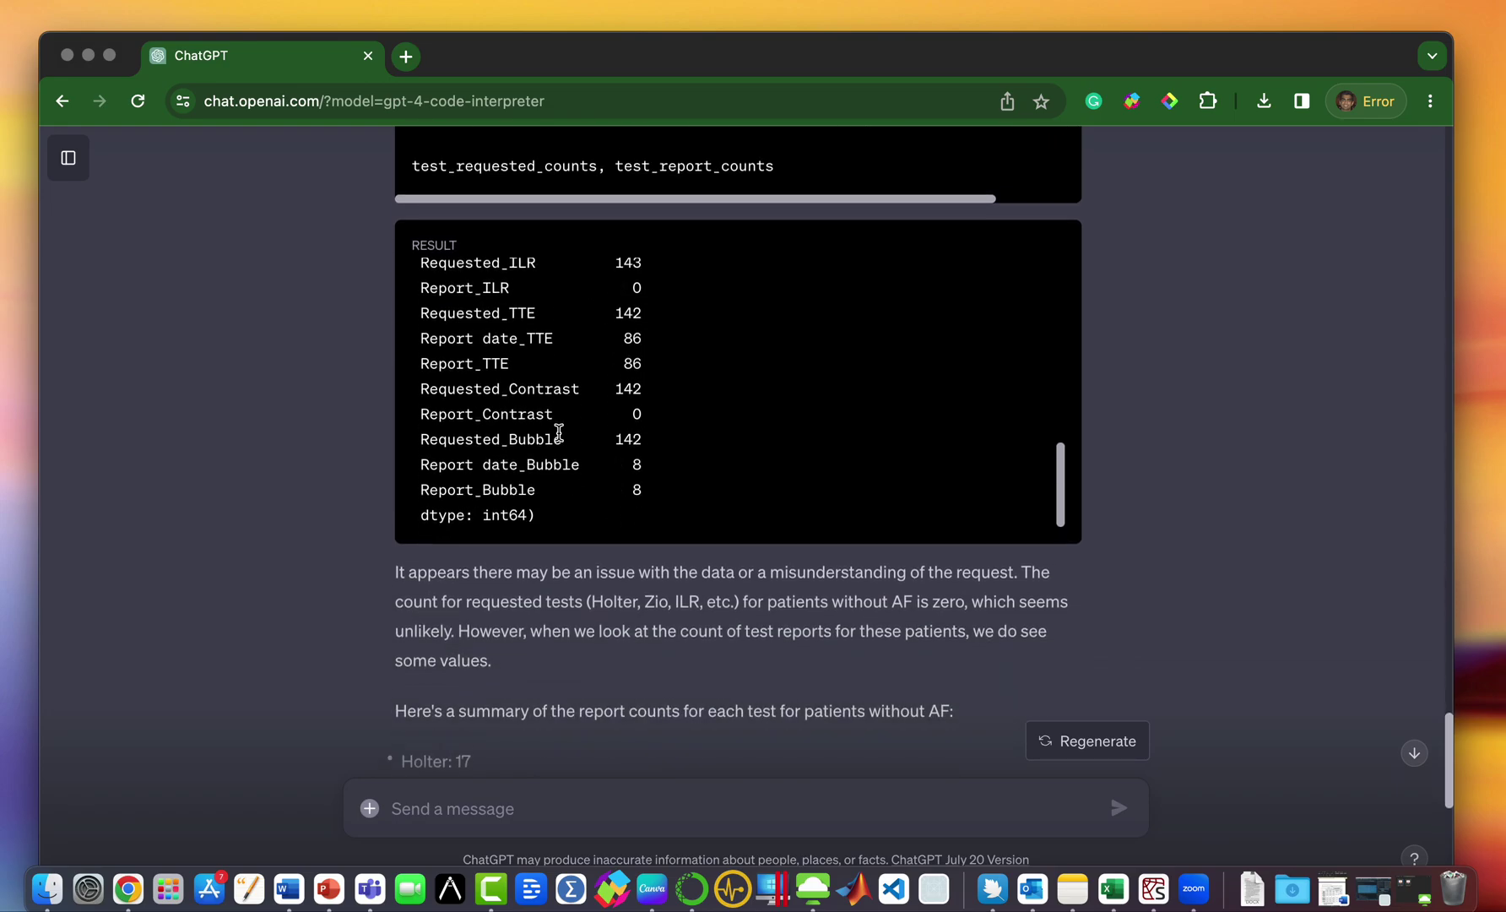
{"action": "scroll", "coordinate": [503, 419], "scroll_direction": "down", "scroll_amount": 2}
{"action": "scroll", "coordinate": [497, 420], "scroll_direction": "down", "scroll_amount": 4}
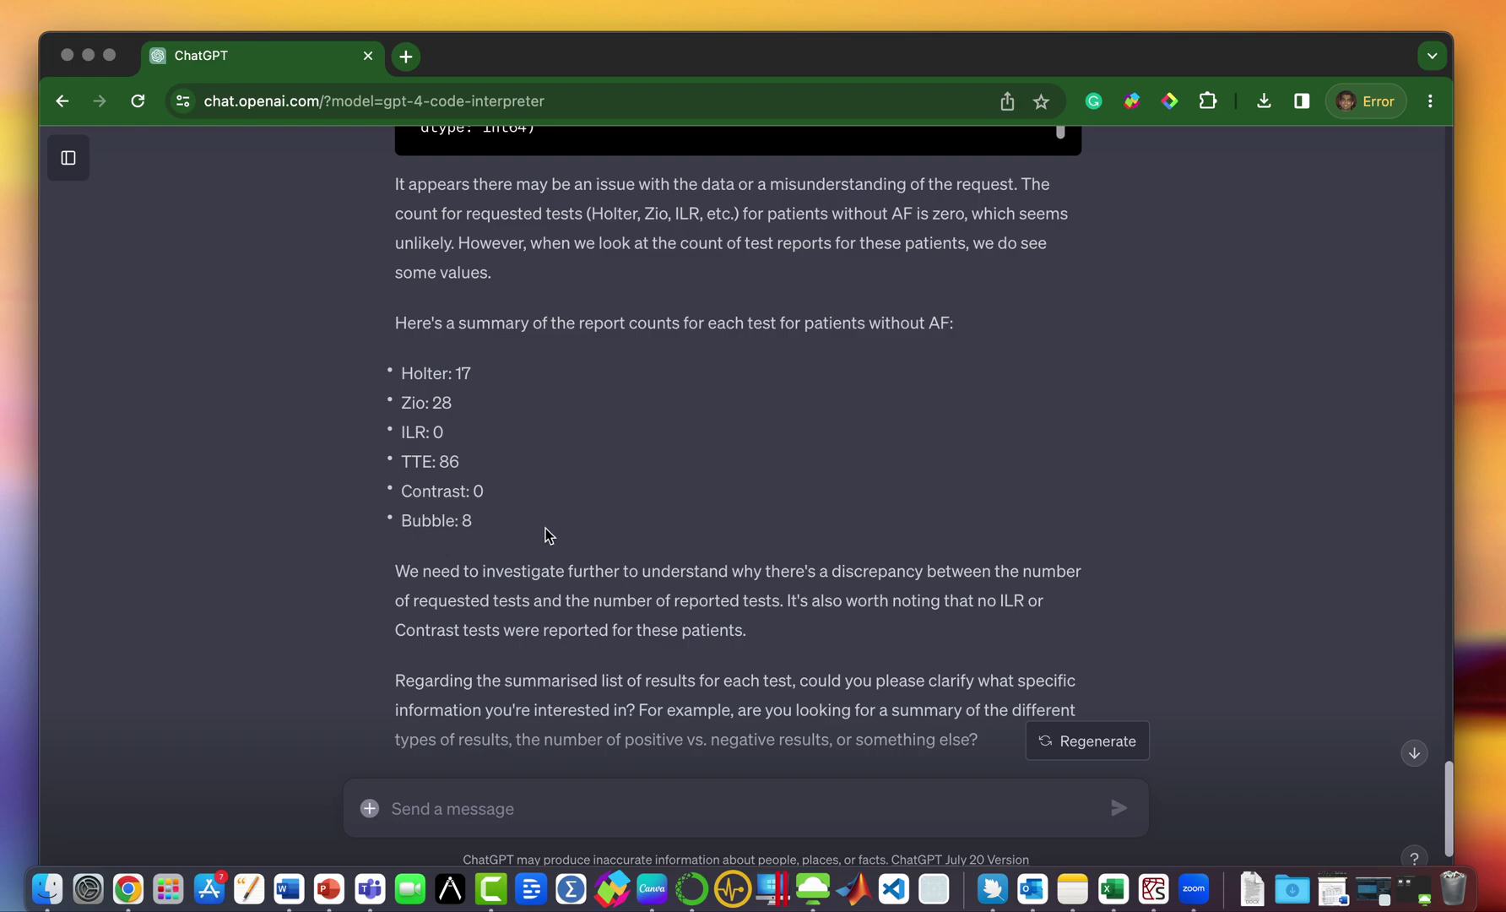
{"action": "scroll", "coordinate": [556, 498], "scroll_direction": "down", "scroll_amount": 5}
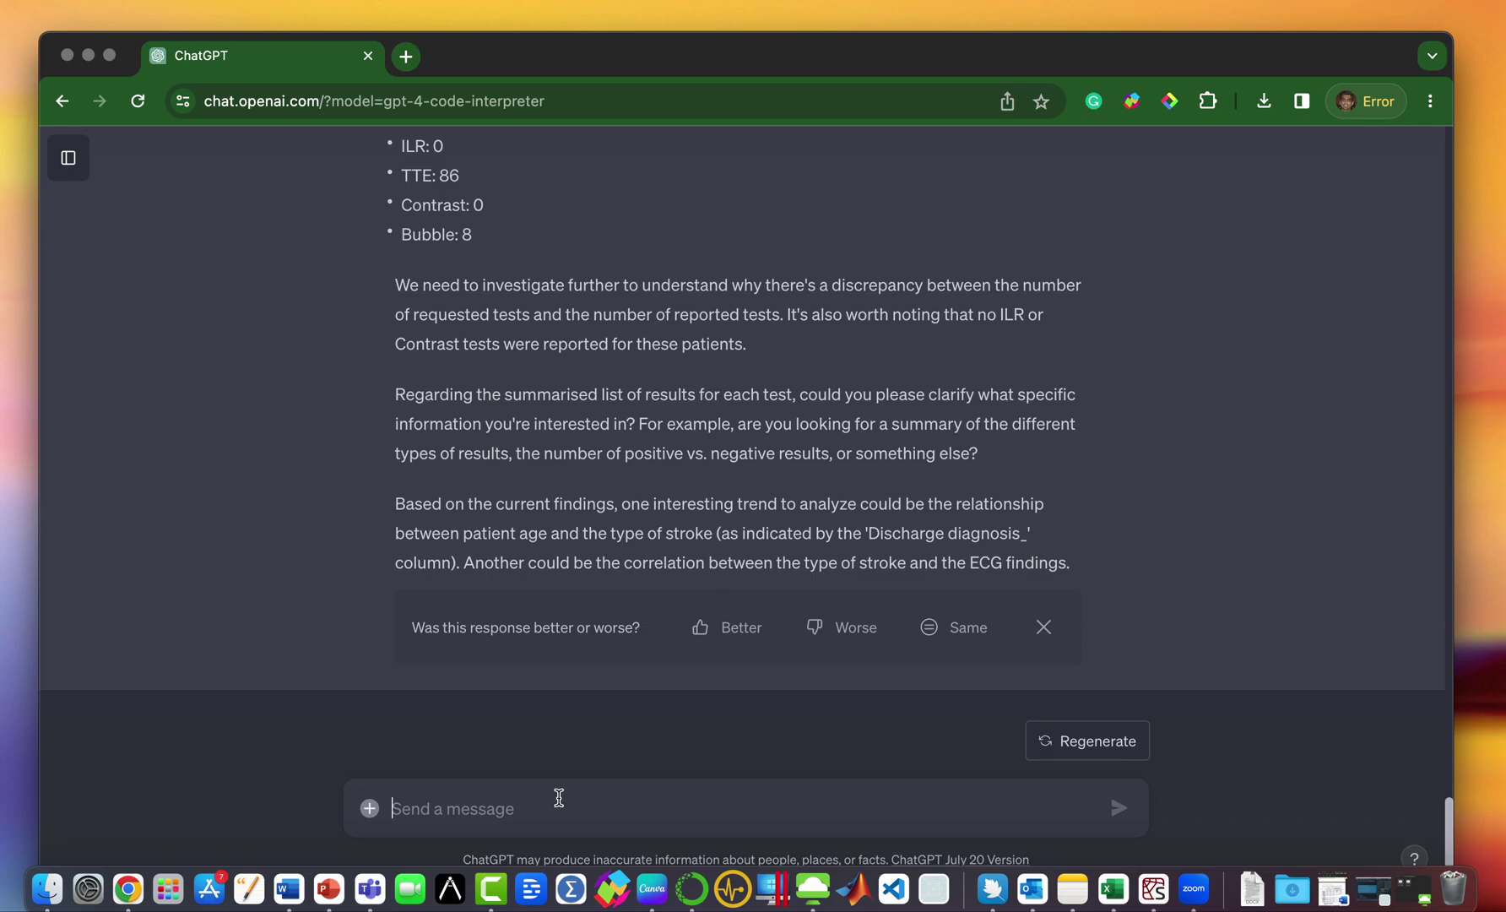
Begin a follow-up prompt asking for downloadable csv files of the summarised demographics and discharge diagnosis/ecg findings.
{"action": "type", "text": "please"}
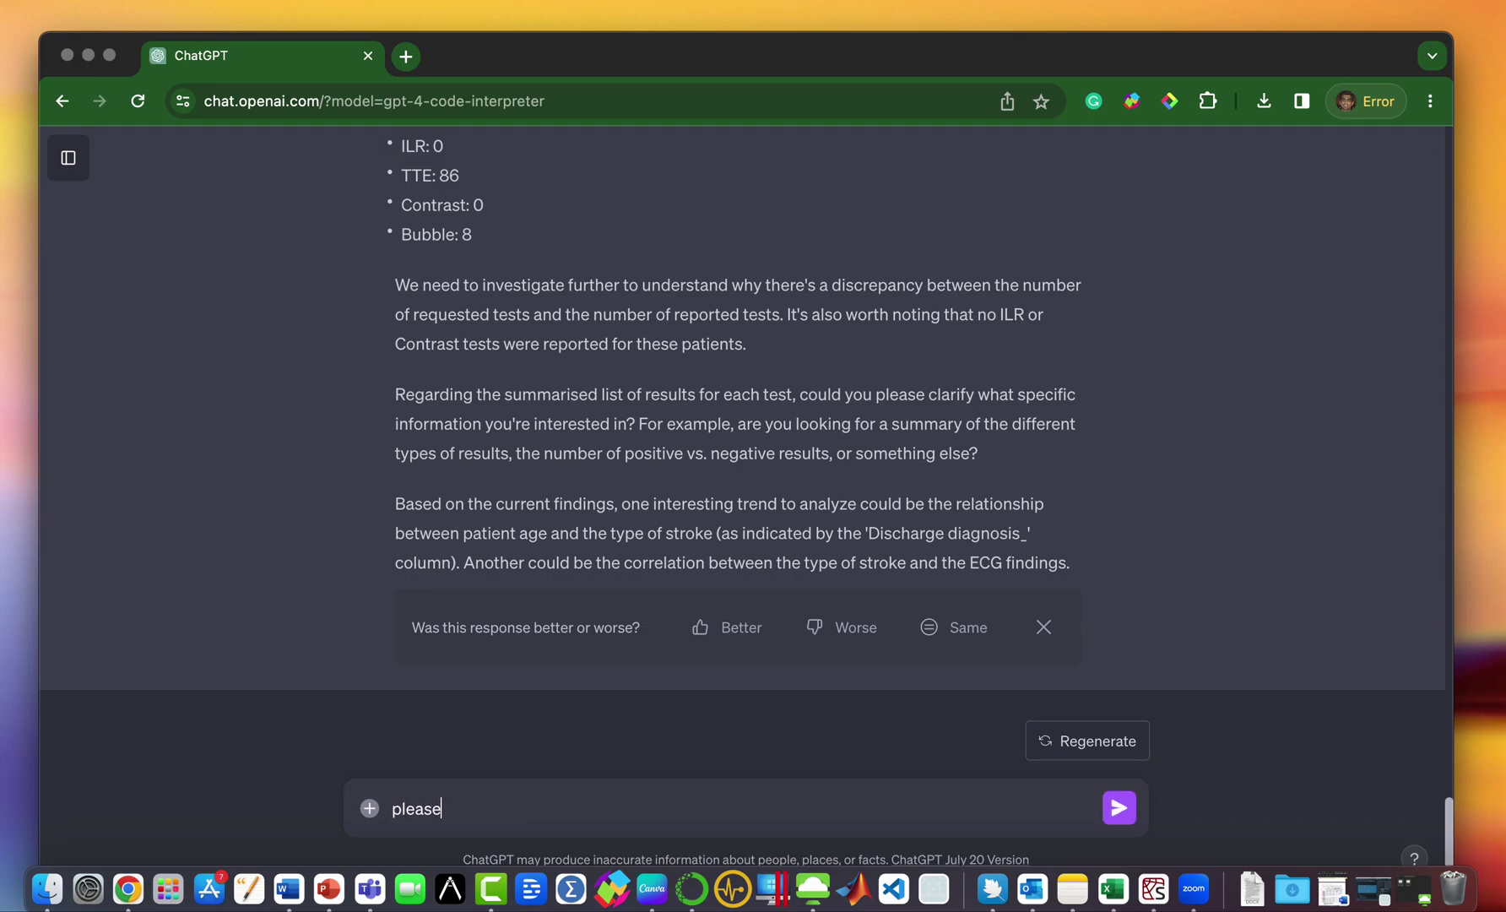
{"action": "type", "text": " output tables as downloadable csv files- give"}
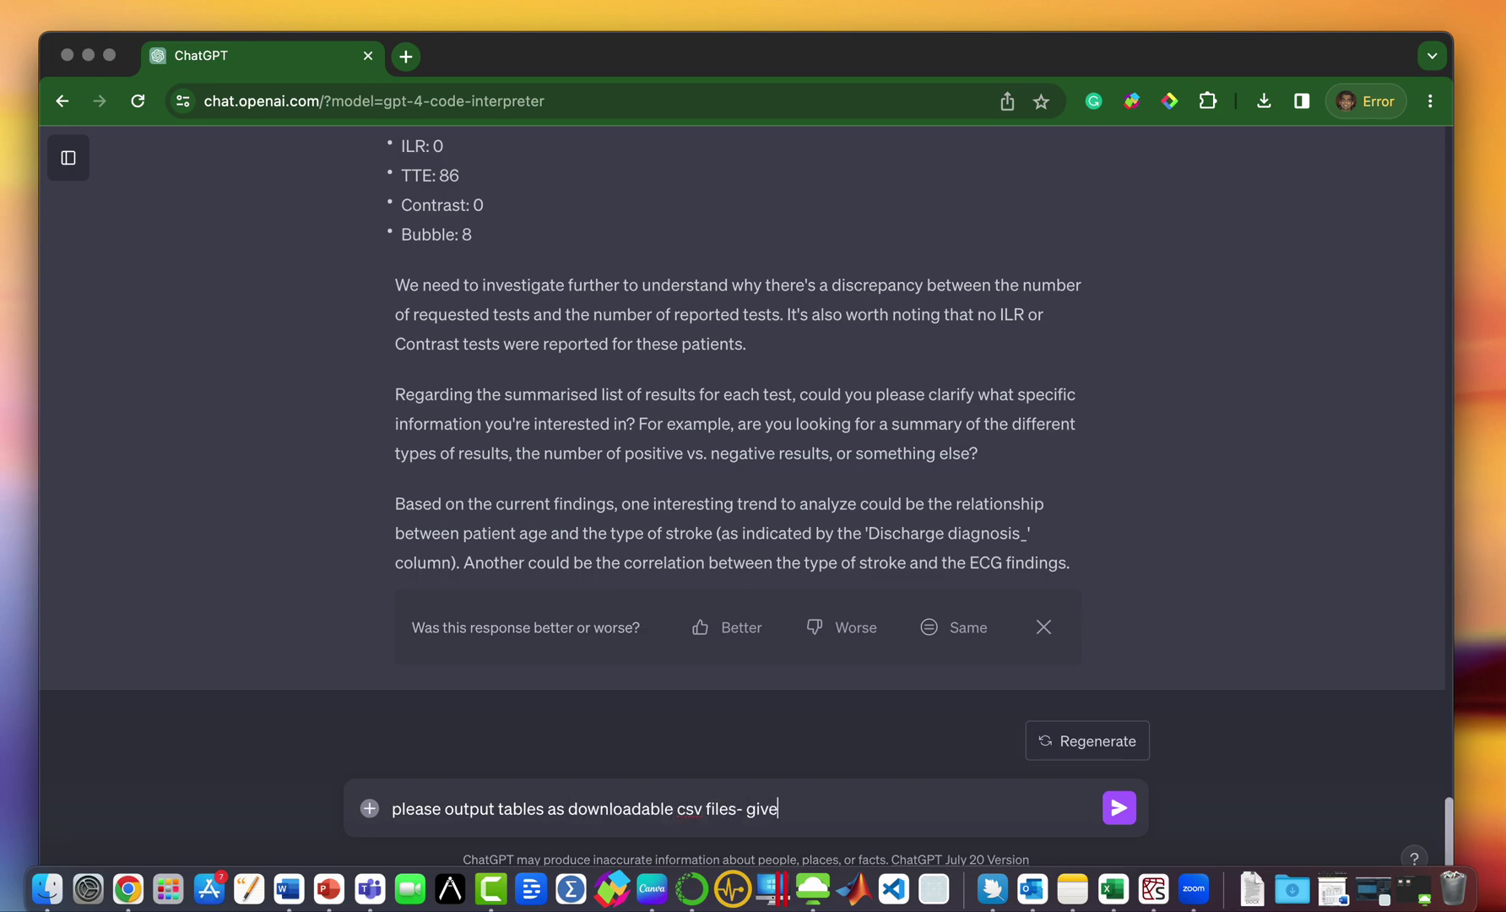
{"action": "type", "text": " me the summarised demographic"}
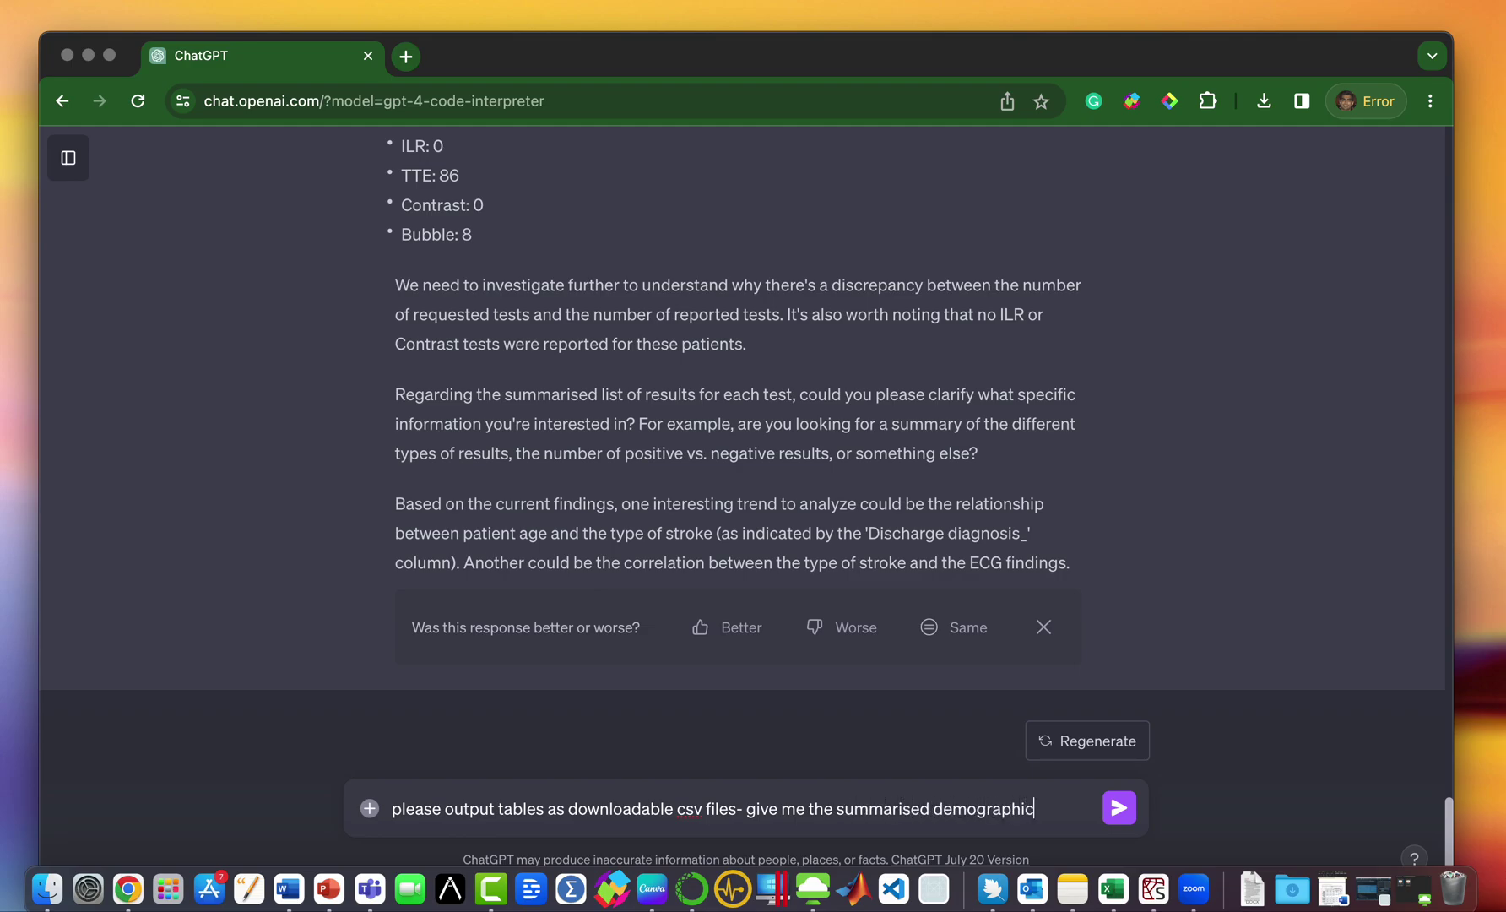
{"action": "type", "text": "s and dis"}
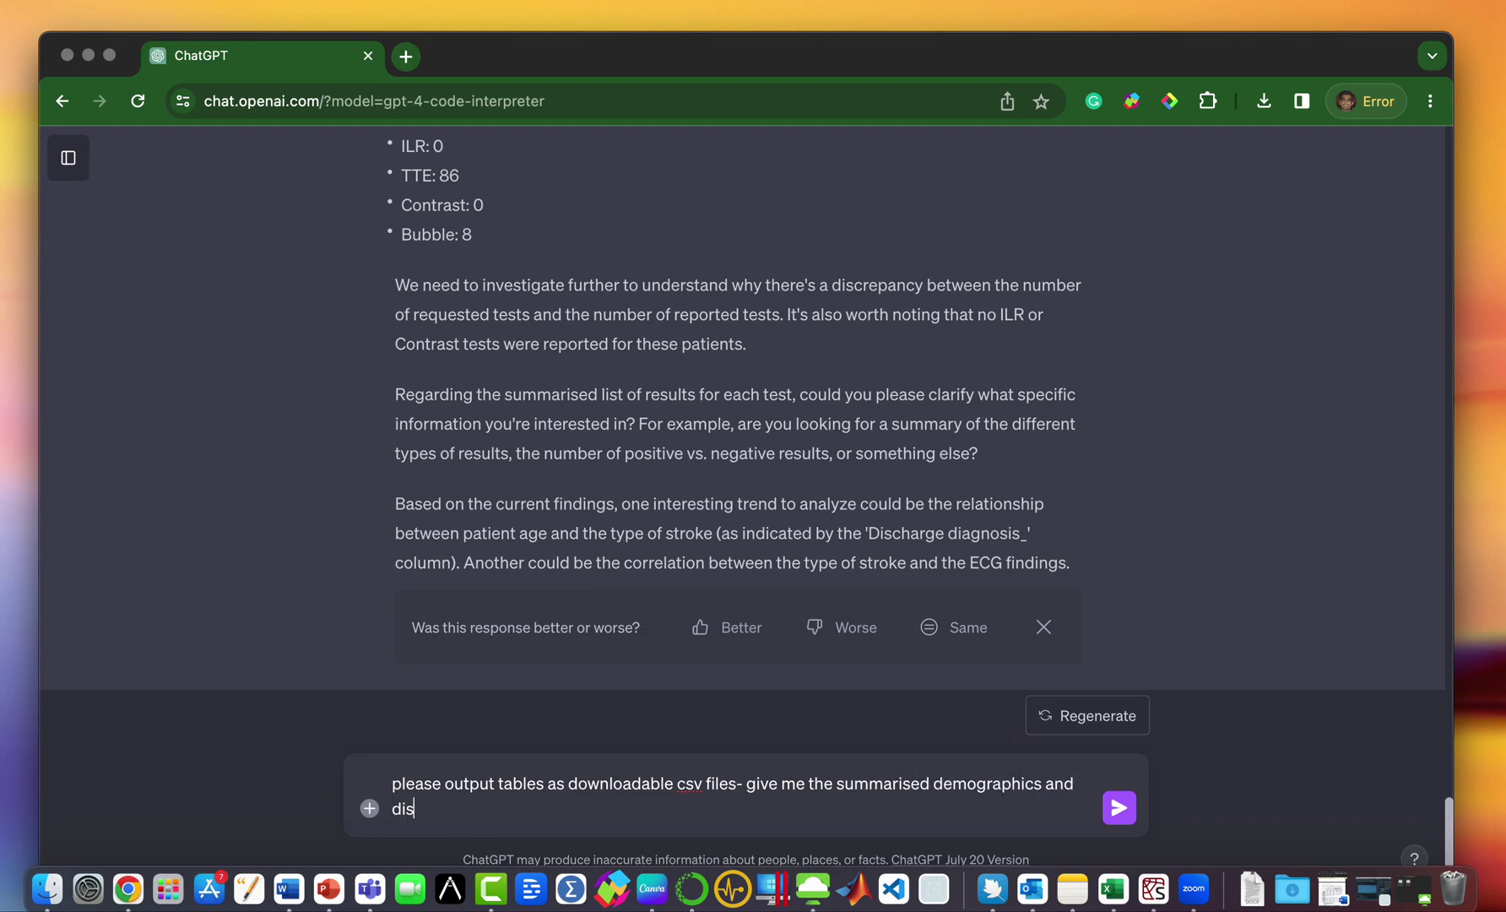
{"action": "type", "text": "charge diagnosis/ecg findin"}
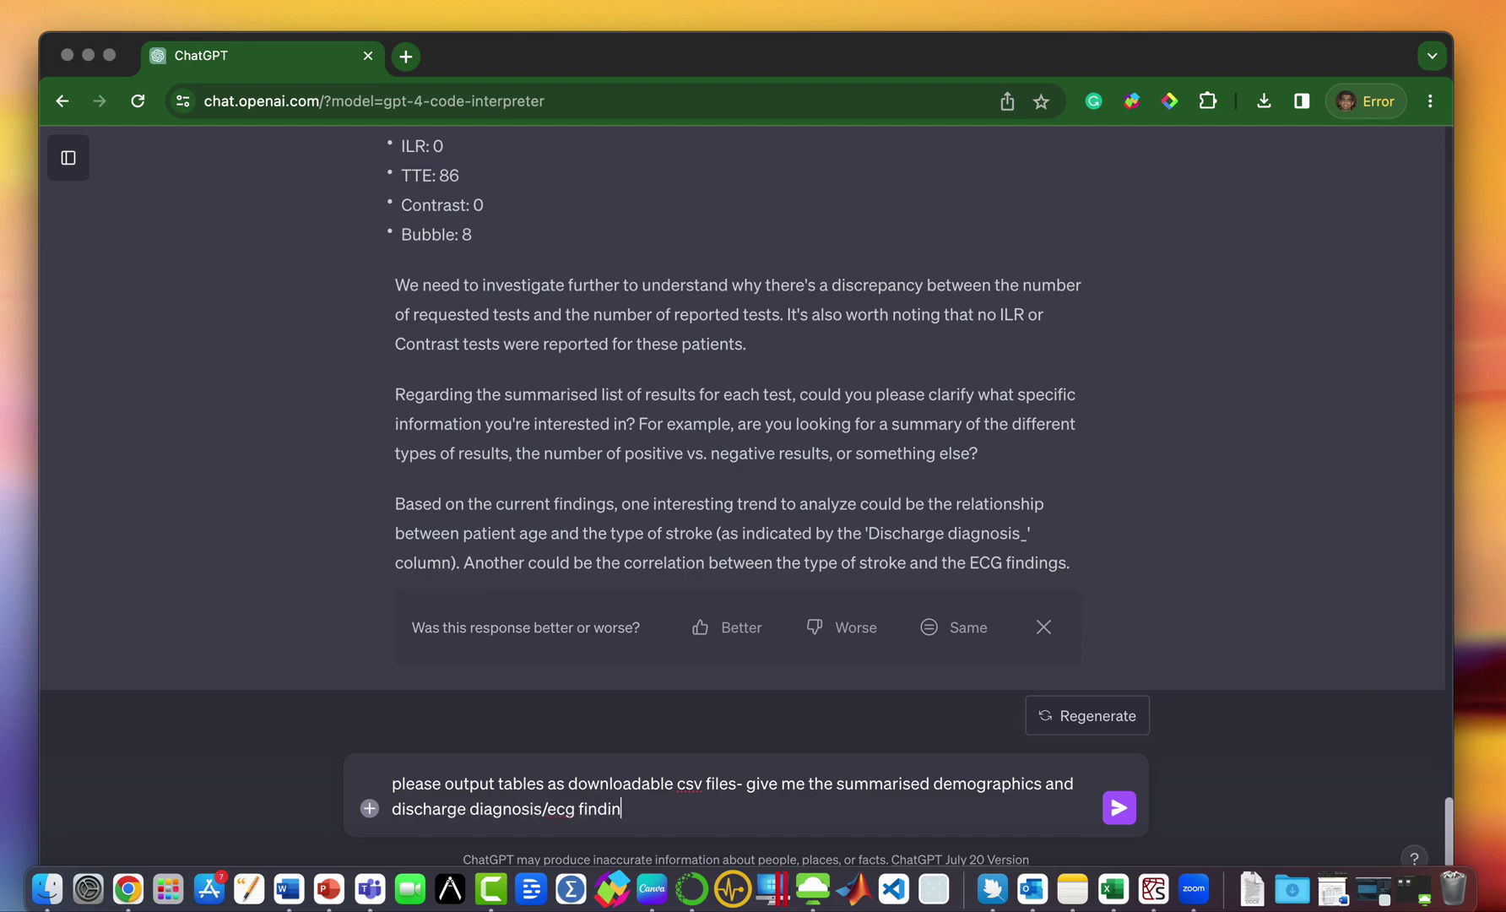
{"action": "type", "text": "gs to view in the v"}
{"action": "type", "text": "sv."}
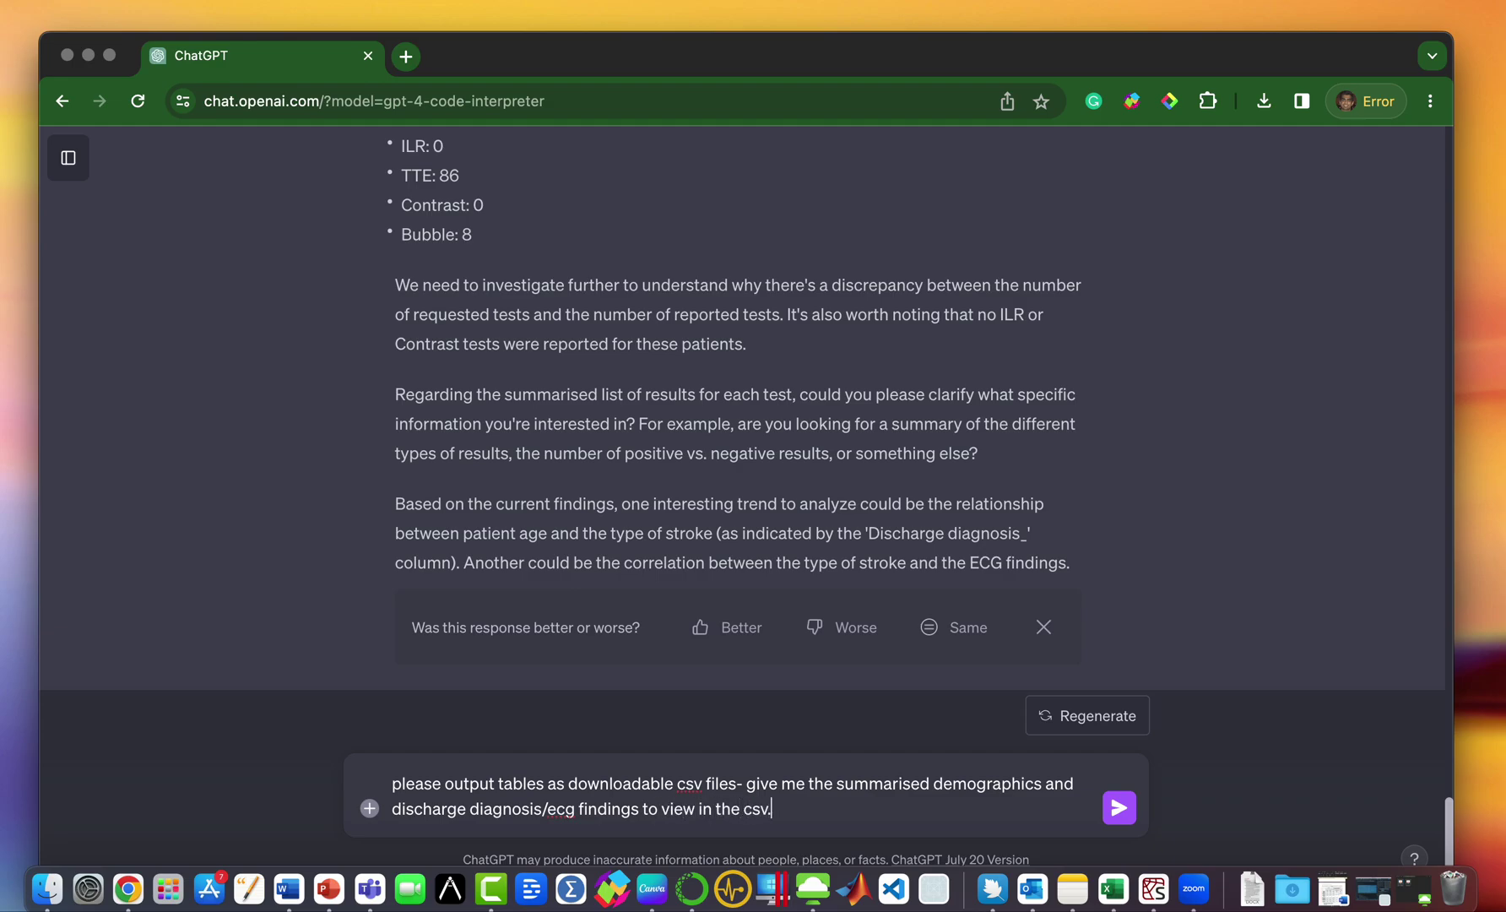
Add a paragraph stating interest in how many tests were requested for the cohort and asking for a table of this.
{"action": "key", "text": "shift+Return"}
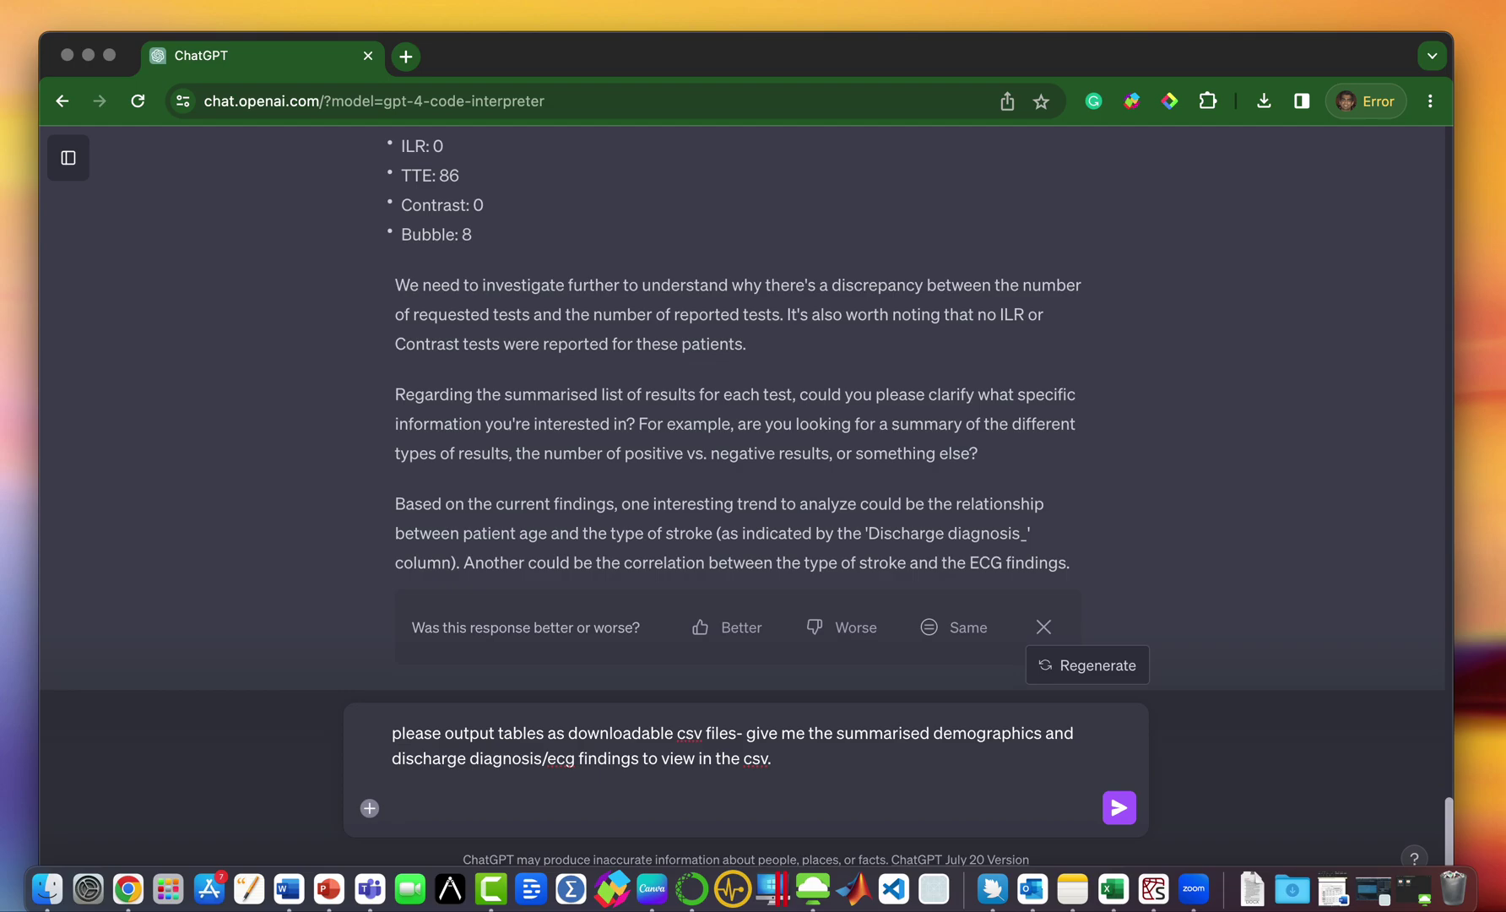
{"action": "type", "text": "i am interested in how ma"}
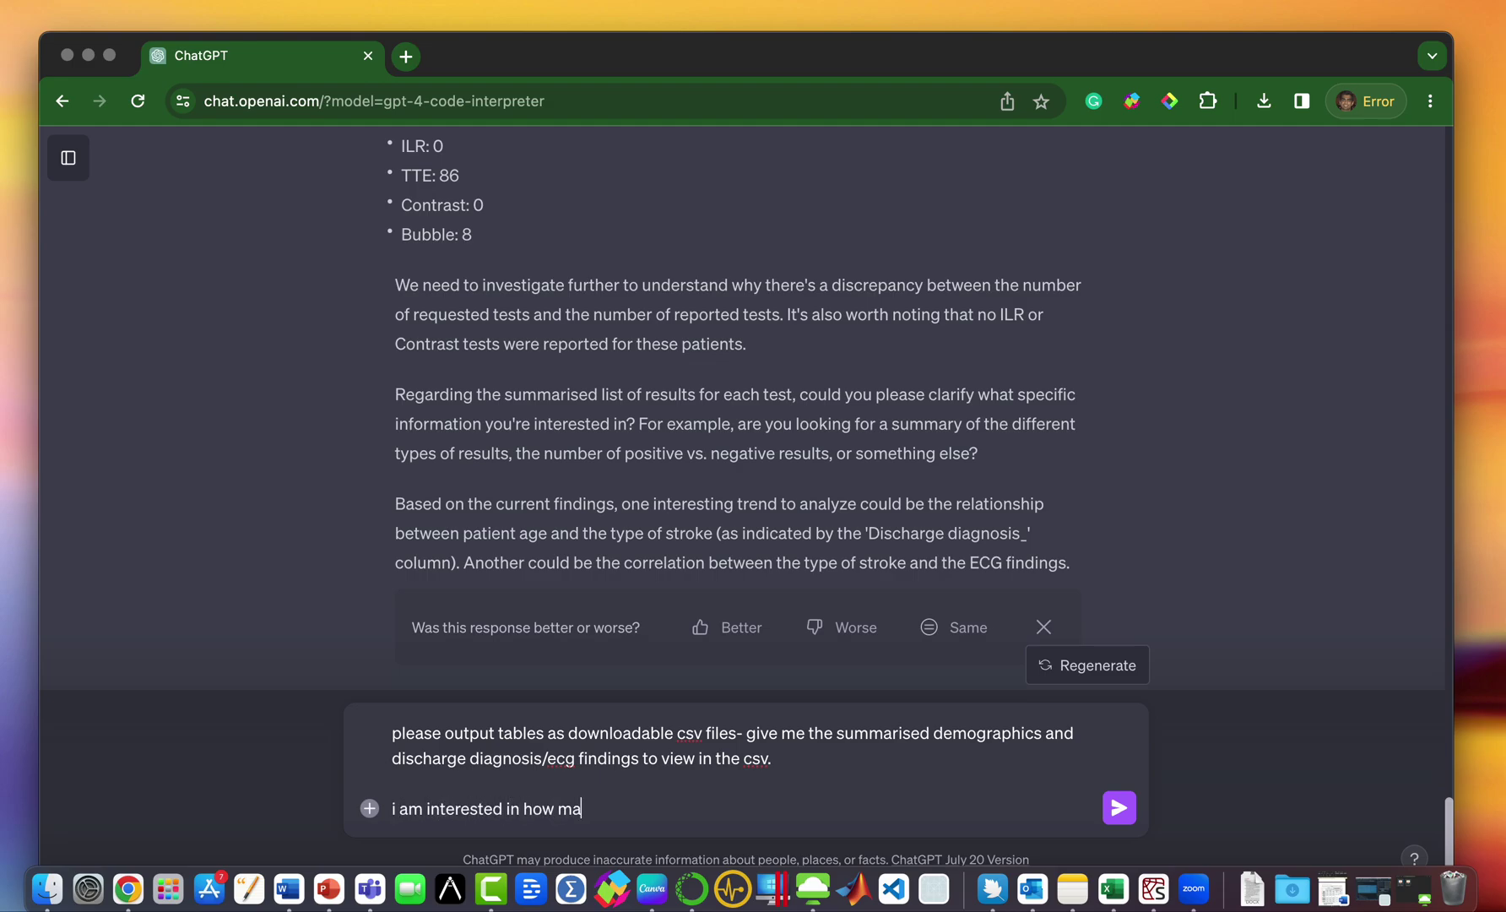
{"action": "type", "text": "ny tests were requested for the cohort."}
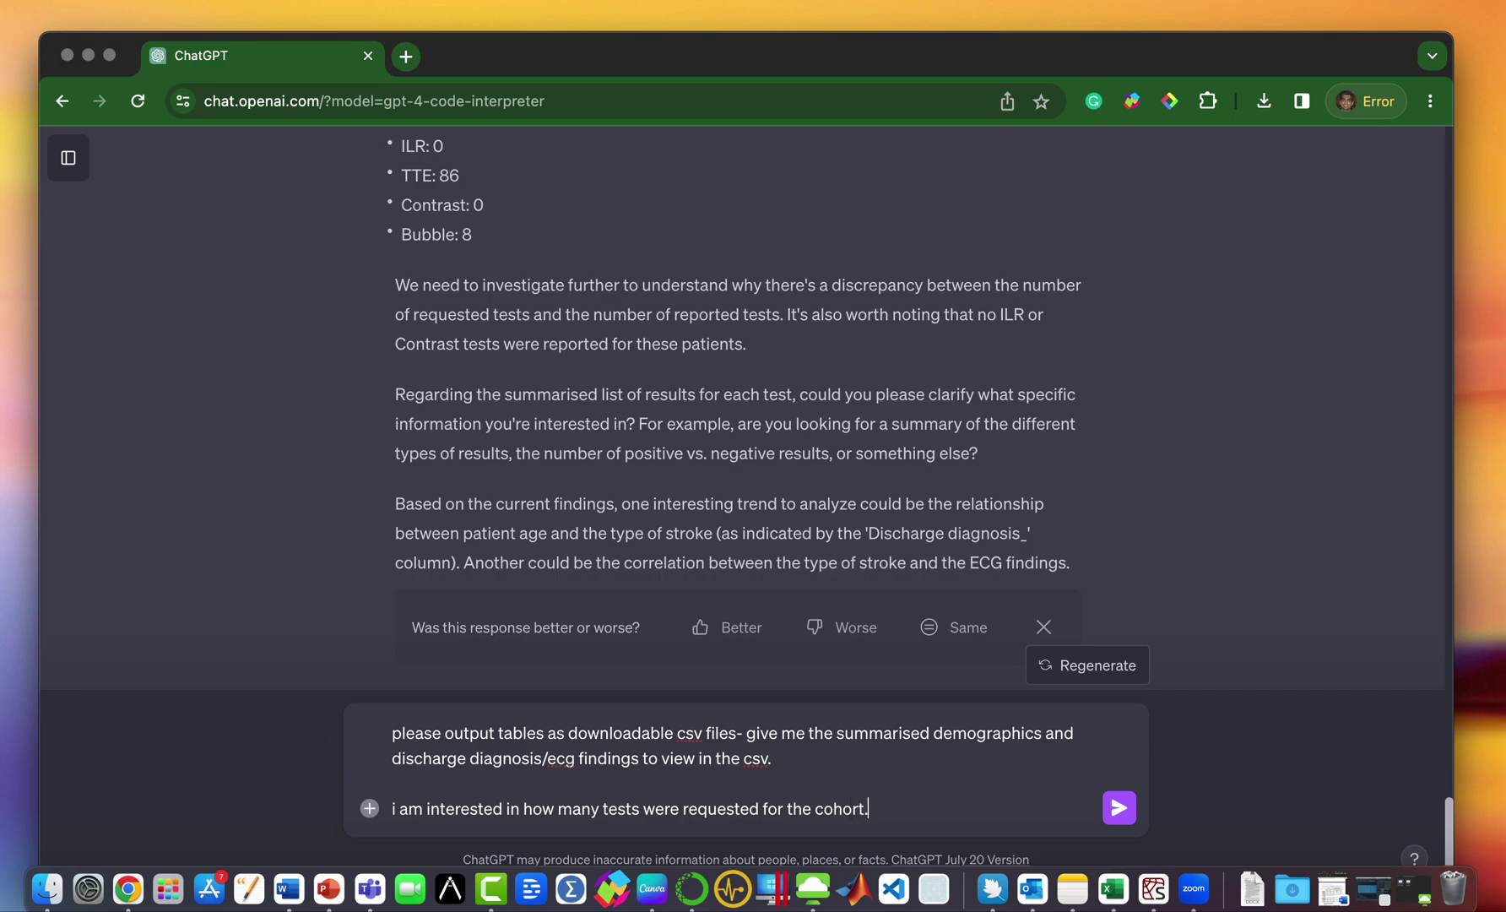
{"action": "type", "text": " please produce a tab"}
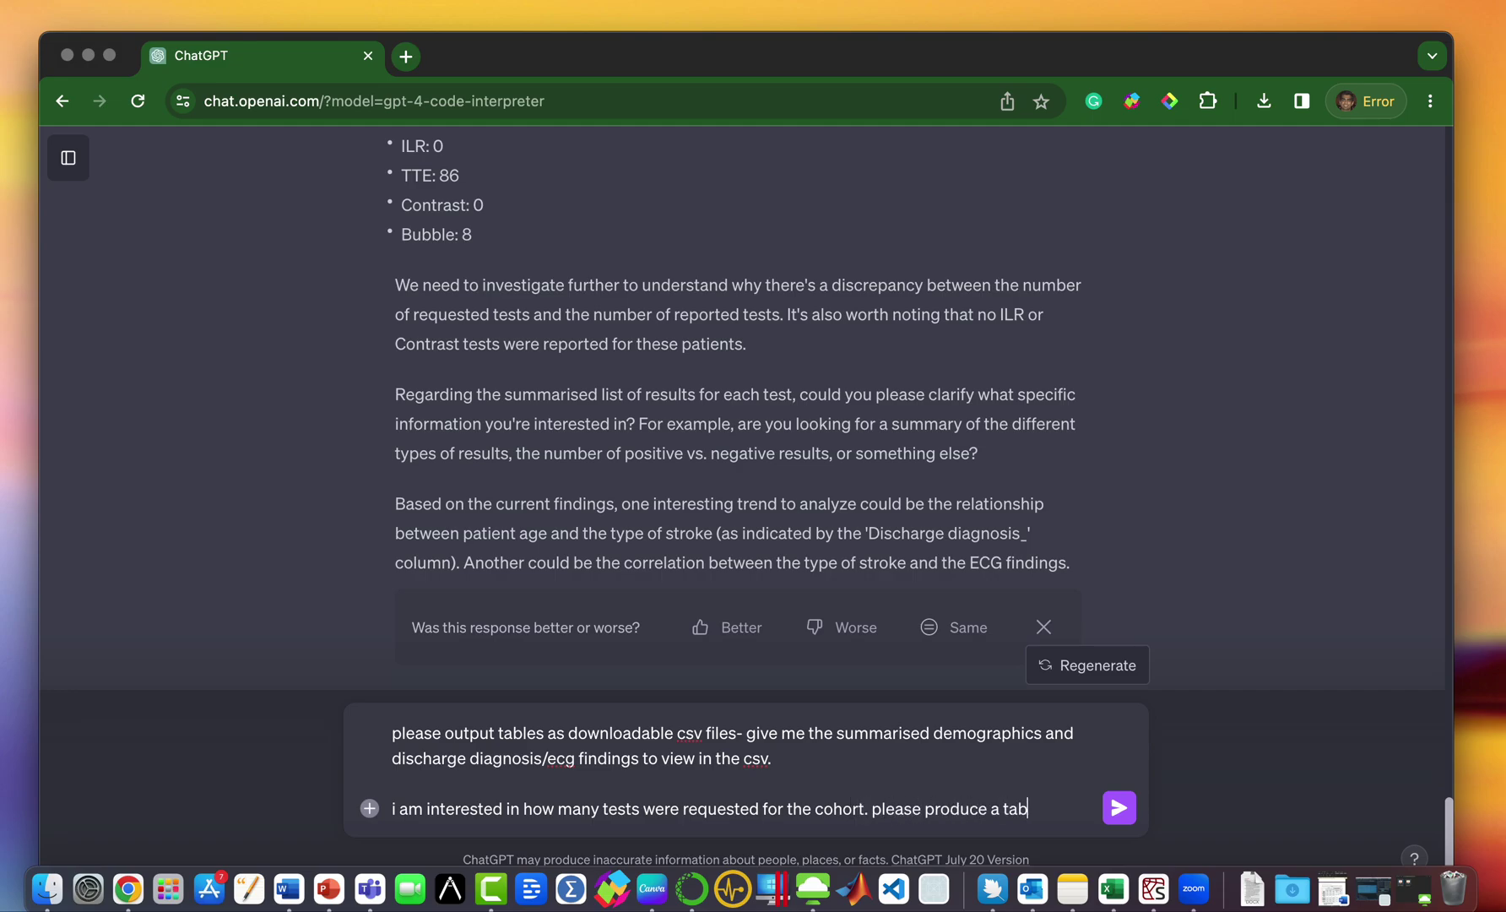
{"action": "type", "text": "his"}
Copy the response's test counts from Holter to Bubble into the prompt and ask also for the % of the total cohort.
{"action": "scroll", "coordinate": [742, 342], "scroll_direction": "up", "scroll_amount": 3}
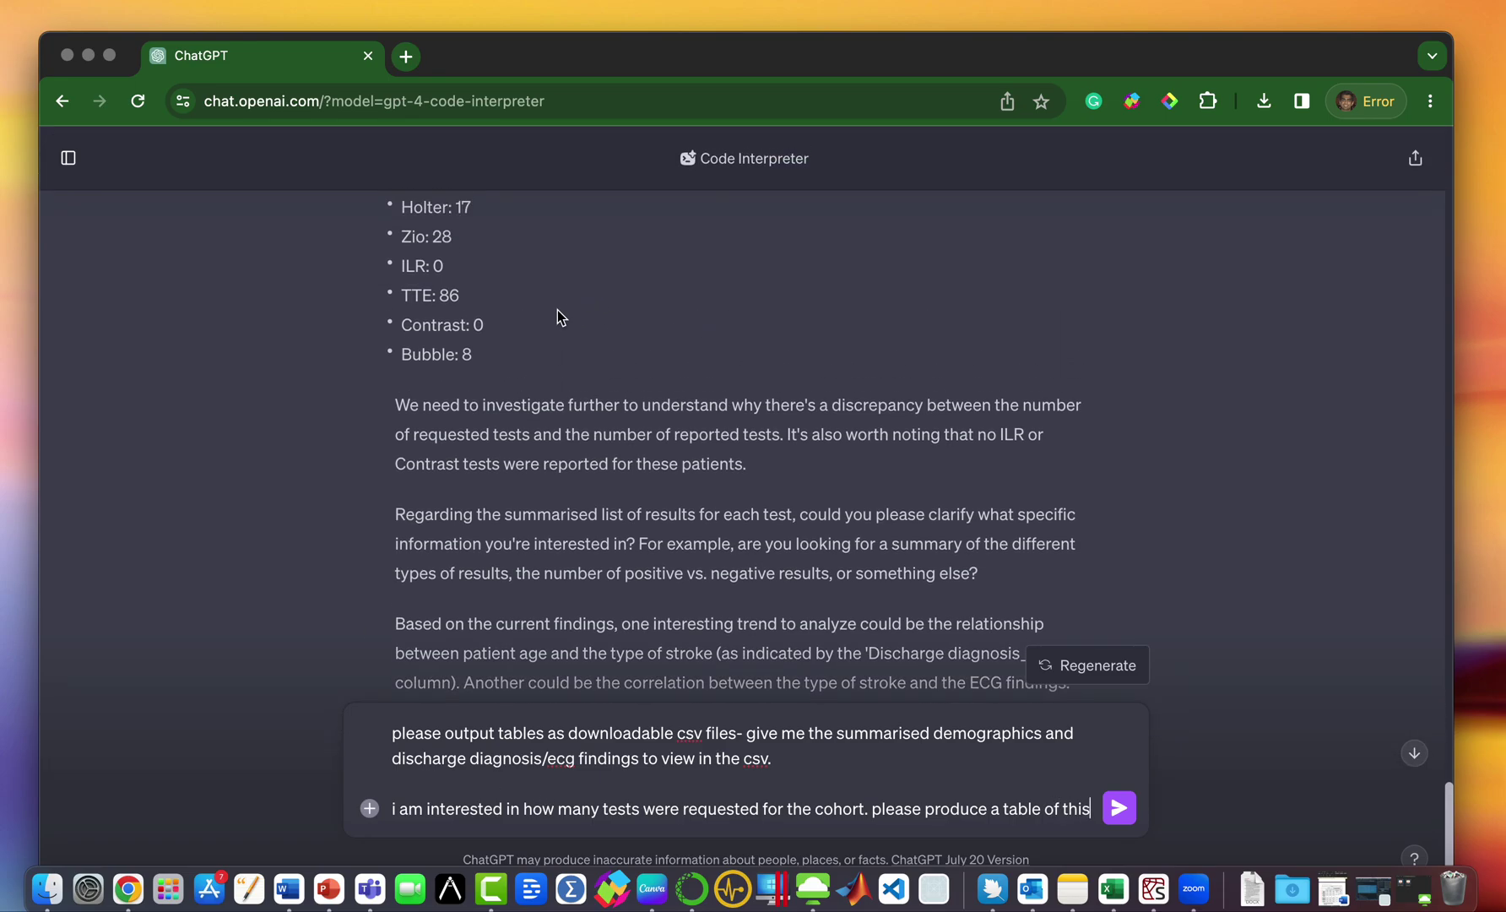
{"action": "mouse_move", "coordinate": [478, 356]}
{"action": "left_mouse_down"}
{"action": "mouse_move", "coordinate": [448, 279]}
{"action": "mouse_move", "coordinate": [391, 274]}
{"action": "left_mouse_up"}
{"action": "key", "text": "super+c"}
{"action": "scroll", "coordinate": [577, 459], "scroll_direction": "down", "scroll_amount": 3}
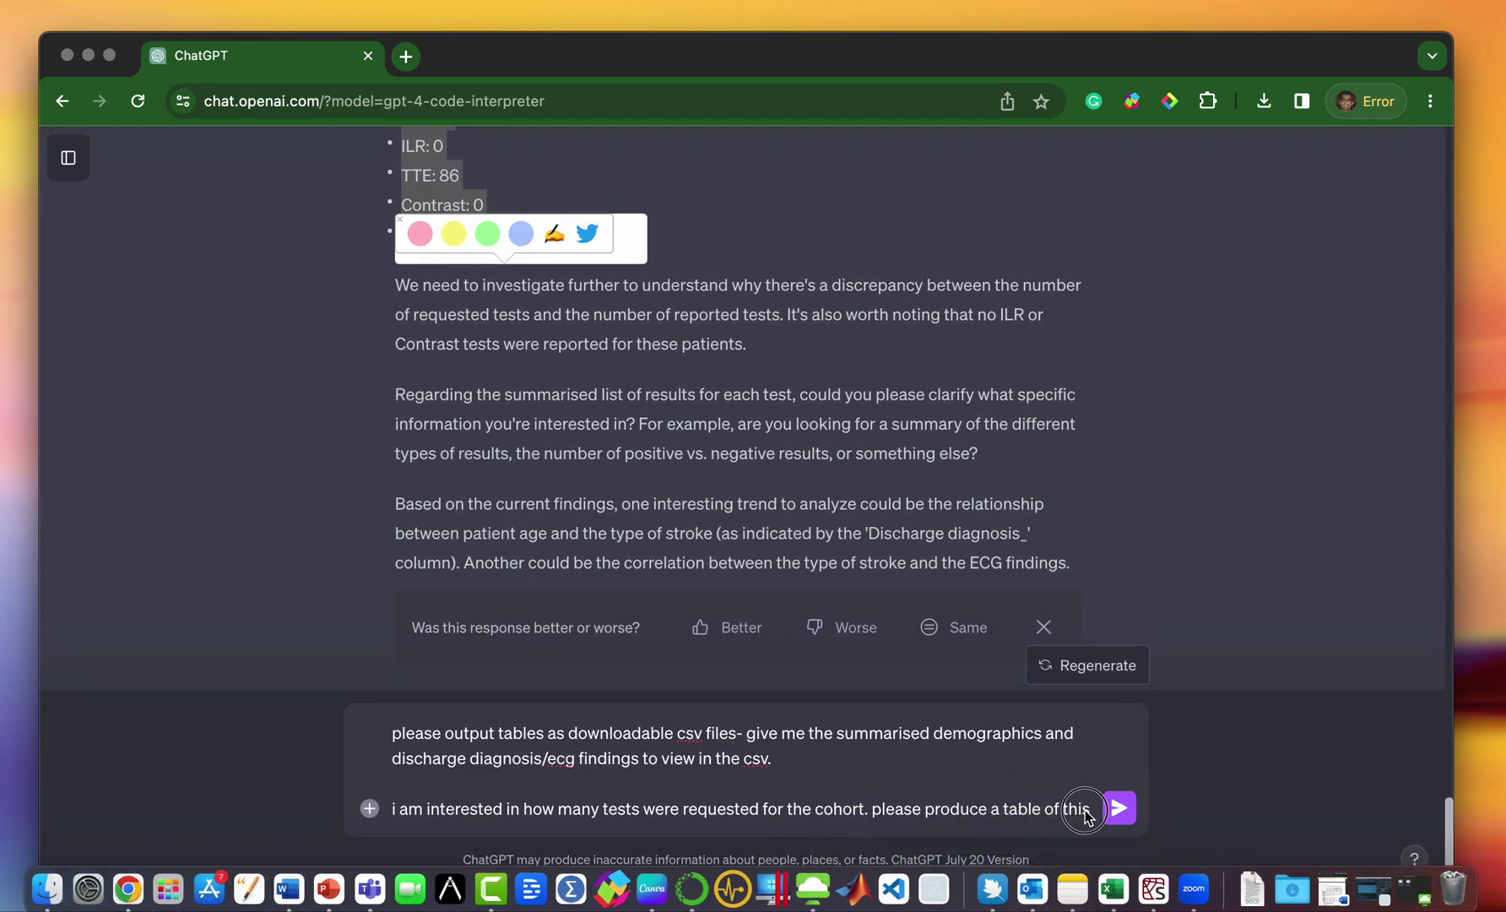
{"action": "left_click", "coordinate": [1086, 813]}
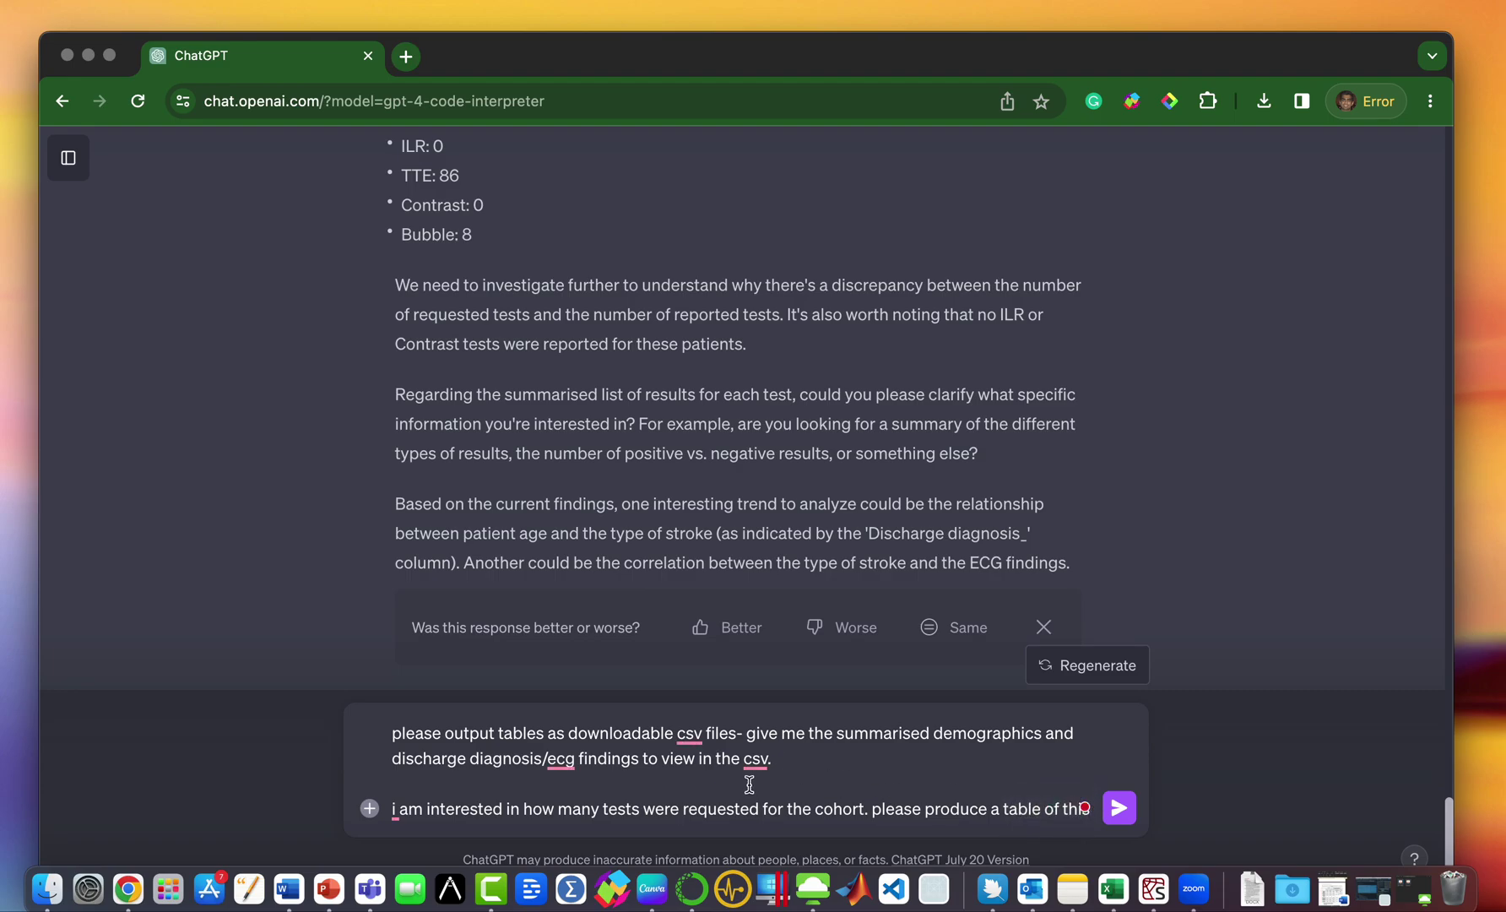
{"action": "key", "text": "shift+Return"}
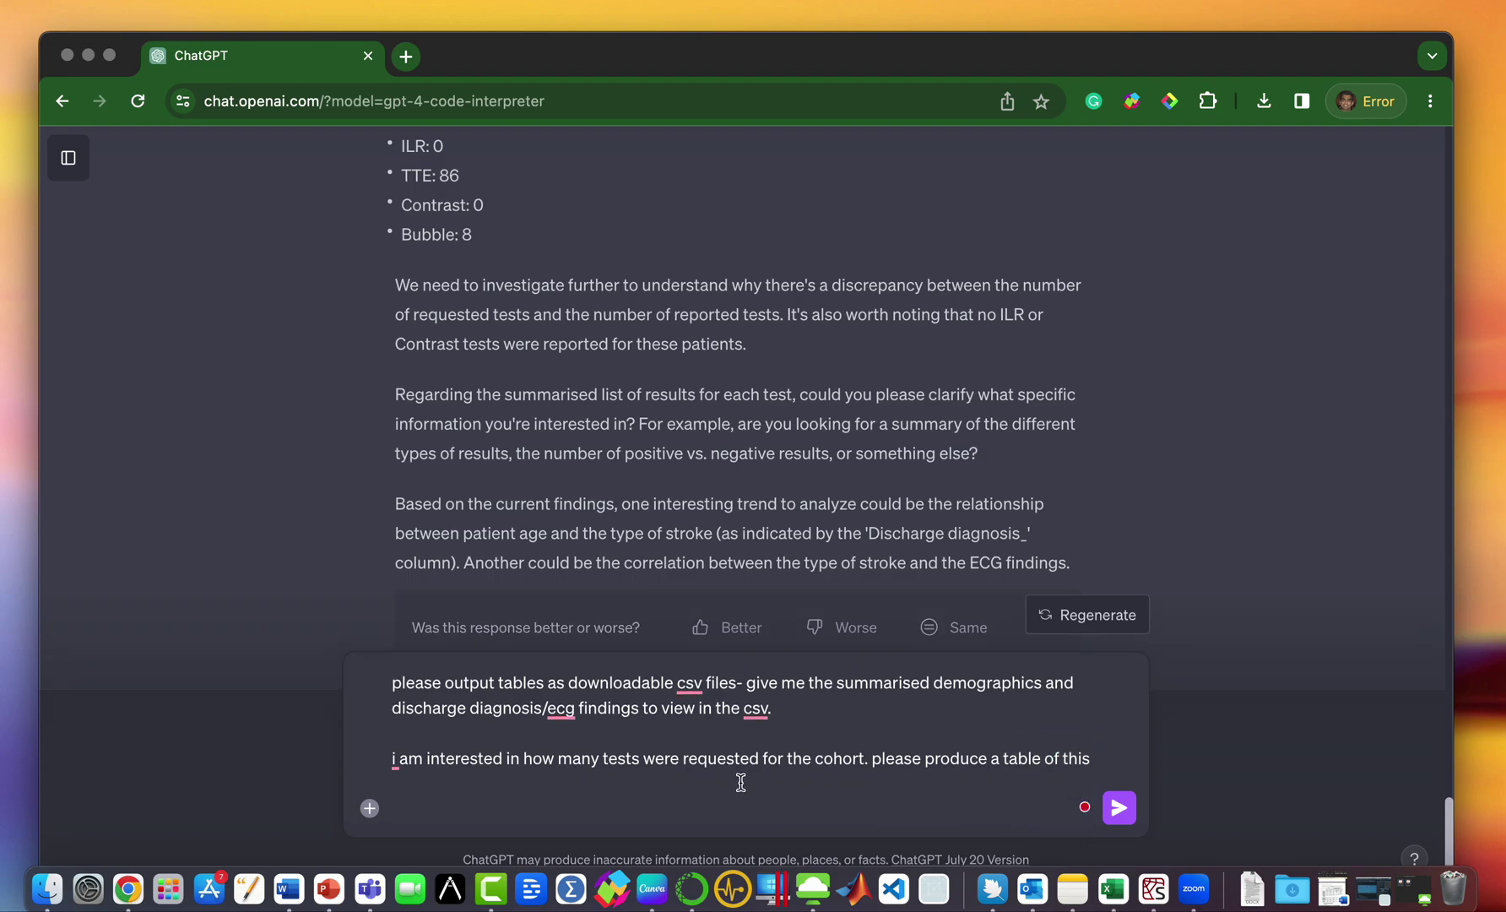
{"action": "key", "text": "super+v"}
{"action": "type", "text": "and also give me the % o"}
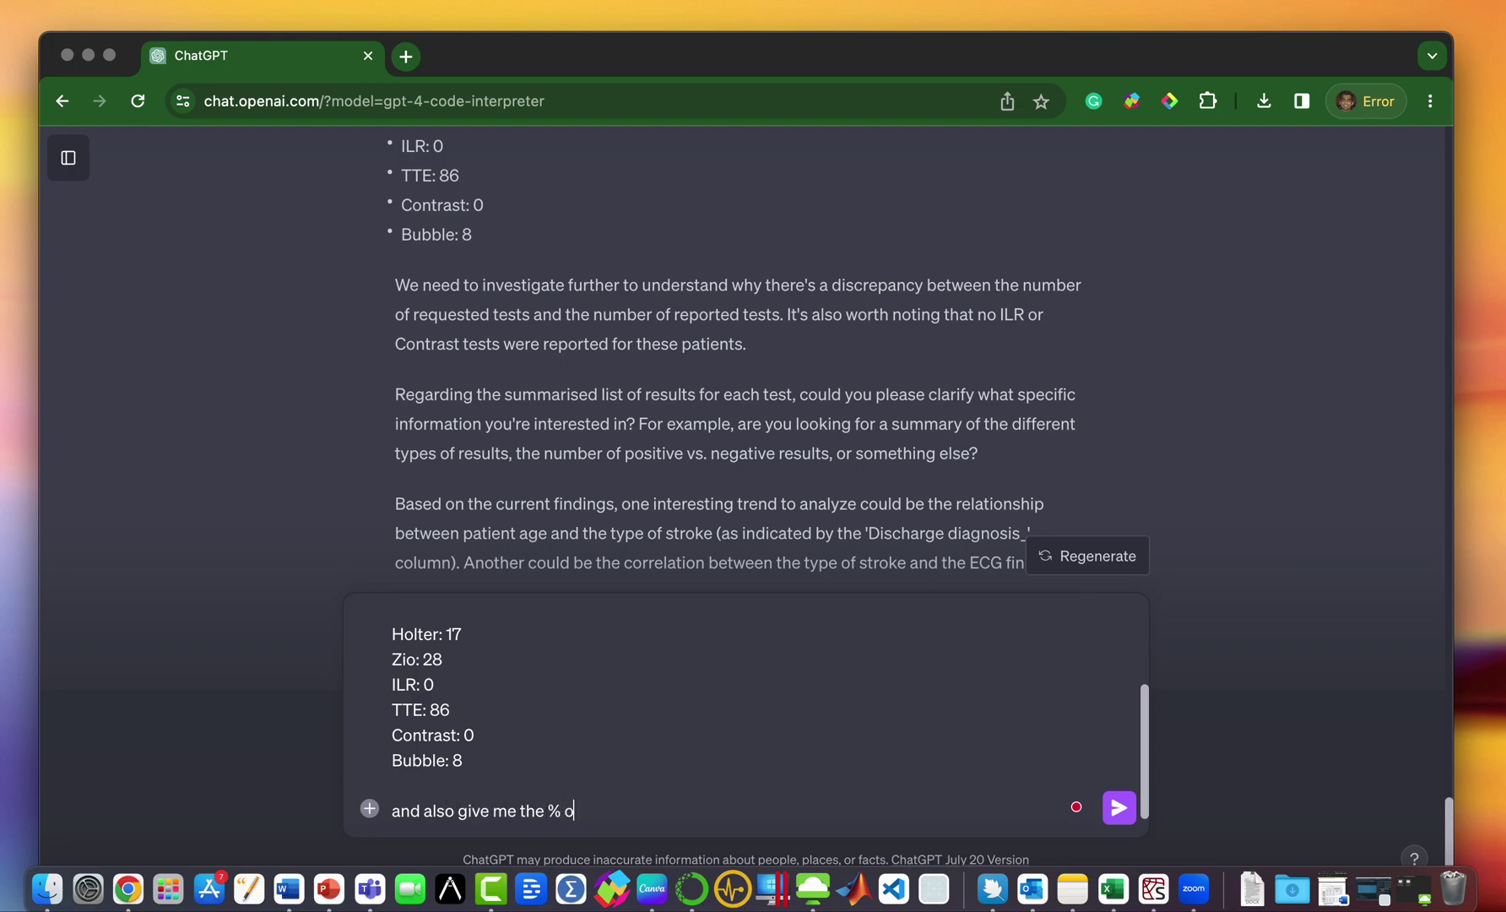
{"action": "type", "text": "f the total cohort."}
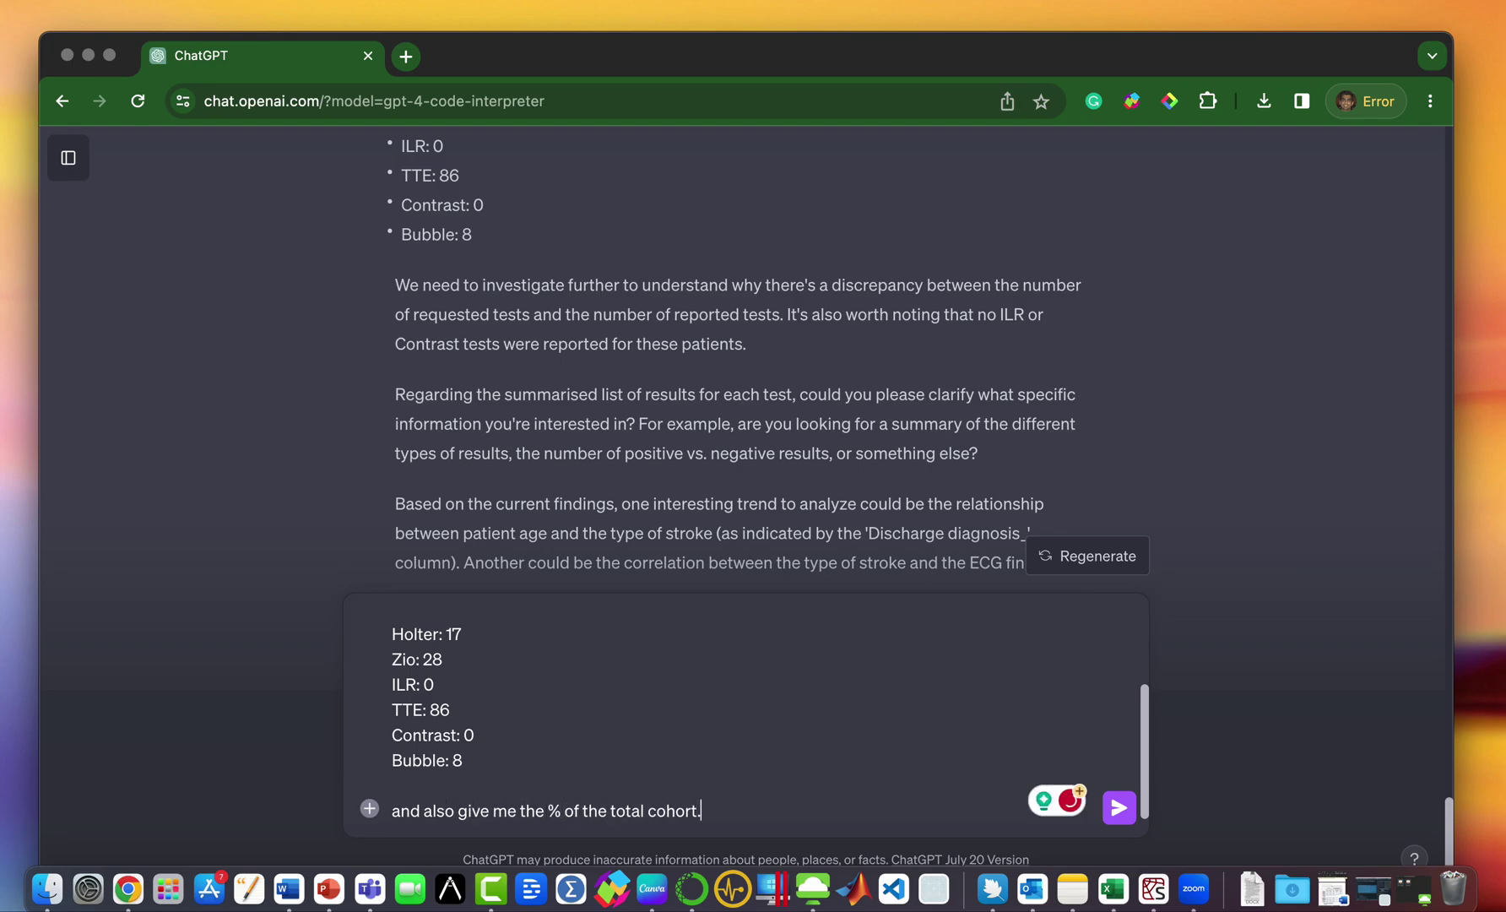
Add a request to summarise the types of stroke in patients with AF versus without, with the % of the group for each label.
{"action": "key", "text": "shift+Return"}
{"action": "key", "text": "shift+Return"}
{"action": "type", "text": "can you sum"}
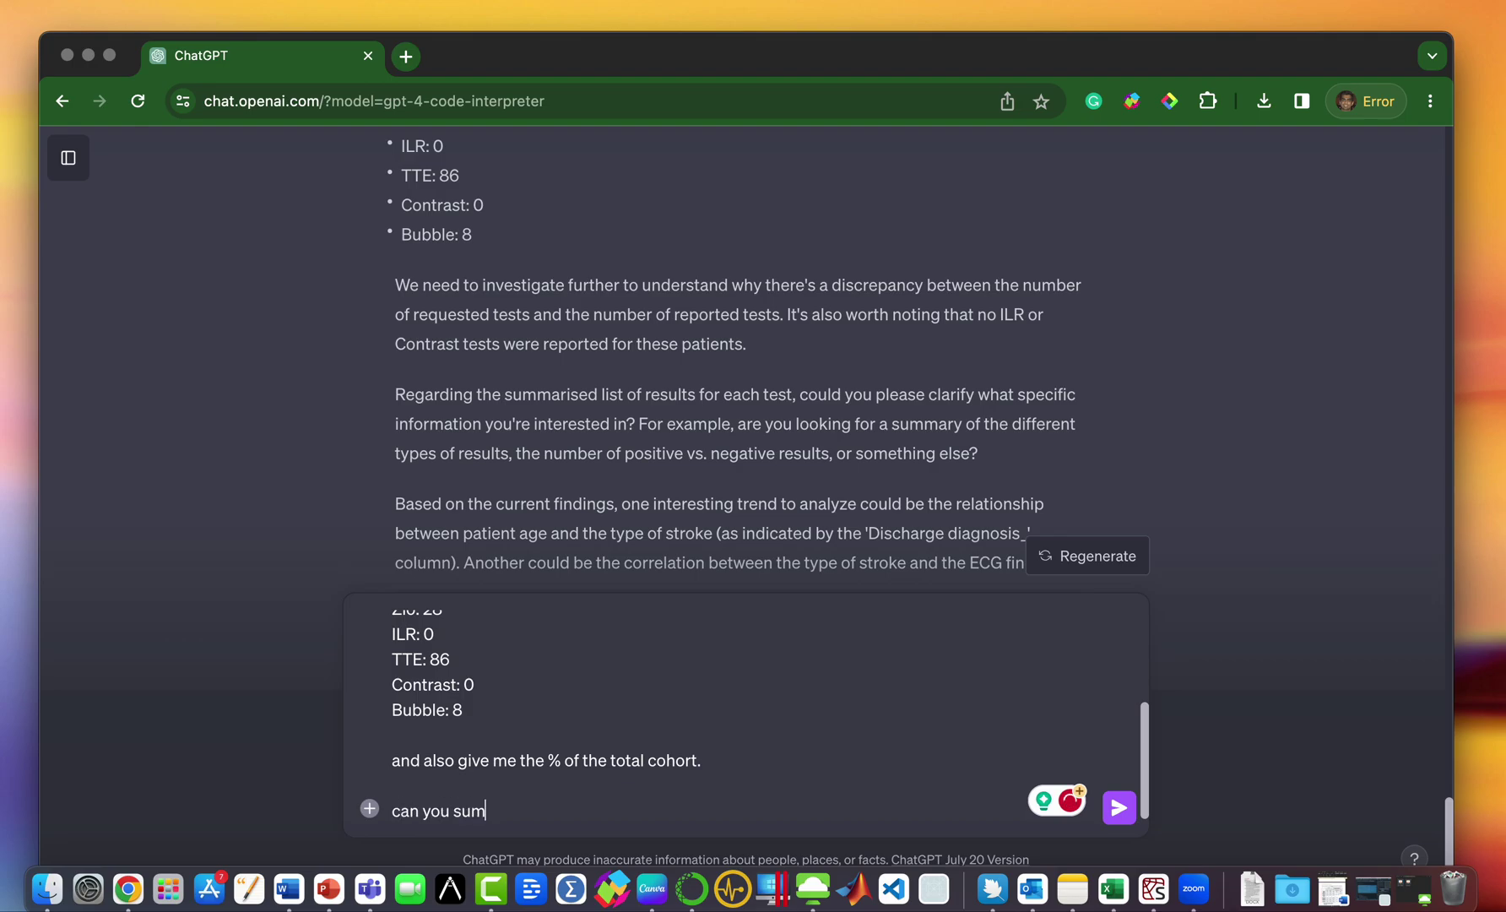
{"action": "type", "text": "marise also the types of stro"}
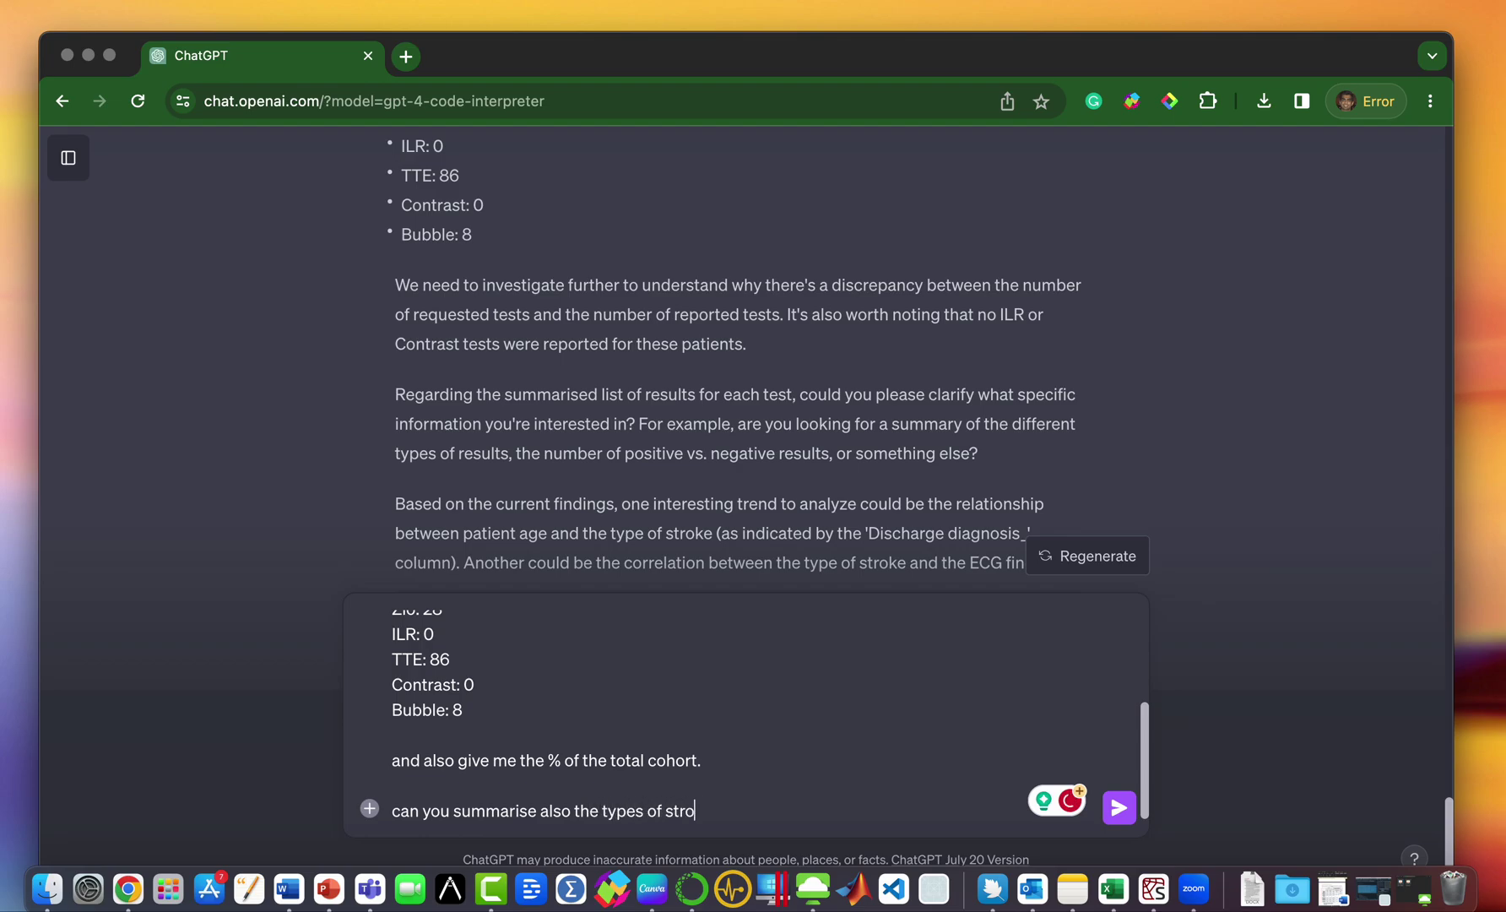
{"action": "type", "text": "ke seen in patients w"}
{"action": "type", "text": "ith "}
{"action": "type", "text": "AF versus w"}
{"action": "key", "text": "BackSpace"}
{"action": "type", "text": "versus without. tell me the "}
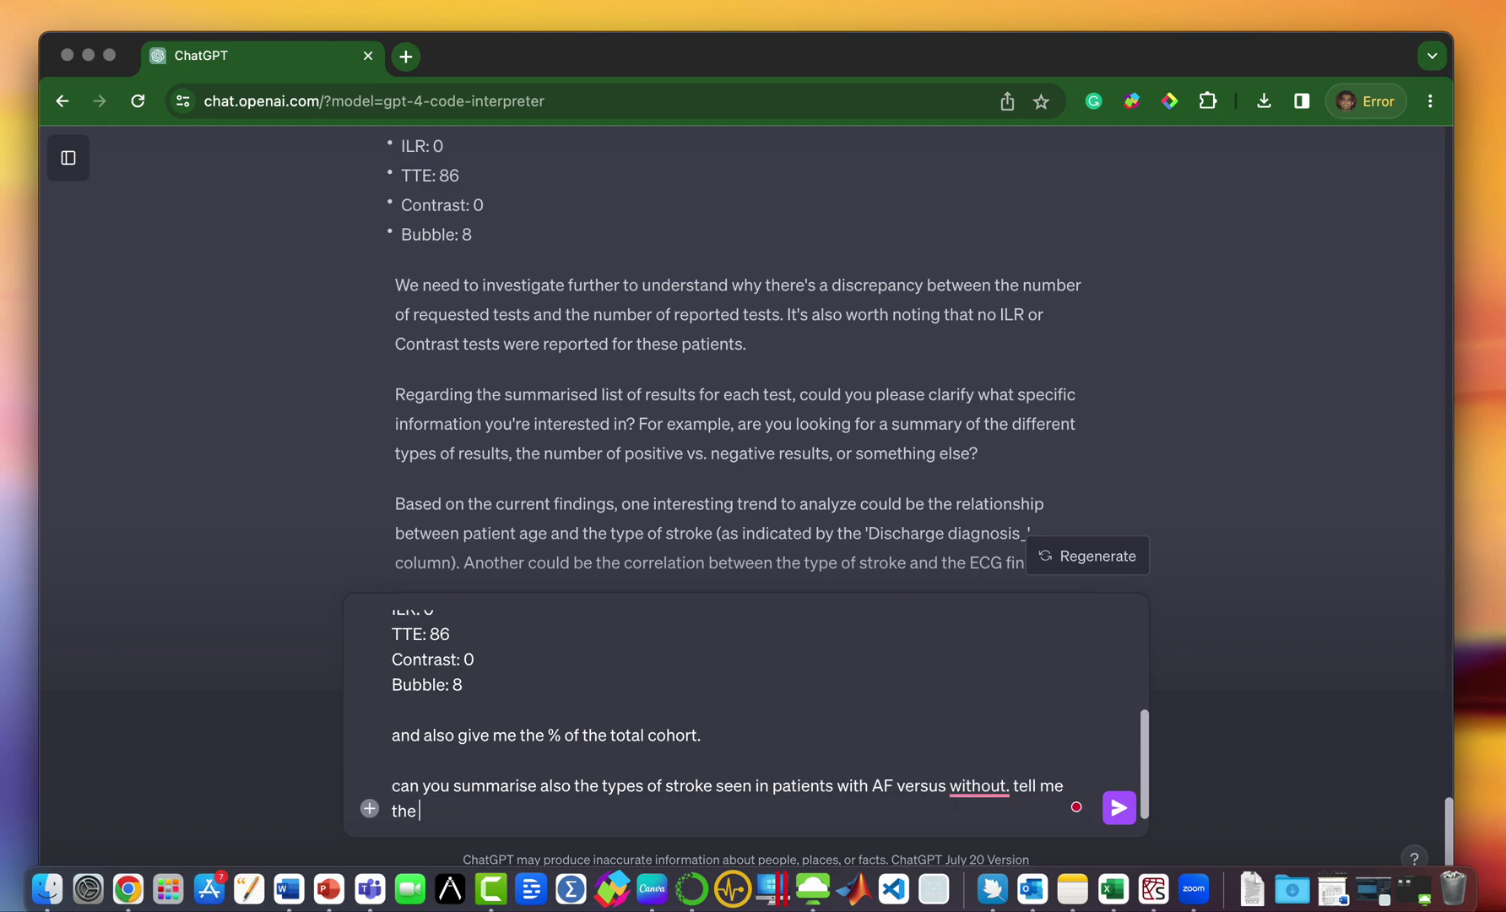
{"action": "type", "text": "% of the coh"}
{"action": "type", "text": "group"}
{"action": "type", "text": " for each label."}
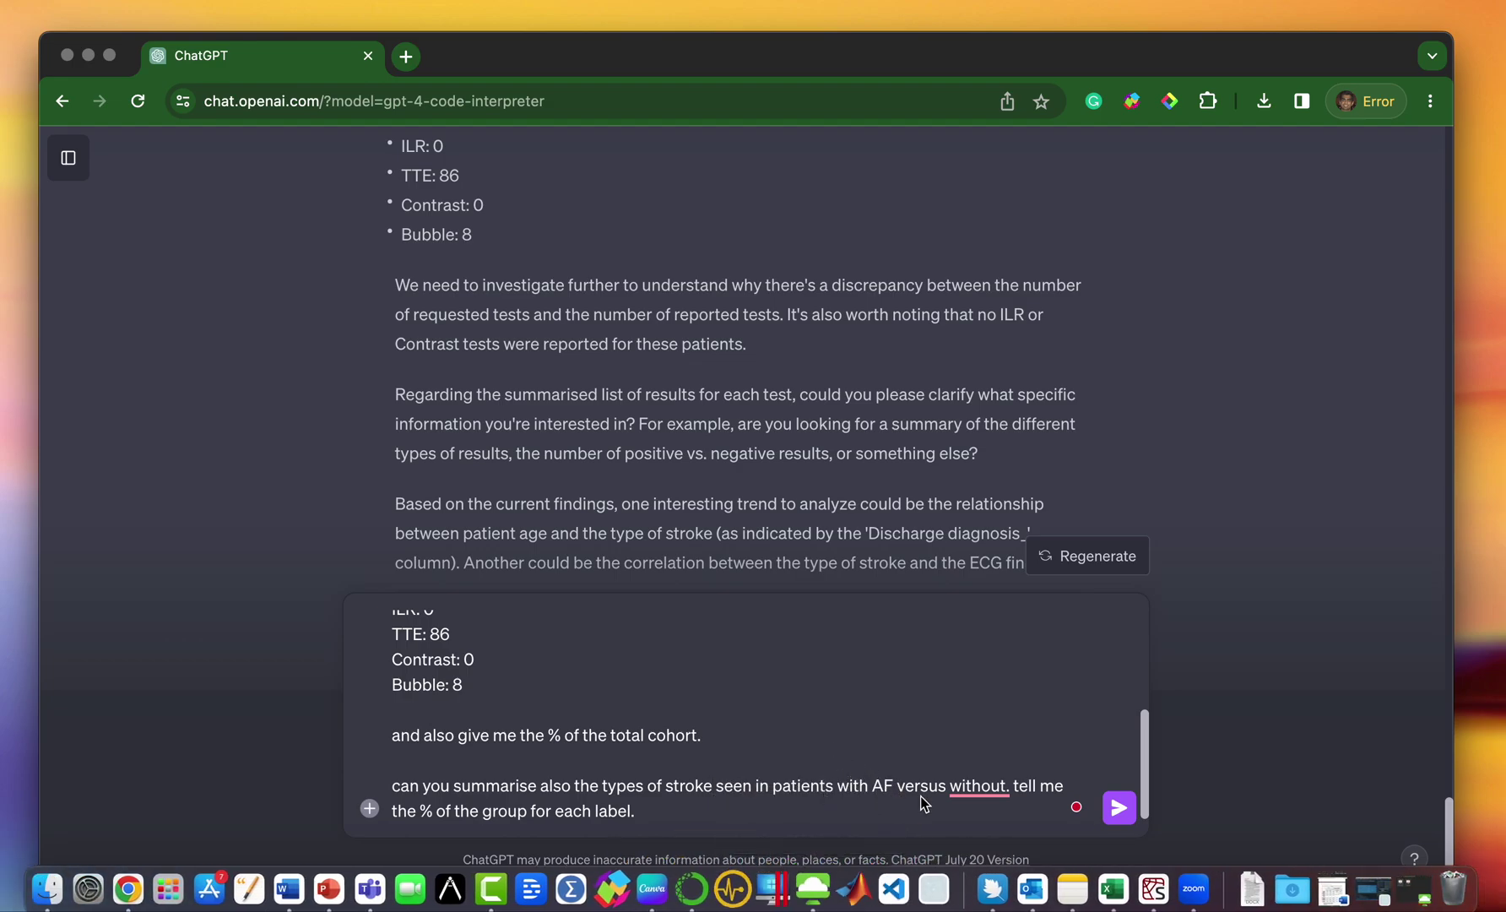
Add a final line asking to produce the results as csv tables to download, and send the prompt.
{"action": "mouse_move", "coordinate": [971, 791]}
{"action": "key", "text": "shift+Return"}
{"action": "key", "text": "shift+Return"}
{"action": "type", "text": "produce "}
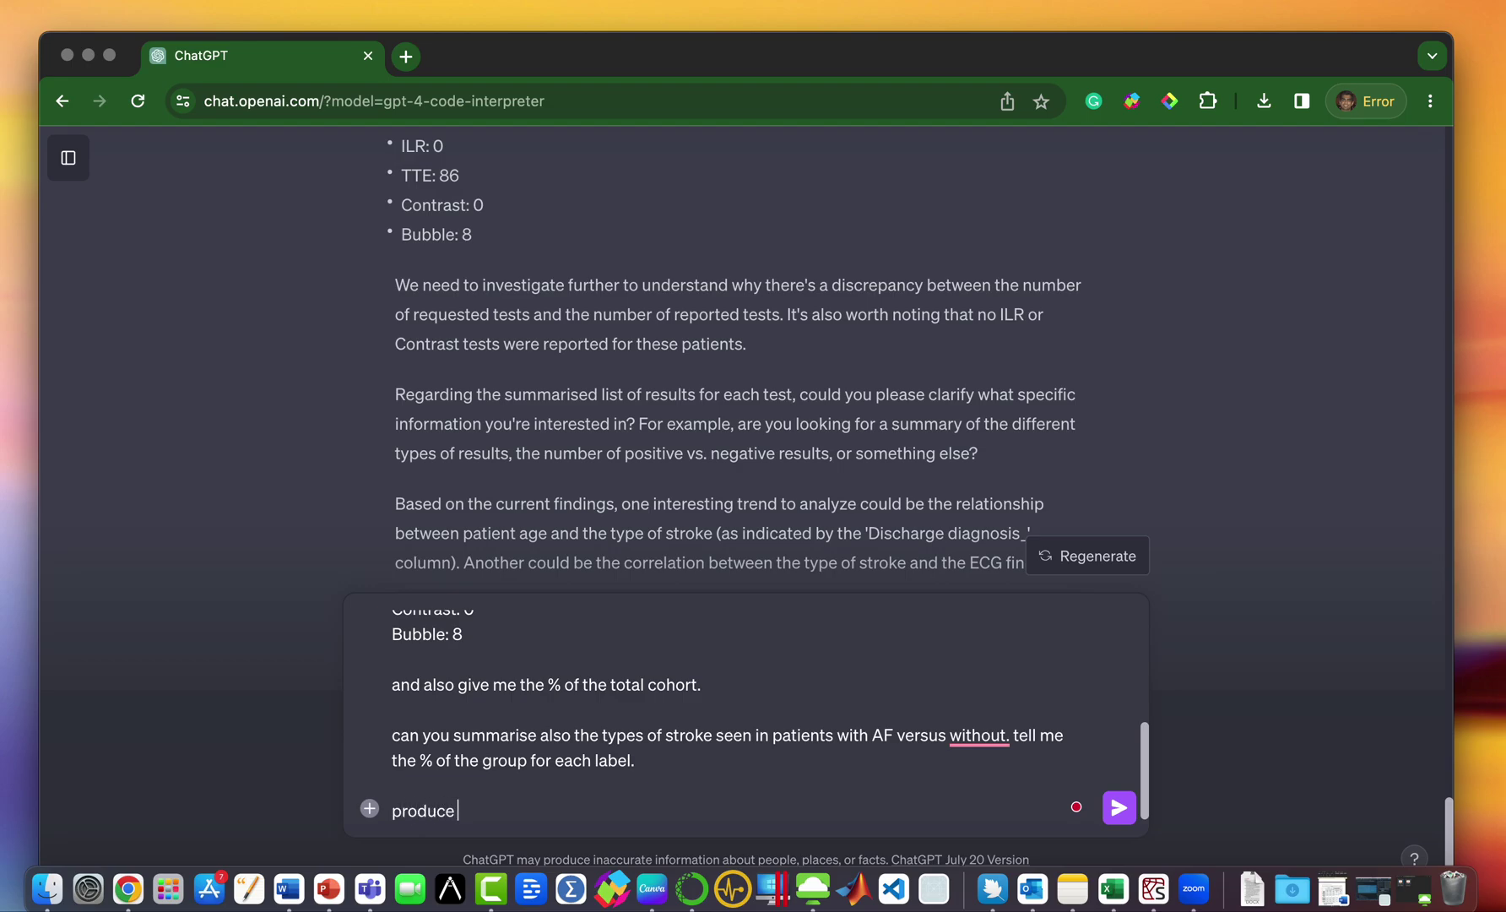
{"action": "type", "text": "the results as csv table"}
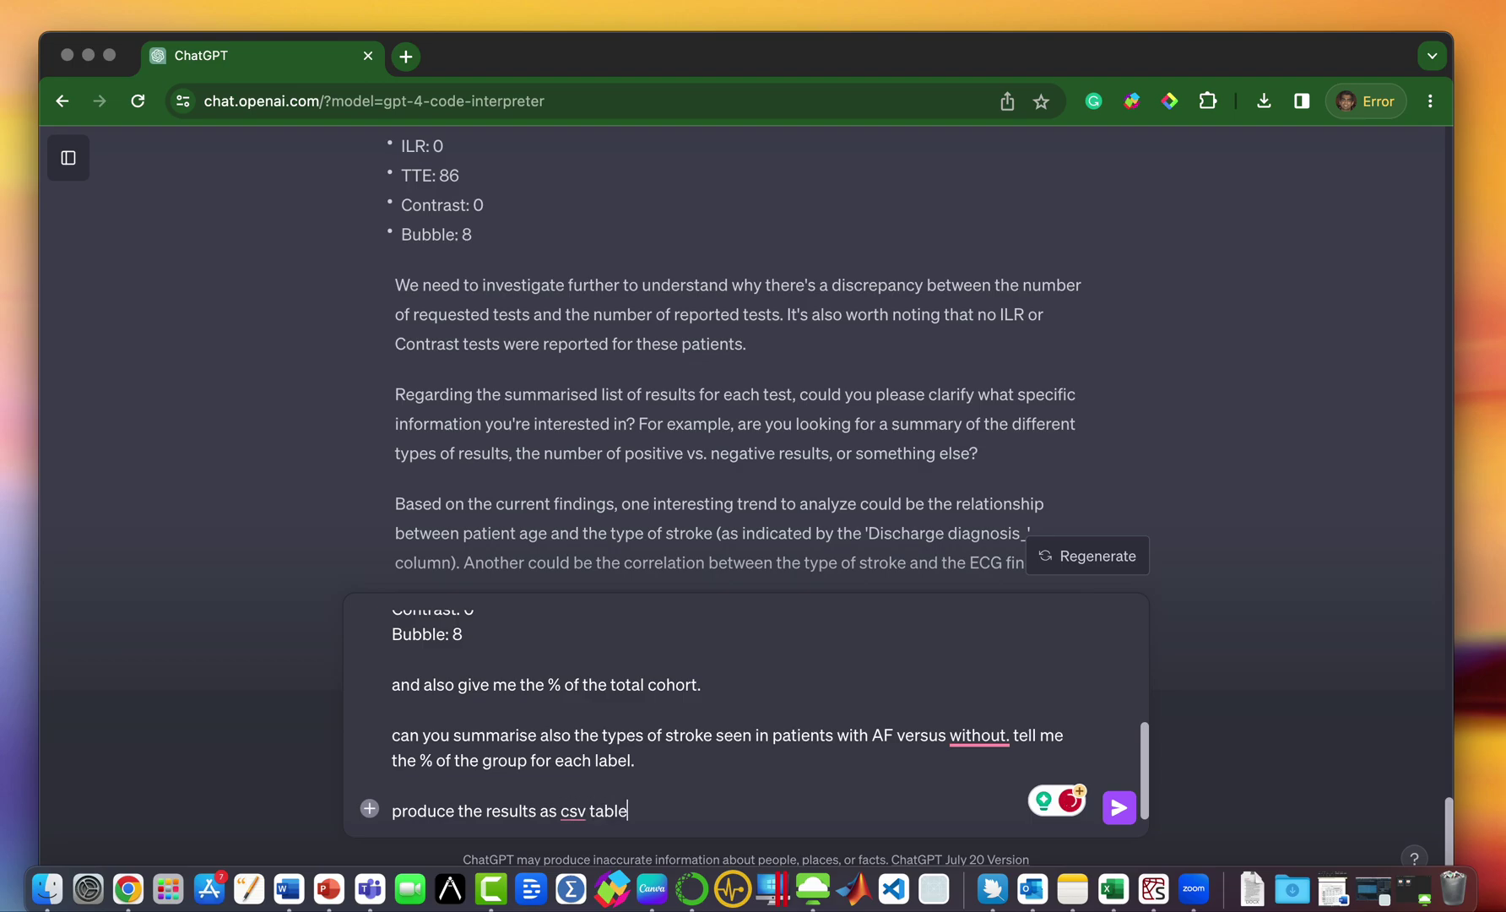
{"action": "type", "text": "s to download"}
{"action": "key", "text": "Return"}
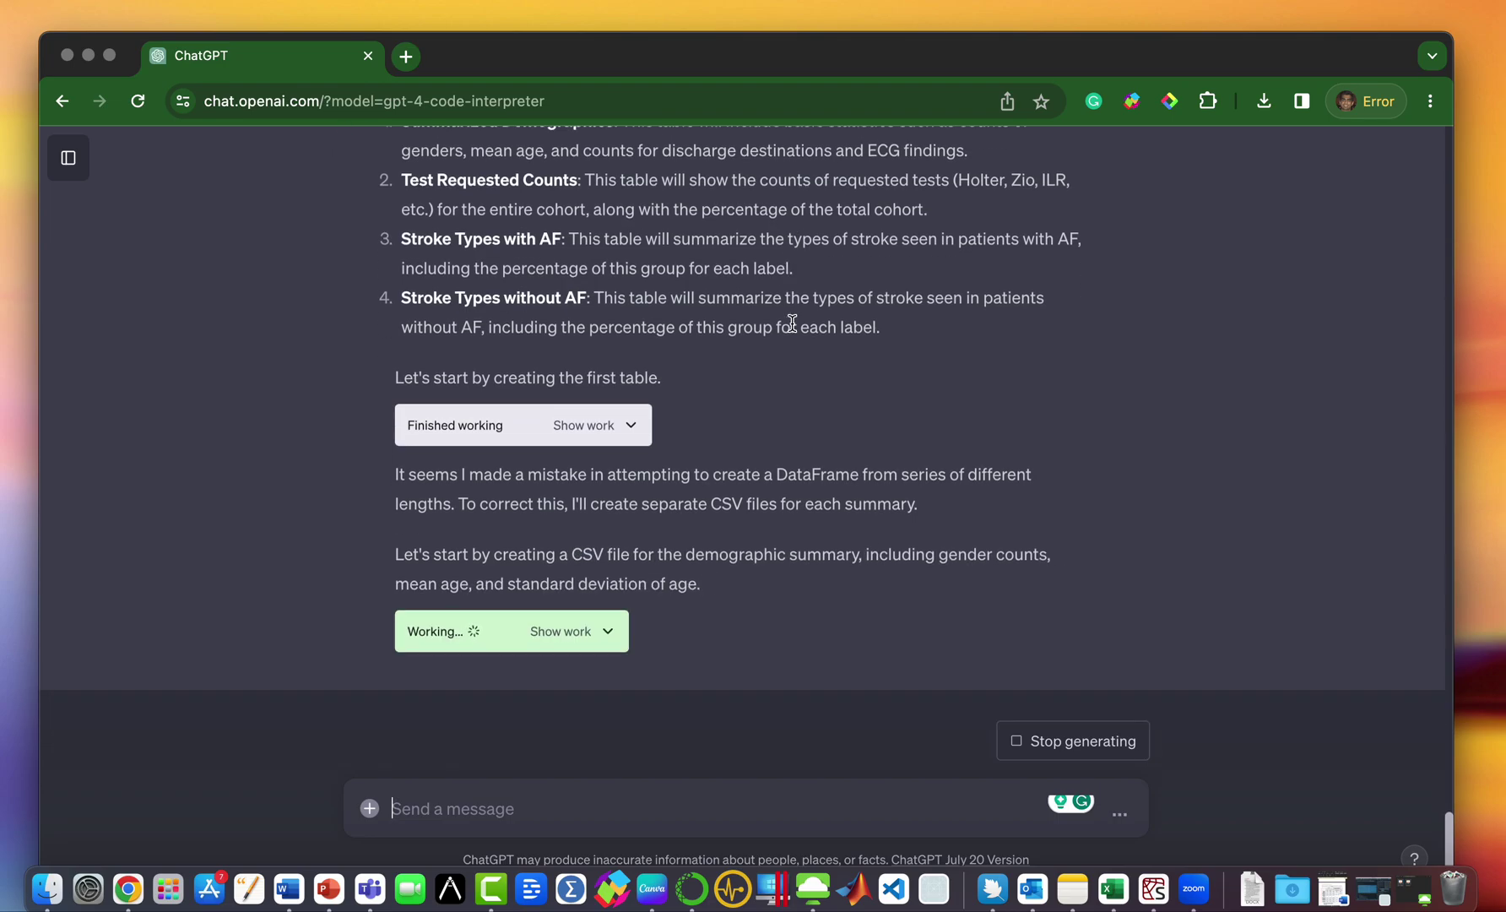
Examine the code and error output behind the first summarised demographics table.
{"action": "left_click", "coordinate": [618, 430]}
{"action": "scroll", "coordinate": [499, 352], "scroll_direction": "up", "scroll_amount": 7}
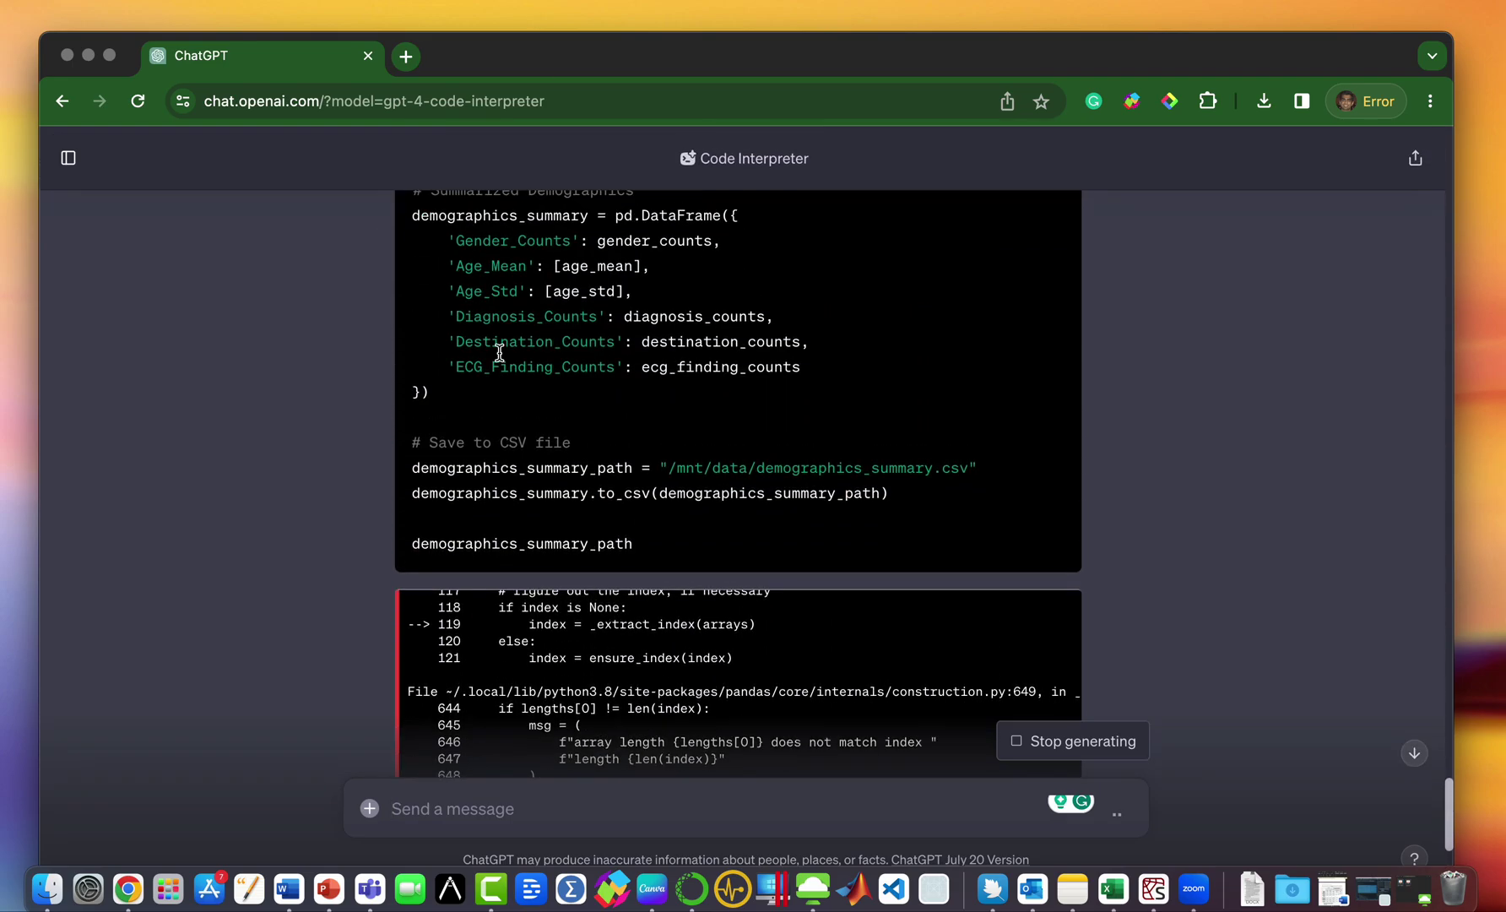
{"action": "scroll", "coordinate": [500, 353], "scroll_direction": "up", "scroll_amount": 1}
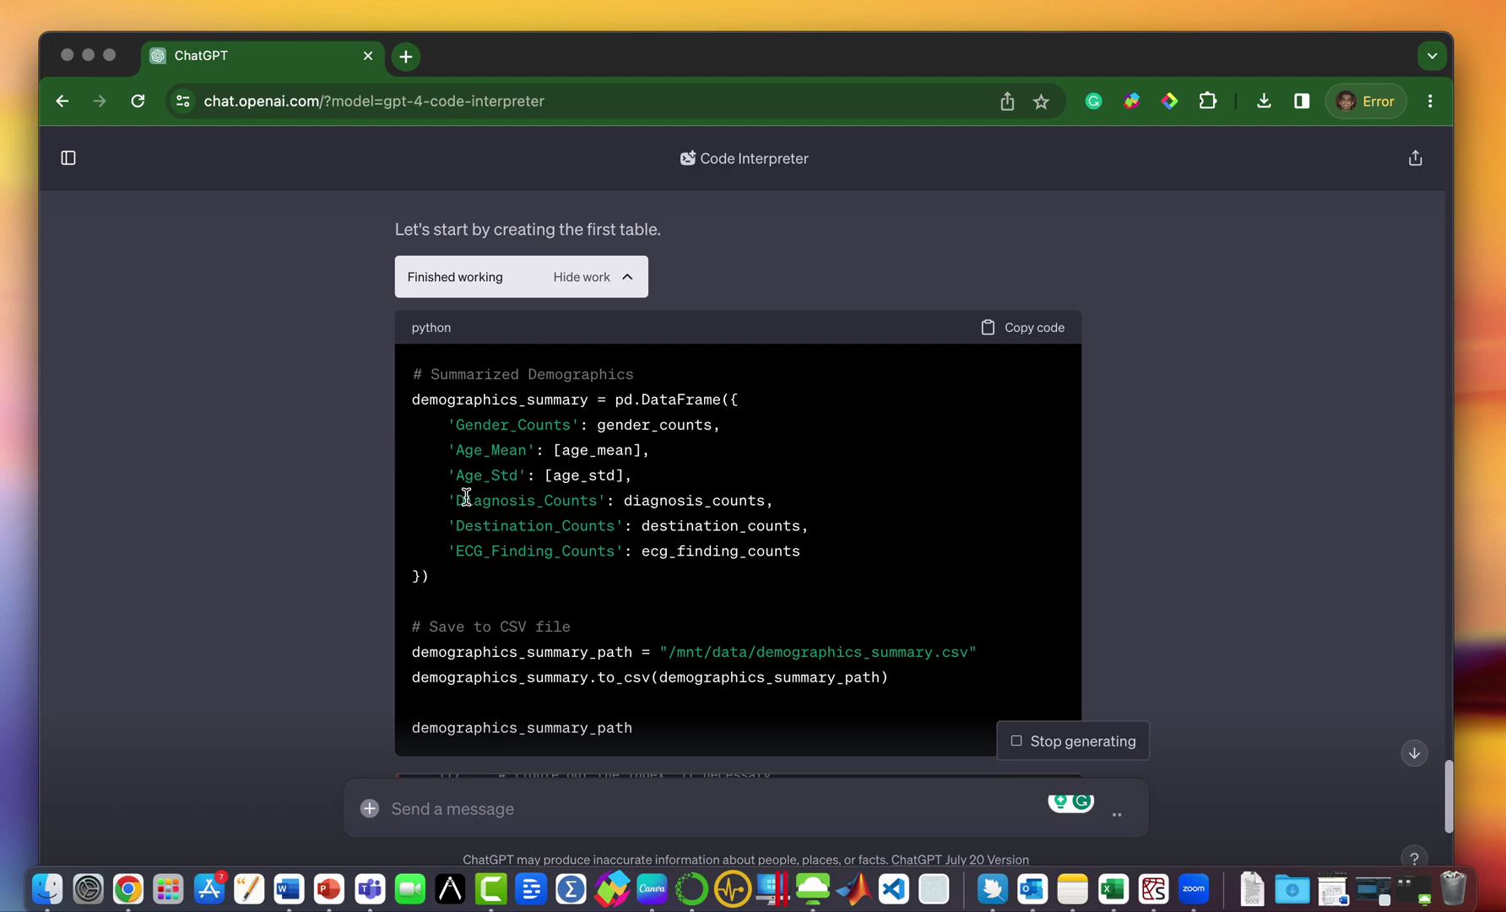
{"action": "scroll", "coordinate": [524, 574], "scroll_direction": "down", "scroll_amount": 10}
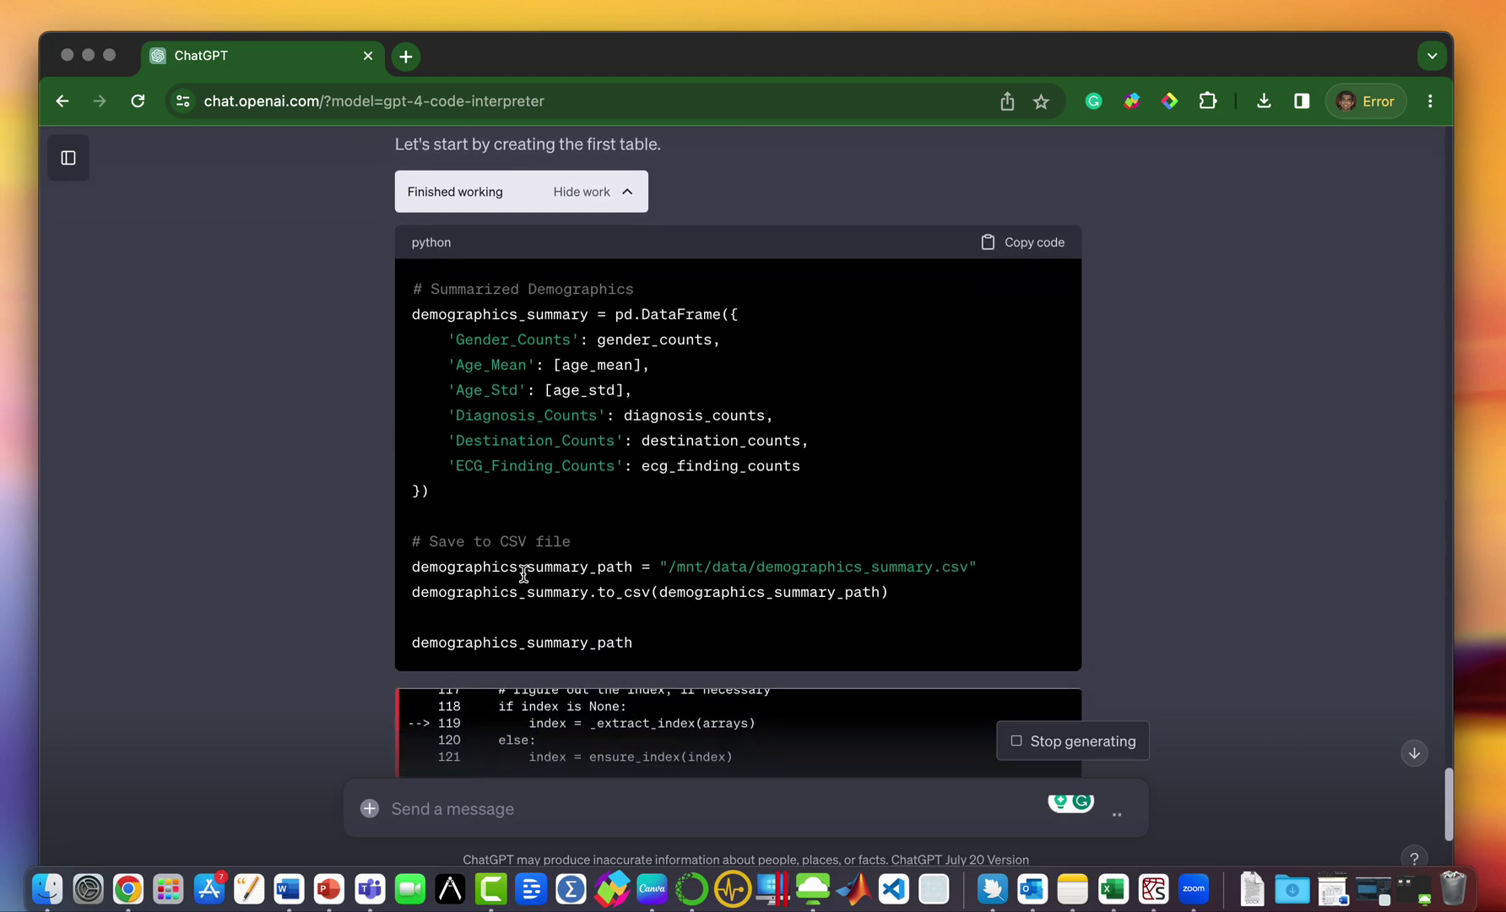
{"action": "scroll", "coordinate": [550, 530], "scroll_direction": "down", "scroll_amount": 4}
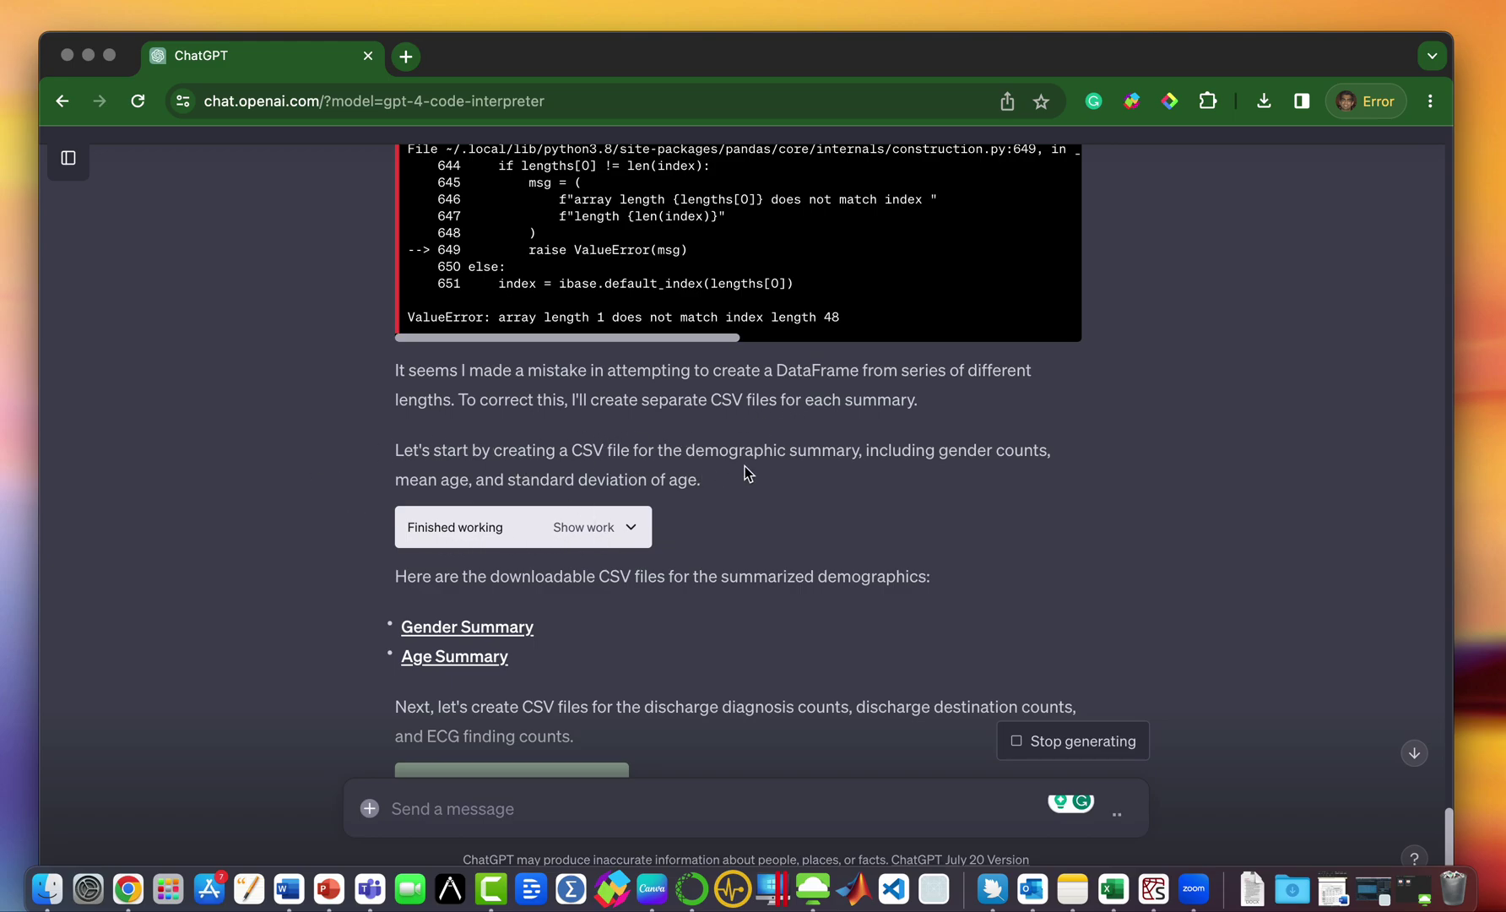
Expand the code behind the gender and age summaries and behind the requested test counts to review it.
{"action": "left_click", "coordinate": [608, 528]}
{"action": "scroll", "coordinate": [715, 507], "scroll_direction": "down", "scroll_amount": 5}
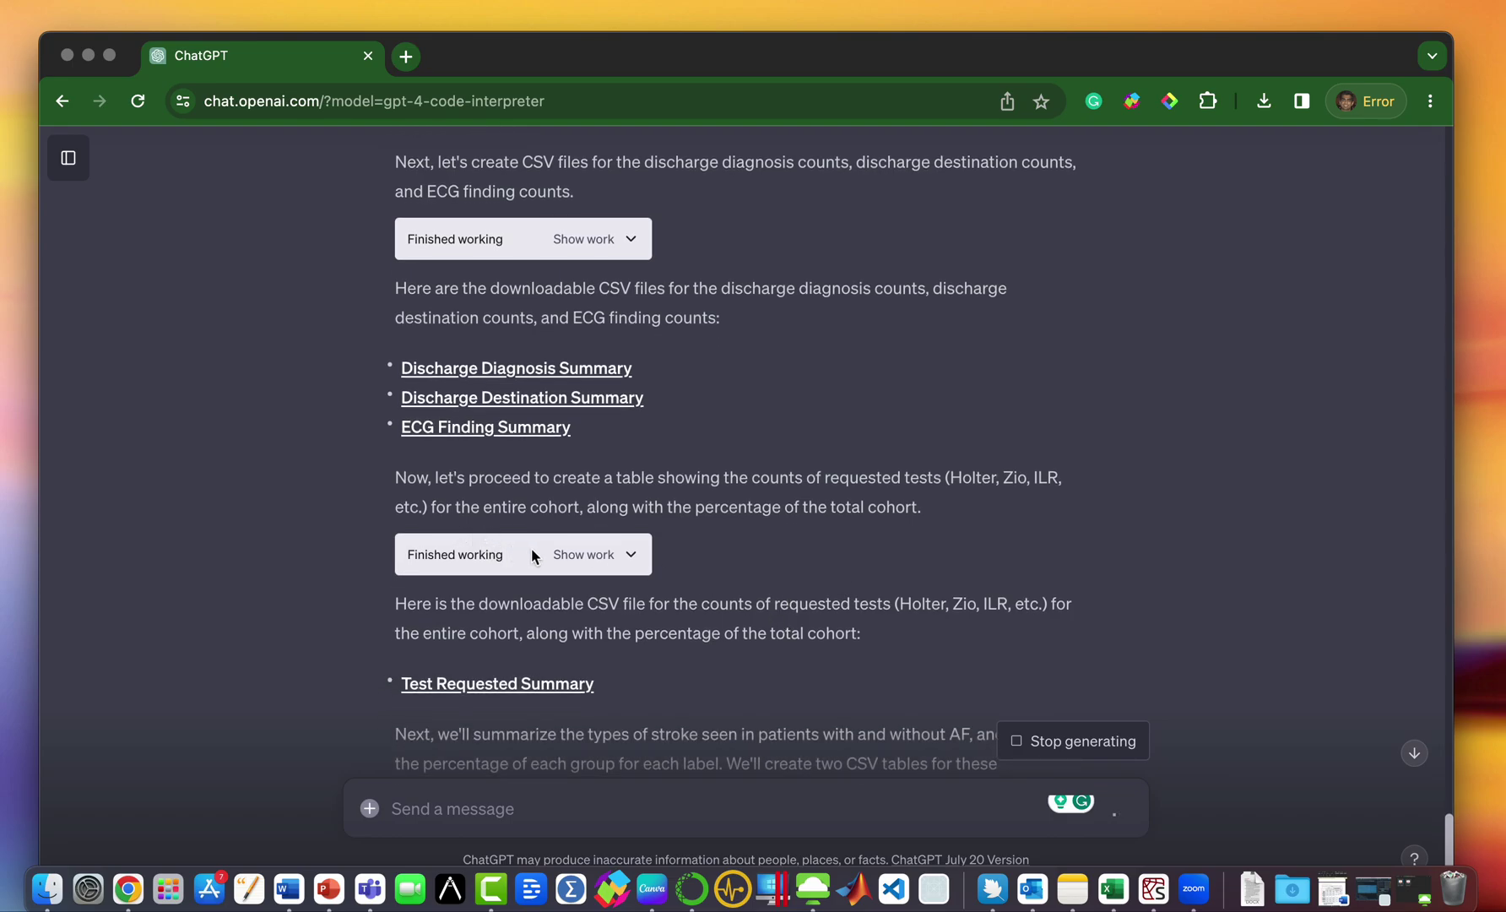
{"action": "left_click", "coordinate": [613, 562]}
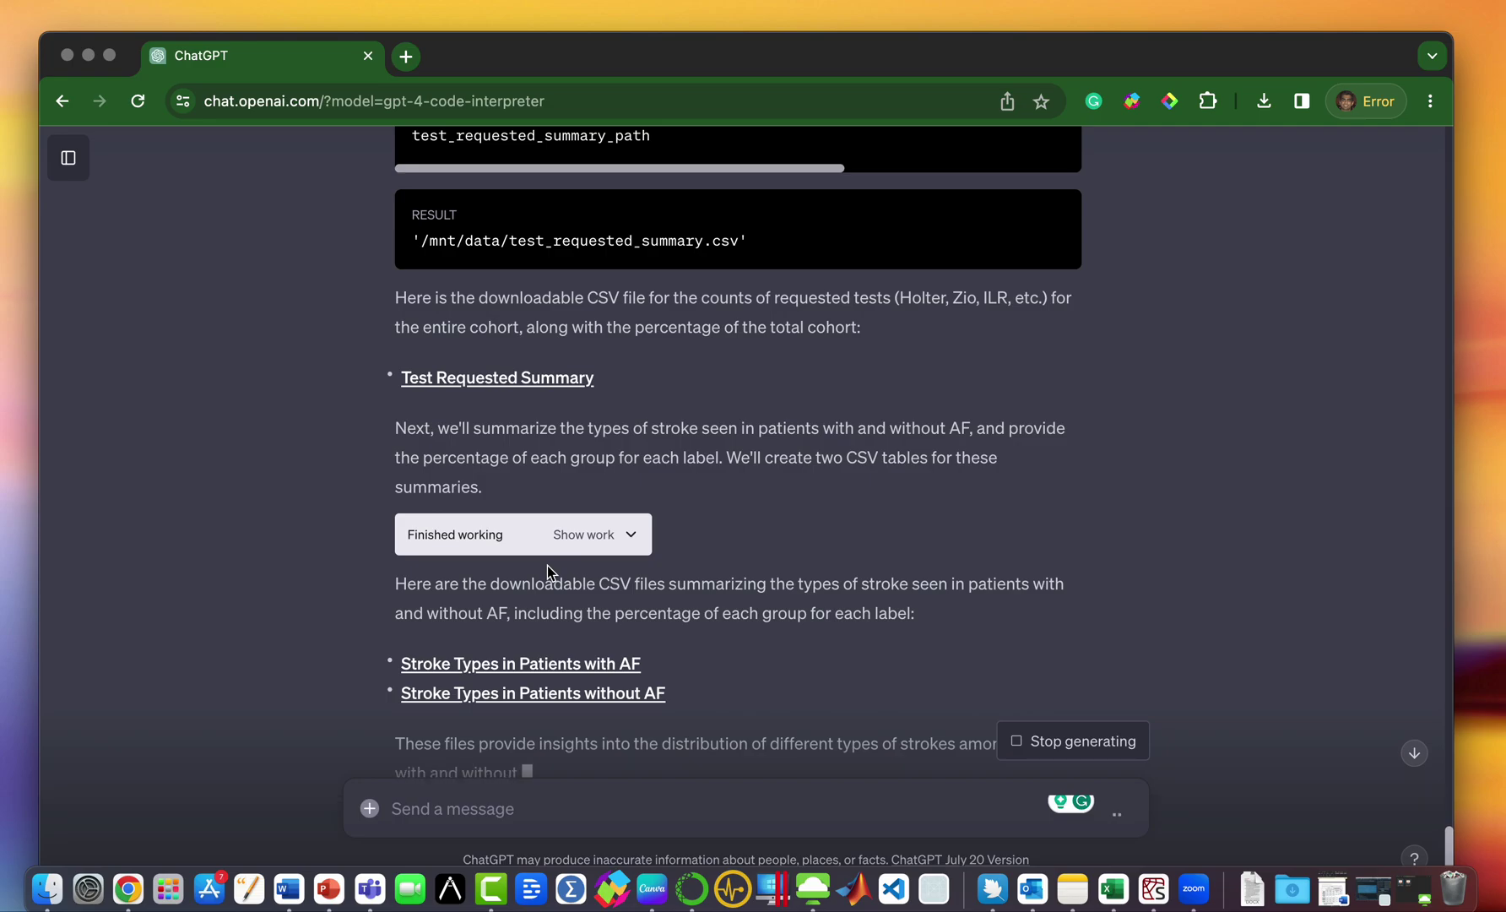
Examine the code that filters patients with and without AF, calculates stroke type percentages and saves the csv files.
{"action": "left_click", "coordinate": [461, 553]}
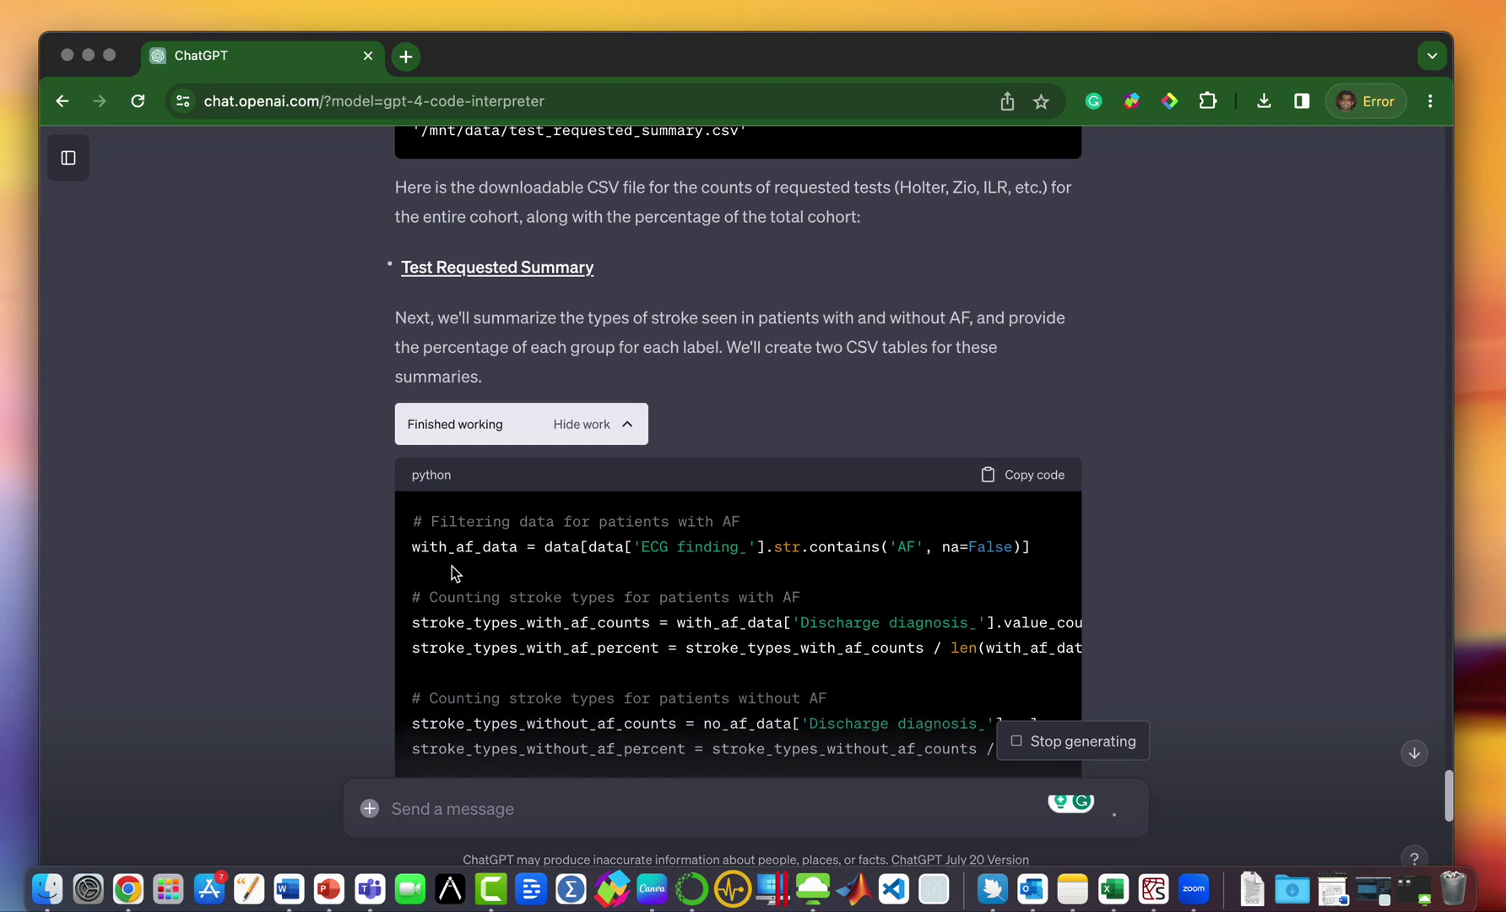
{"action": "scroll", "coordinate": [453, 541], "scroll_direction": "down", "scroll_amount": 1}
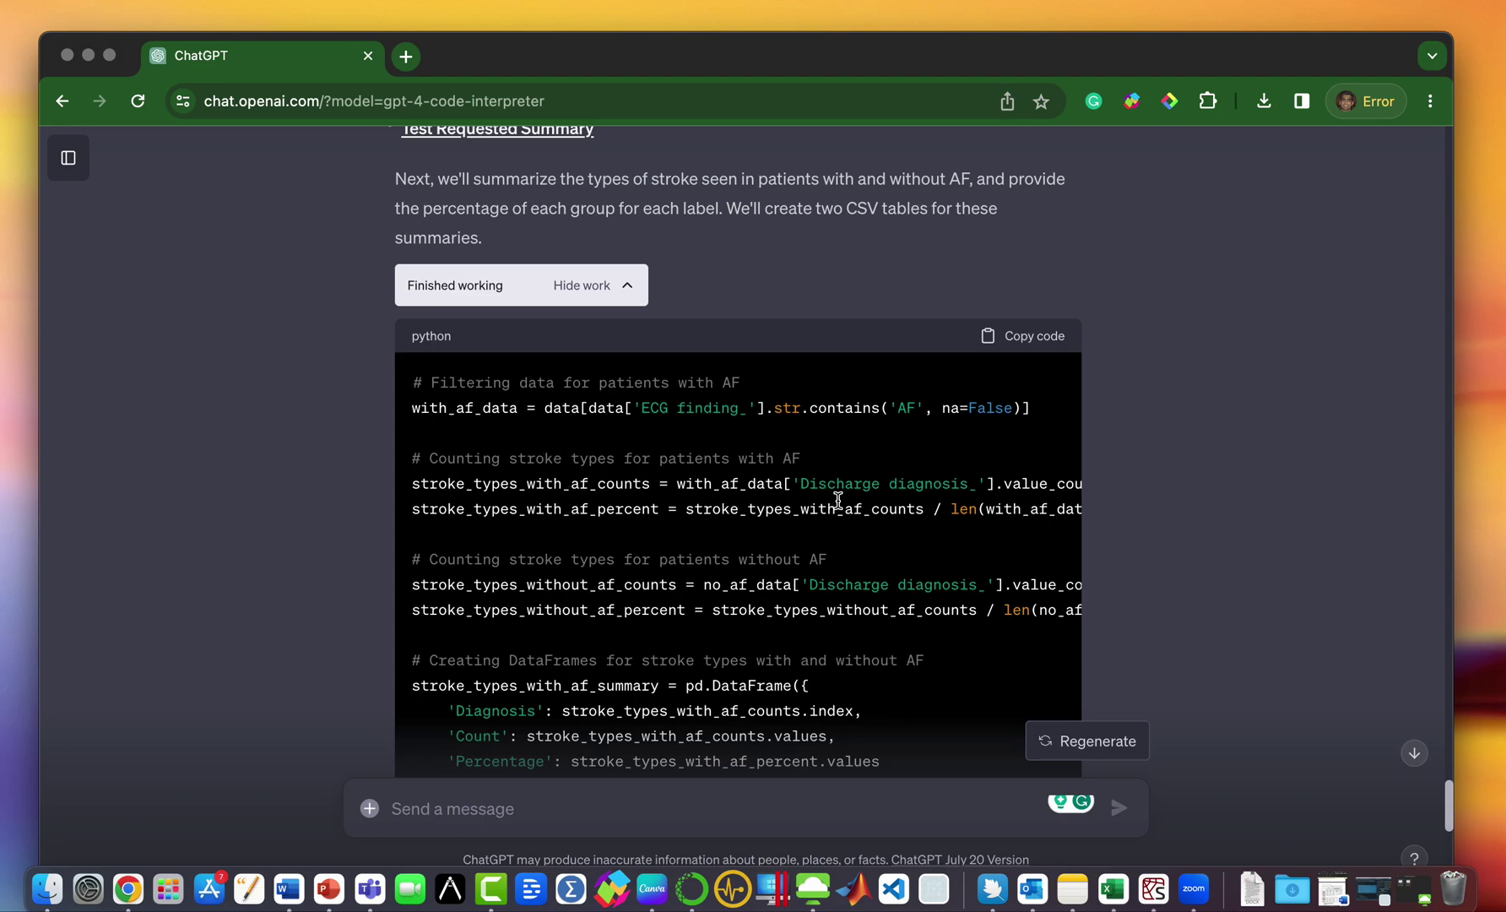
{"action": "scroll", "coordinate": [703, 515], "scroll_direction": "right", "scroll_amount": 5}
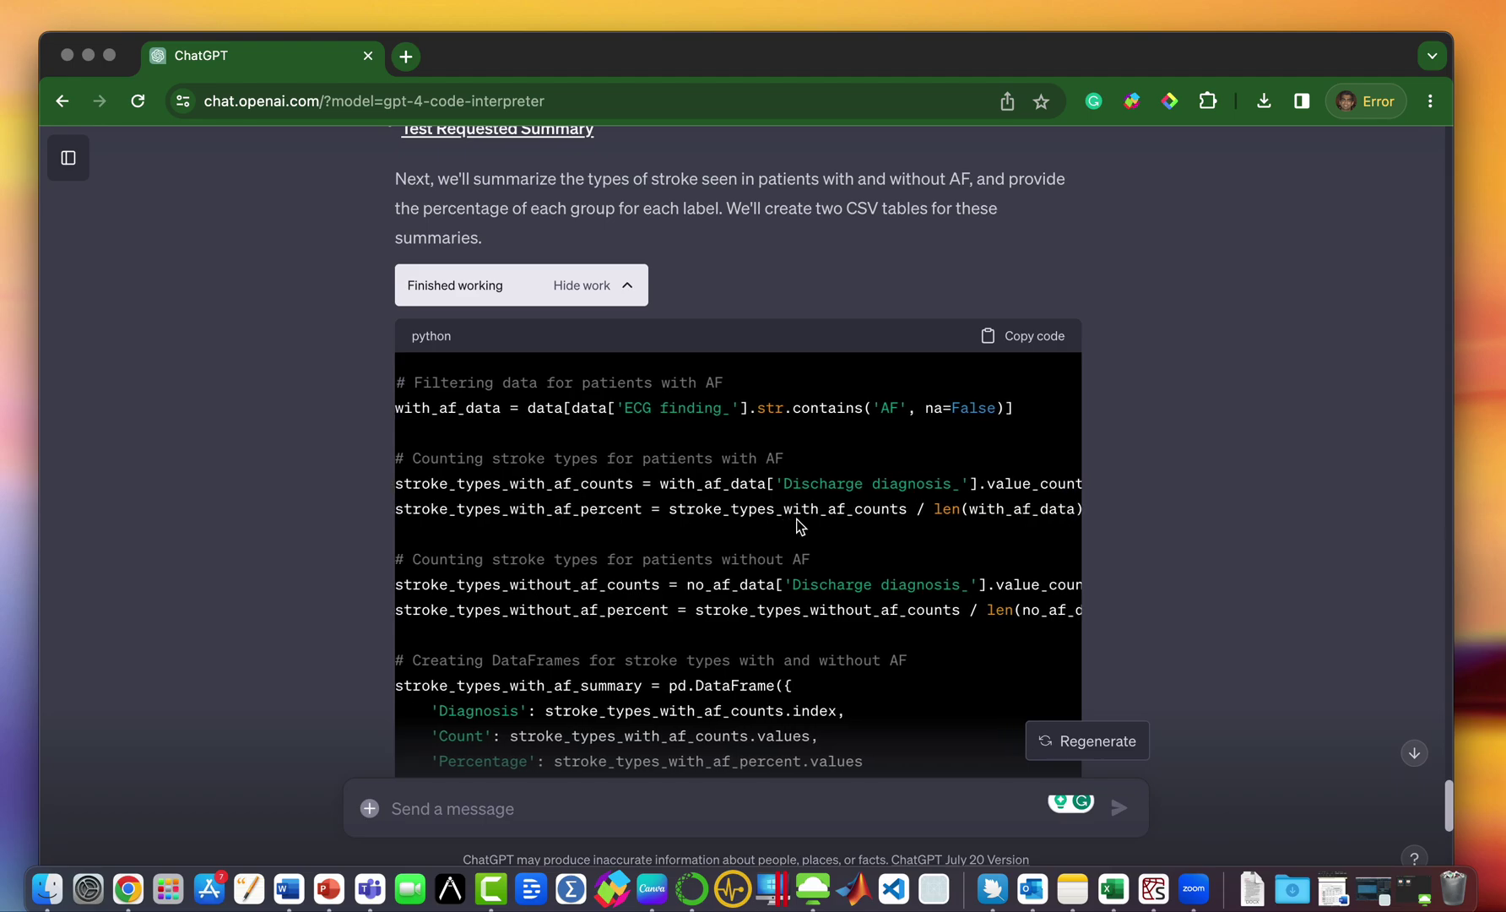
{"action": "scroll", "coordinate": [797, 516], "scroll_direction": "left", "scroll_amount": 3}
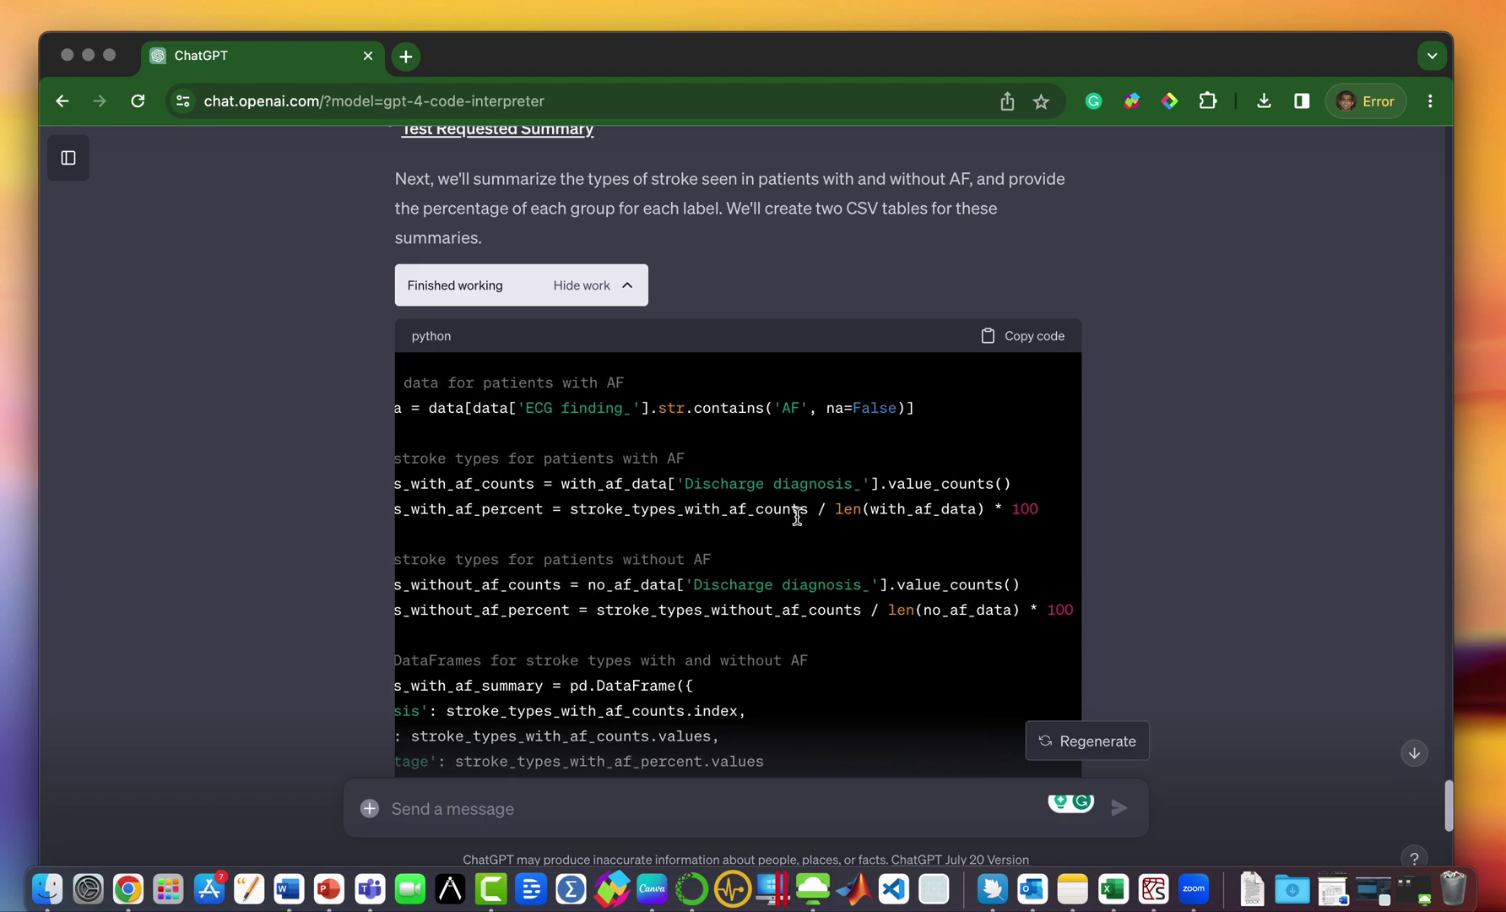
{"action": "scroll", "coordinate": [798, 517], "scroll_direction": "left", "scroll_amount": 3}
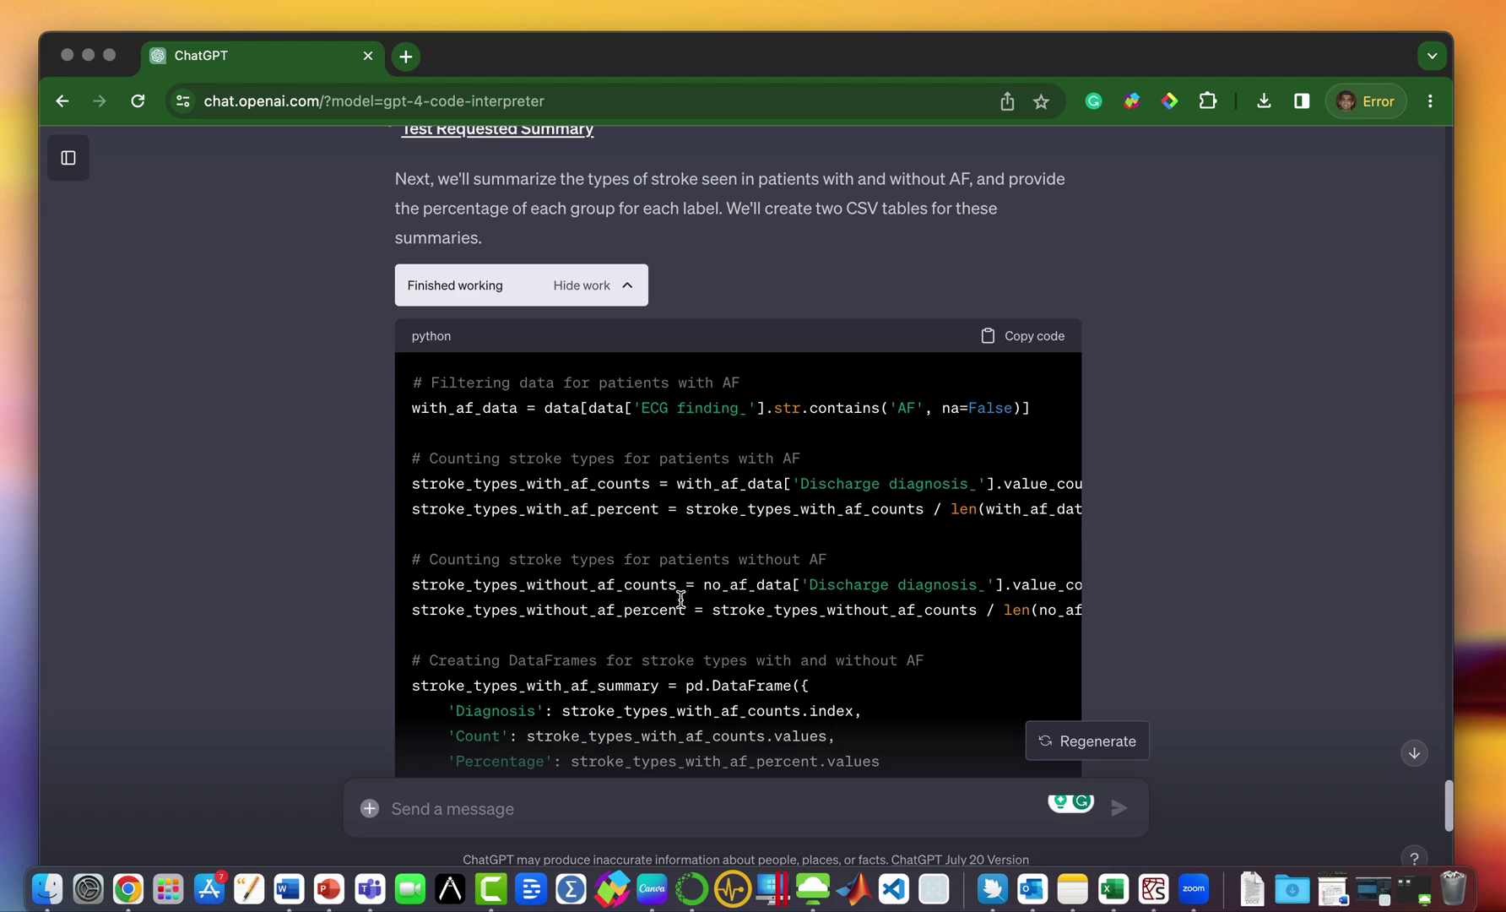
{"action": "scroll", "coordinate": [732, 602], "scroll_direction": "right", "scroll_amount": 2}
{"action": "scroll", "coordinate": [732, 602], "scroll_direction": "right", "scroll_amount": 5}
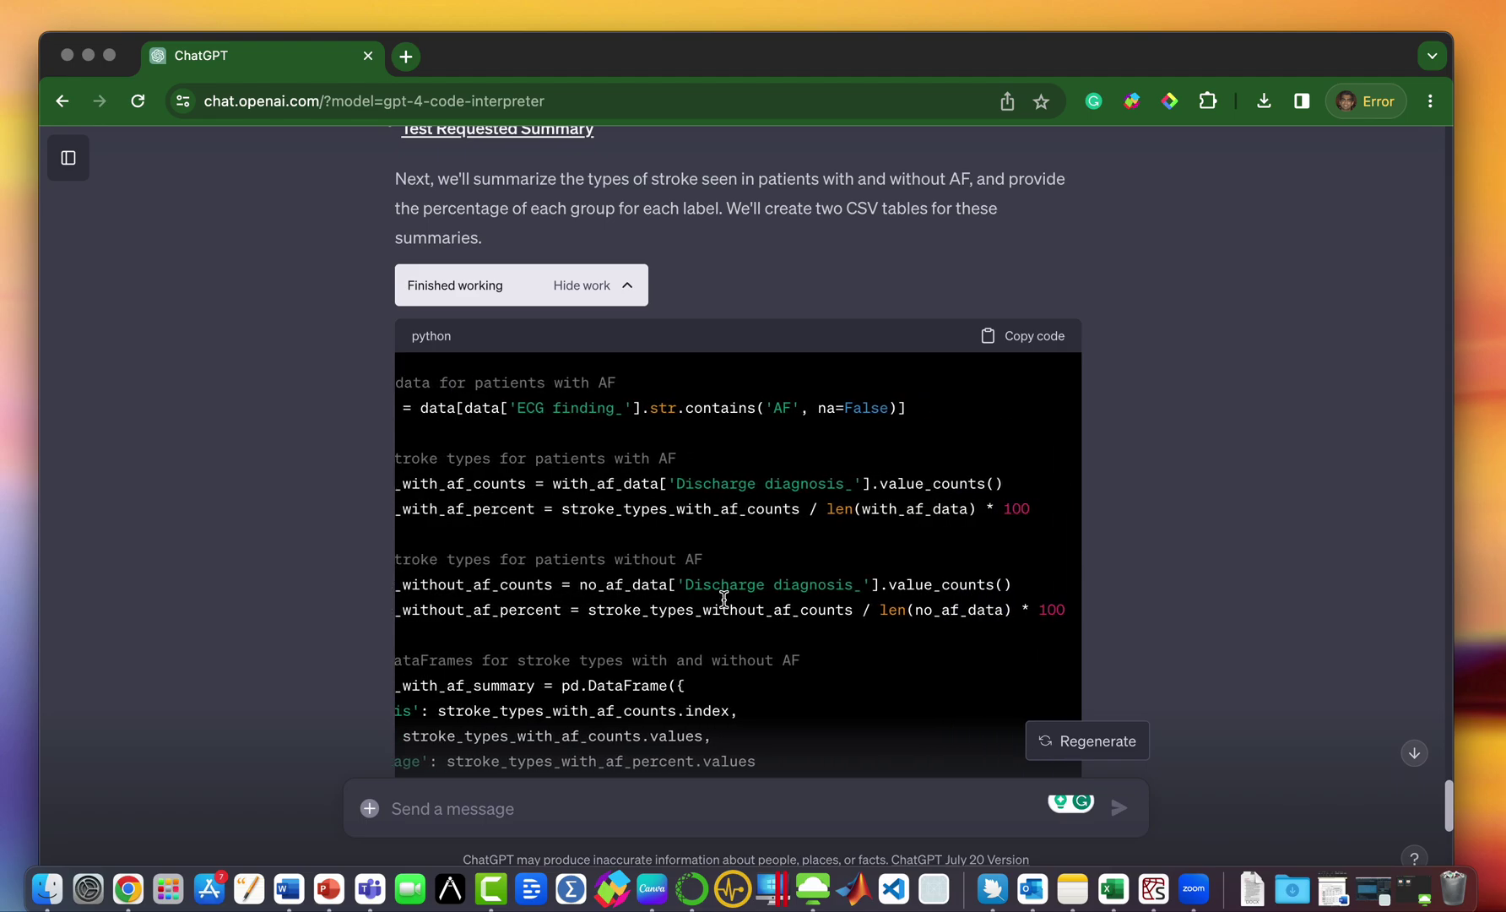
{"action": "scroll", "coordinate": [471, 601], "scroll_direction": "left", "scroll_amount": 6}
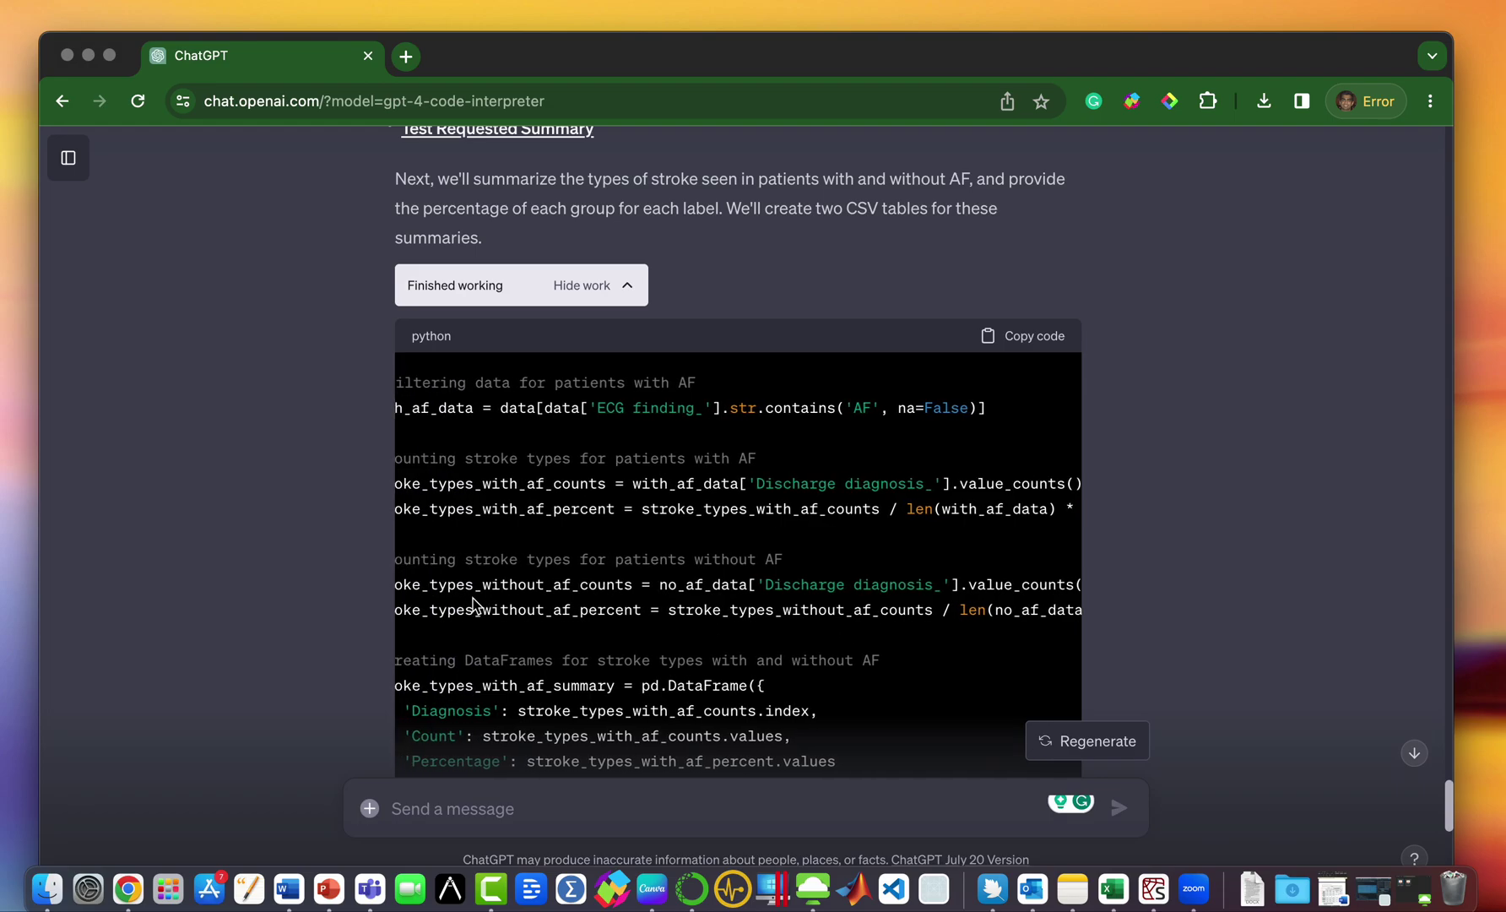
{"action": "scroll", "coordinate": [463, 646], "scroll_direction": "down", "scroll_amount": 8}
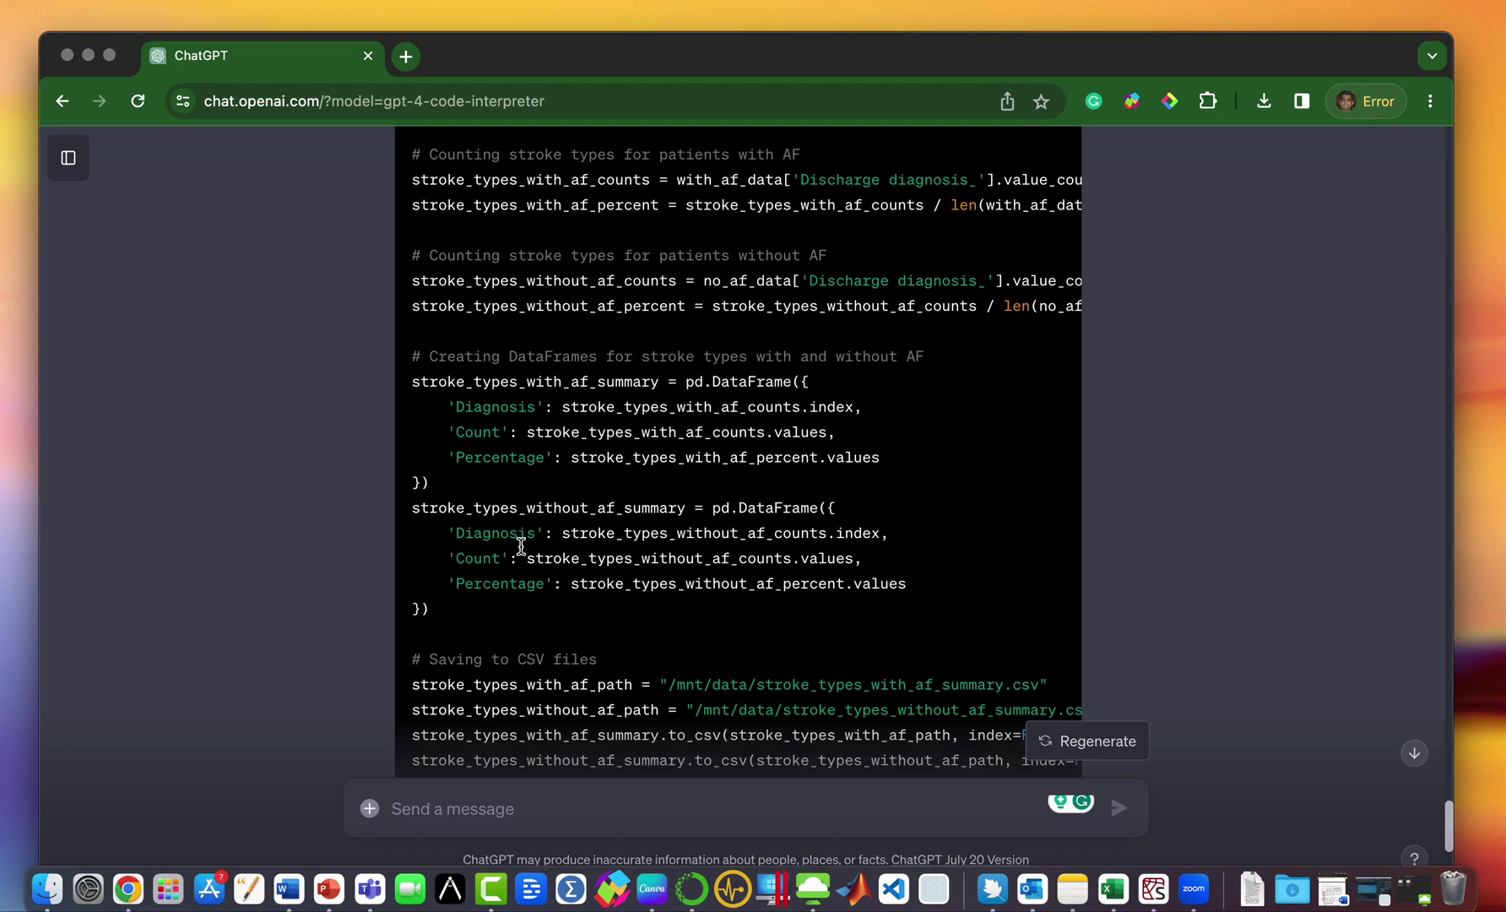
{"action": "scroll", "coordinate": [516, 530], "scroll_direction": "down", "scroll_amount": 7}
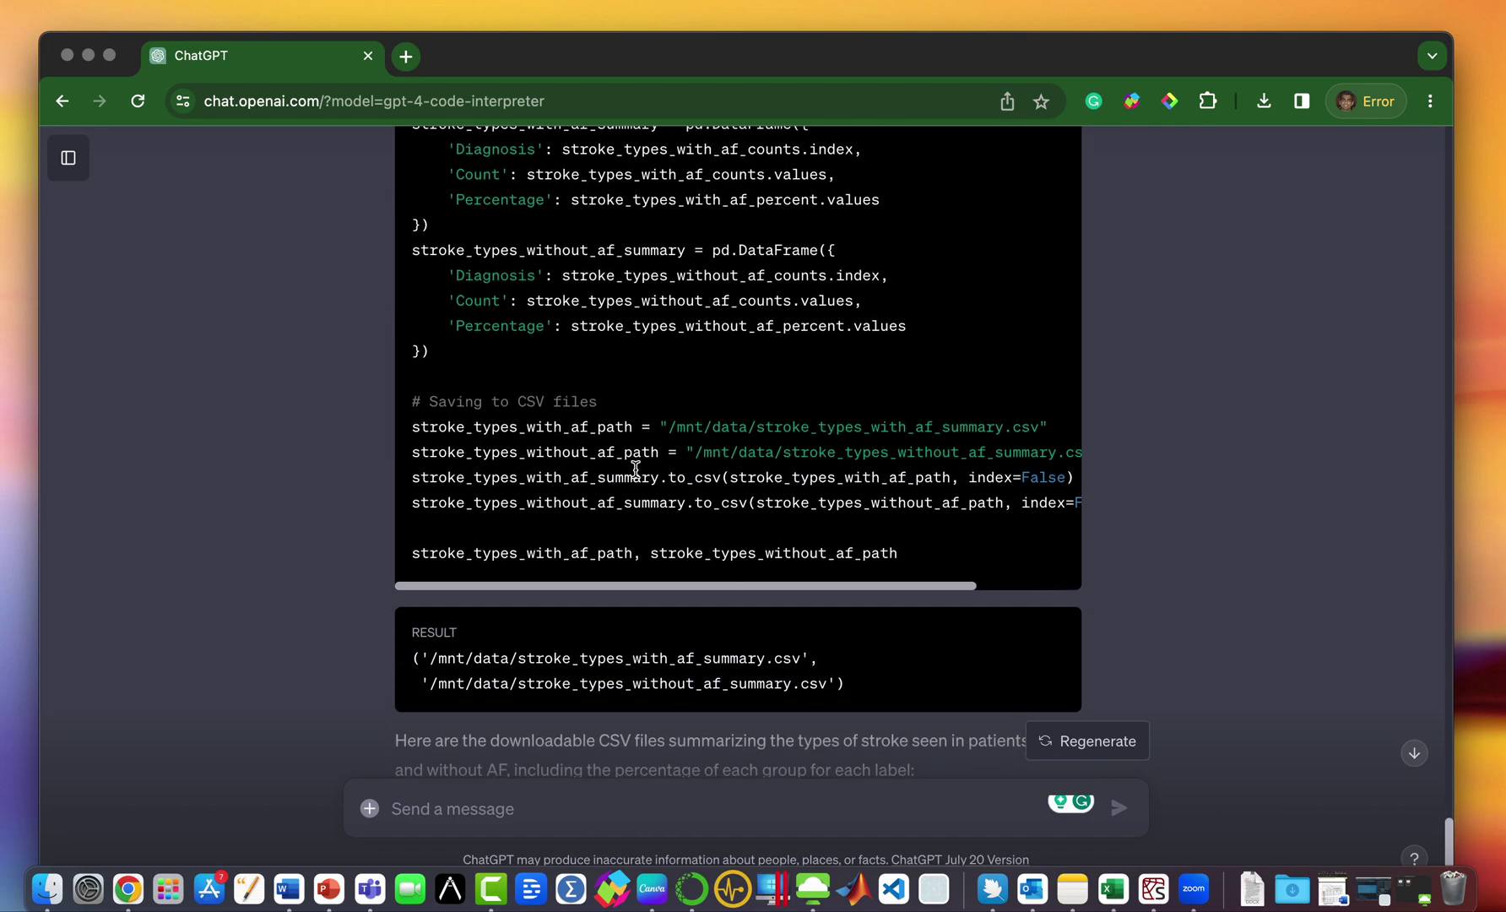
{"action": "scroll", "coordinate": [624, 528], "scroll_direction": "down", "scroll_amount": 2}
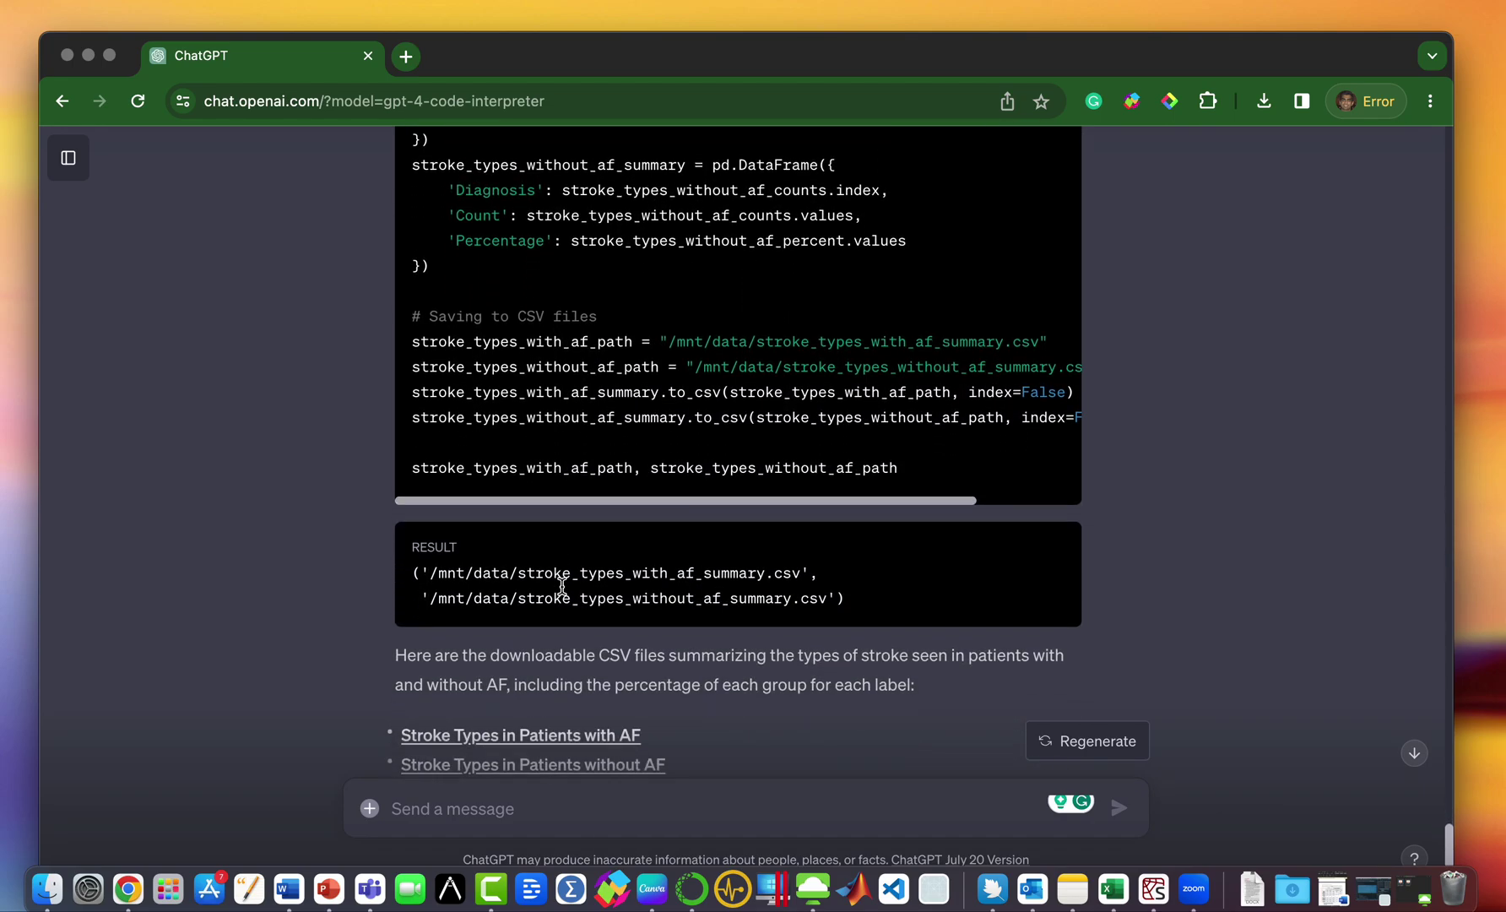
{"action": "scroll", "coordinate": [562, 584], "scroll_direction": "down", "scroll_amount": 7}
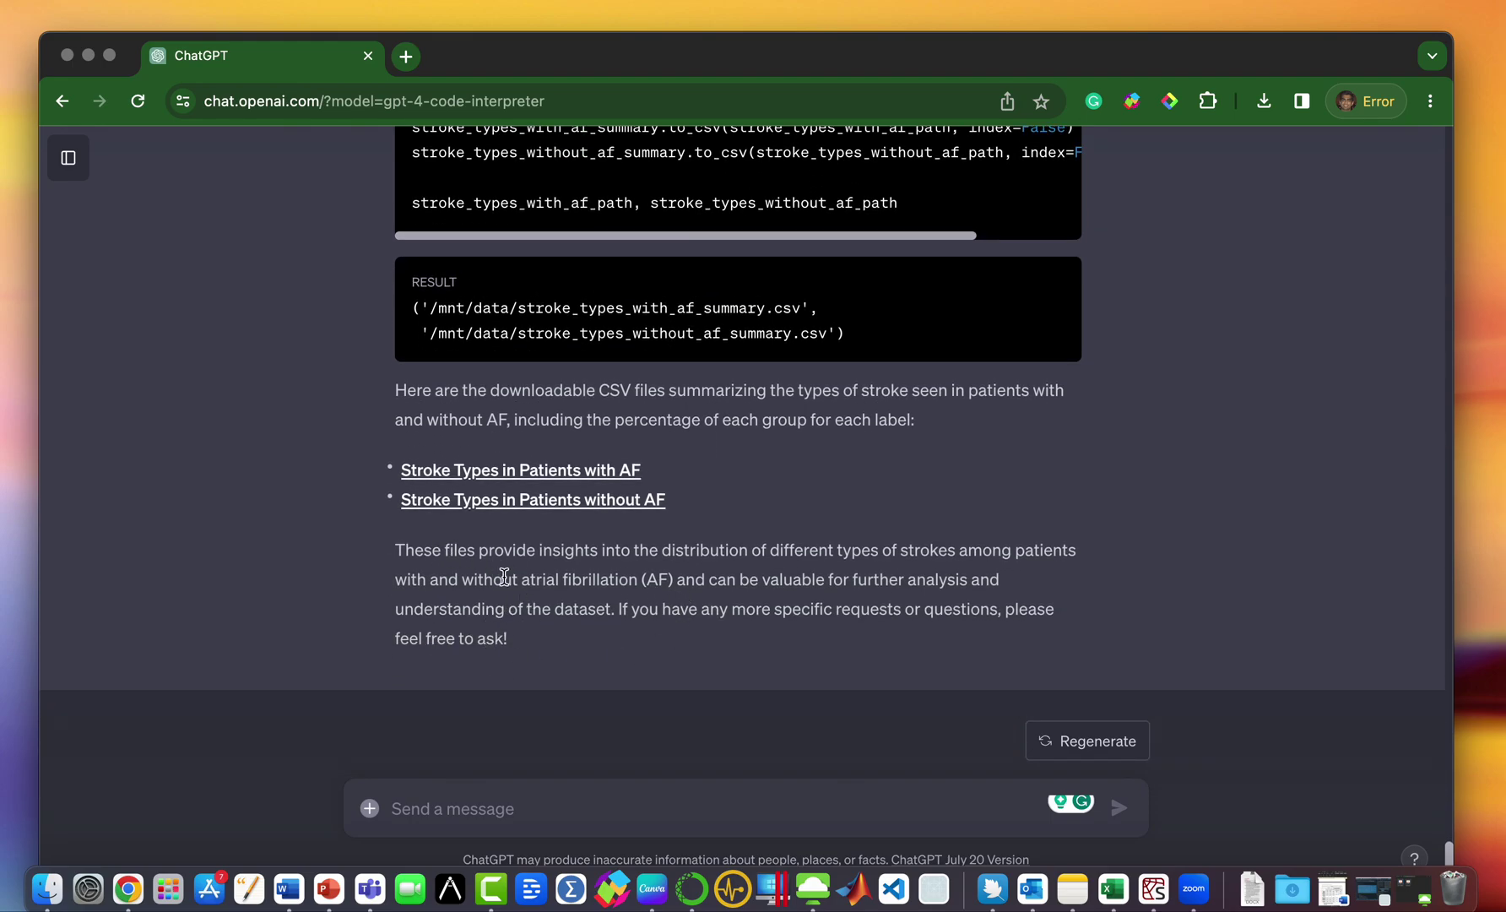
Download the Gender Summary and Age Summary csv files from the response.
{"action": "scroll", "coordinate": [504, 576], "scroll_direction": "up", "scroll_amount": 20}
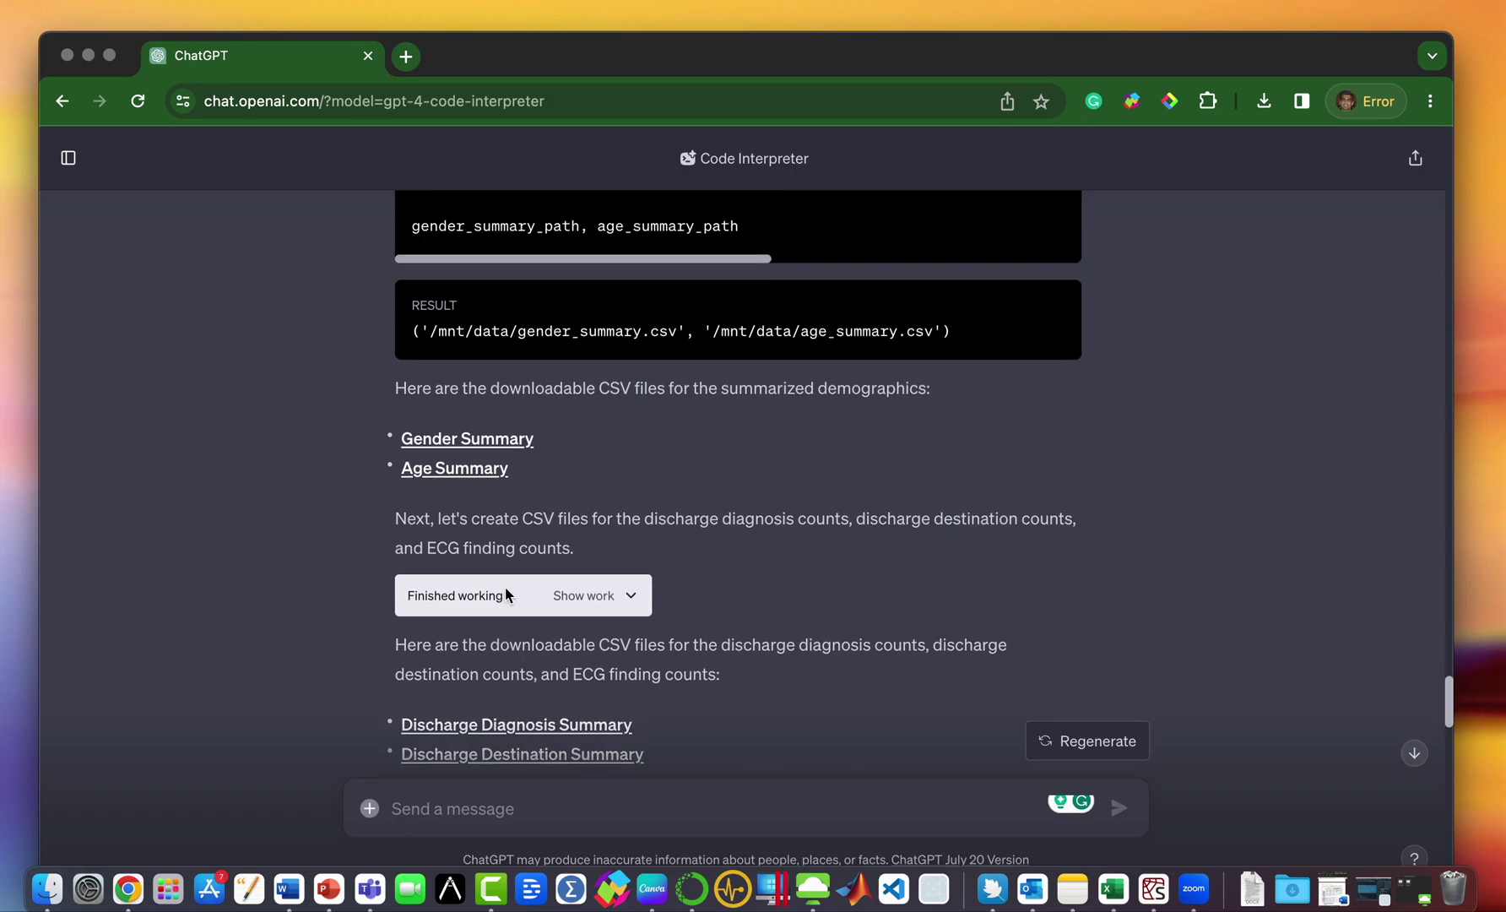
{"action": "scroll", "coordinate": [507, 595], "scroll_direction": "up", "scroll_amount": 3}
{"action": "left_click", "coordinate": [488, 574]}
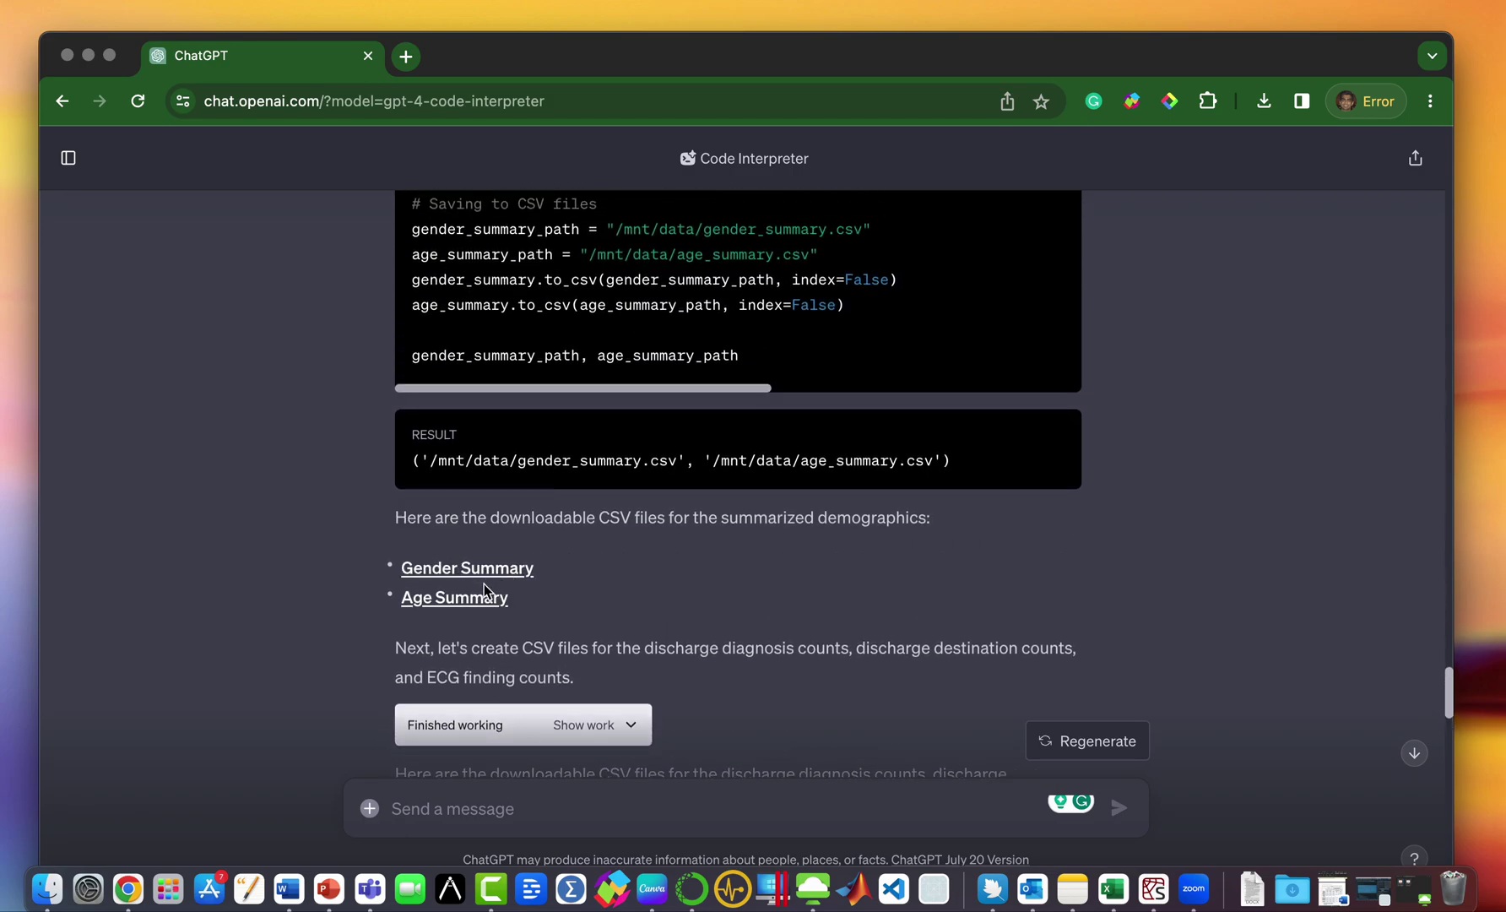
{"action": "left_click", "coordinate": [481, 600]}
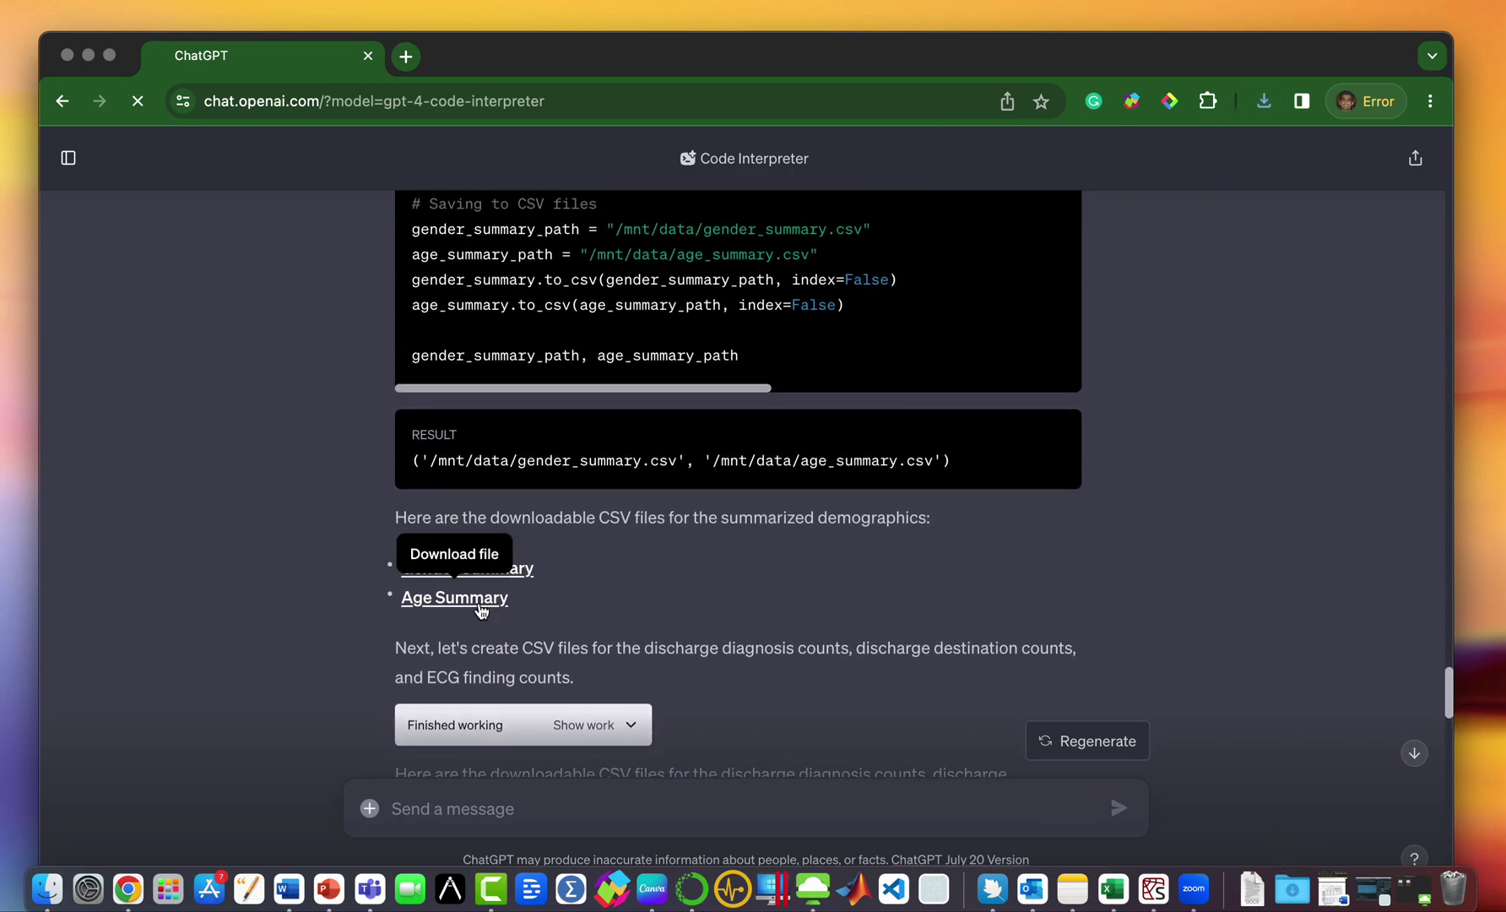
Download the Discharge Diagnosis, Discharge Destination and ECG Finding Summary csv files.
{"action": "scroll", "coordinate": [490, 574], "scroll_direction": "down", "scroll_amount": 9}
{"action": "left_click", "coordinate": [498, 488]}
{"action": "left_click", "coordinate": [490, 493]}
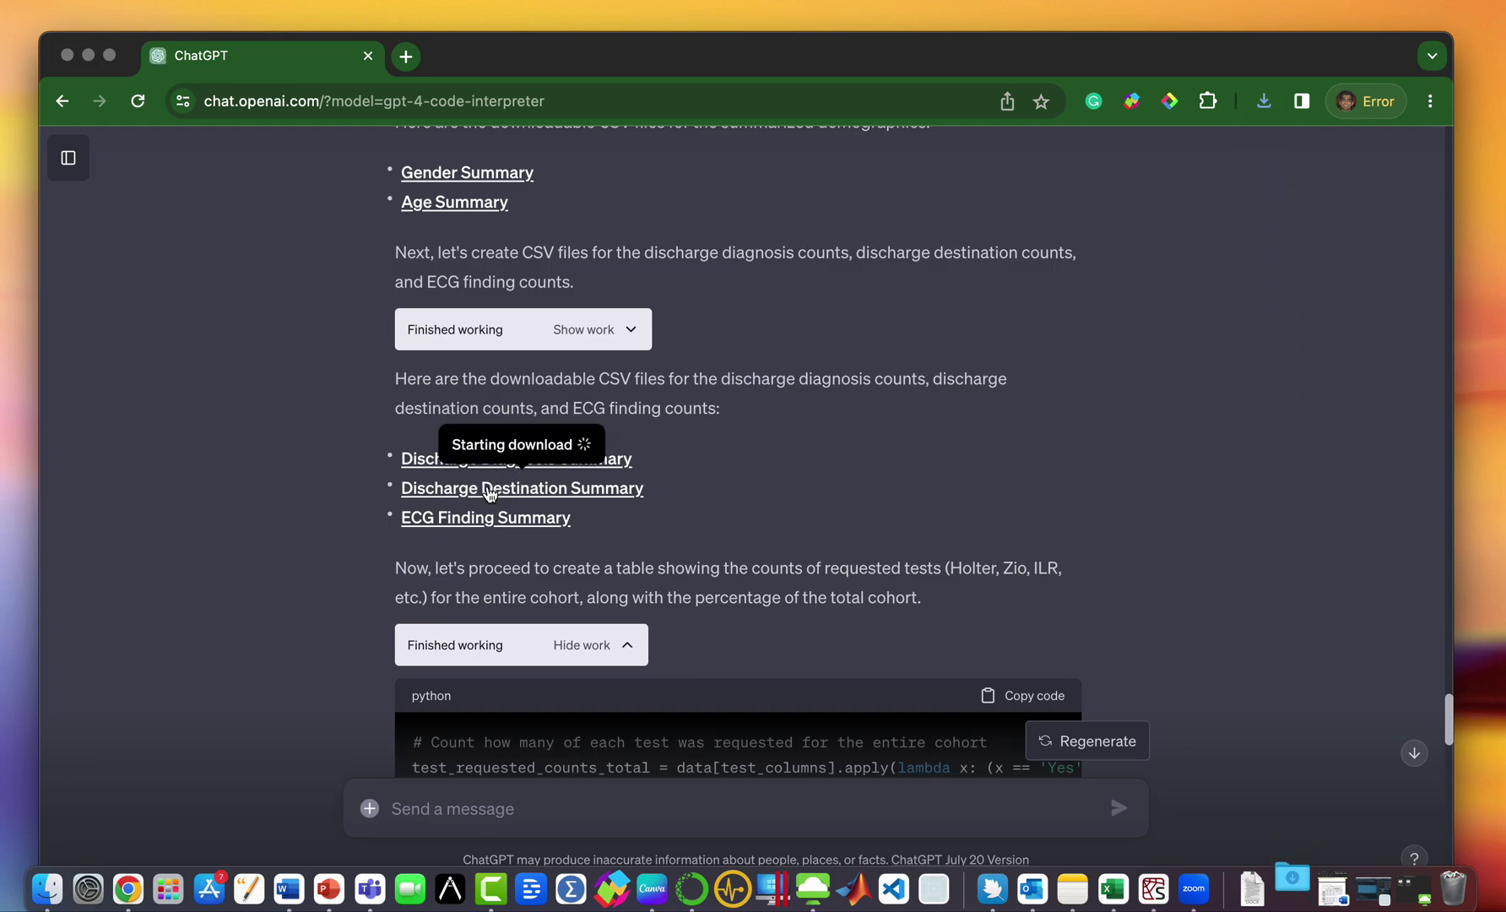
{"action": "left_click", "coordinate": [477, 521]}
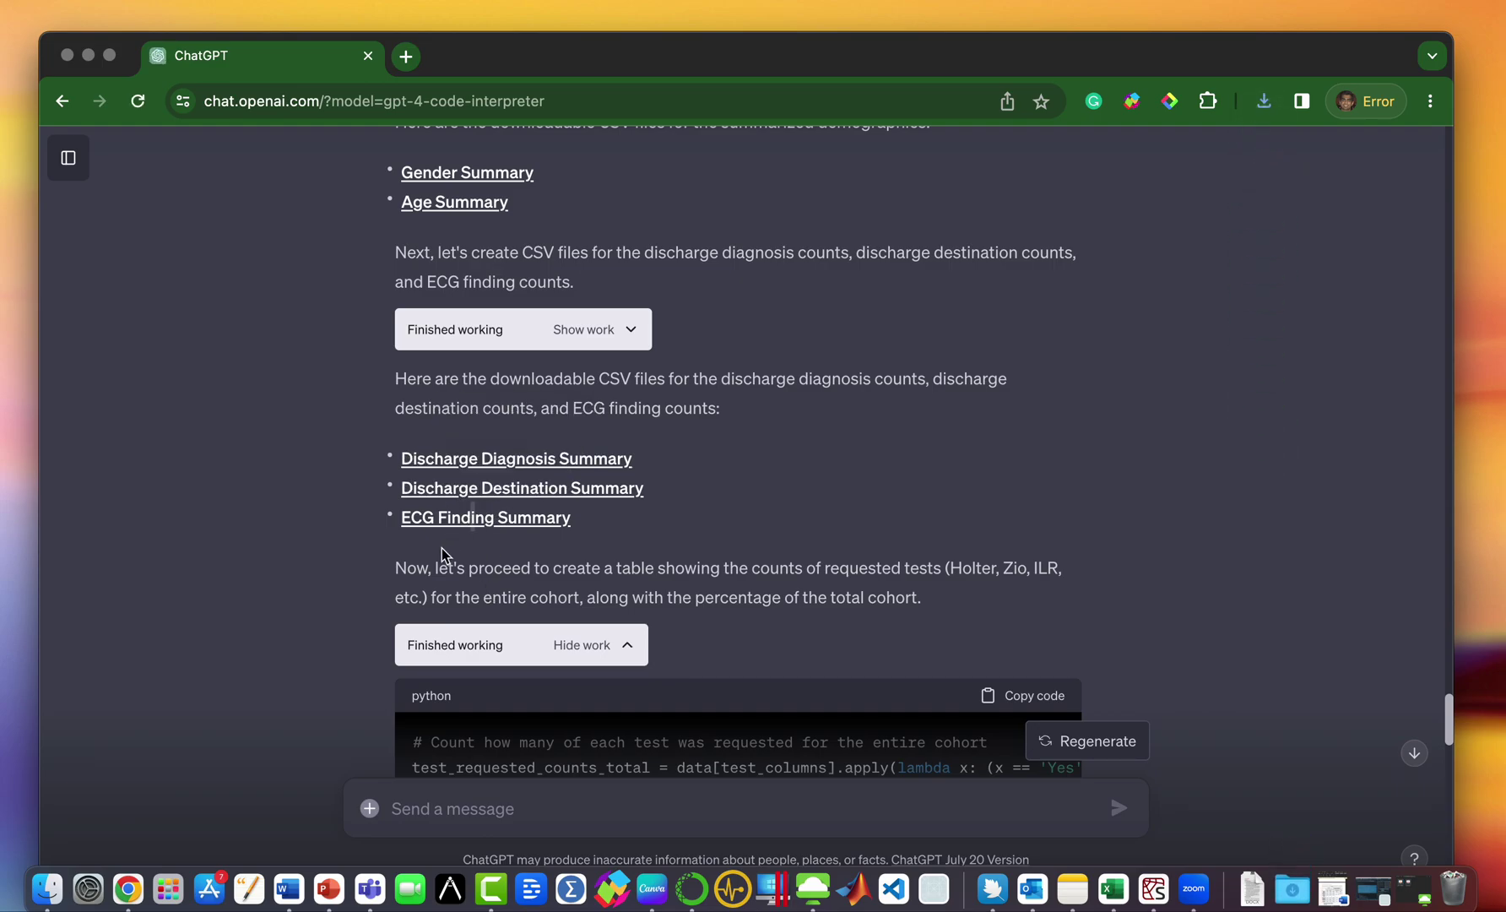
Download the Test Requested Summary and the csv files of stroke types in patients with and without AF.
{"action": "scroll", "coordinate": [443, 550], "scroll_direction": "down", "scroll_amount": 12}
{"action": "scroll", "coordinate": [443, 550], "scroll_direction": "down", "scroll_amount": 2}
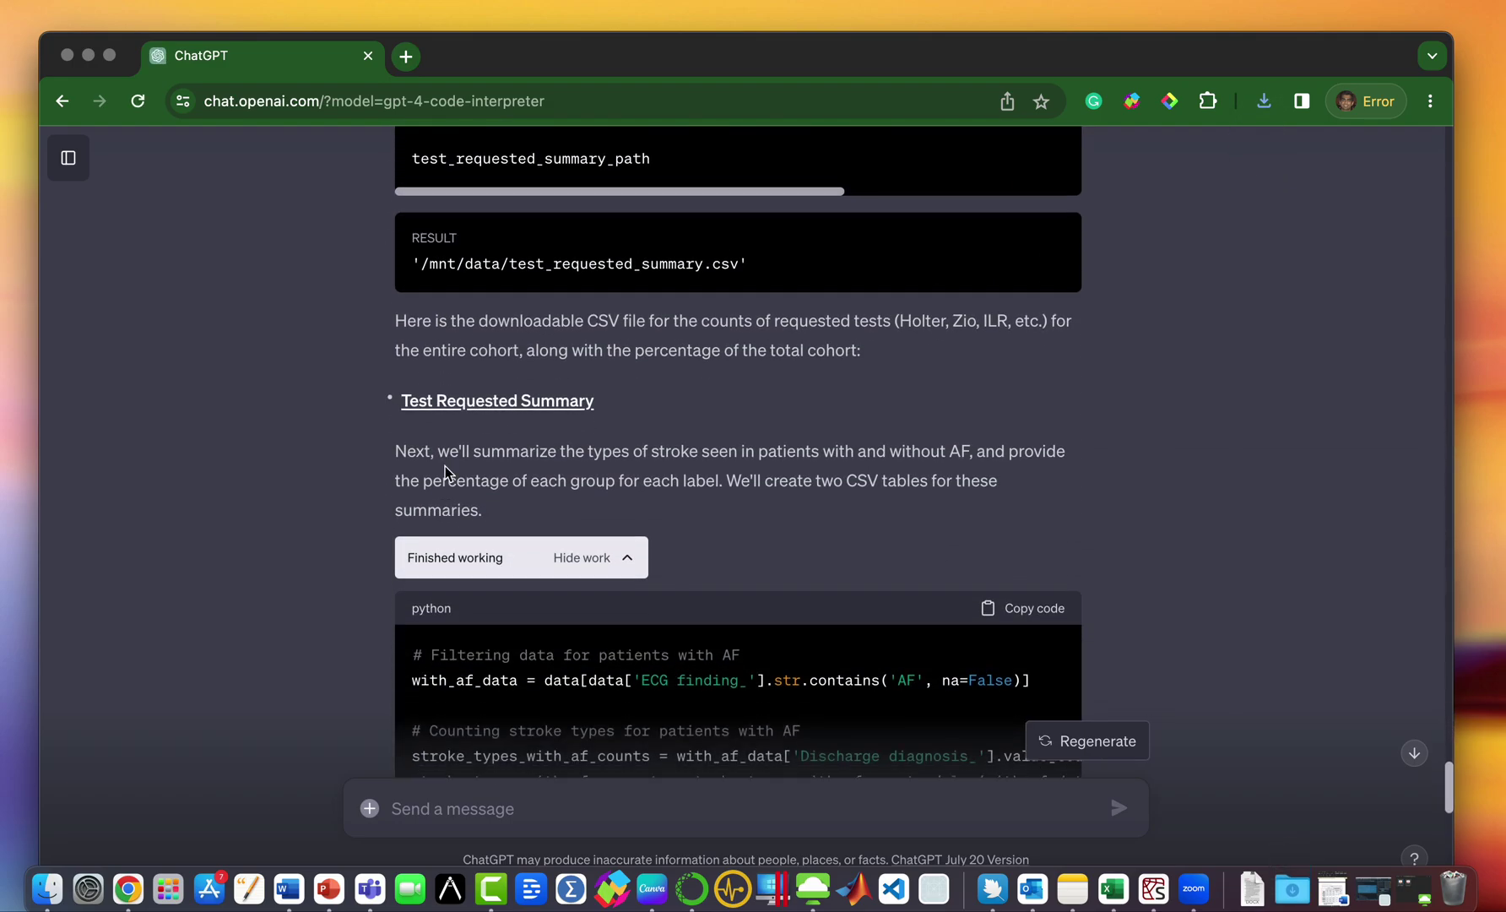
{"action": "left_click", "coordinate": [487, 402]}
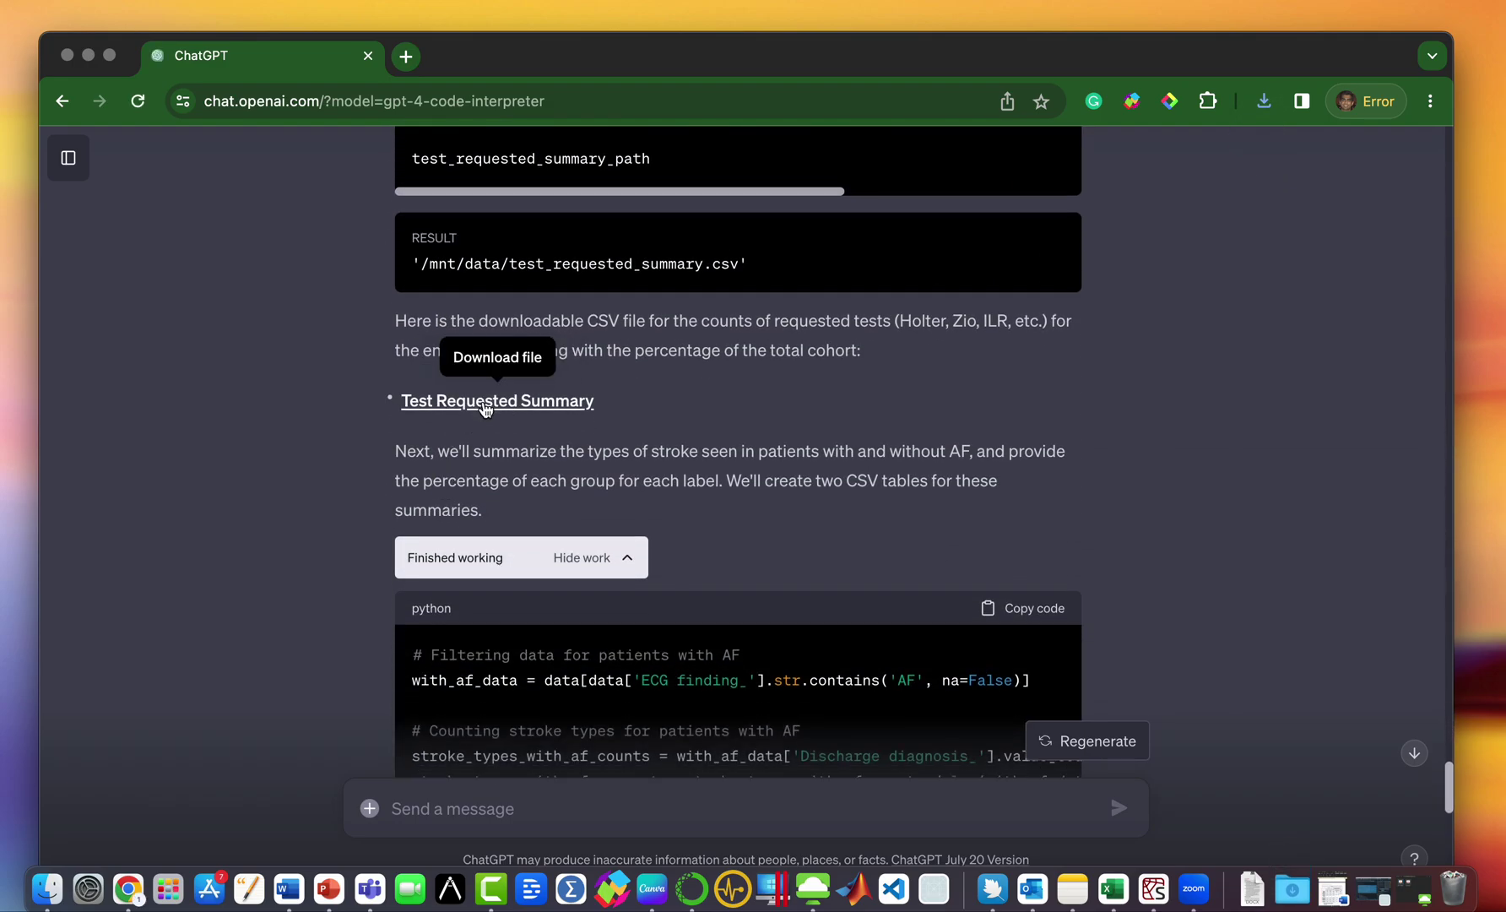
{"action": "scroll", "coordinate": [460, 496], "scroll_direction": "down", "scroll_amount": 8}
{"action": "scroll", "coordinate": [460, 501], "scroll_direction": "down", "scroll_amount": 8}
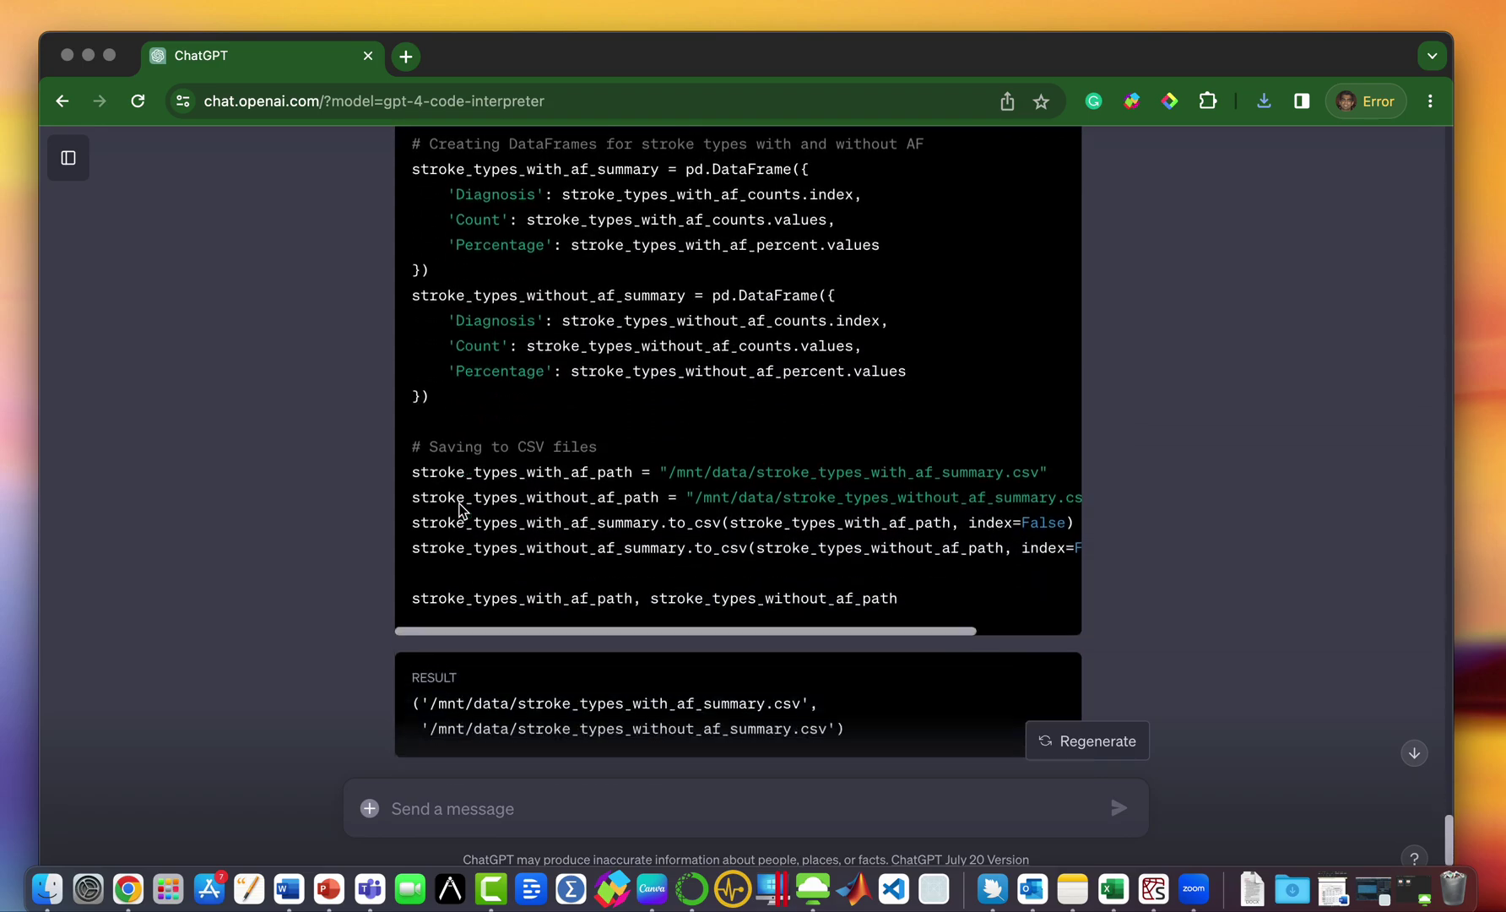
{"action": "left_click", "coordinate": [466, 520]}
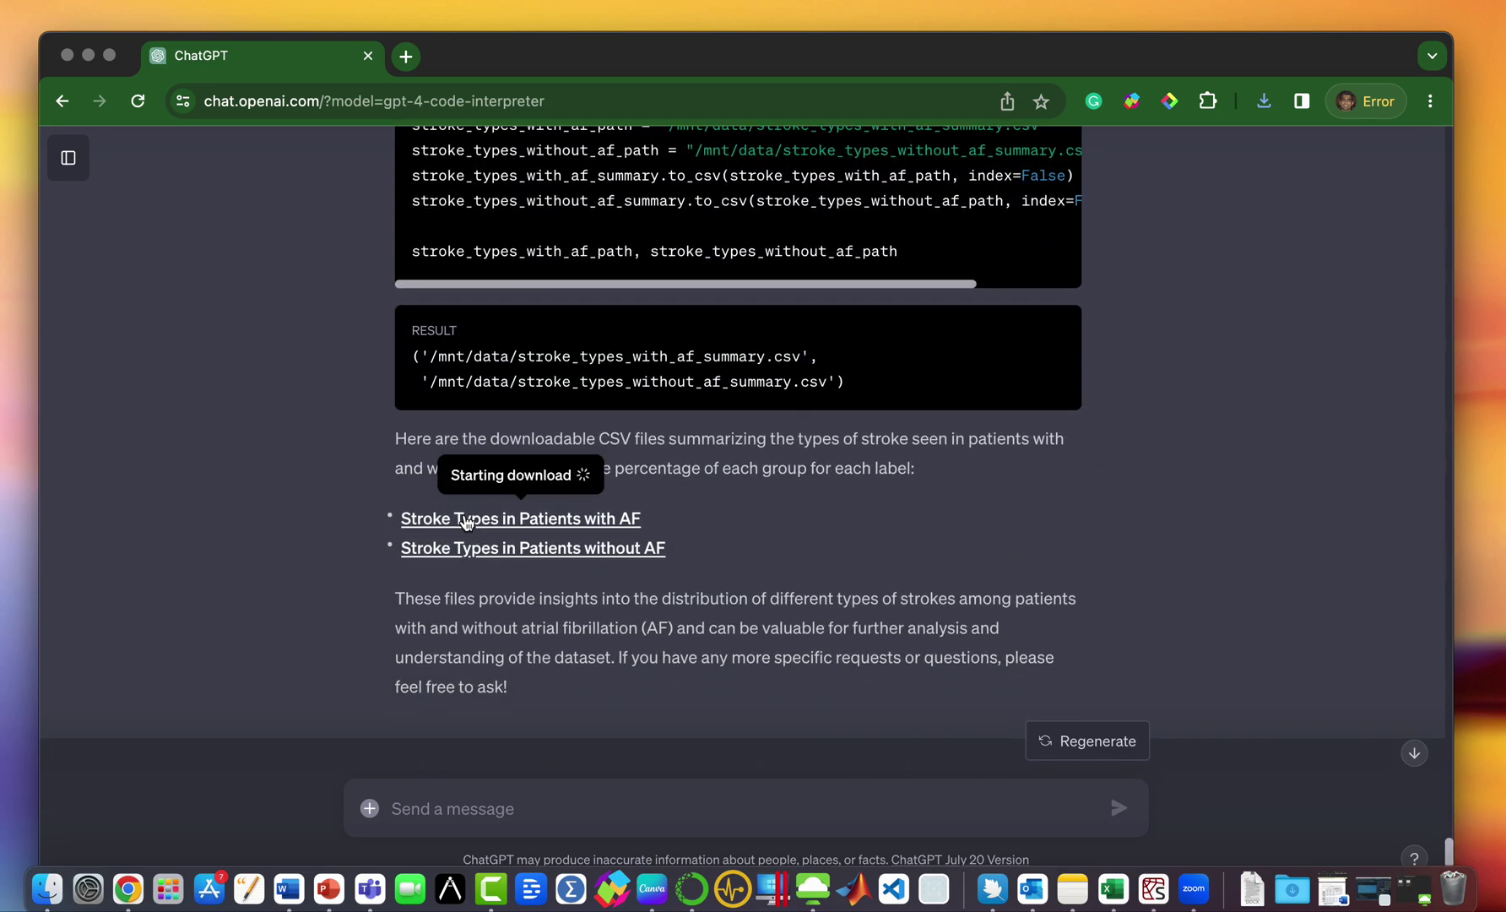
{"action": "left_click", "coordinate": [466, 558]}
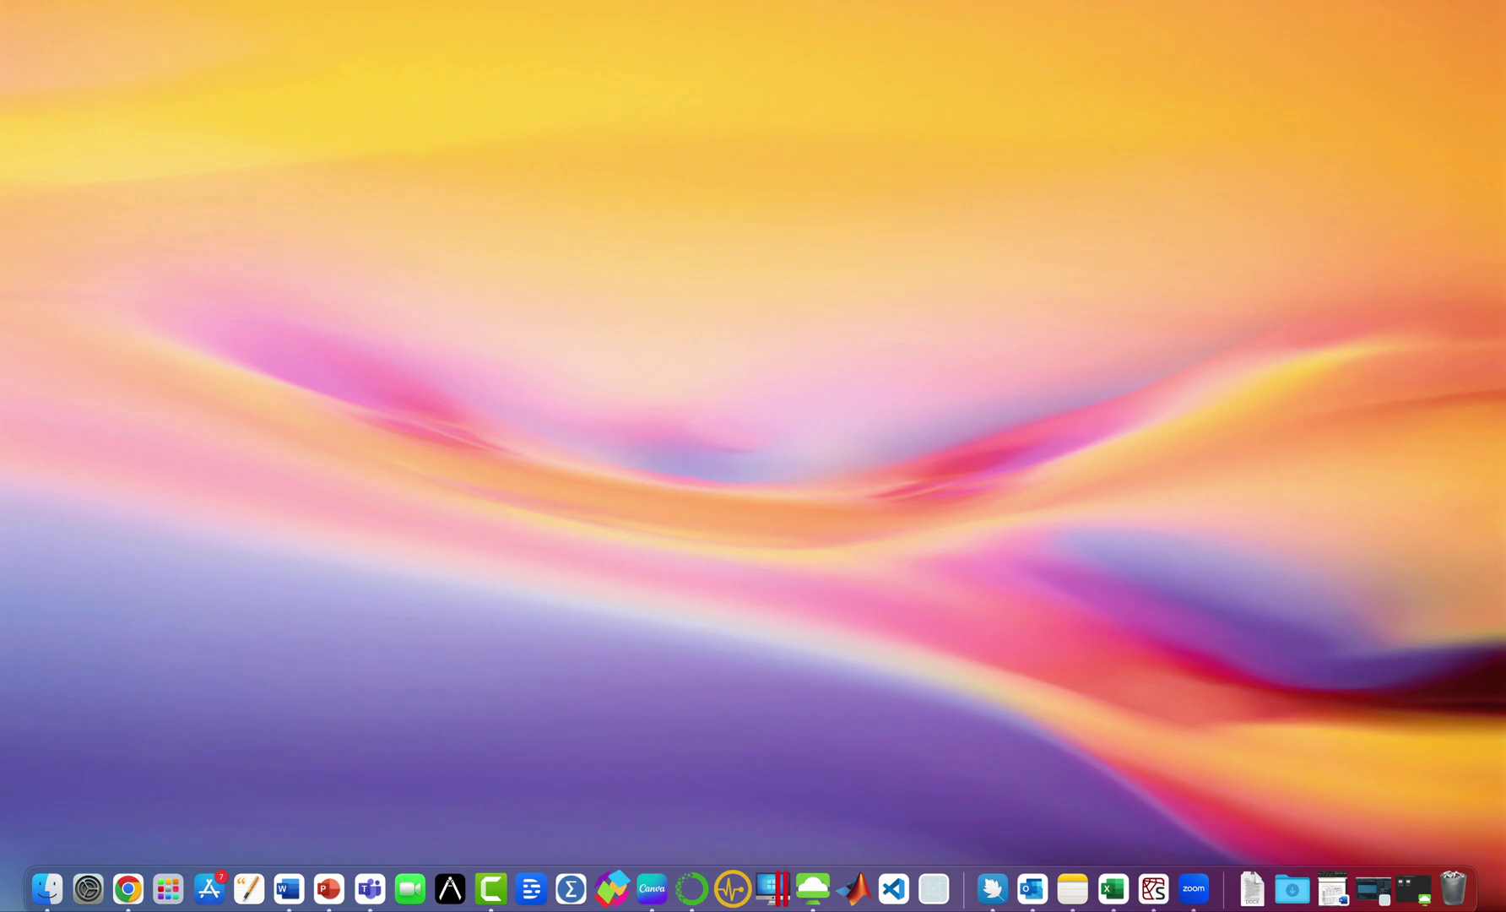
In Excel, copy the Gender and Count table into the age_summary sheet starting at cell A4.
{"action": "left_click_drag", "start_coordinate": [0, 0], "coordinate": [960, 44]}
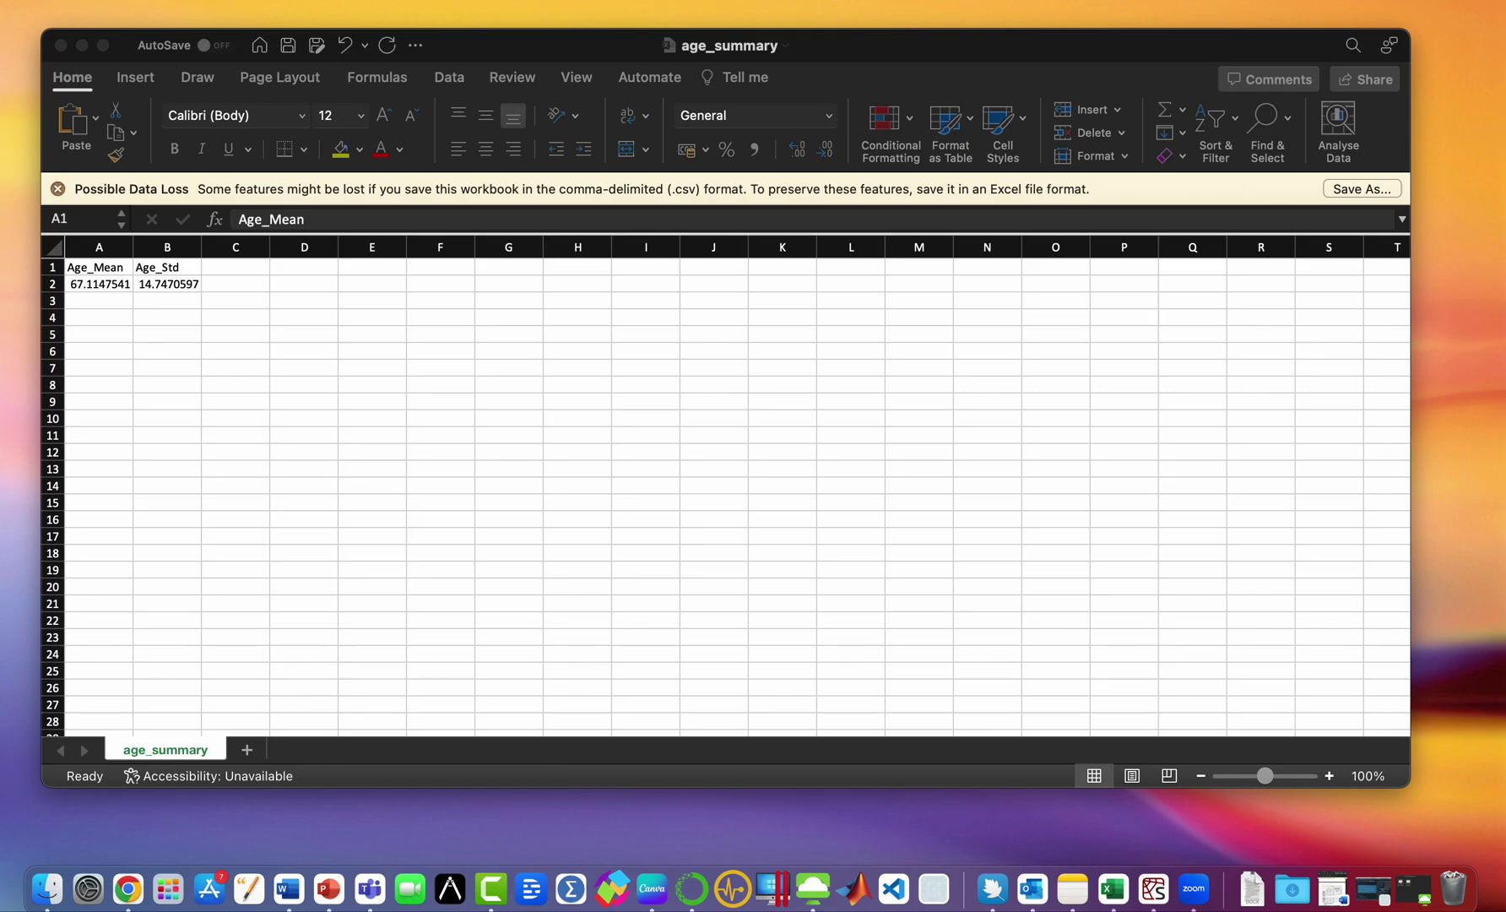
{"action": "key", "text": "super+c"}
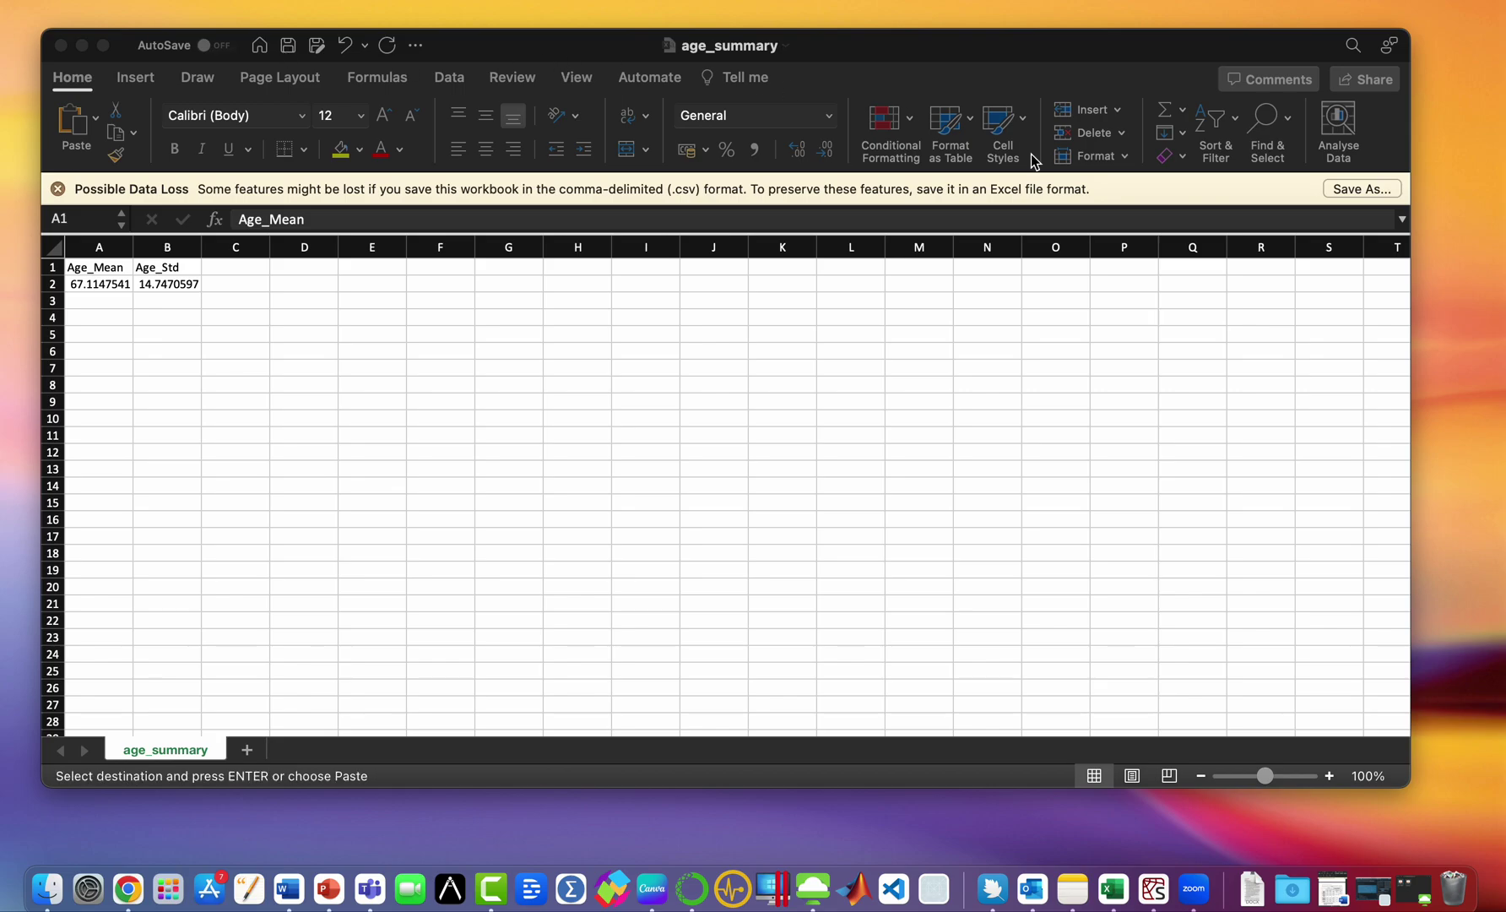
{"action": "left_click", "coordinate": [101, 317]}
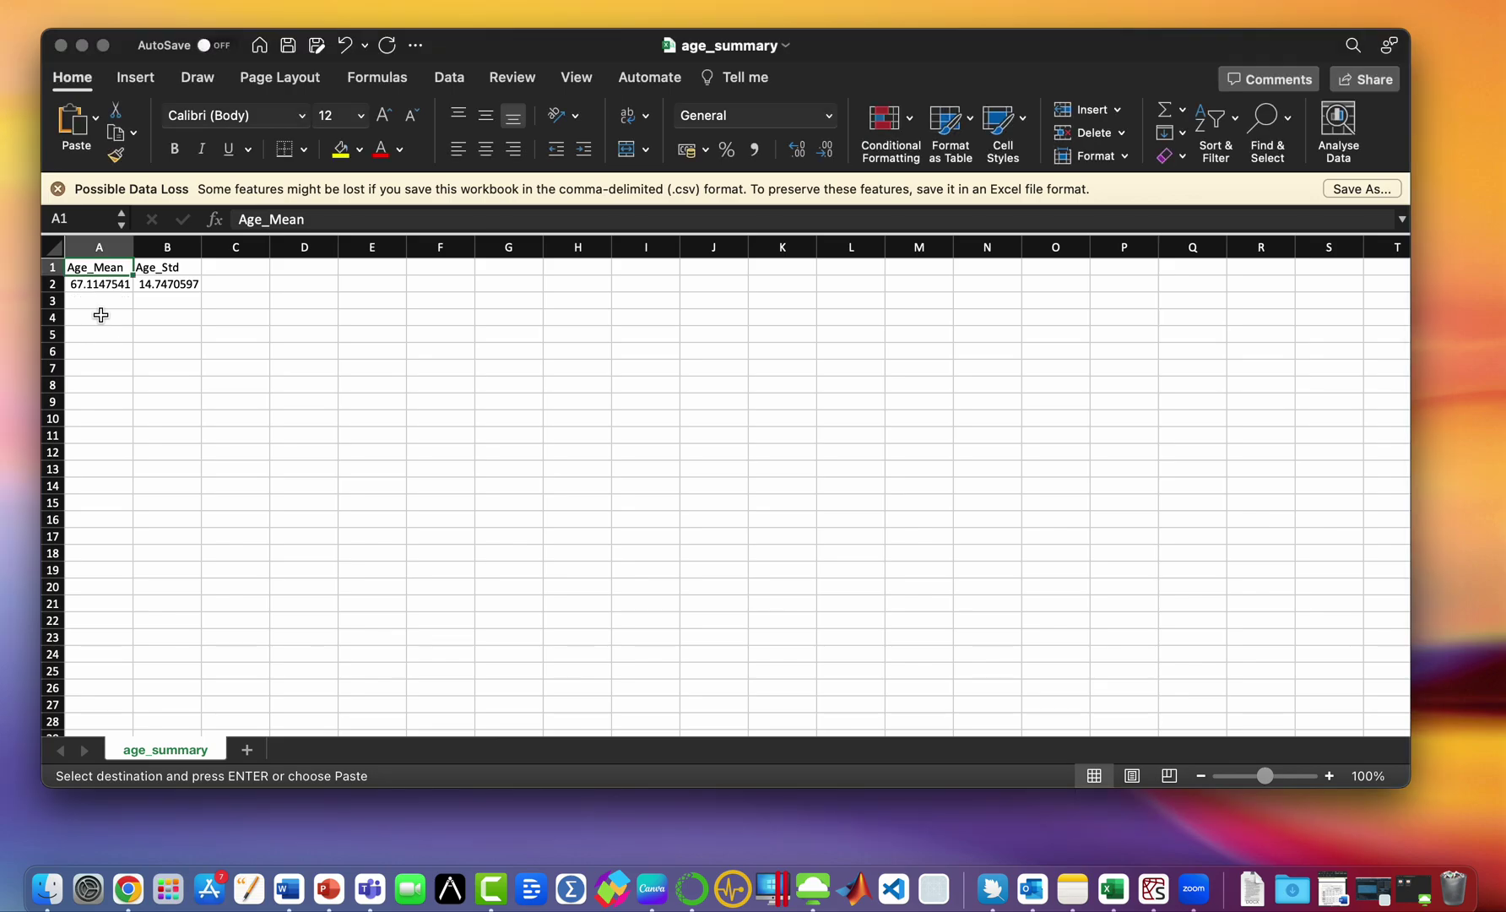
{"action": "key", "text": "super+v"}
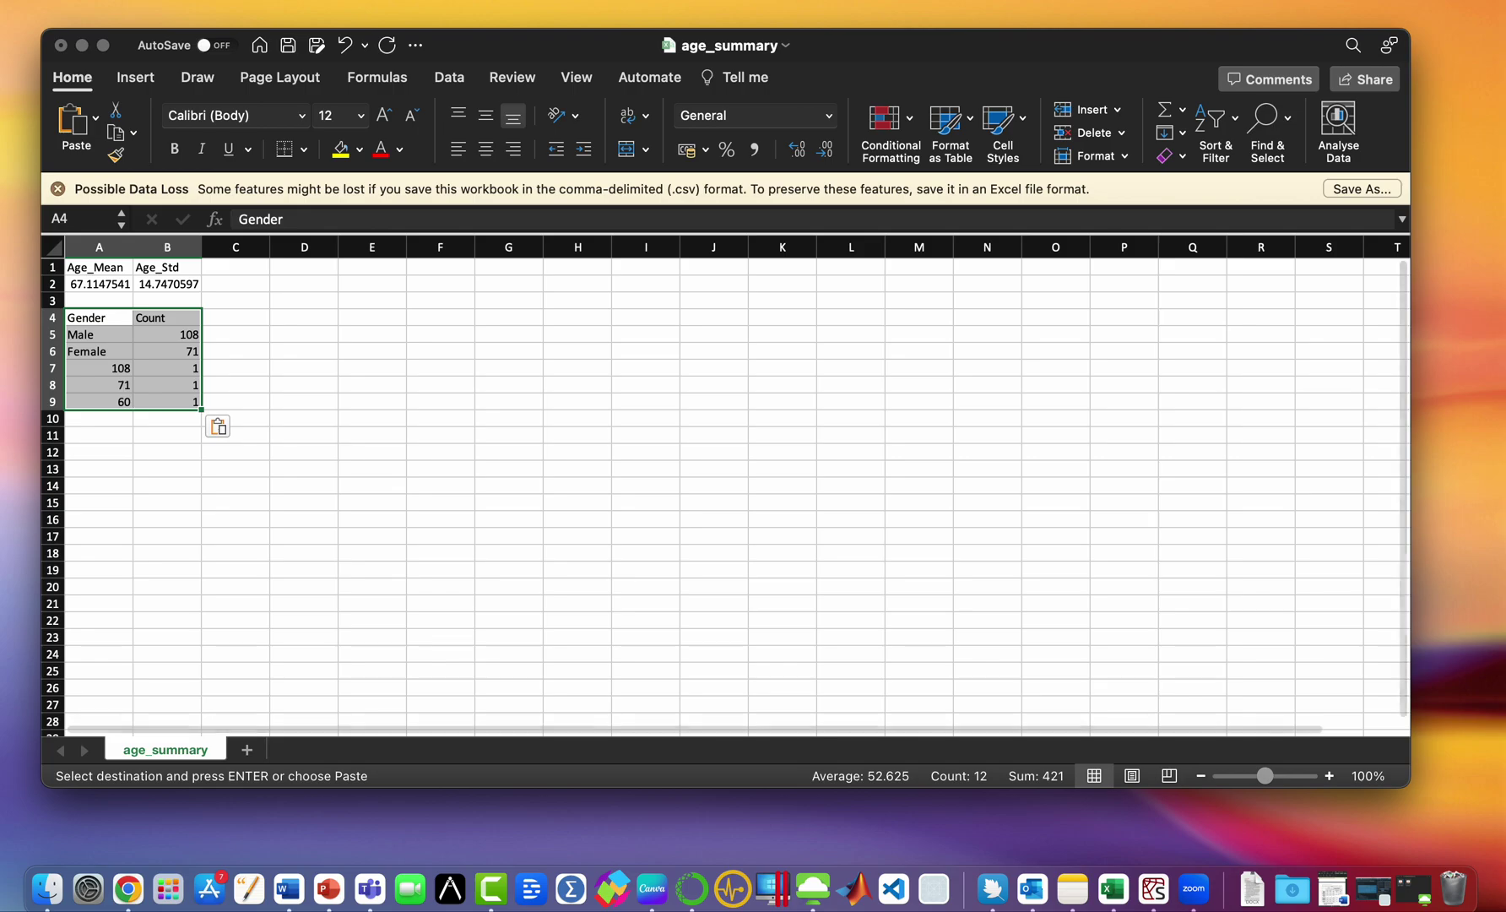
{"action": "key", "text": "super+Tab"}
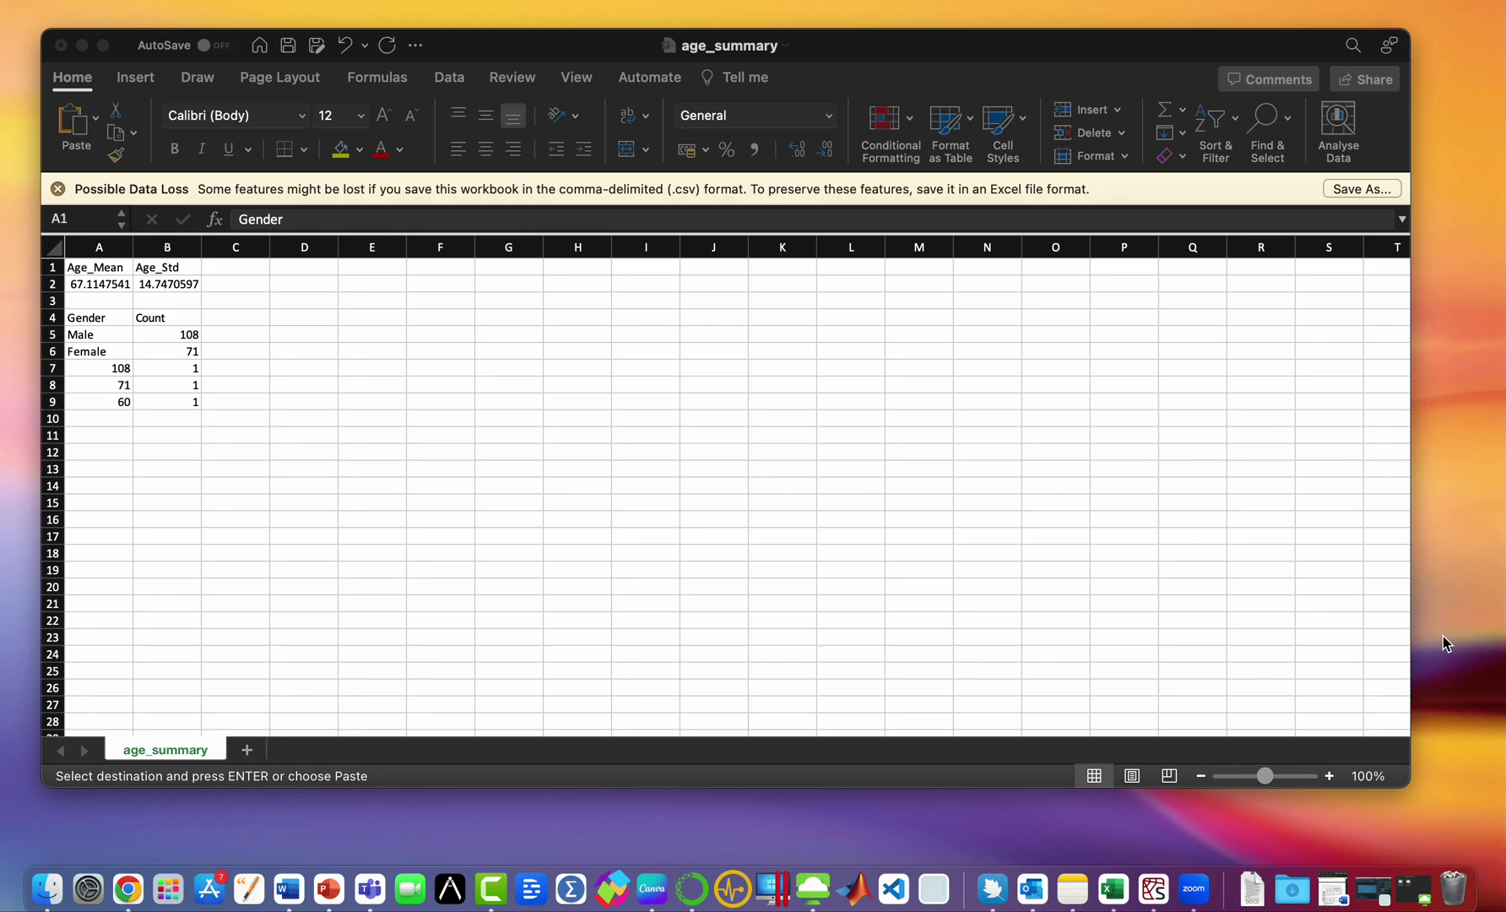
Paste the Diagnosis and Count table into age_summary at cell A11 and copy the ECG_Finding and Count table to cell A19.
{"action": "left_click", "coordinate": [121, 435]}
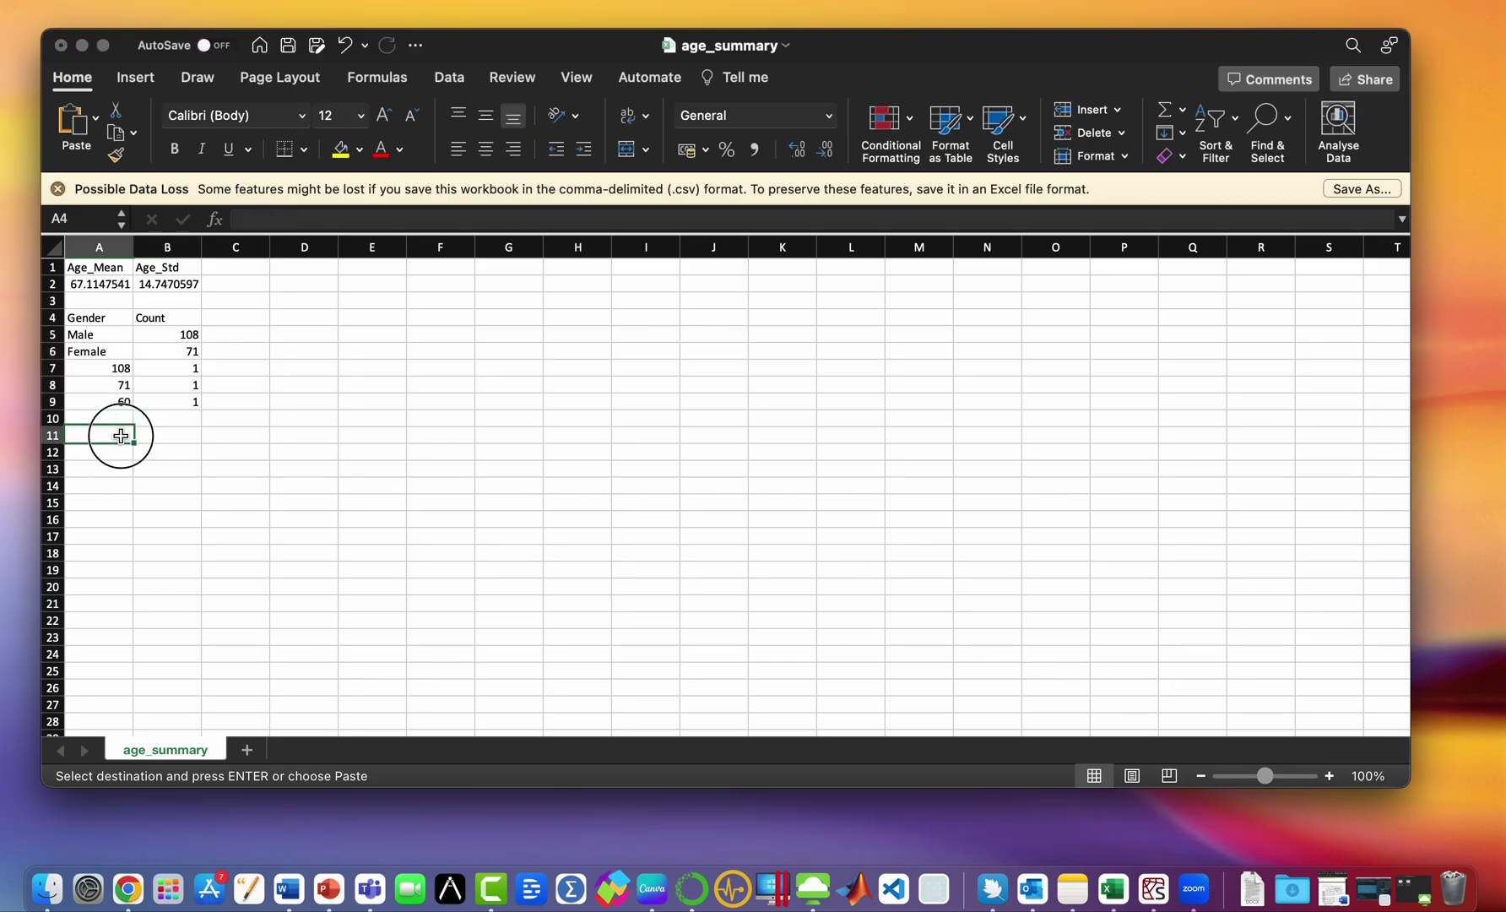
{"action": "key", "text": "super+v"}
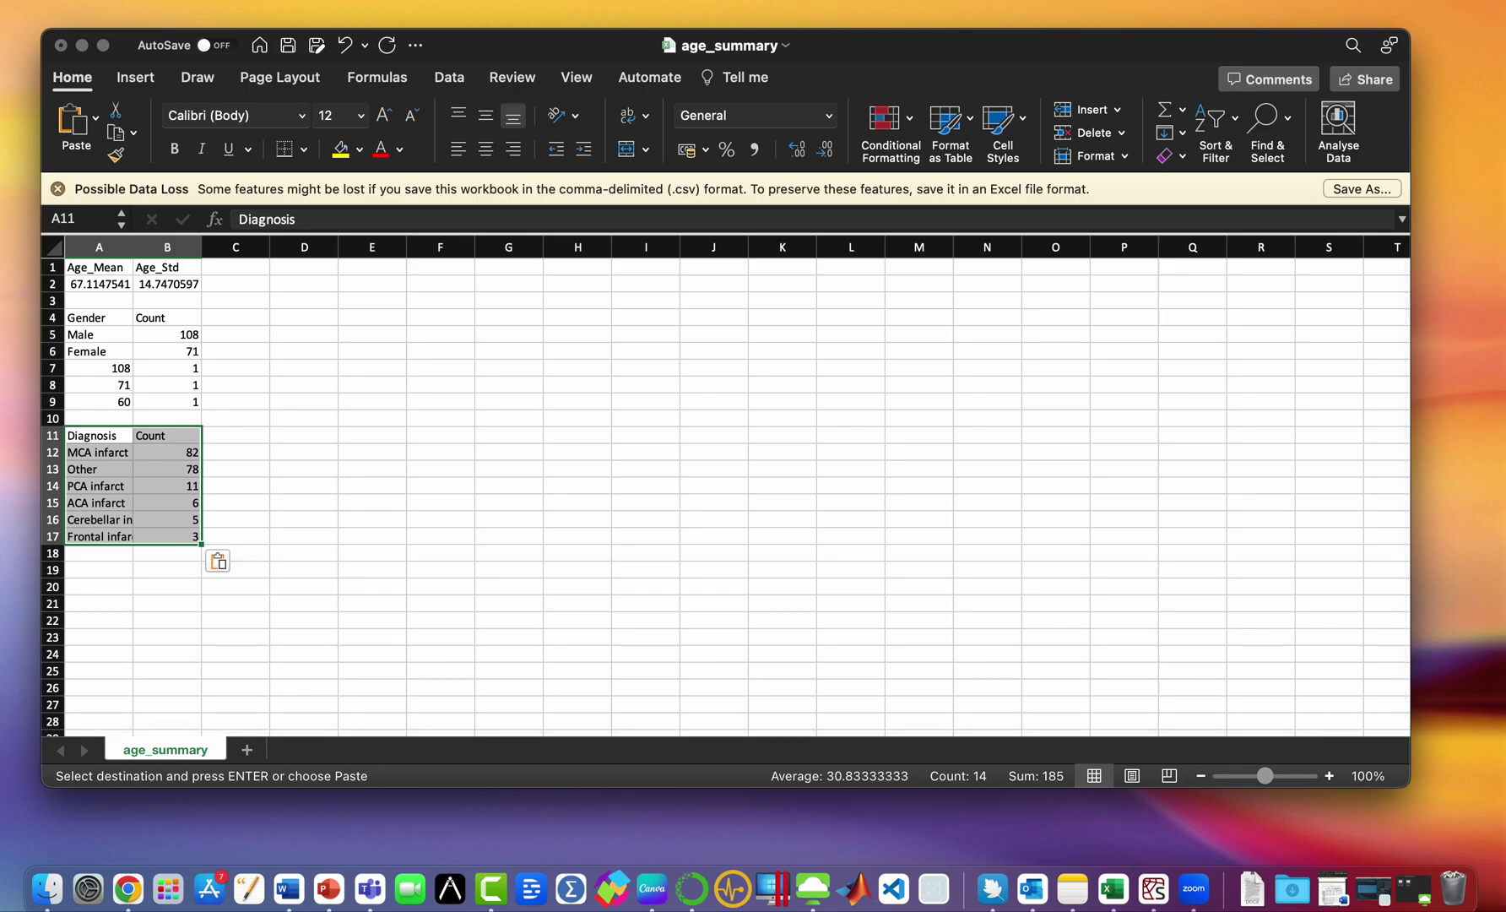
{"action": "key", "text": "super+Tab"}
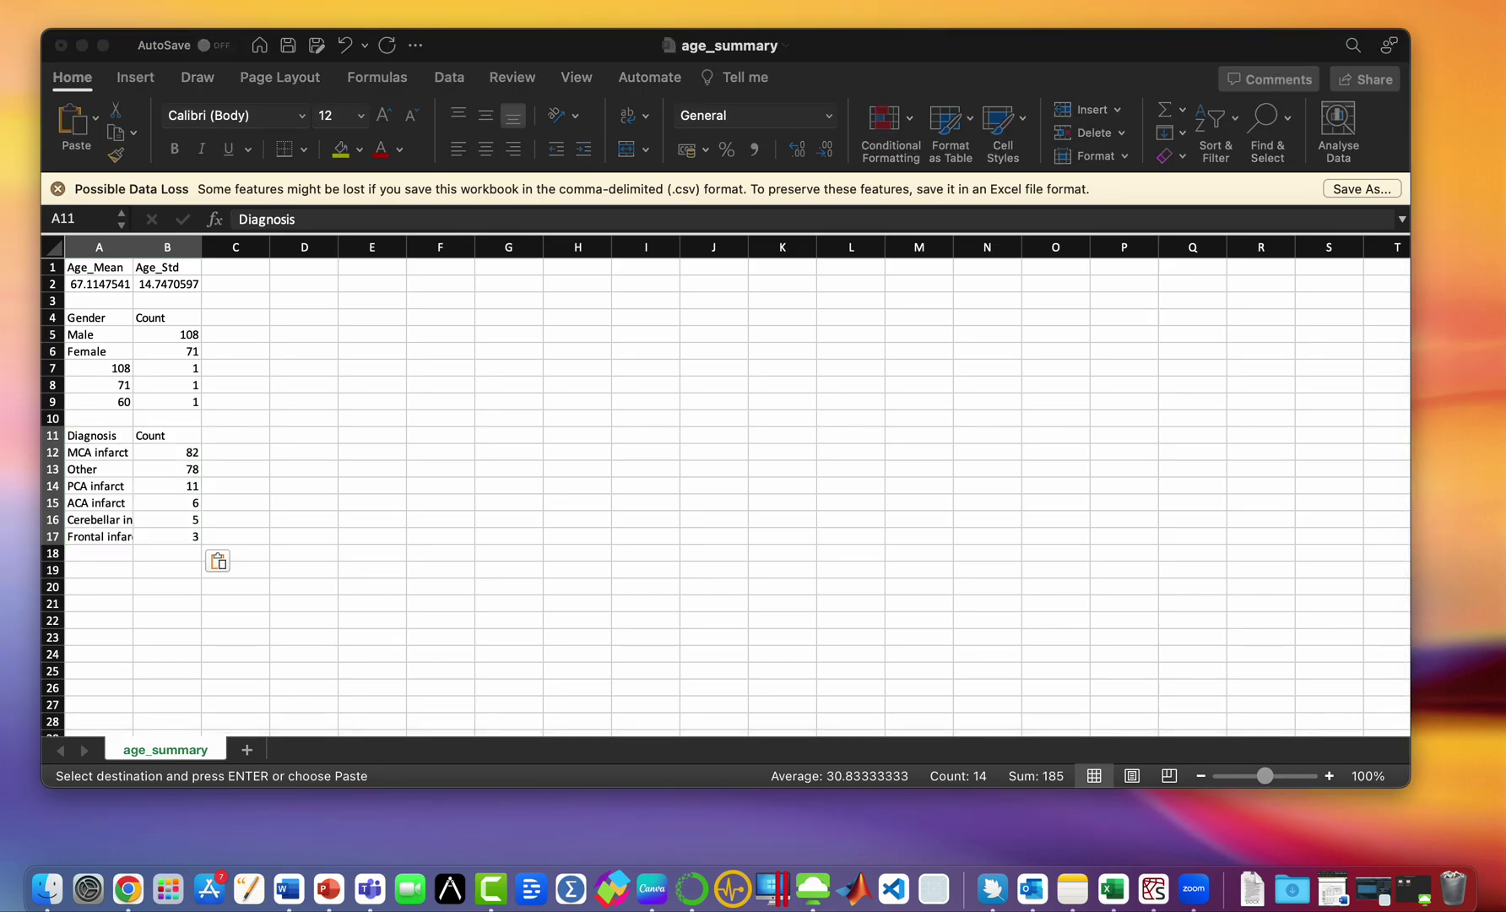
{"action": "key", "text": "super+Tab"}
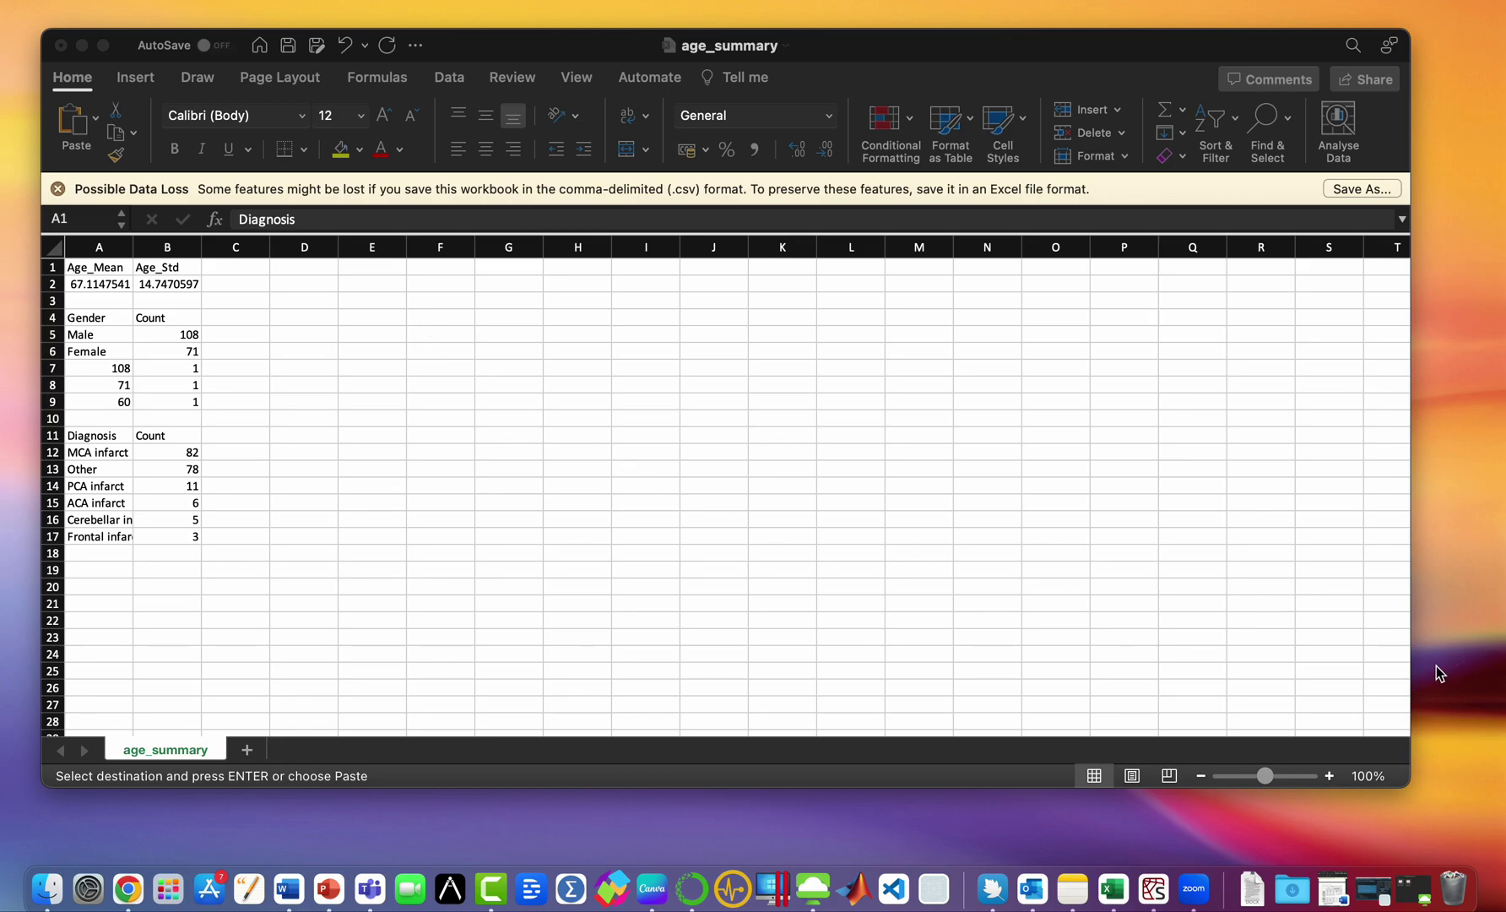
{"action": "left_click", "coordinate": [118, 575]}
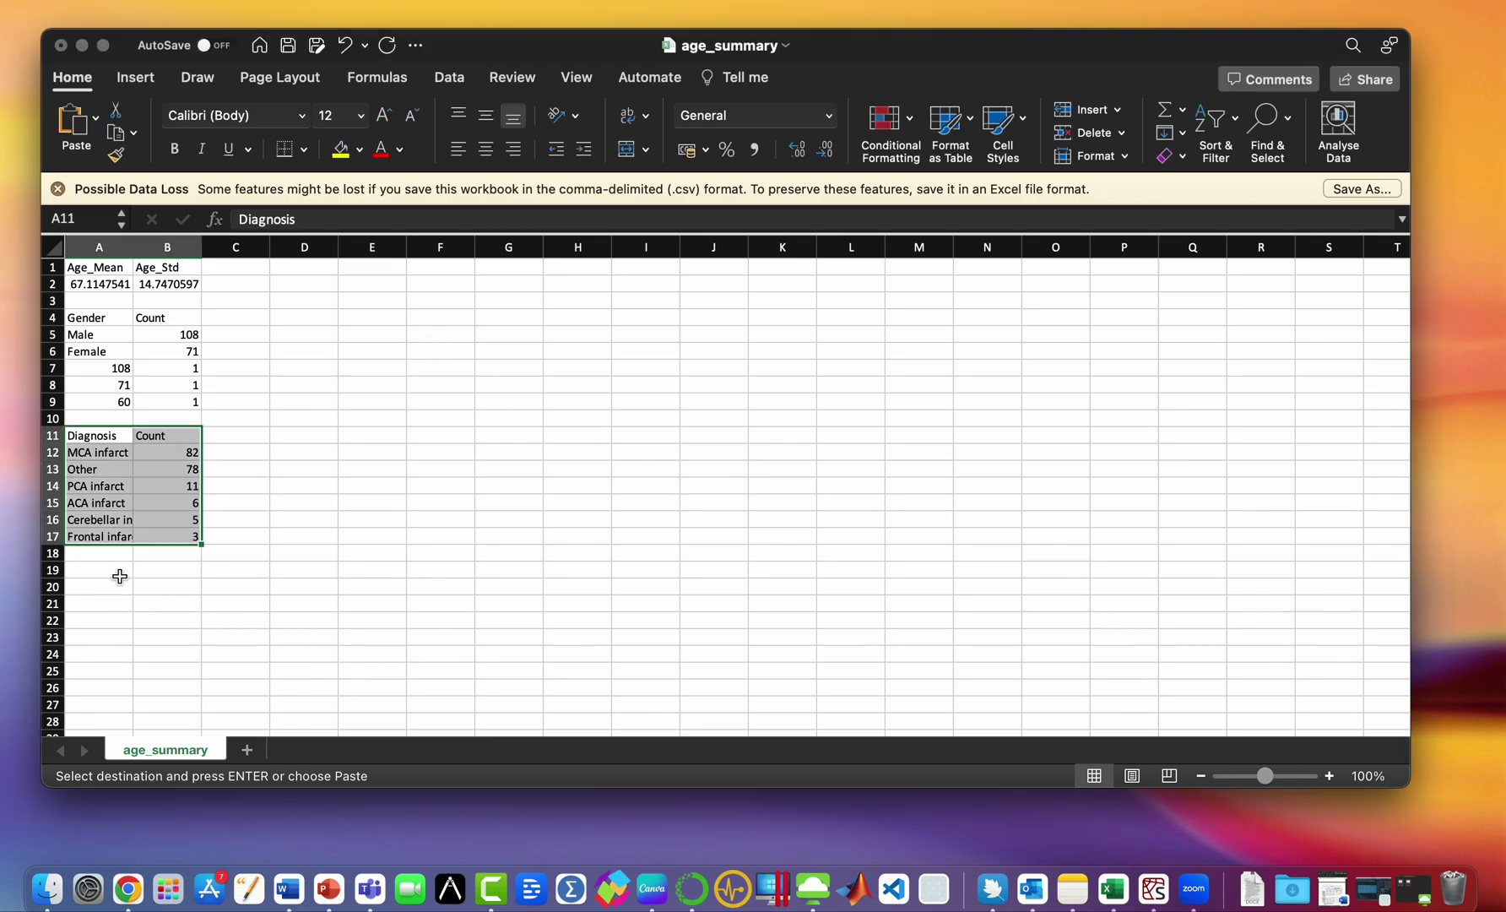
{"action": "key", "text": "super+v"}
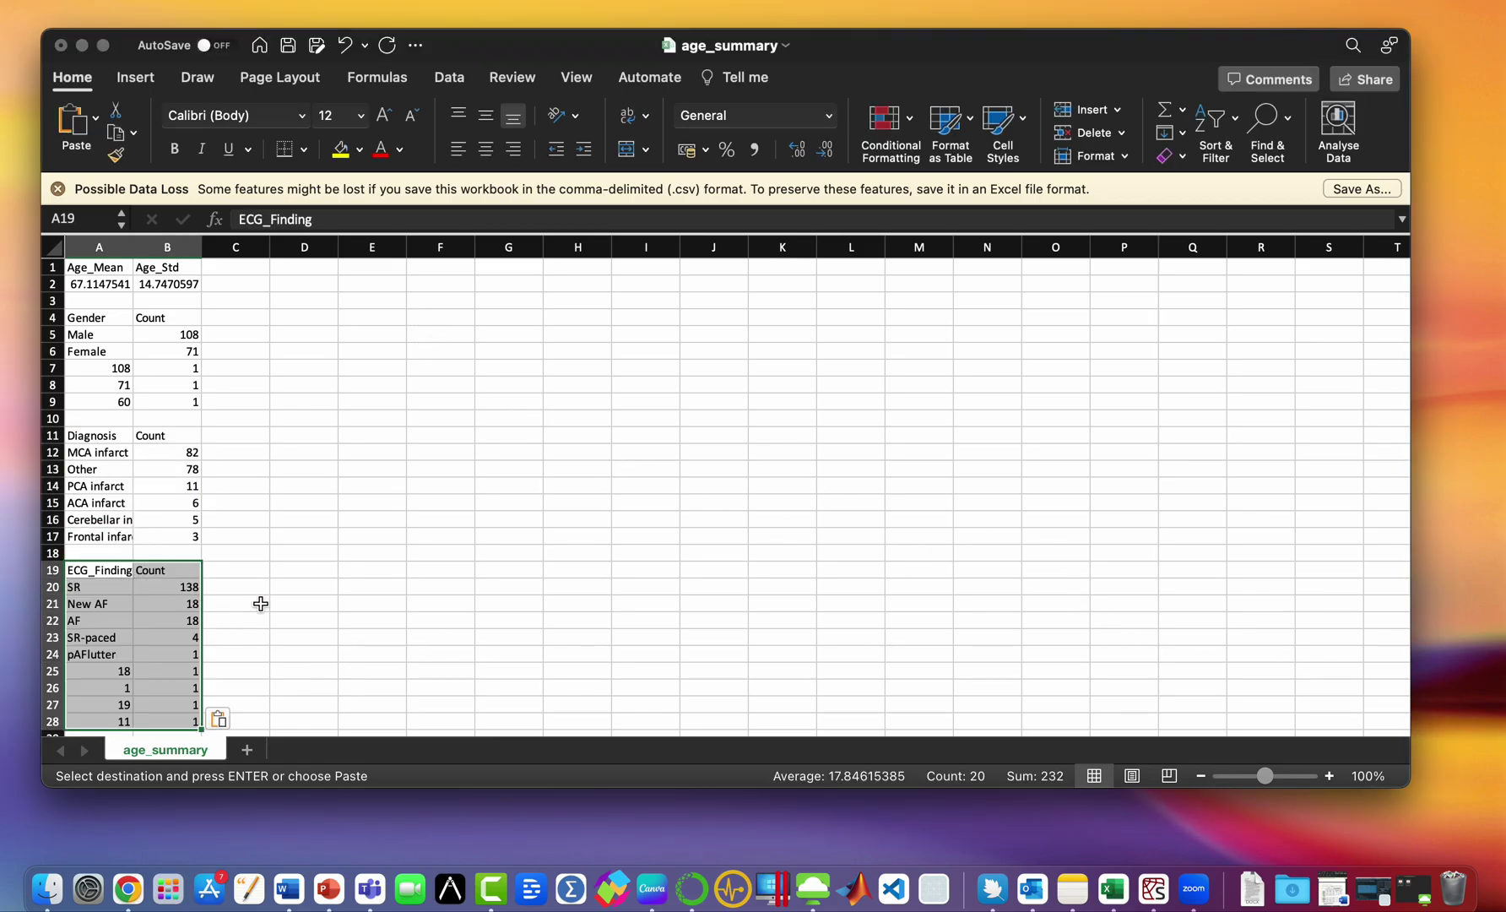
Check the unlabelled numeric ECG_Finding entries in age_summary against the rows at the end of the Stroke_Cardio_anon sheet.
{"action": "scroll", "coordinate": [260, 602], "scroll_direction": "down", "scroll_amount": 3}
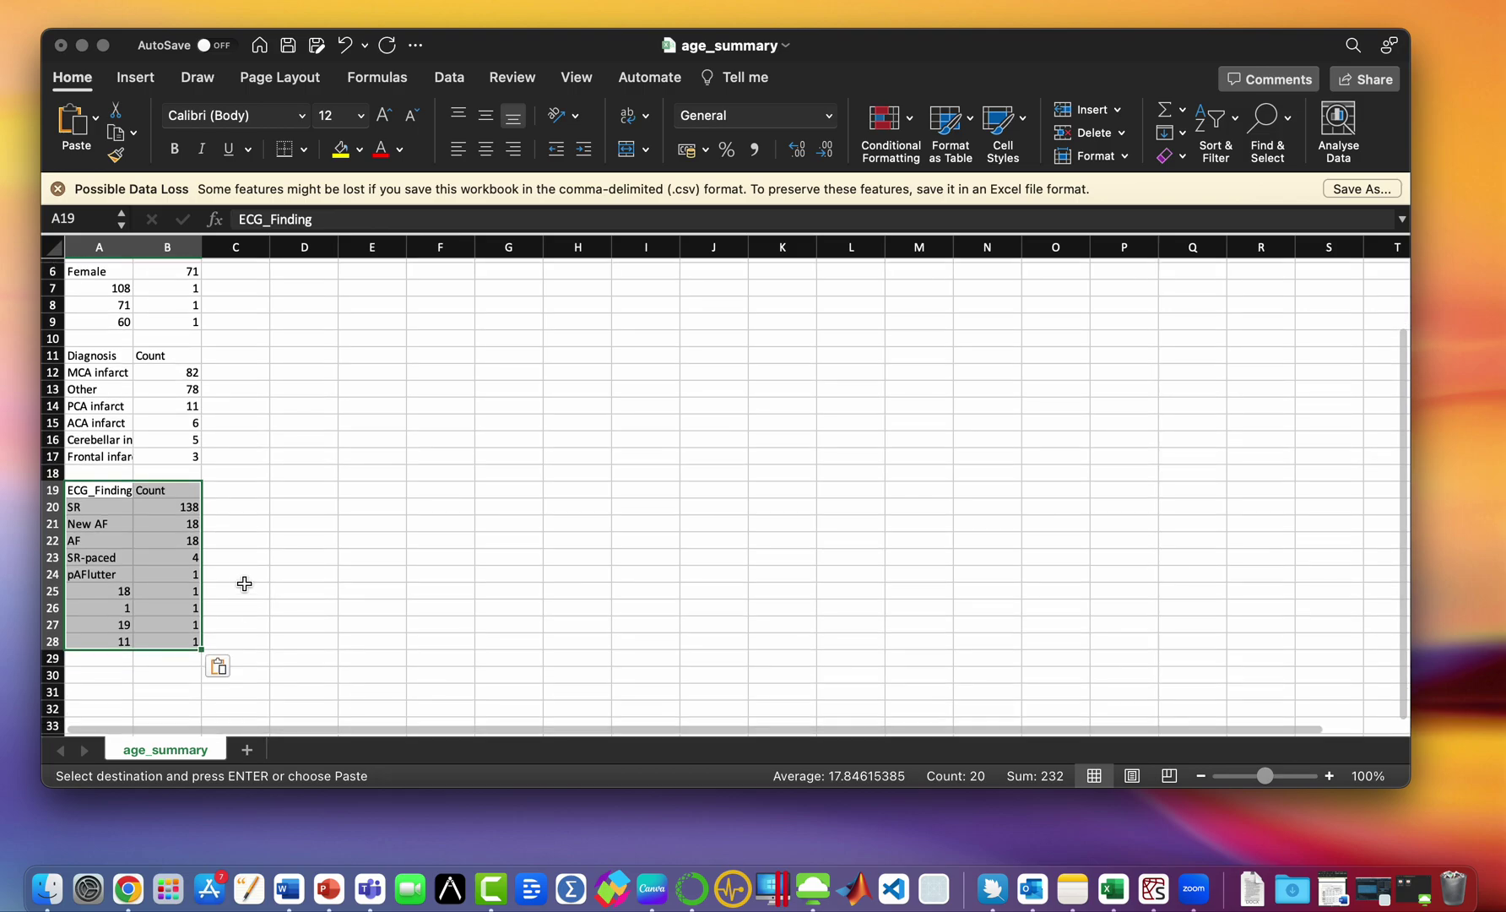
{"action": "left_click", "coordinate": [116, 593]}
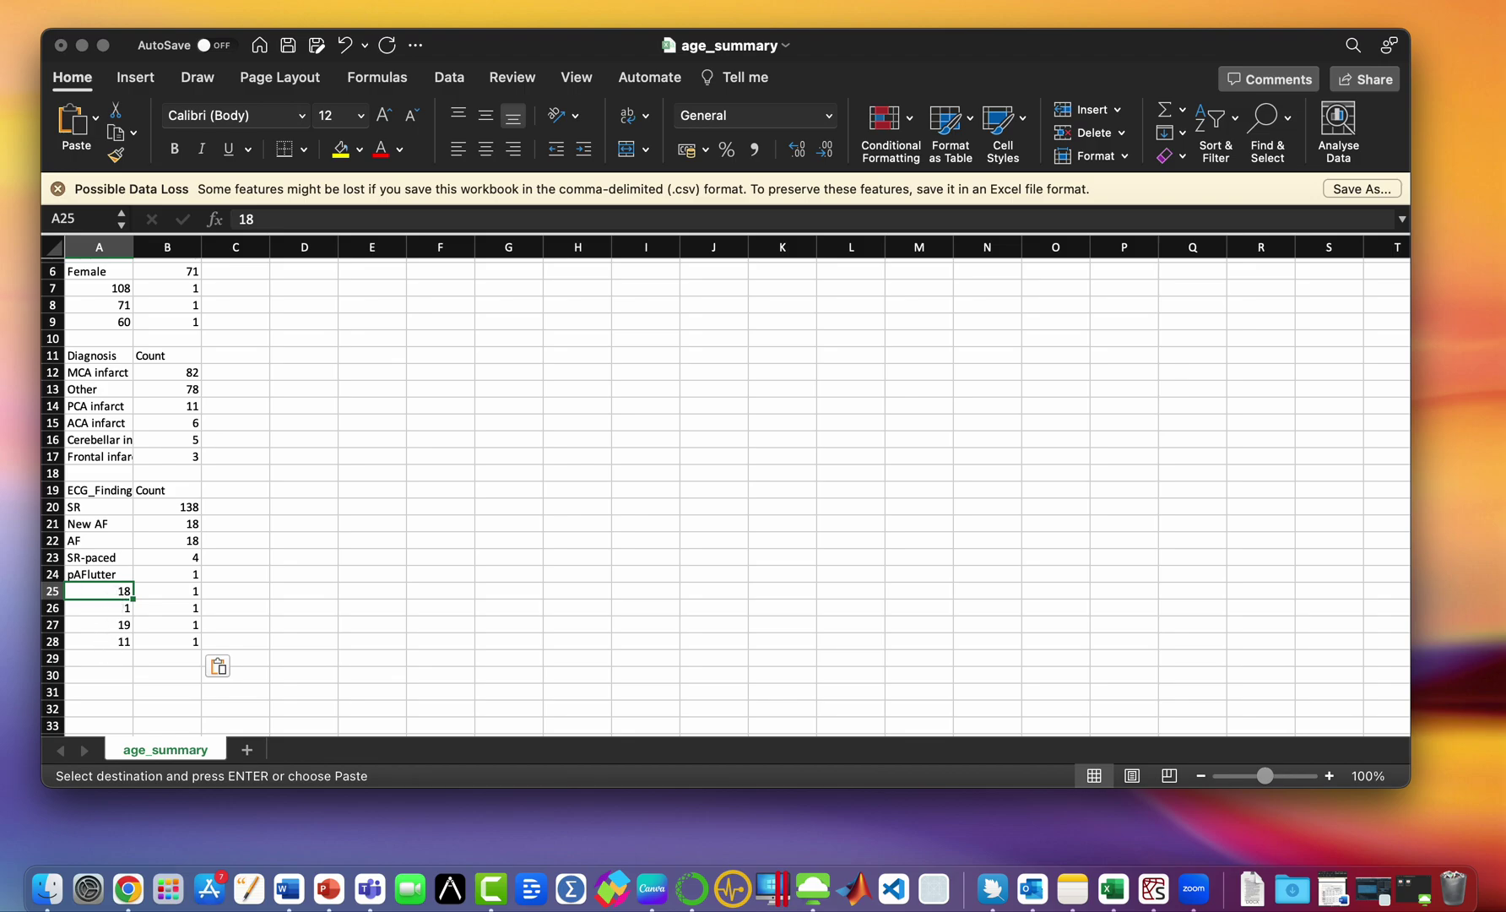
{"action": "left_click_drag", "start_coordinate": [0, 7], "coordinate": [918, 13]}
{"action": "scroll", "coordinate": [561, 424], "scroll_direction": "down", "scroll_amount": 14}
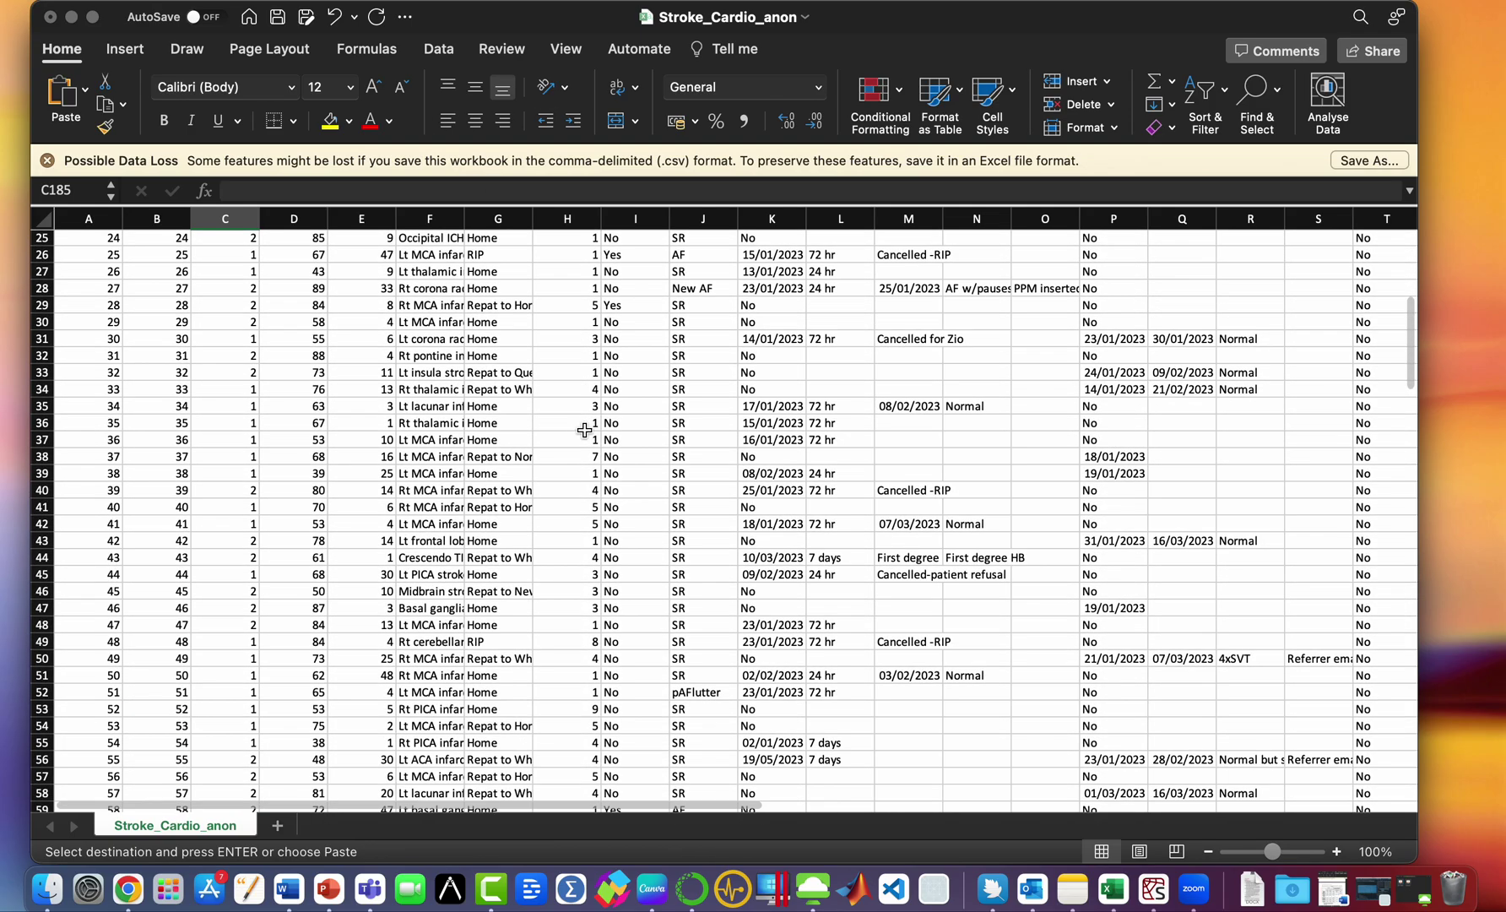
{"action": "scroll", "coordinate": [615, 448], "scroll_direction": "down", "scroll_amount": 20}
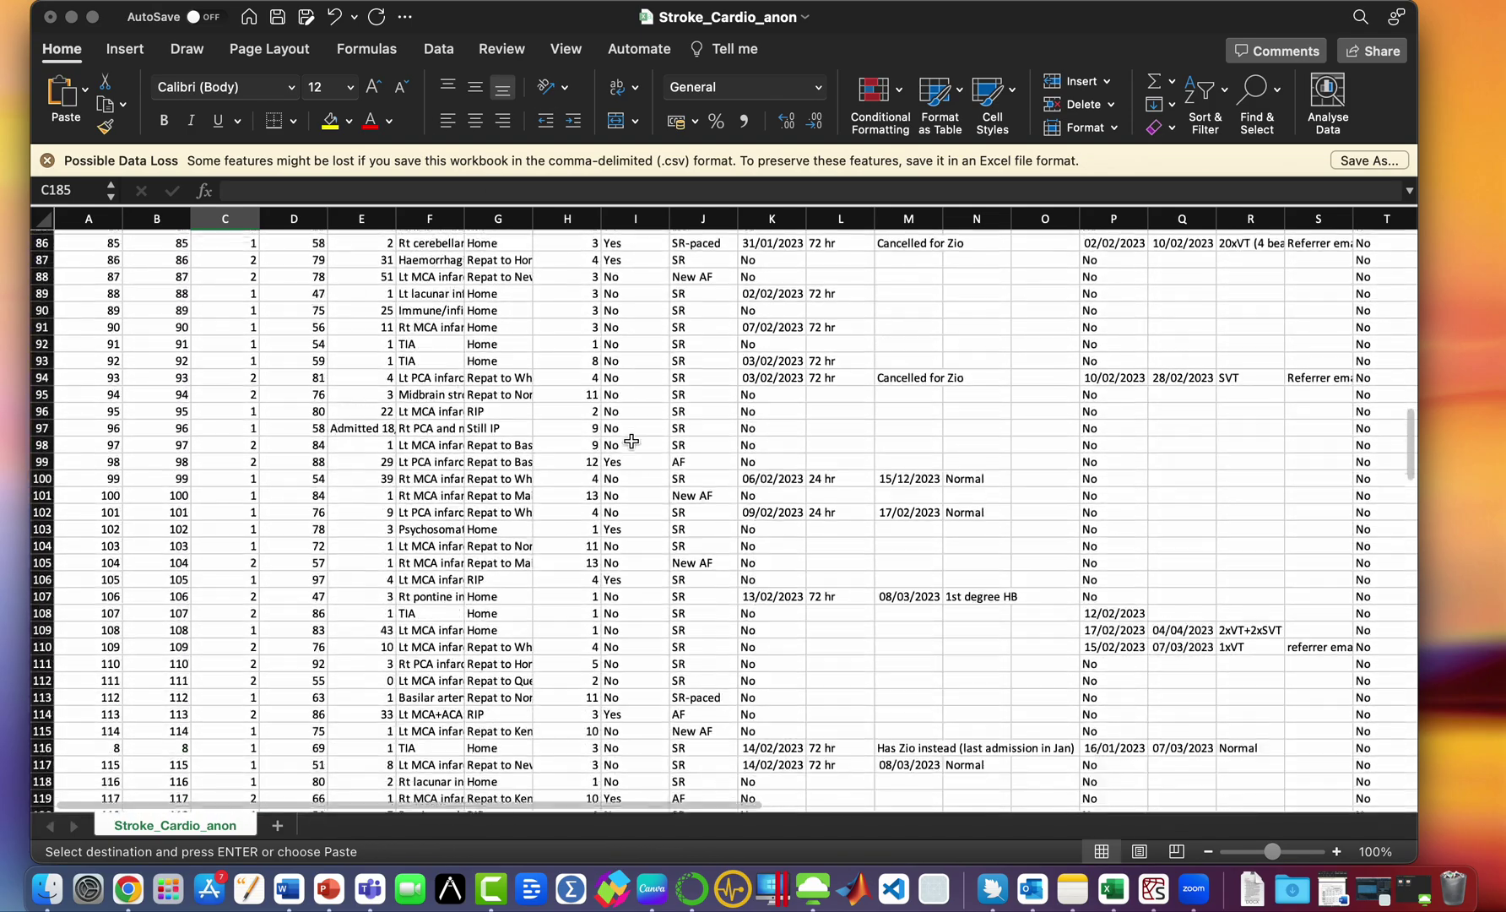
{"action": "scroll", "coordinate": [633, 440], "scroll_direction": "down", "scroll_amount": 20}
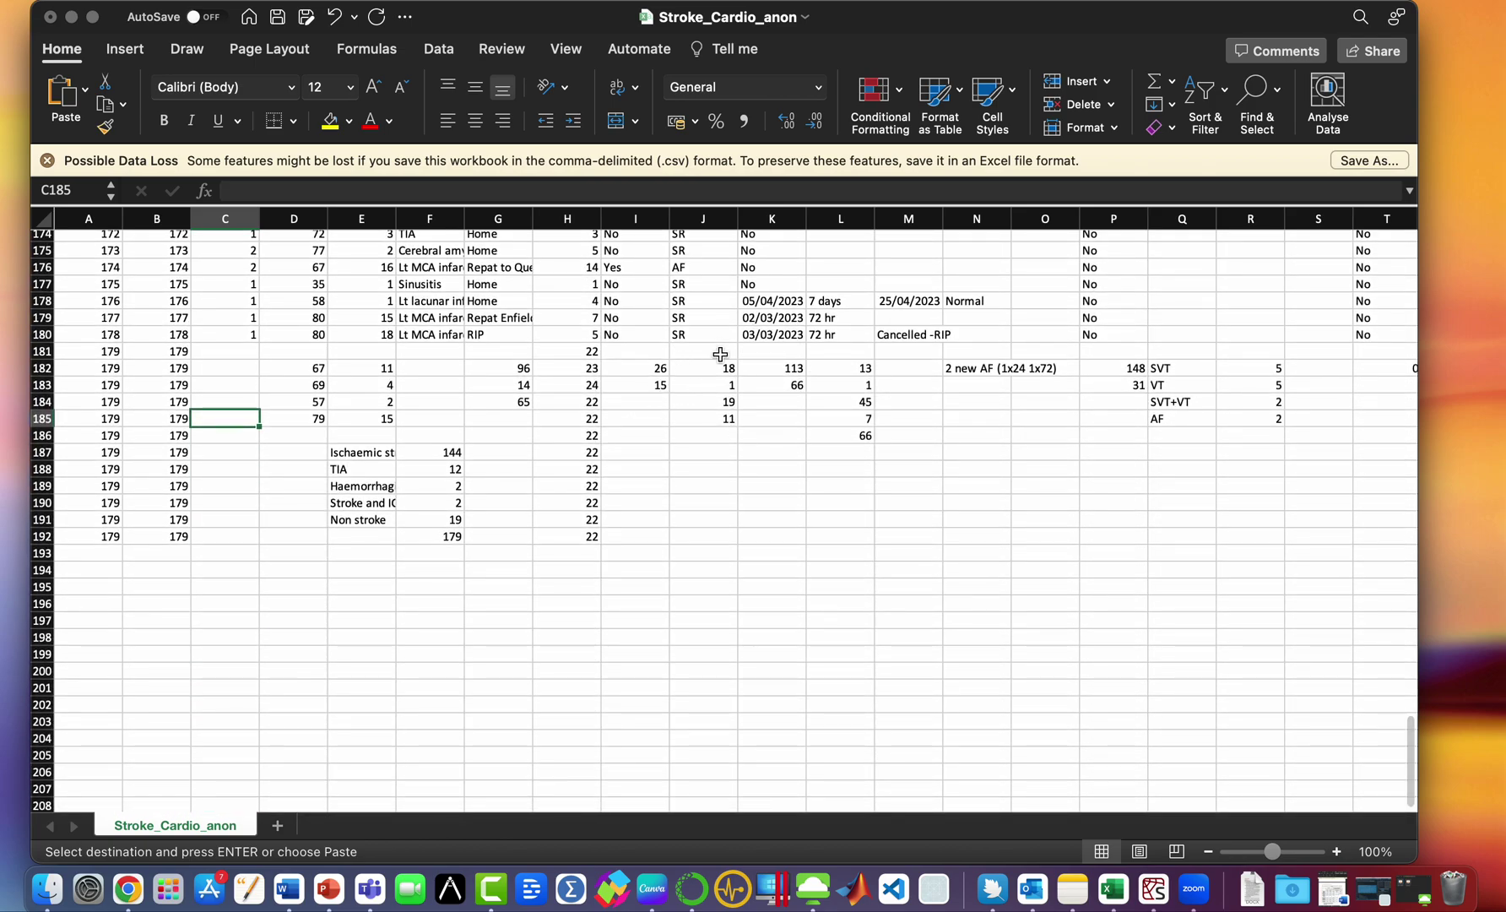
{"action": "key", "text": "super+grave"}
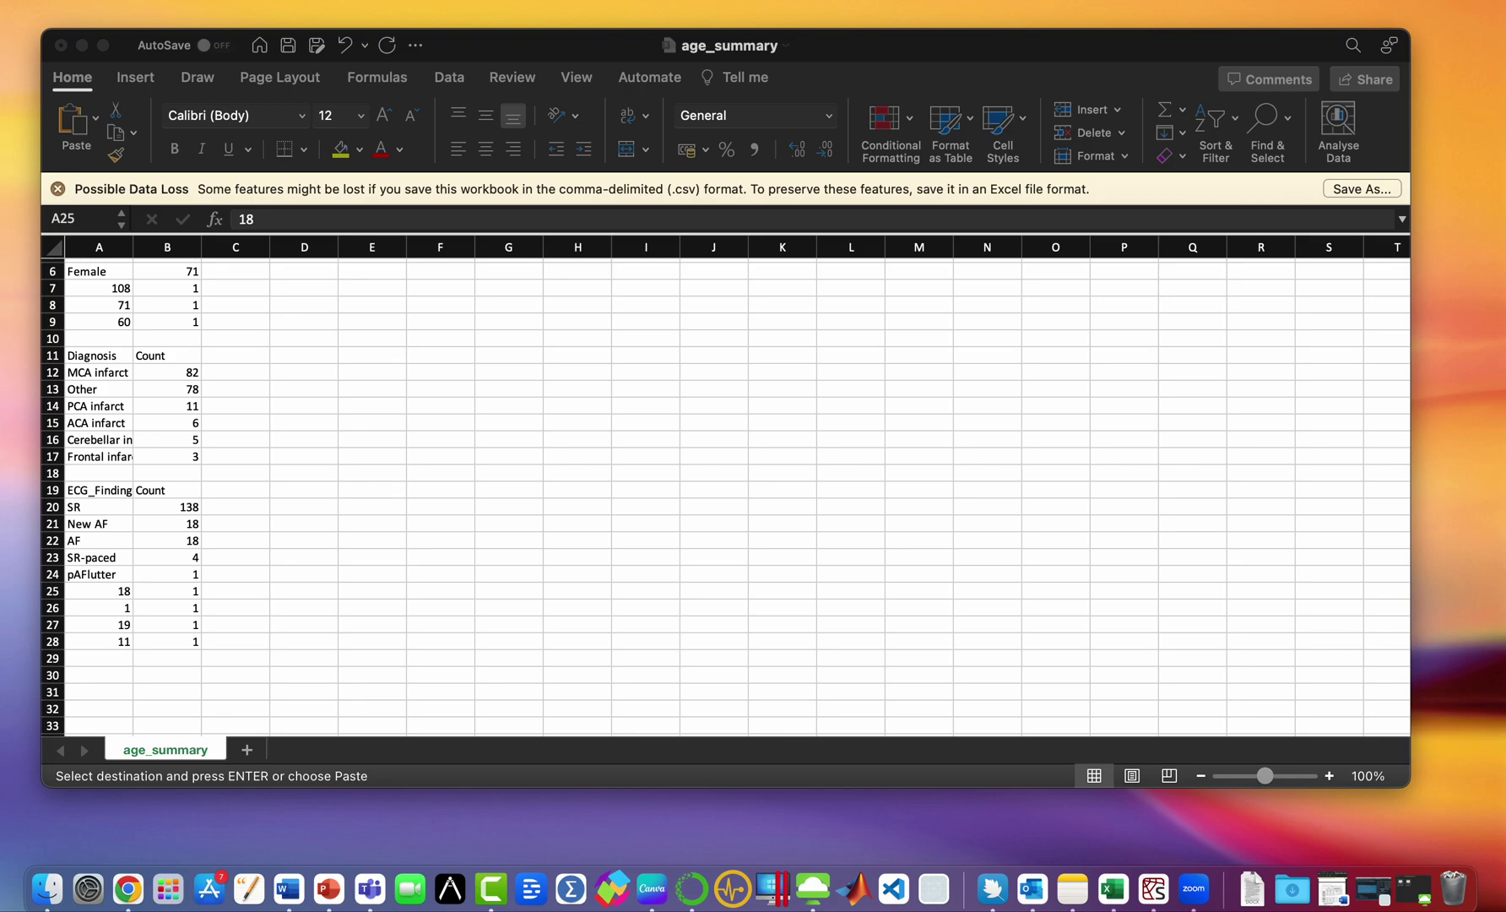
Bring up test_requested_summary and find the prompt in the ChatGPT conversation that lists the requested test counts.
{"action": "left_click_drag", "start_coordinate": [1181, 907], "coordinate": [817, 145]}
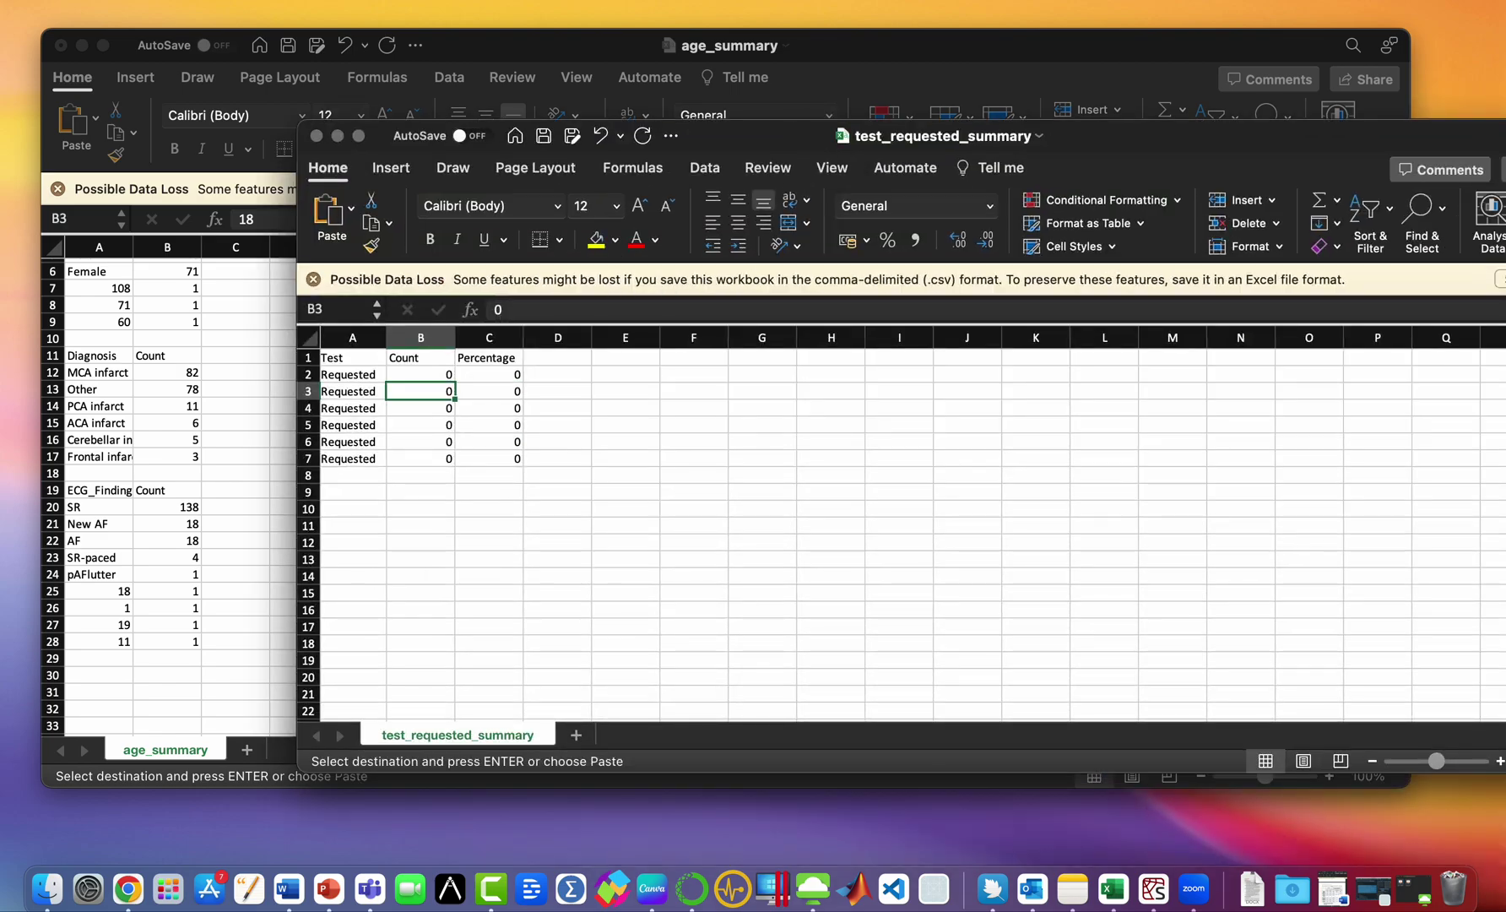
{"action": "left_click_drag", "start_coordinate": [1317, 908], "coordinate": [962, 94]}
{"action": "scroll", "coordinate": [674, 286], "scroll_direction": "up", "scroll_amount": 3}
{"action": "scroll", "coordinate": [674, 286], "scroll_direction": "up", "scroll_amount": 15}
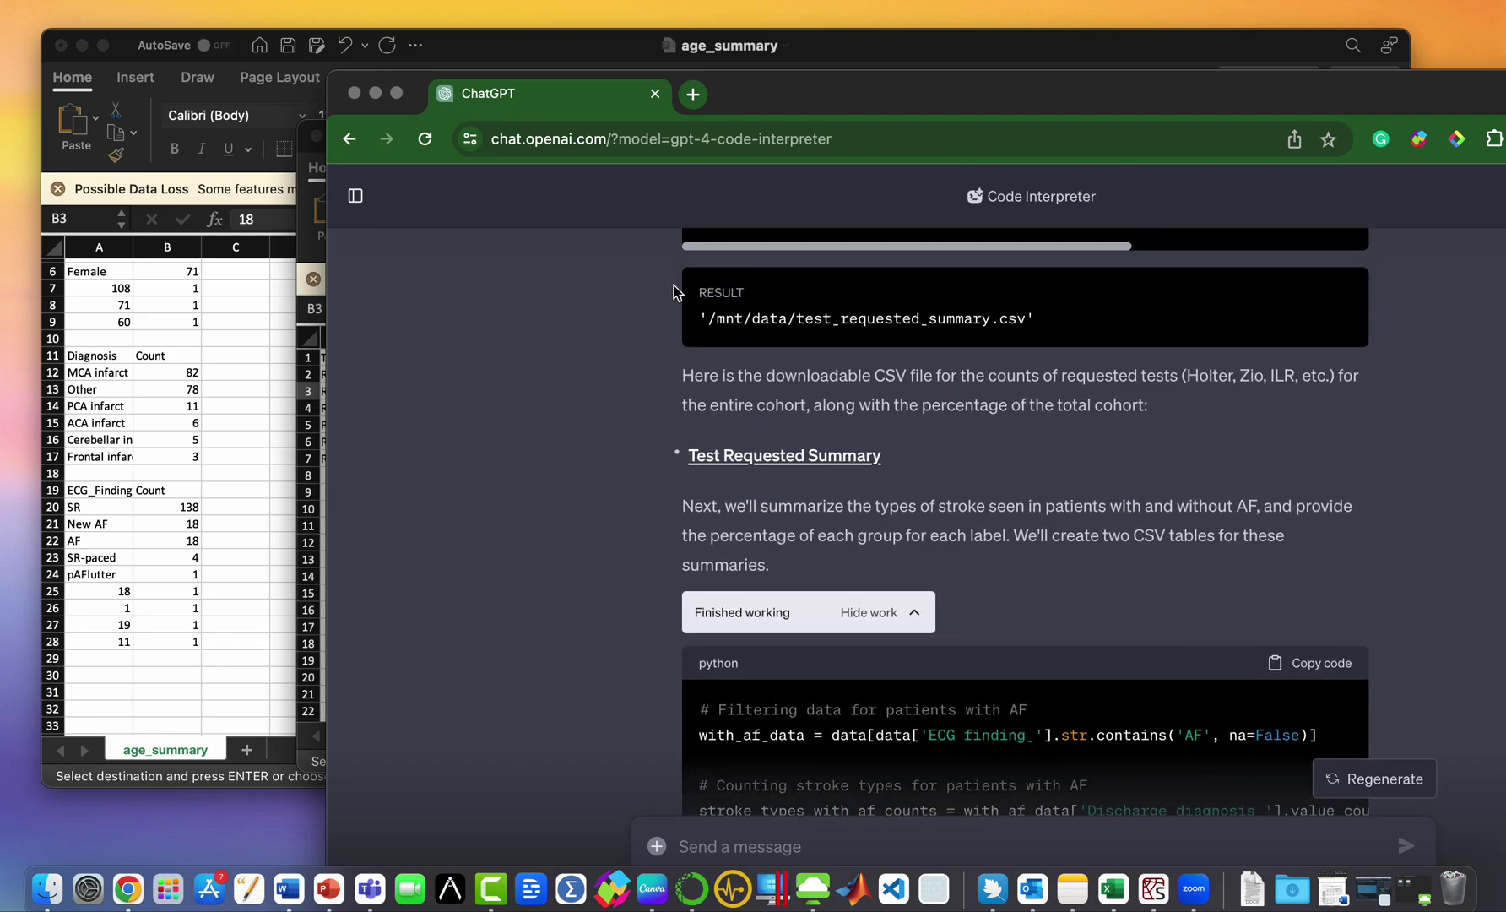
{"action": "scroll", "coordinate": [675, 281], "scroll_direction": "up", "scroll_amount": 15}
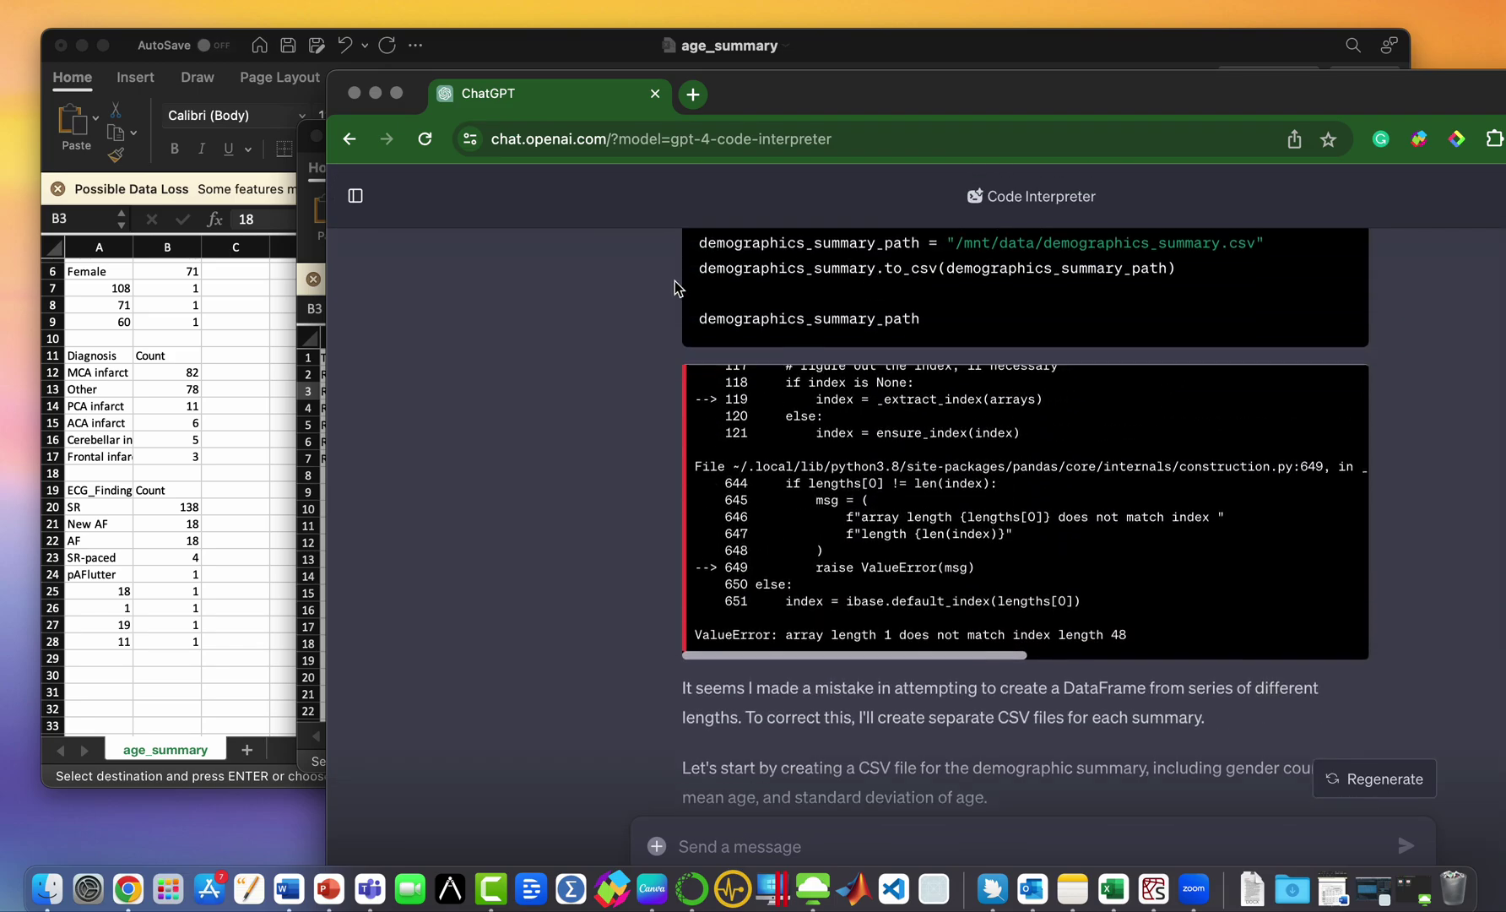
{"action": "scroll", "coordinate": [676, 289], "scroll_direction": "down", "scroll_amount": 5}
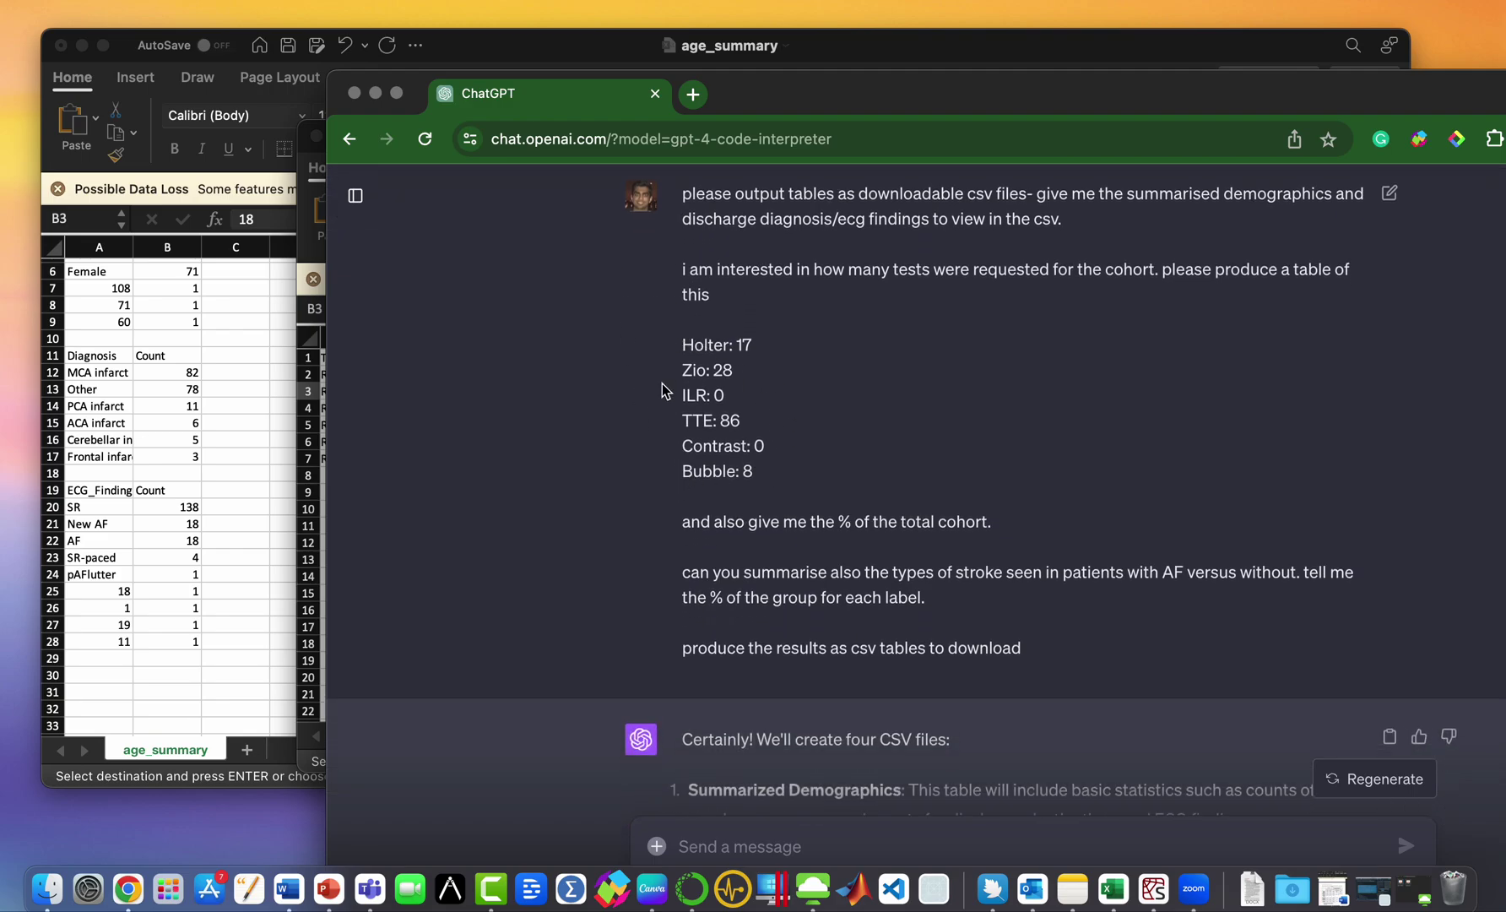
Arrange the ChatGPT and test_requested_summary windows and copy the prompt's test counts, Holter: 17 through Bubble: 8, into cell B2.
{"action": "left_click_drag", "start_coordinate": [808, 82], "coordinate": [789, 423]}
{"action": "left_click_drag", "start_coordinate": [1144, 138], "coordinate": [1046, 63]}
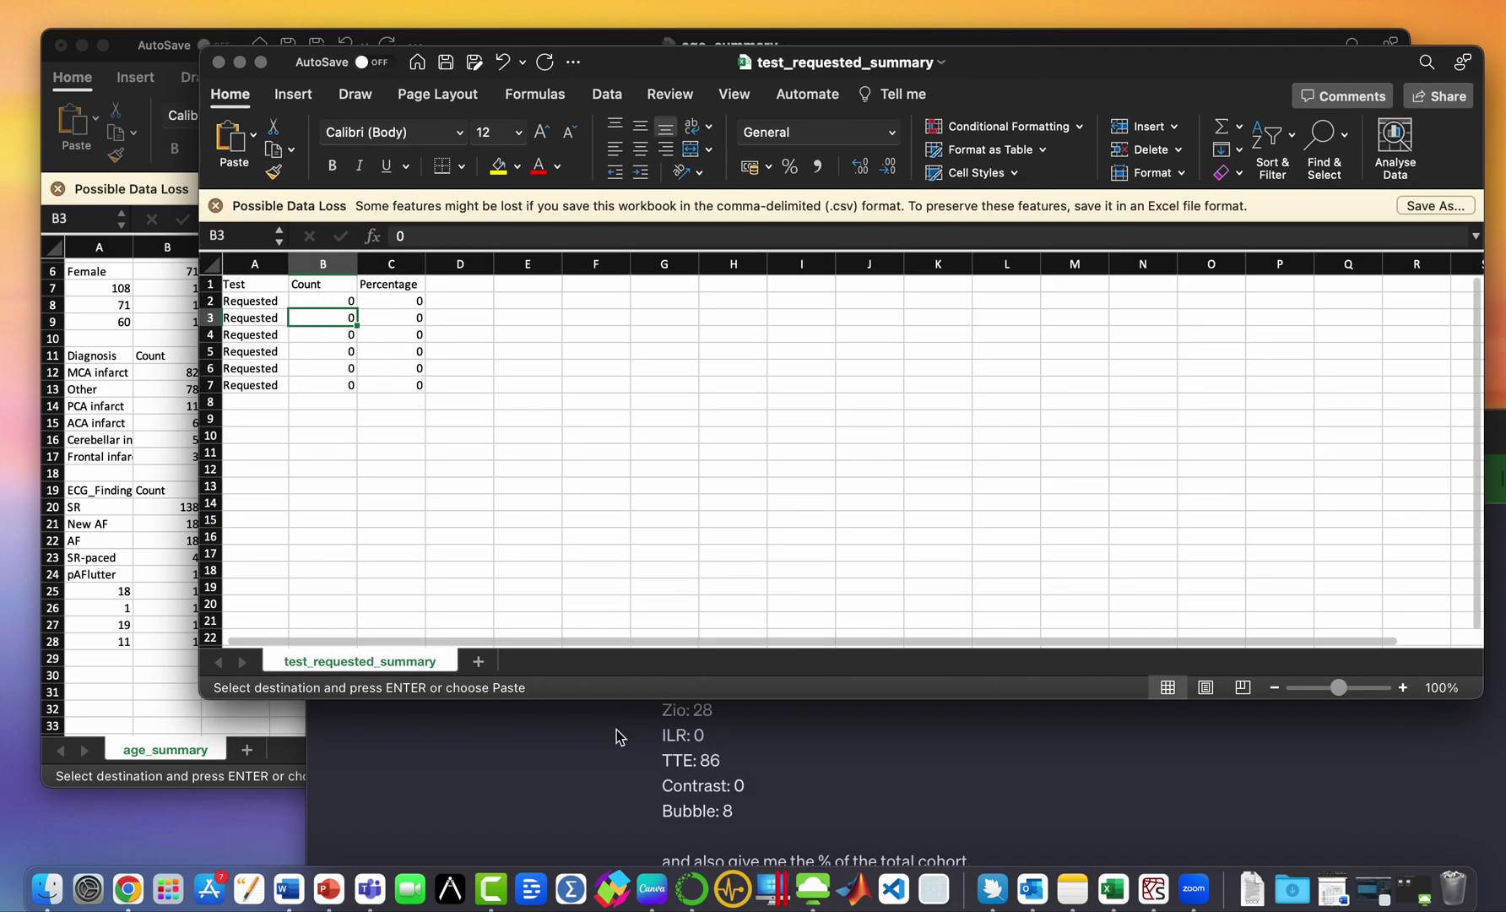
{"action": "left_click", "coordinate": [586, 772]}
{"action": "mouse_move", "coordinate": [749, 820]}
{"action": "left_mouse_down"}
{"action": "mouse_move", "coordinate": [654, 711]}
{"action": "mouse_move", "coordinate": [649, 682]}
{"action": "left_mouse_up"}
{"action": "key", "text": "super+c"}
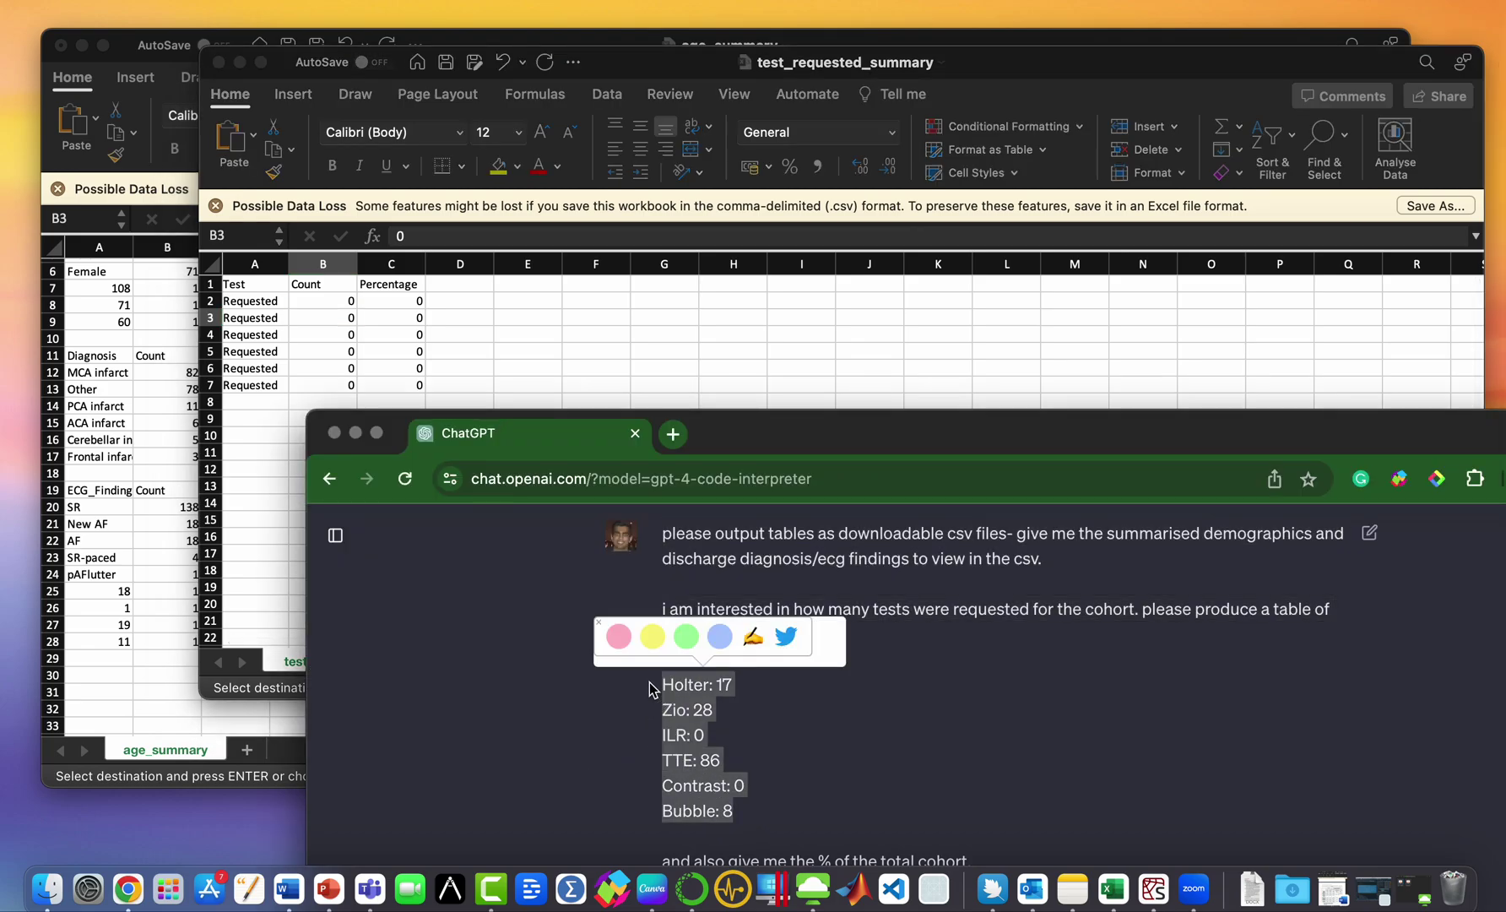
{"action": "key", "text": "Escape"}
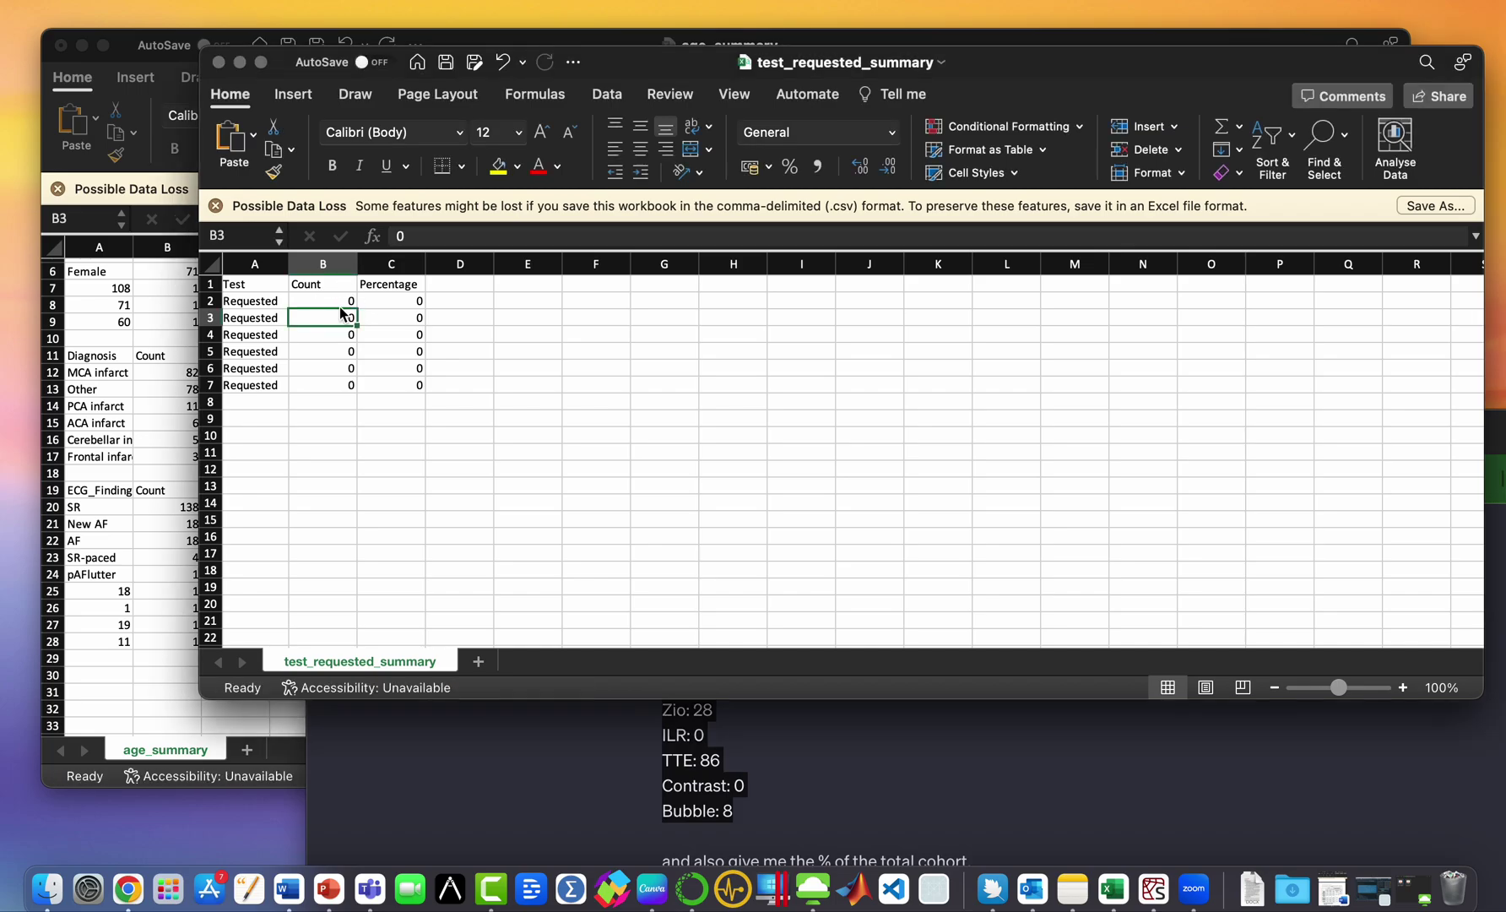
{"action": "left_click", "coordinate": [337, 302]}
{"action": "key", "text": "super+v"}
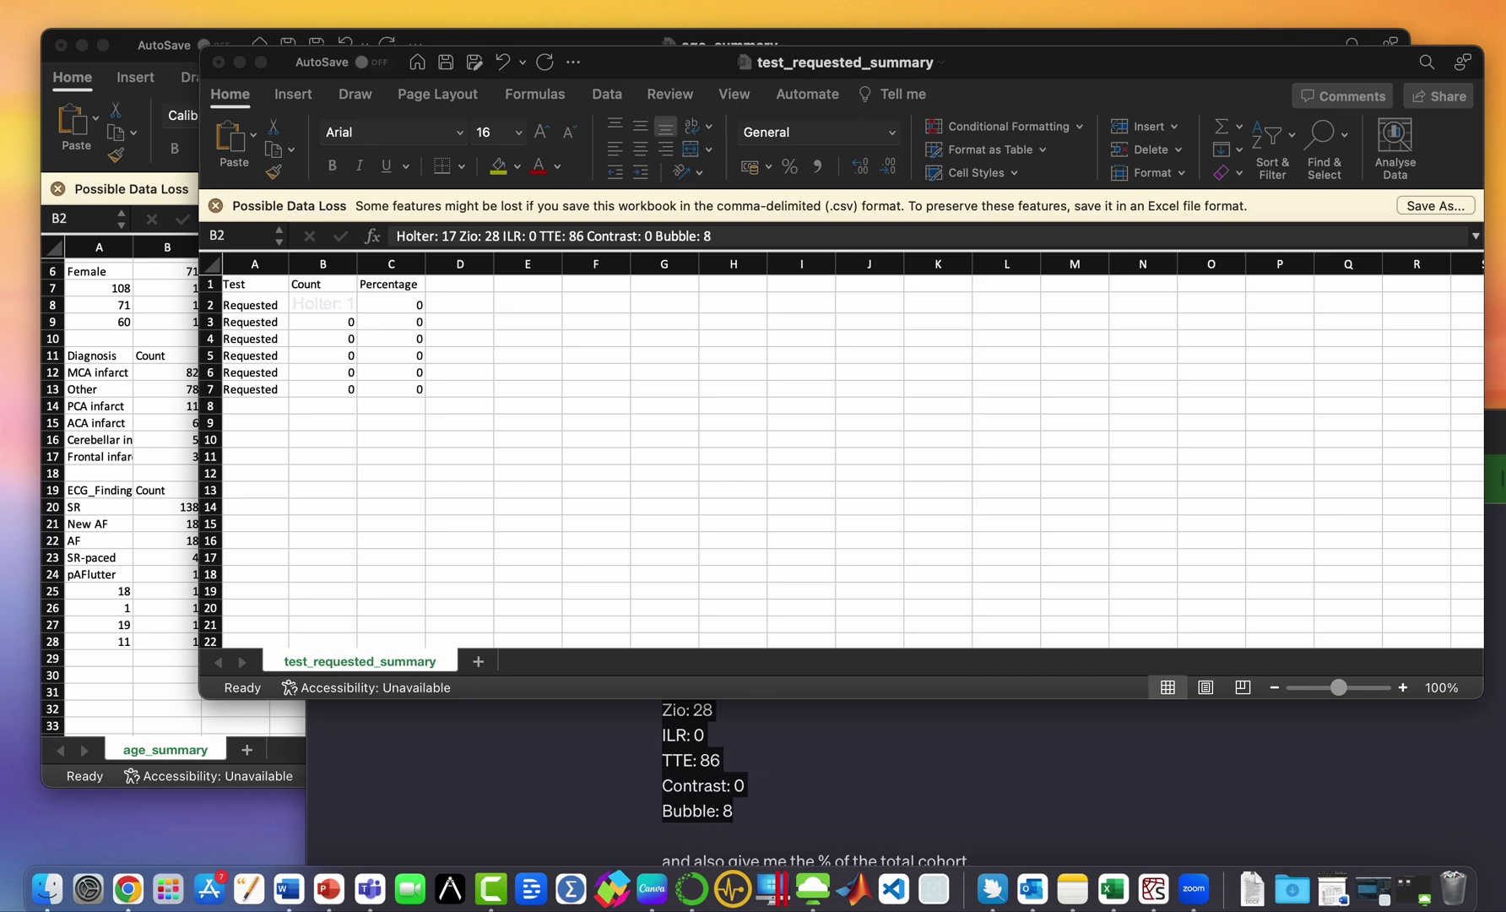
Bring stroke_types_with_af_summary and stroke_types_without_af_summary side by side to compare their diagnosis counts and percentages.
{"action": "left_click_drag", "start_coordinate": [0, 110], "coordinate": [545, 117]}
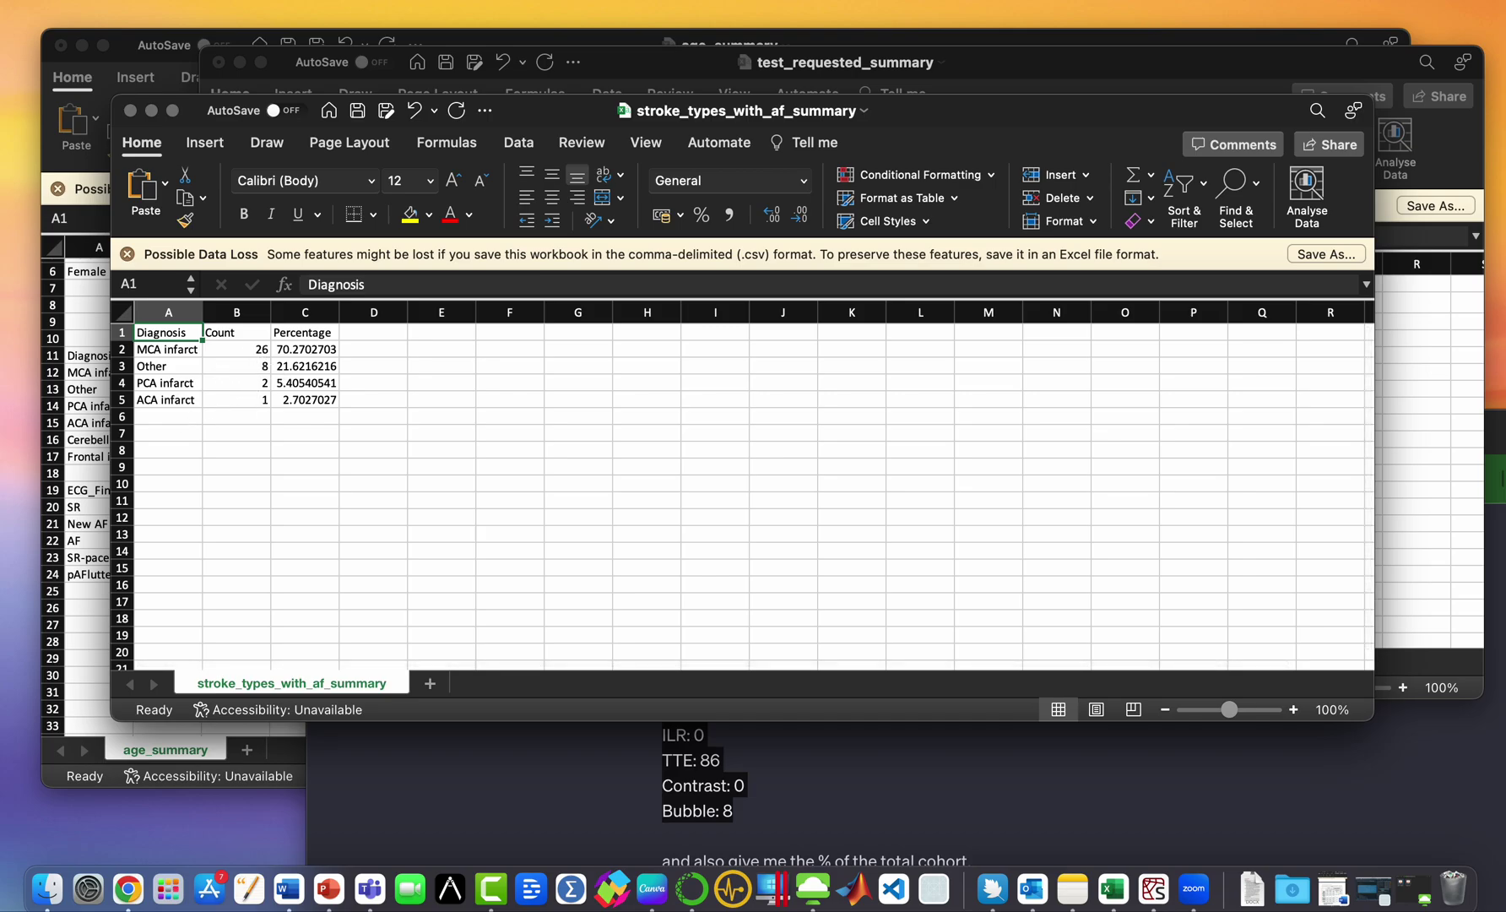
{"action": "key", "text": "super+Tab"}
{"action": "key", "text": "super+Tab"}
{"action": "key", "text": "super+Tab"}
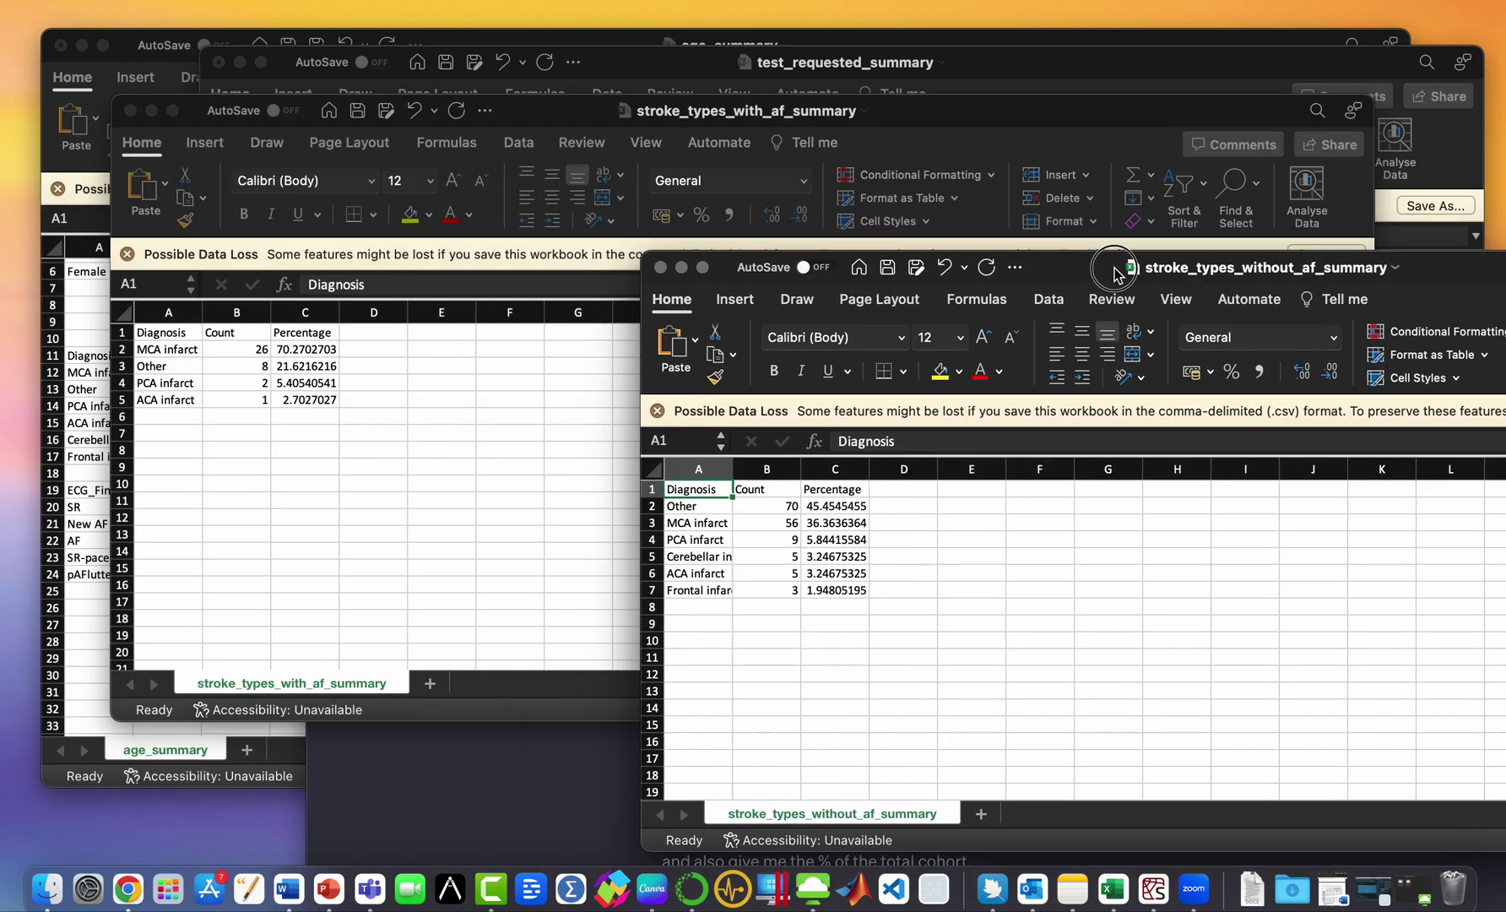
{"action": "left_click_drag", "start_coordinate": [1112, 269], "coordinate": [837, 143]}
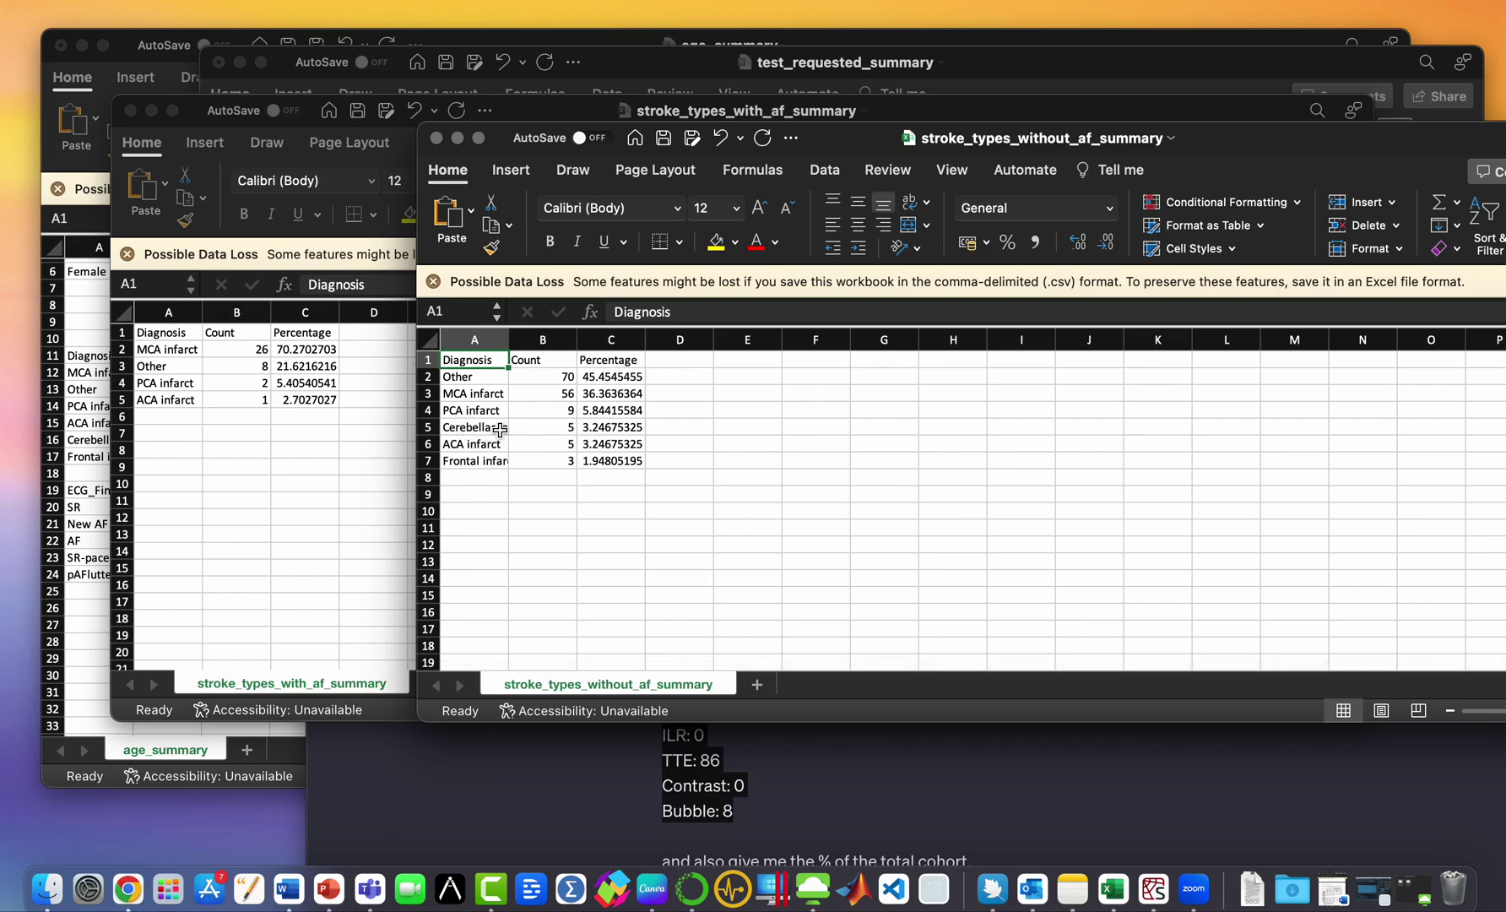
Switch to ChatGPT and ask it to compare MCA infarct proportions with versus without AF, name the statistical test and judge significance using p<0.05.
{"action": "left_click", "coordinate": [425, 762]}
{"action": "left_click_drag", "start_coordinate": [823, 446], "coordinate": [585, 49]}
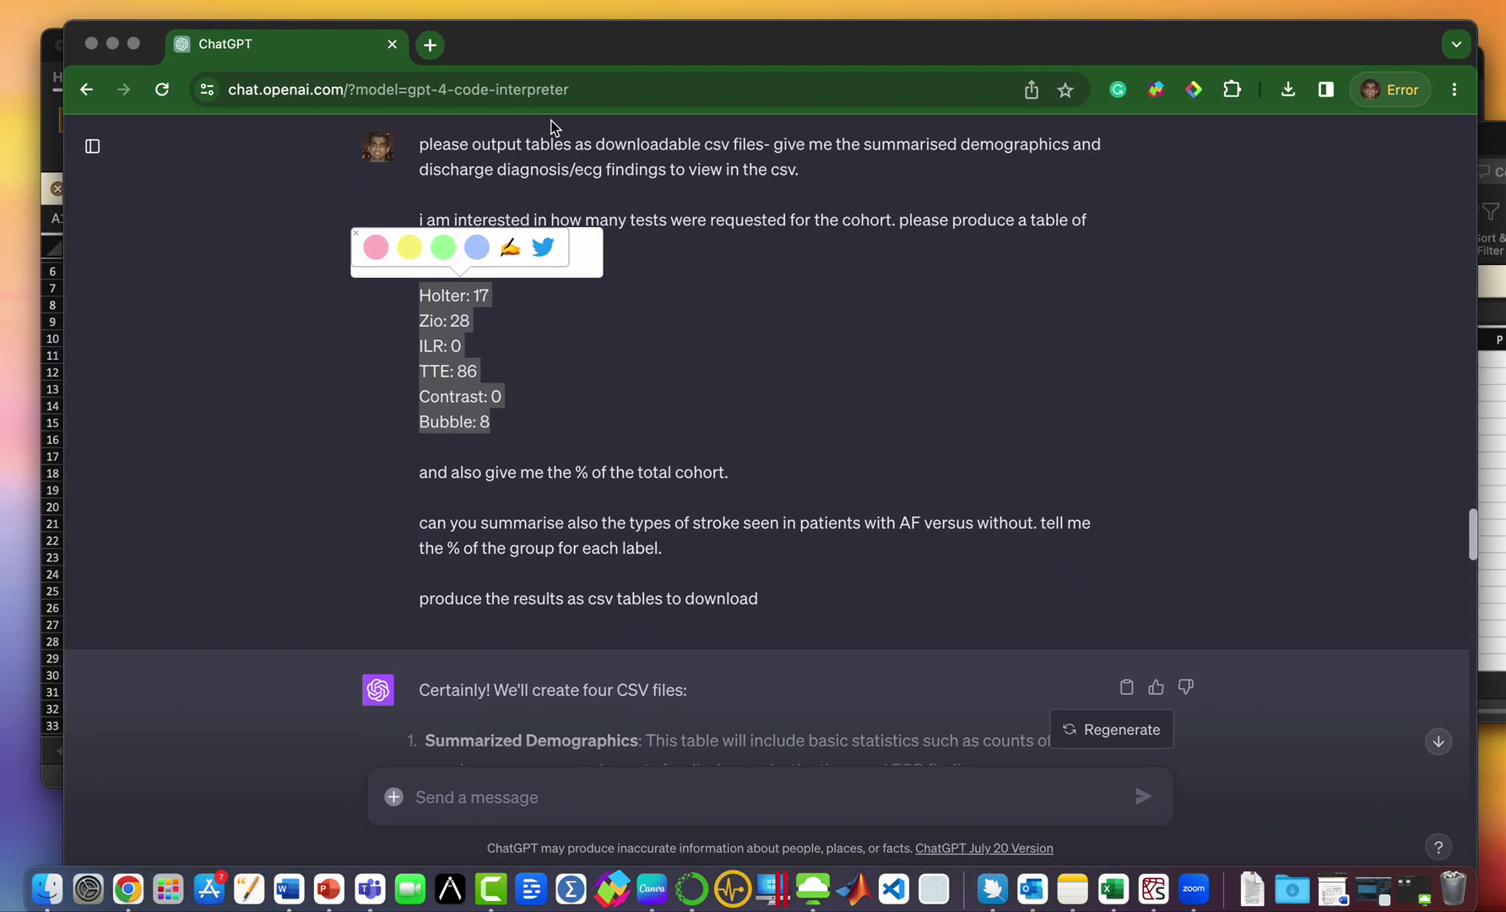
{"action": "scroll", "coordinate": [614, 629], "scroll_direction": "down", "scroll_amount": 20}
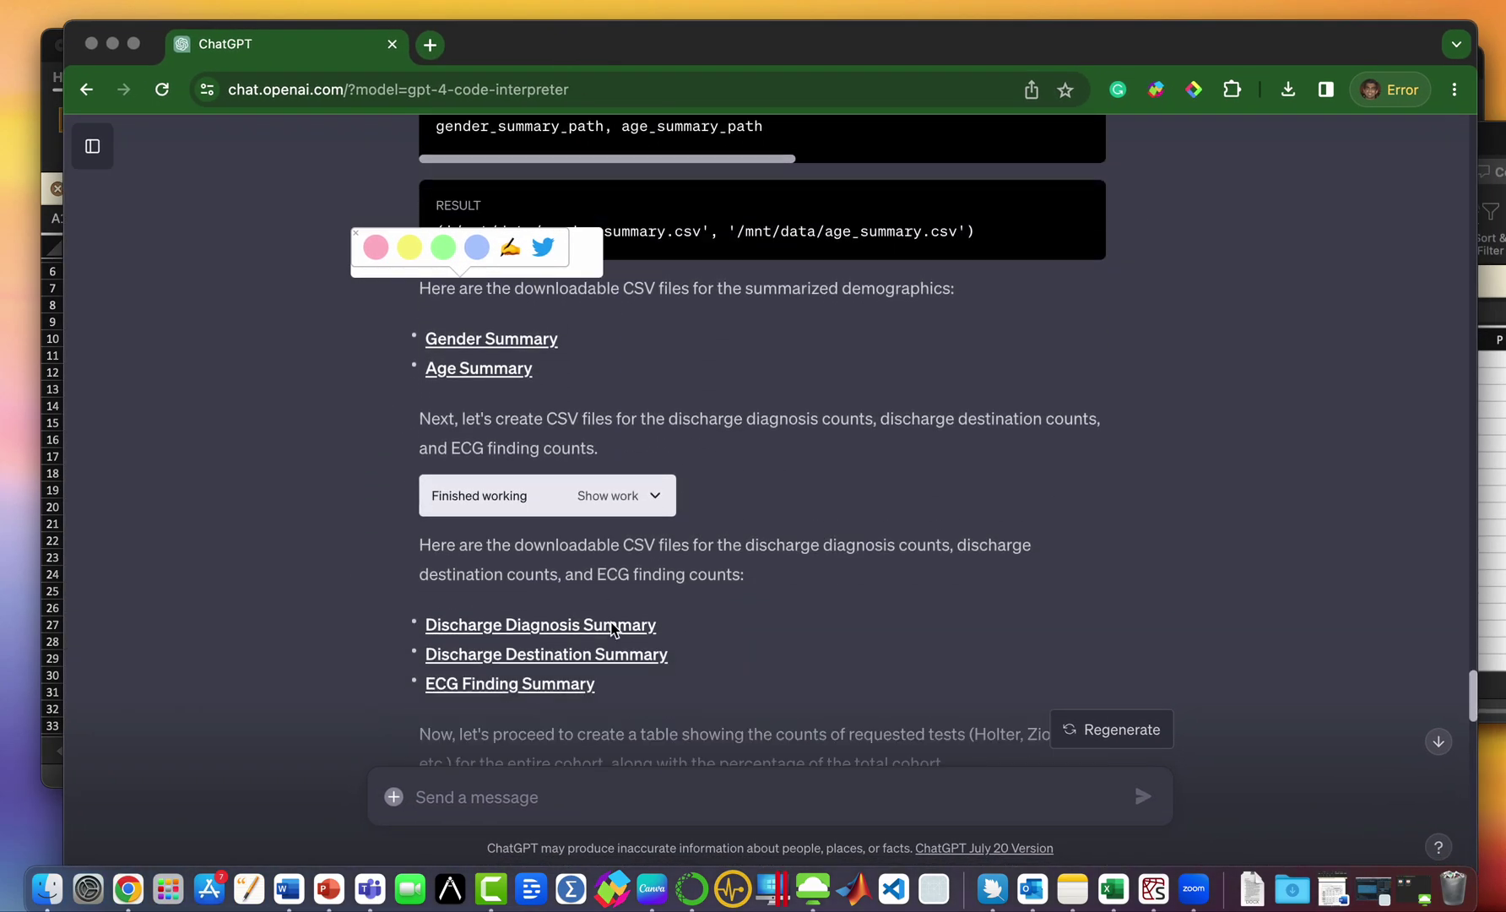
{"action": "scroll", "coordinate": [614, 629], "scroll_direction": "down", "scroll_amount": 15}
{"action": "left_click", "coordinate": [535, 797]}
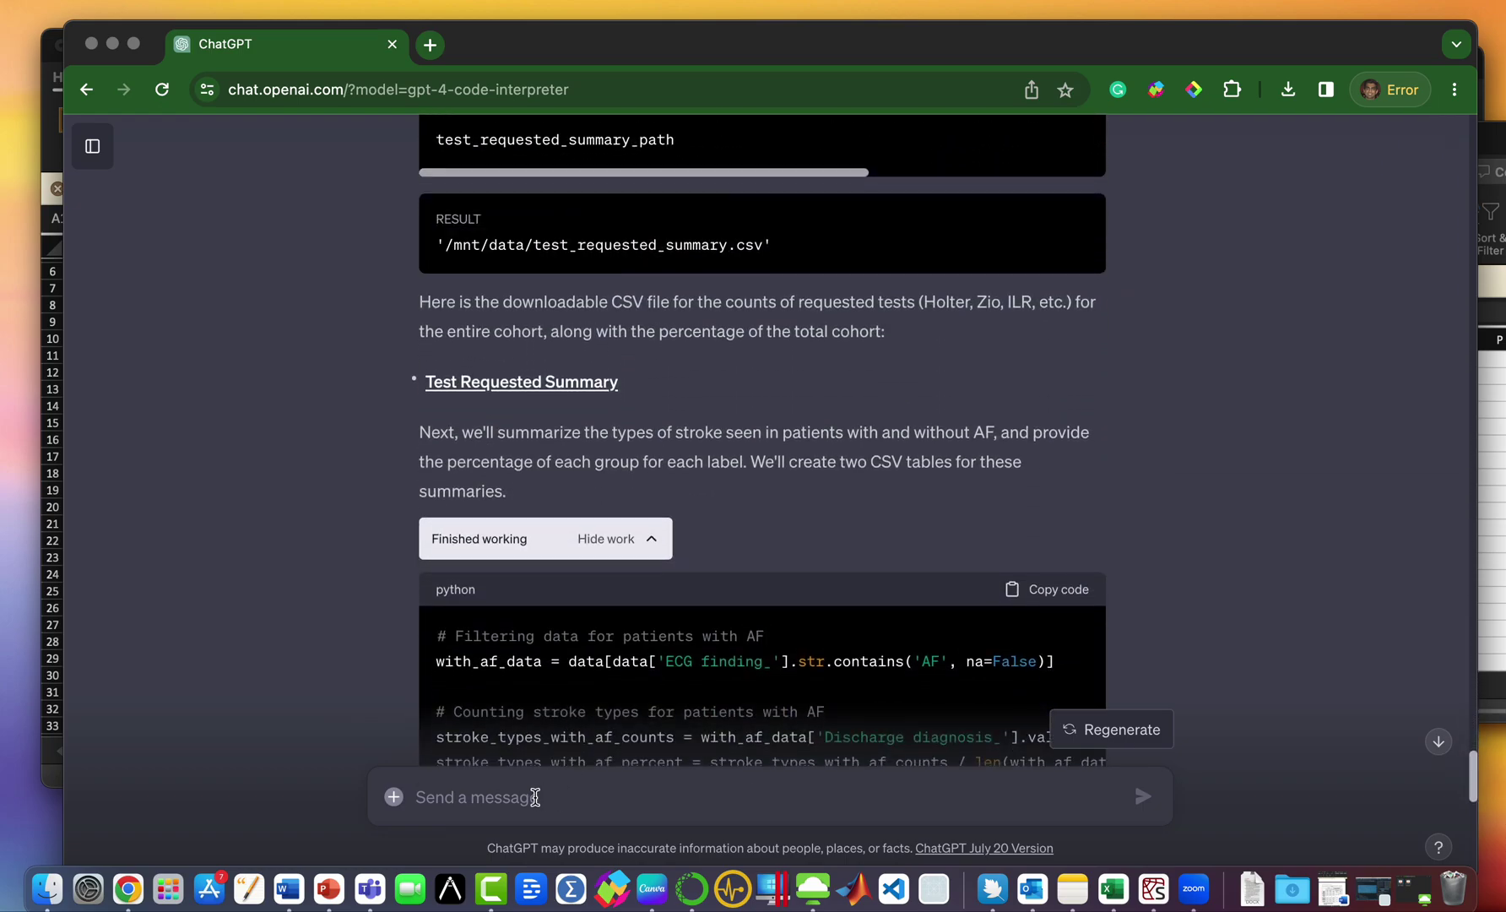
{"action": "type", "text": "can you compare the proportion of patients with mca infarct wit"}
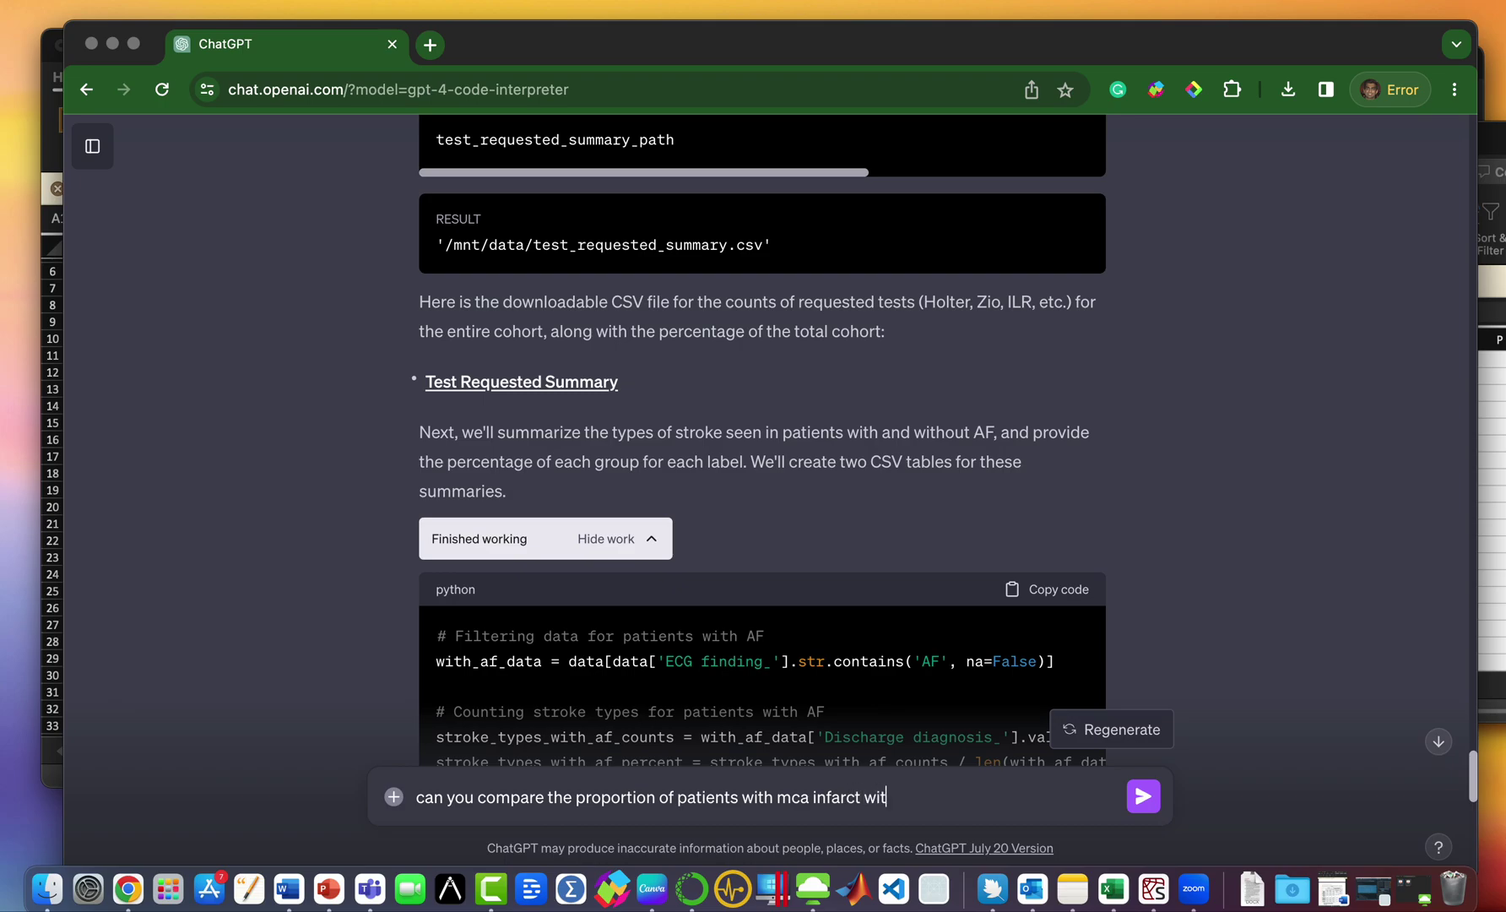
{"action": "type", "text": "hout AF. please p"}
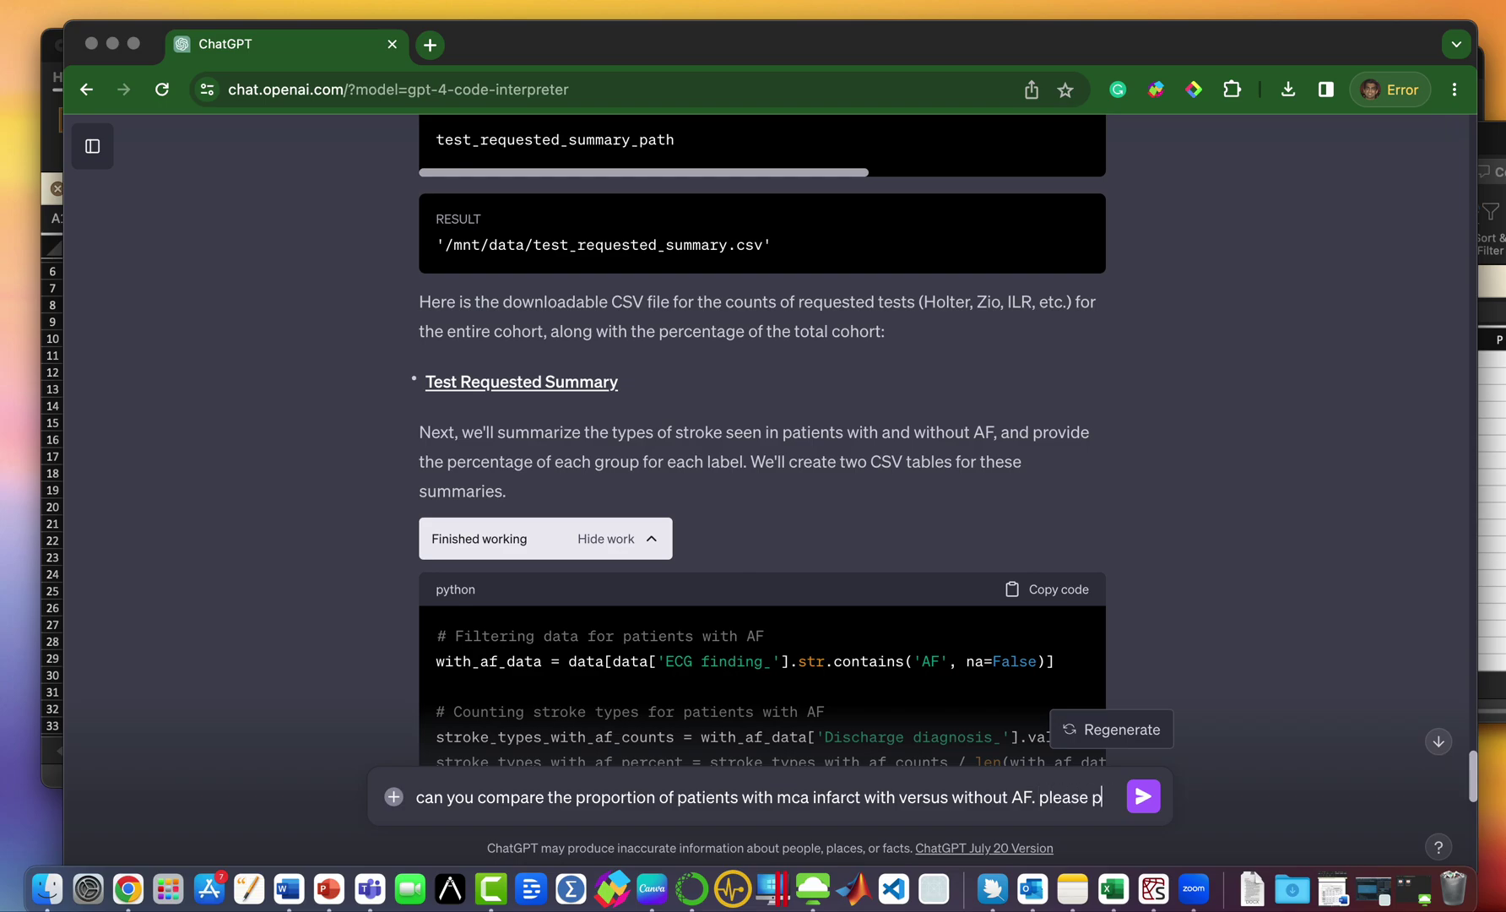
{"action": "type", "text": "ell me what statist"}
{"action": "type", "text": "ical test you would perform."}
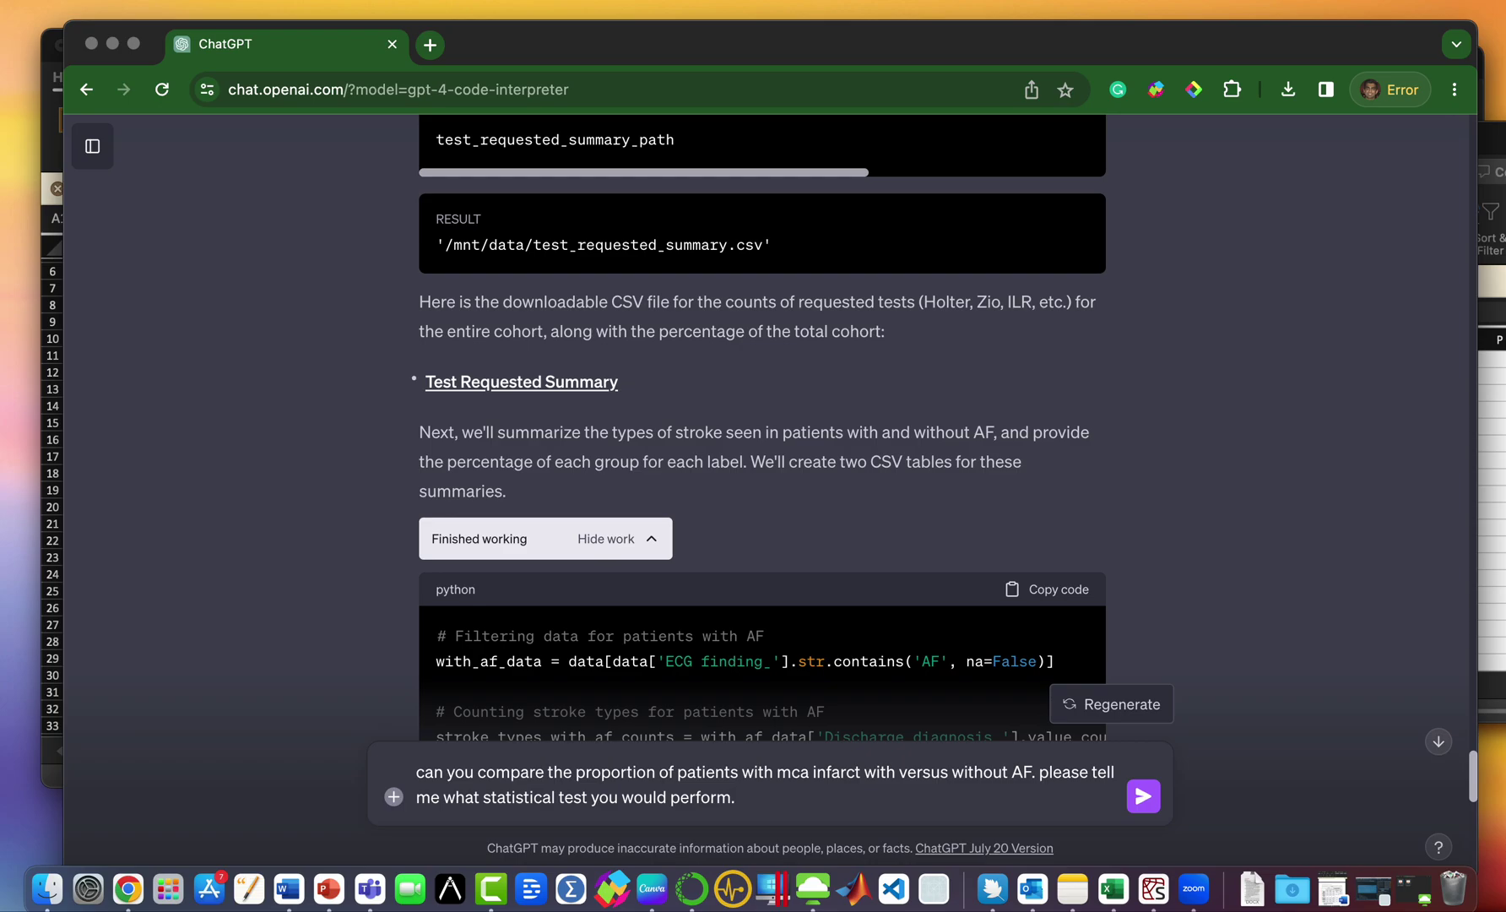
{"action": "type", "text": "and tell me if the difference is s"}
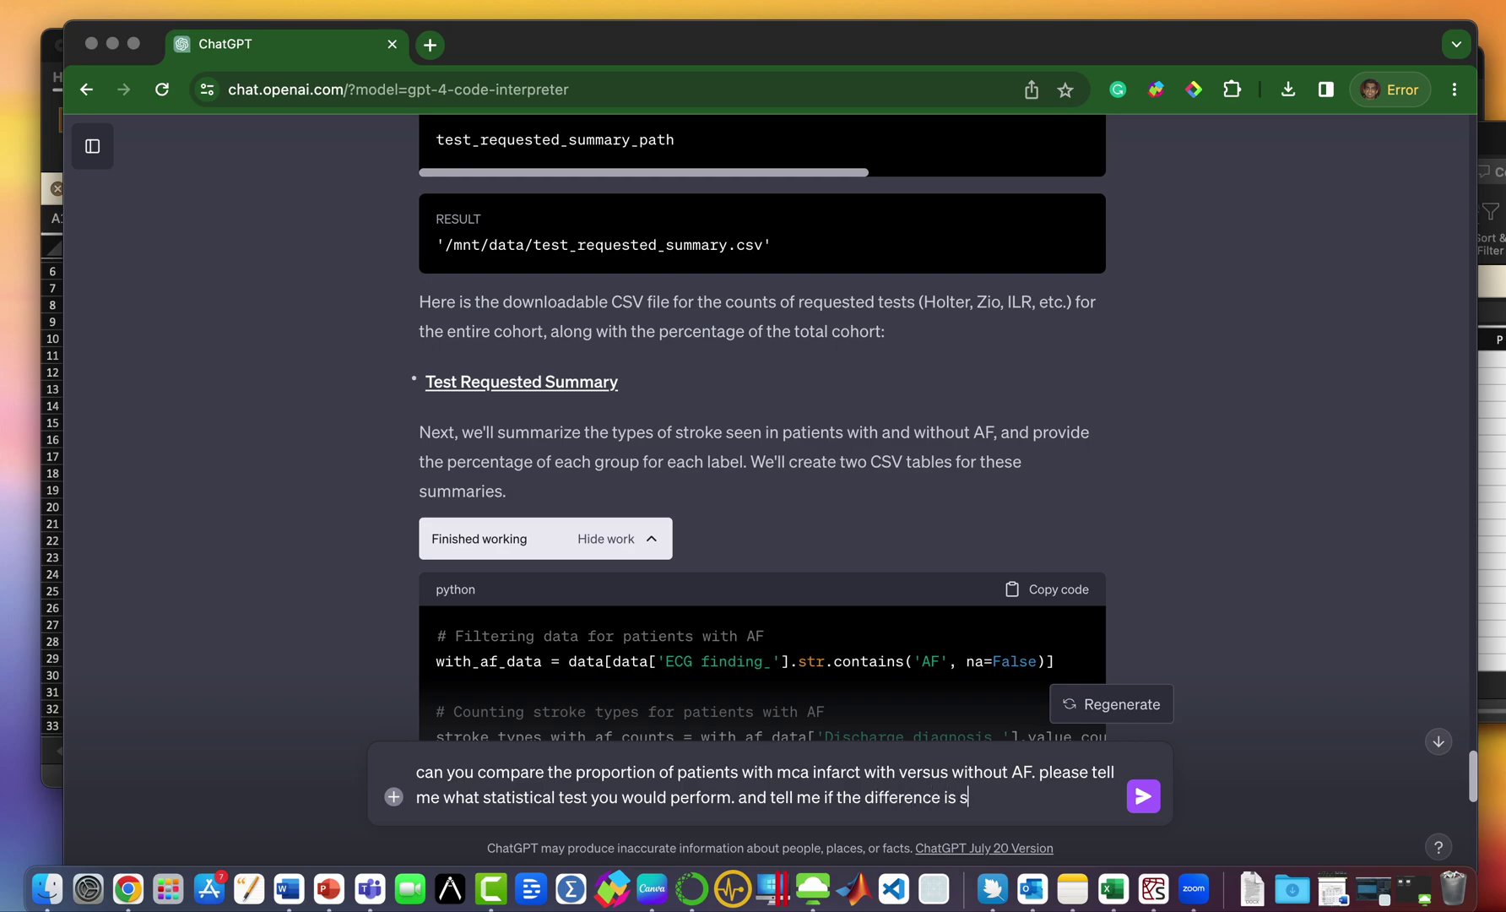
{"action": "type", "text": "tatistically significant"}
{"action": "type", "text": " (using p<0.05"}
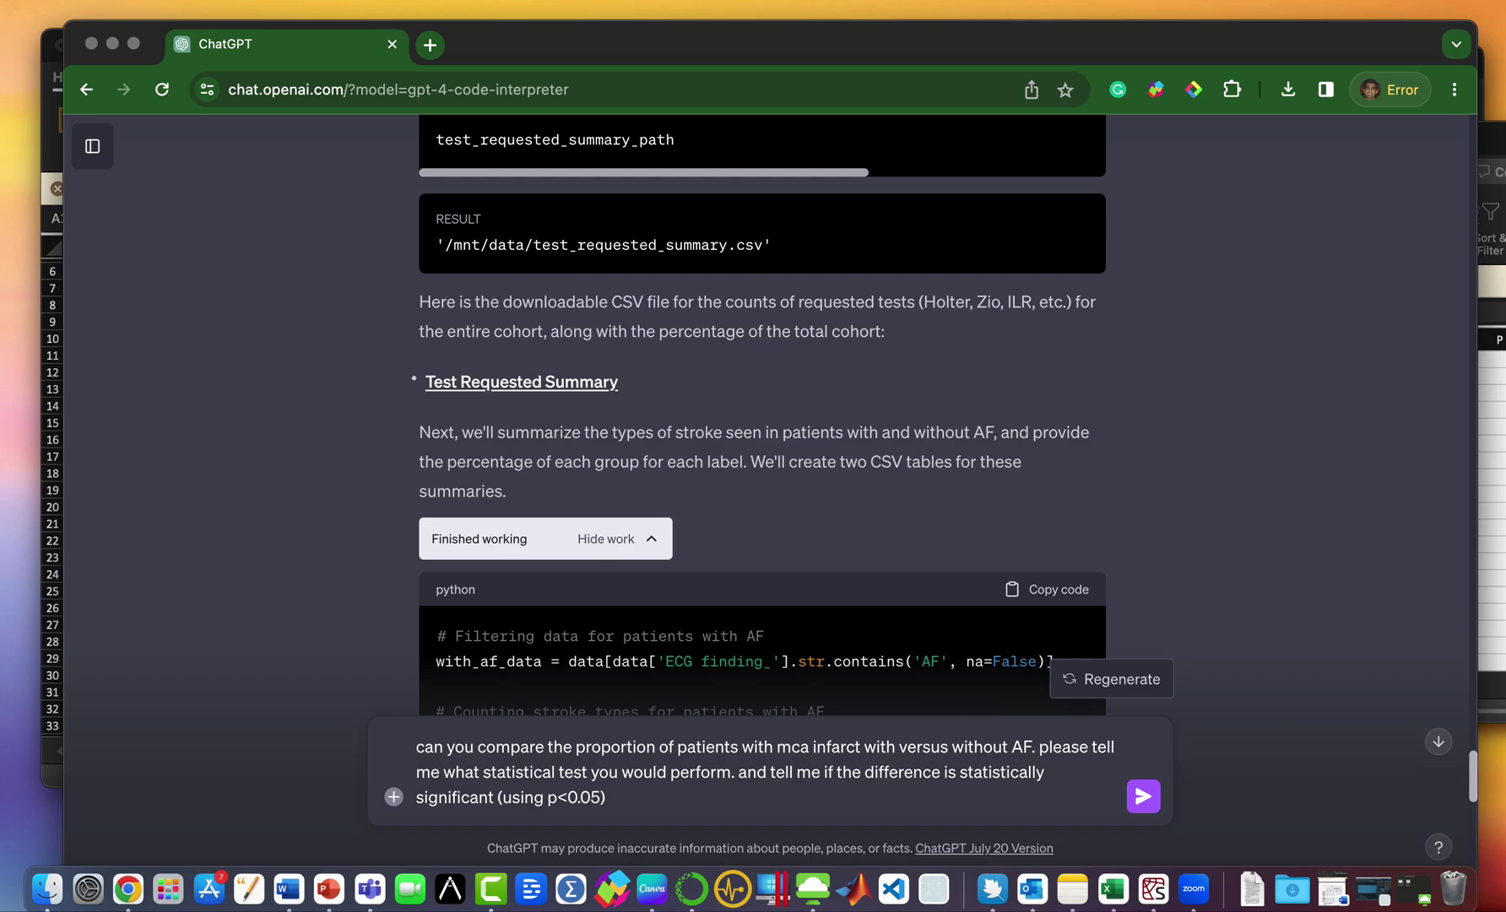
{"action": "key", "text": "Return"}
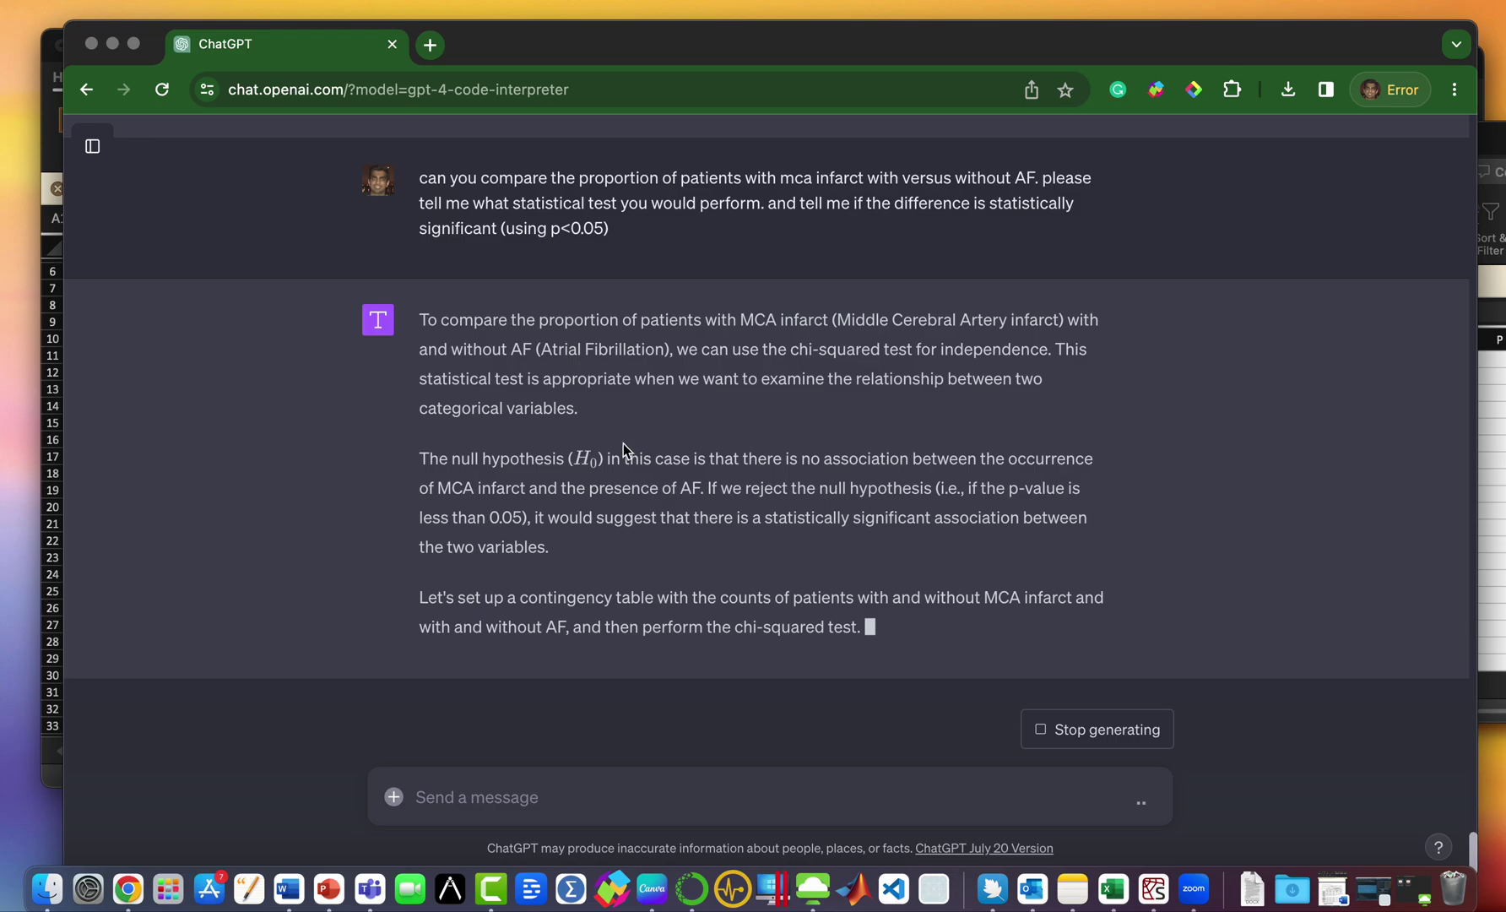
Show the Python code behind the chi-squared test and examine how its contingency table is built.
{"action": "scroll", "coordinate": [623, 448], "scroll_direction": "up", "scroll_amount": 2}
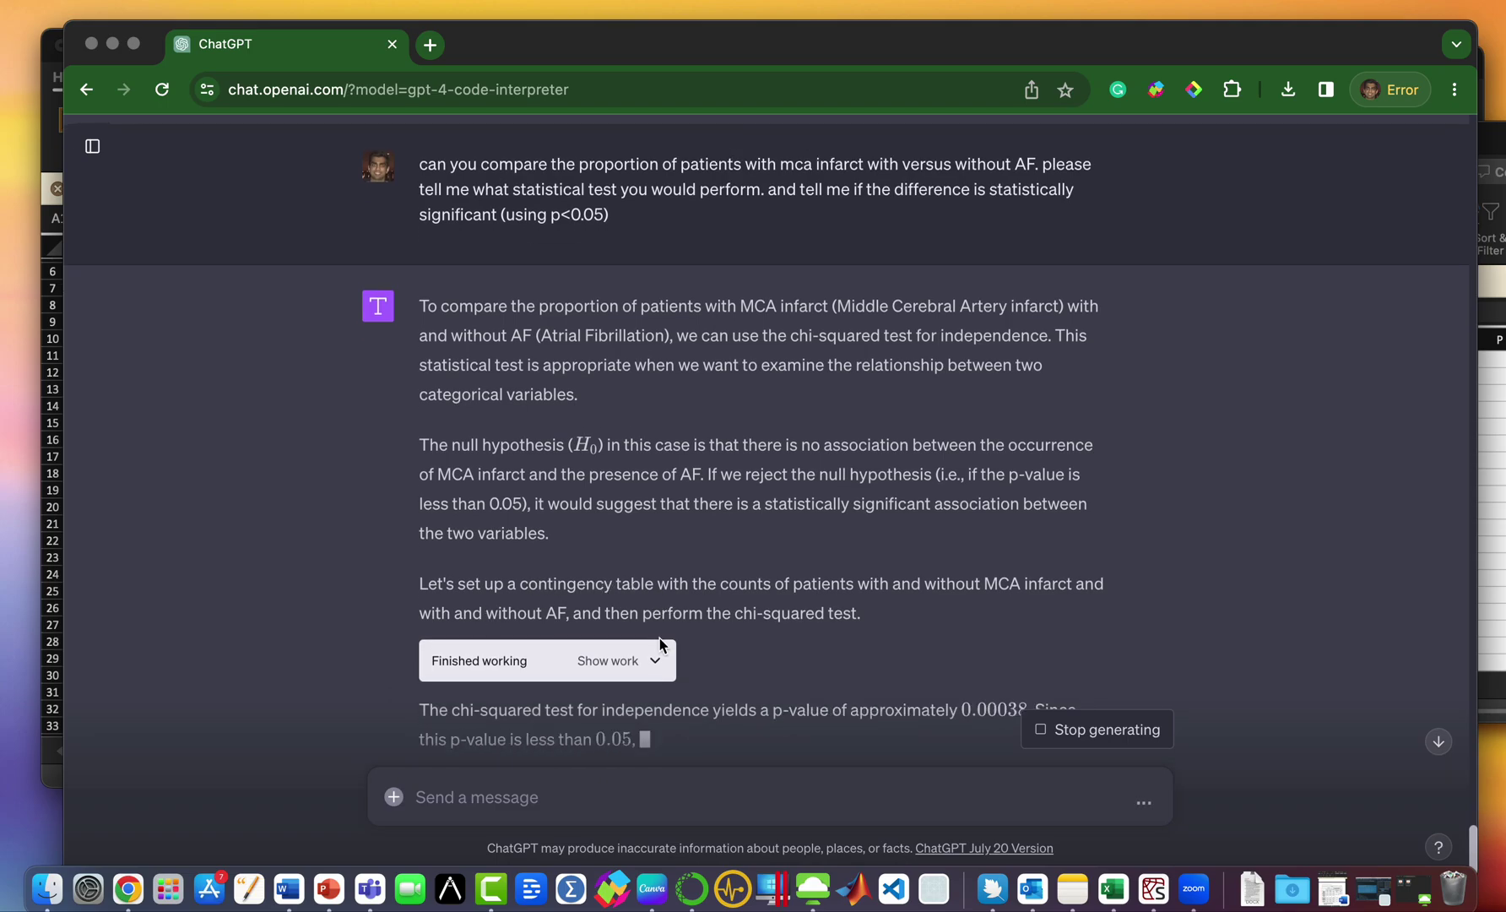
{"action": "left_click", "coordinate": [625, 667]}
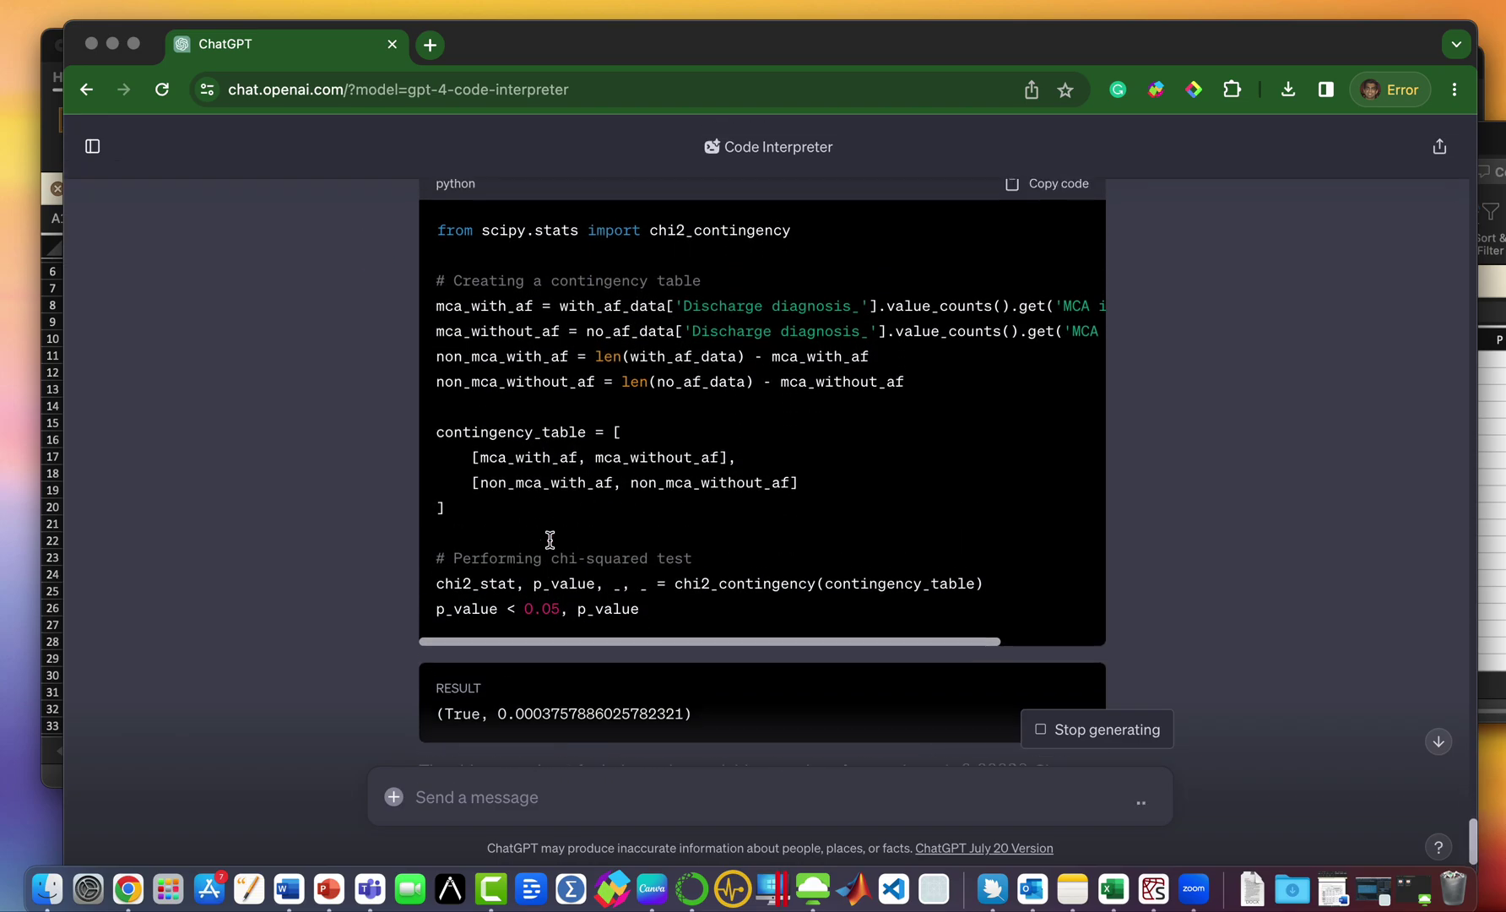
{"action": "scroll", "coordinate": [550, 538], "scroll_direction": "up", "scroll_amount": 3}
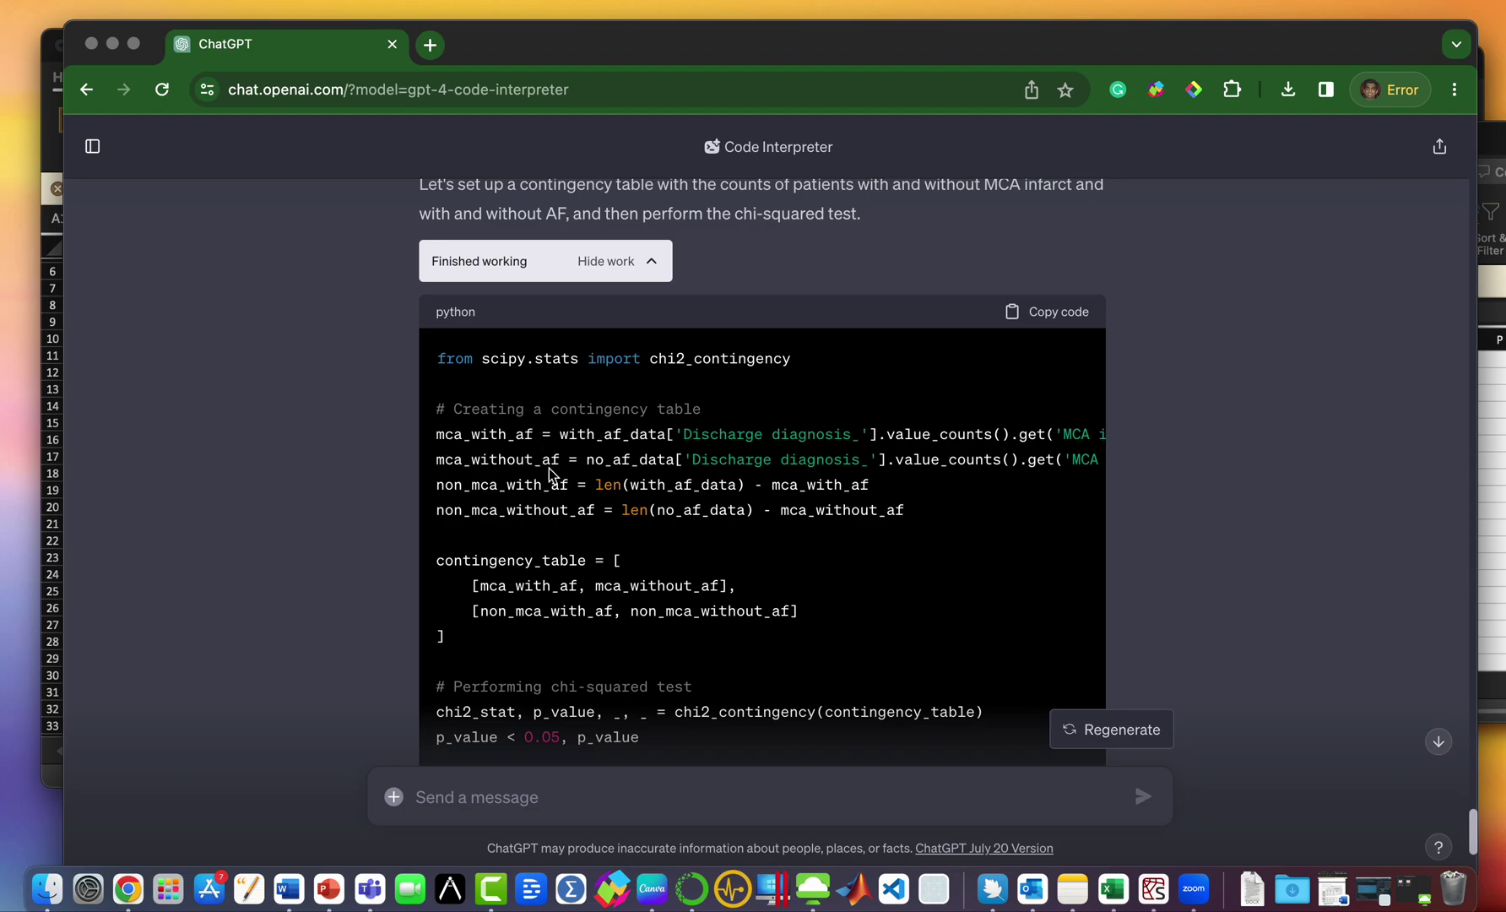
Examine the code lines that count MCA infarct diagnoses with and without AF, including their full value_counts expressions.
{"action": "scroll", "coordinate": [742, 459], "scroll_direction": "right", "scroll_amount": 3}
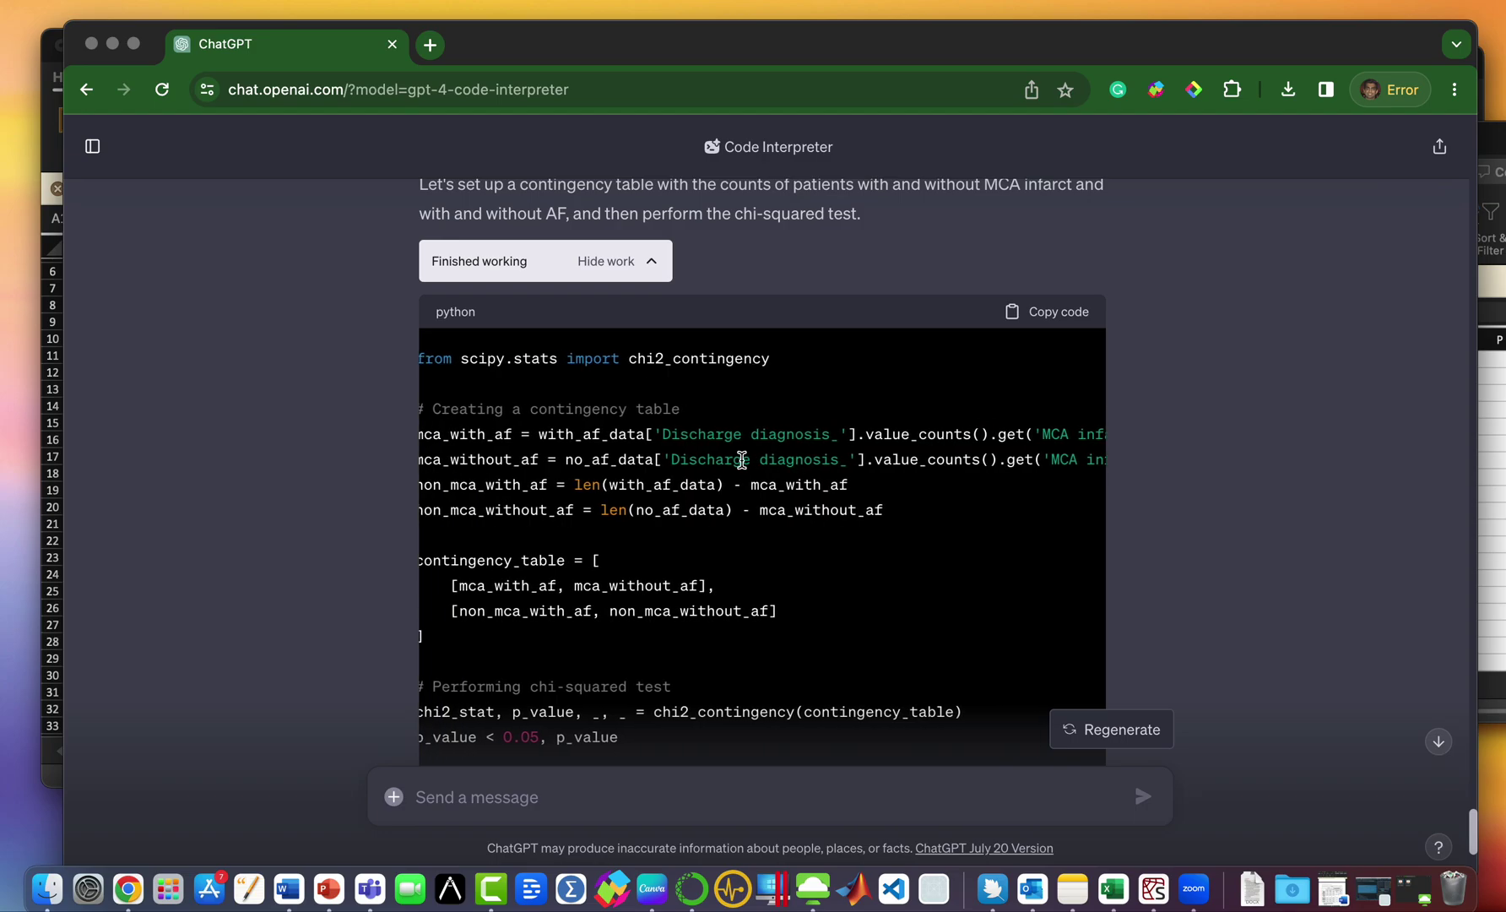
{"action": "scroll", "coordinate": [737, 455], "scroll_direction": "right", "scroll_amount": 1}
{"action": "scroll", "coordinate": [733, 442], "scroll_direction": "right", "scroll_amount": 3}
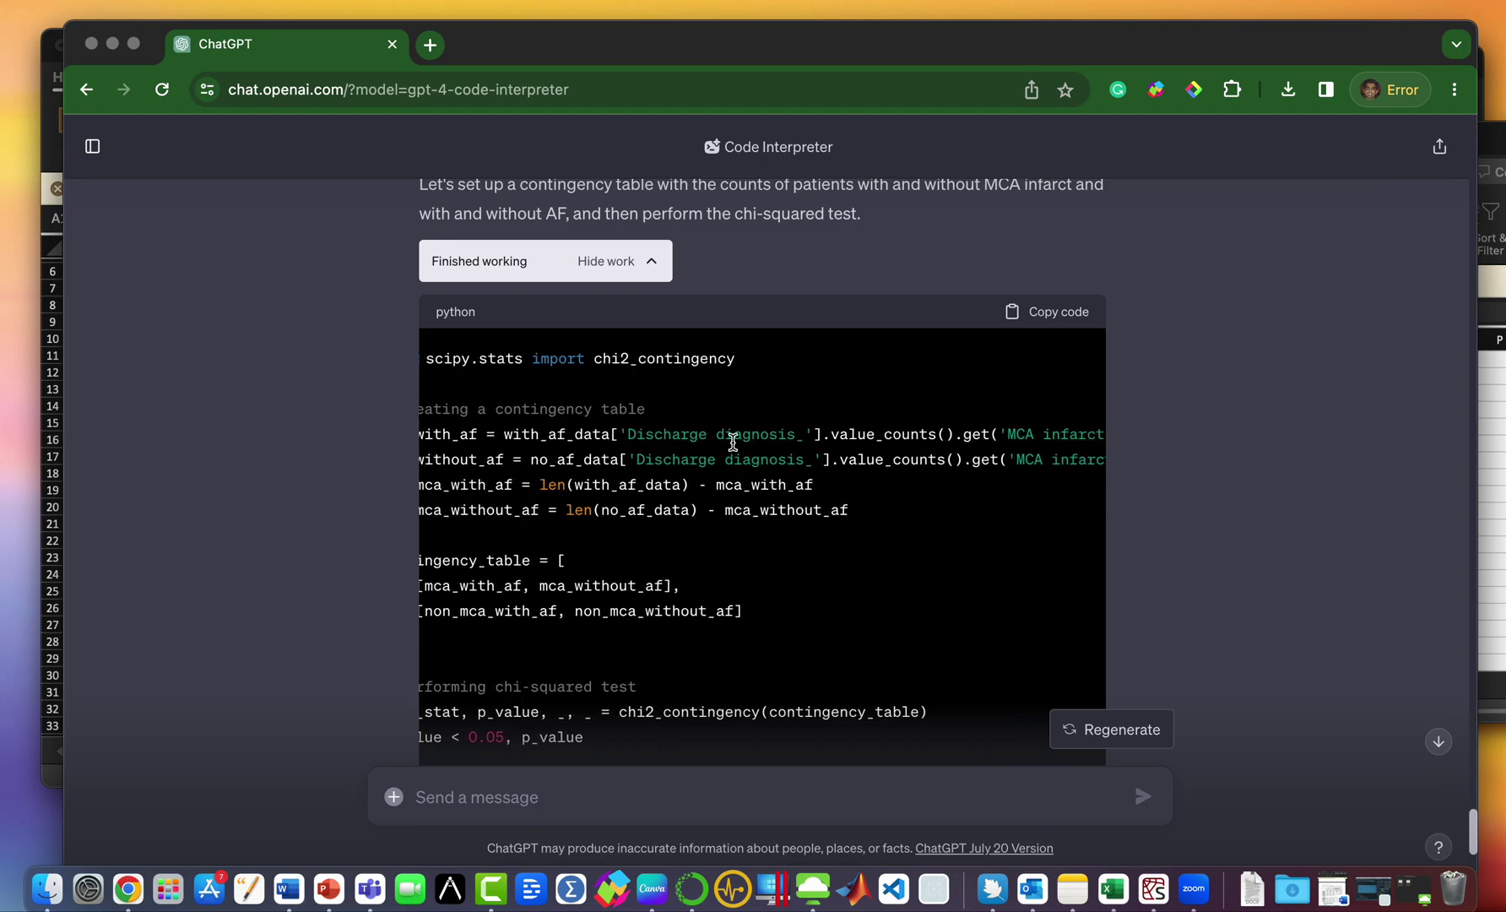
{"action": "scroll", "coordinate": [739, 442], "scroll_direction": "left", "scroll_amount": 3}
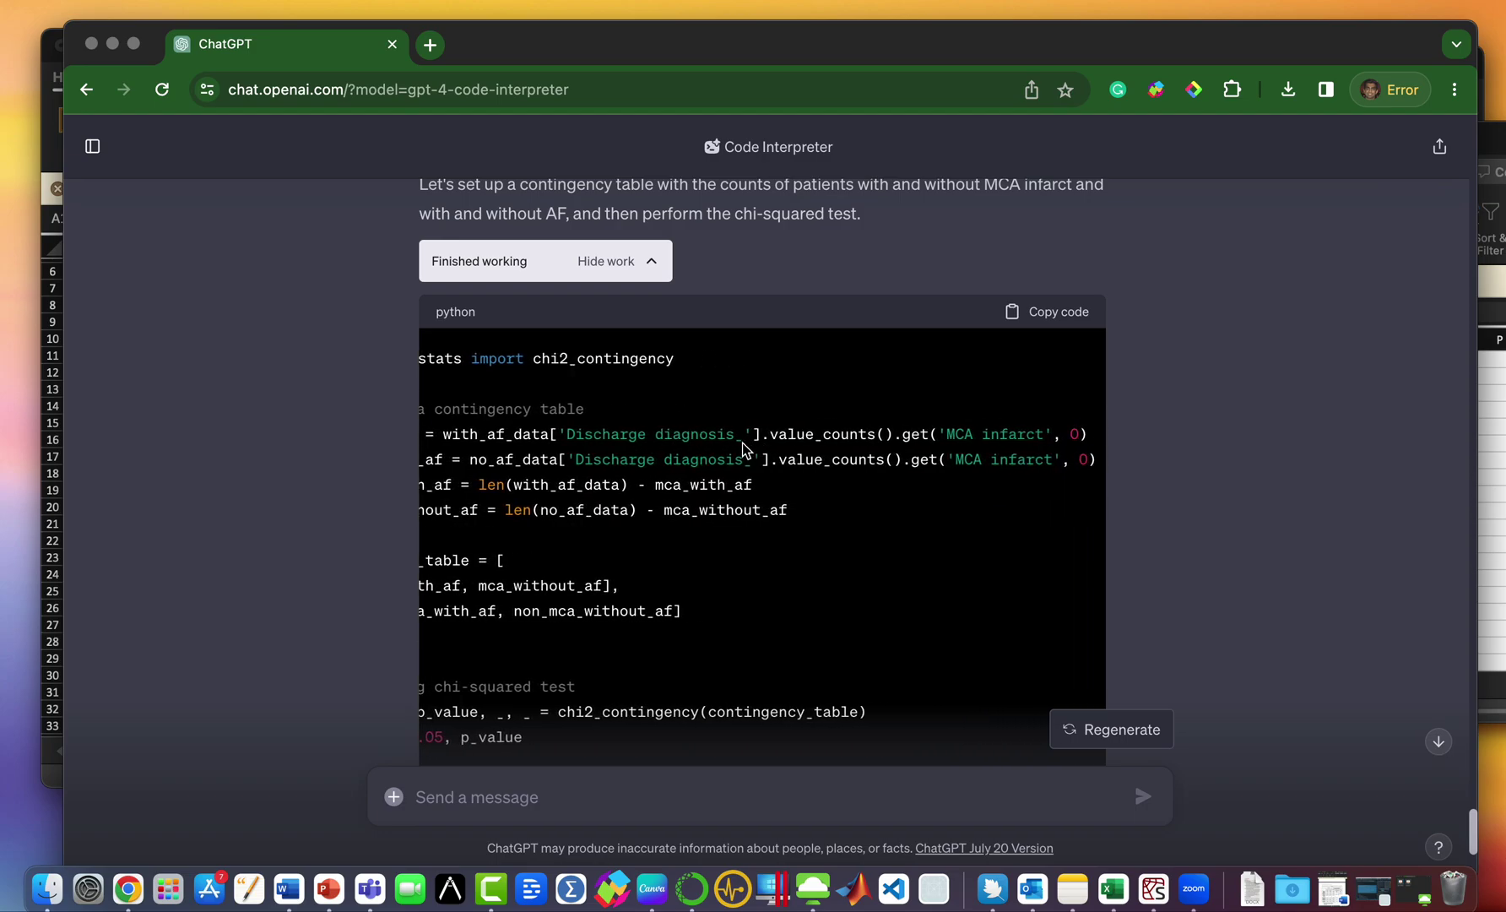
{"action": "scroll", "coordinate": [684, 443], "scroll_direction": "left", "scroll_amount": 2}
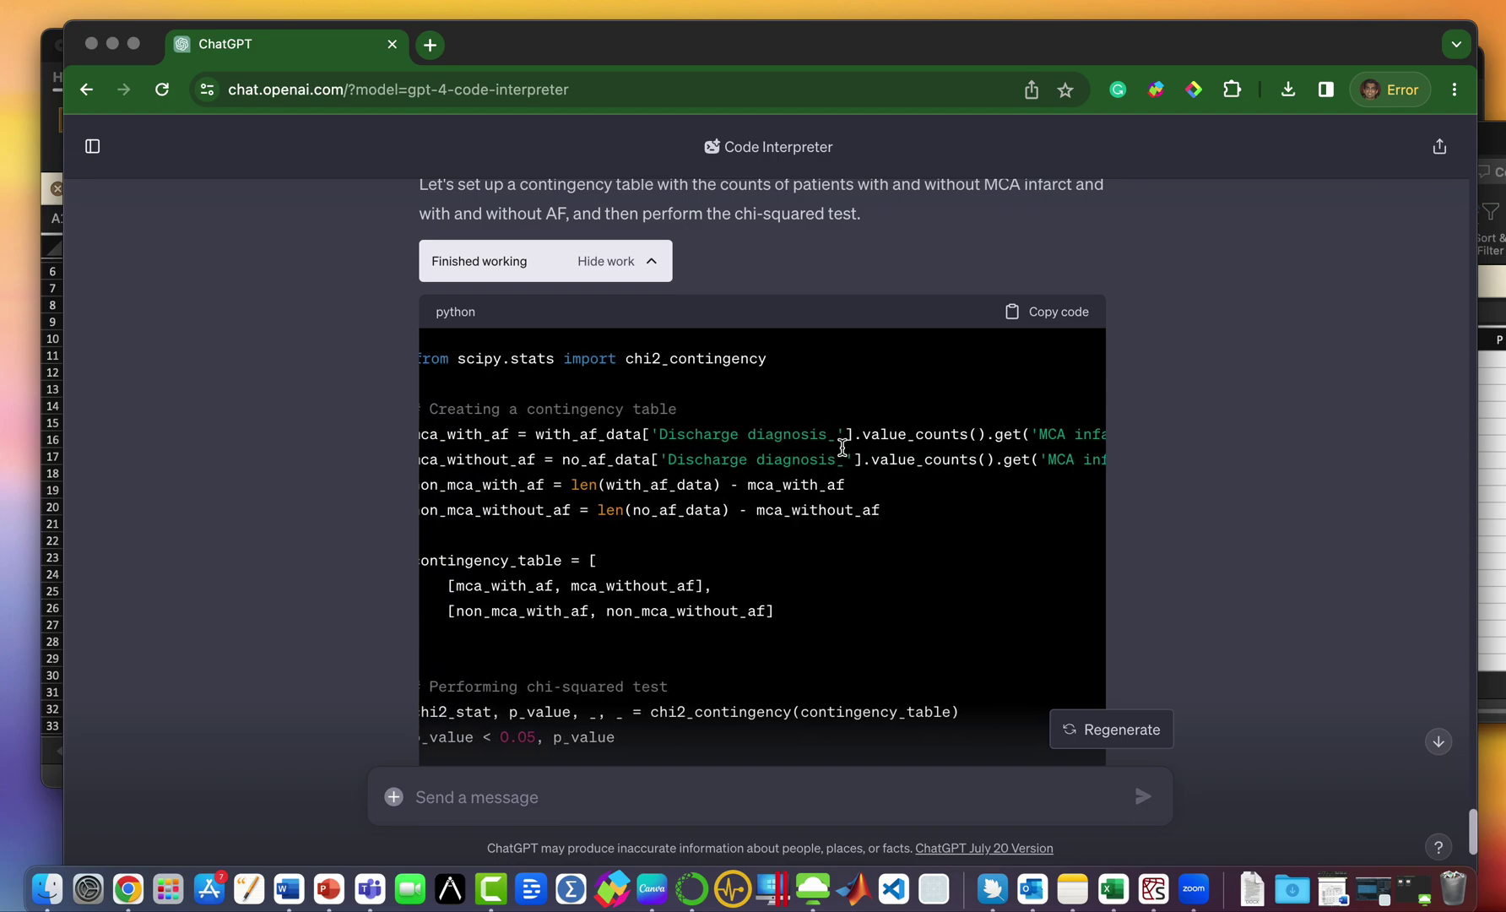
{"action": "scroll", "coordinate": [989, 431], "scroll_direction": "right", "scroll_amount": 2}
{"action": "scroll", "coordinate": [990, 430], "scroll_direction": "right", "scroll_amount": 1}
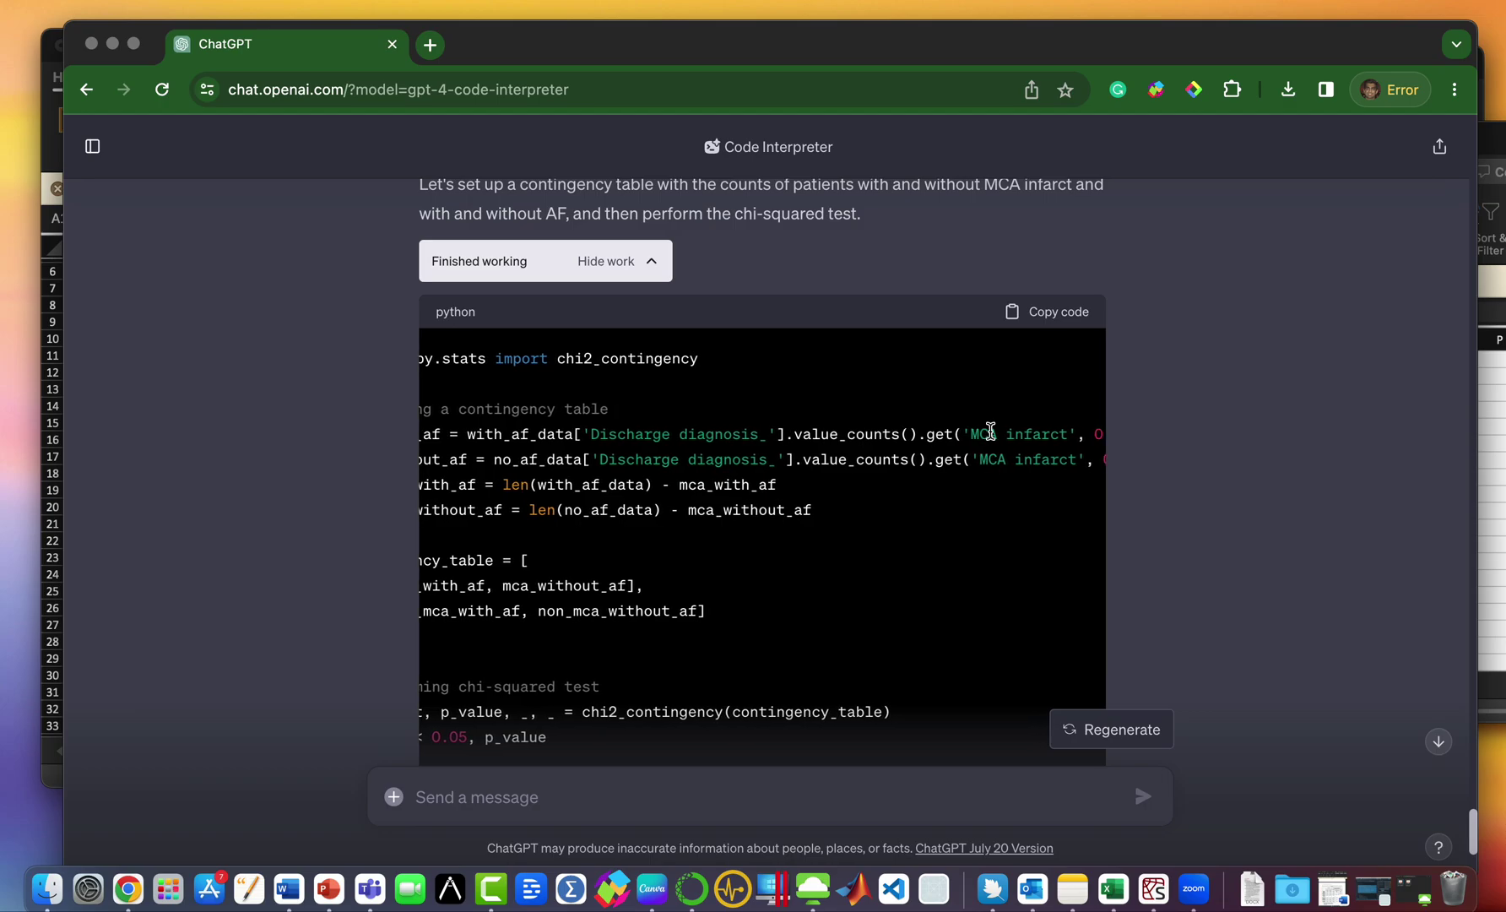
{"action": "scroll", "coordinate": [834, 456], "scroll_direction": "left", "scroll_amount": 5}
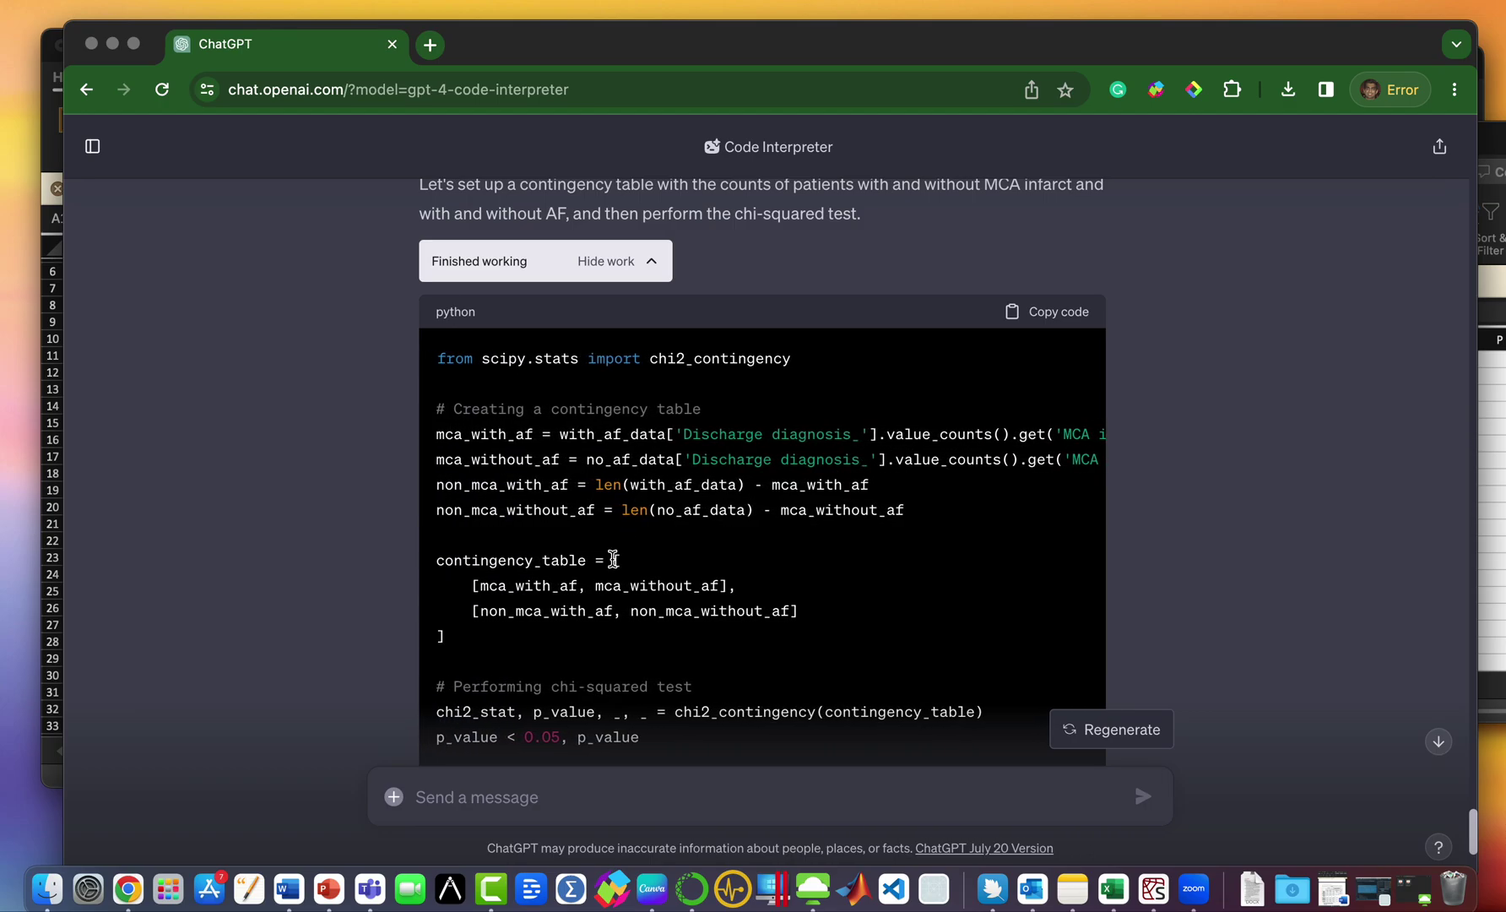
Read the chi-squared test call, the resulting p-value and ChatGPT's written conclusion about MCA infarct and AF.
{"action": "scroll", "coordinate": [609, 557], "scroll_direction": "down", "scroll_amount": 1}
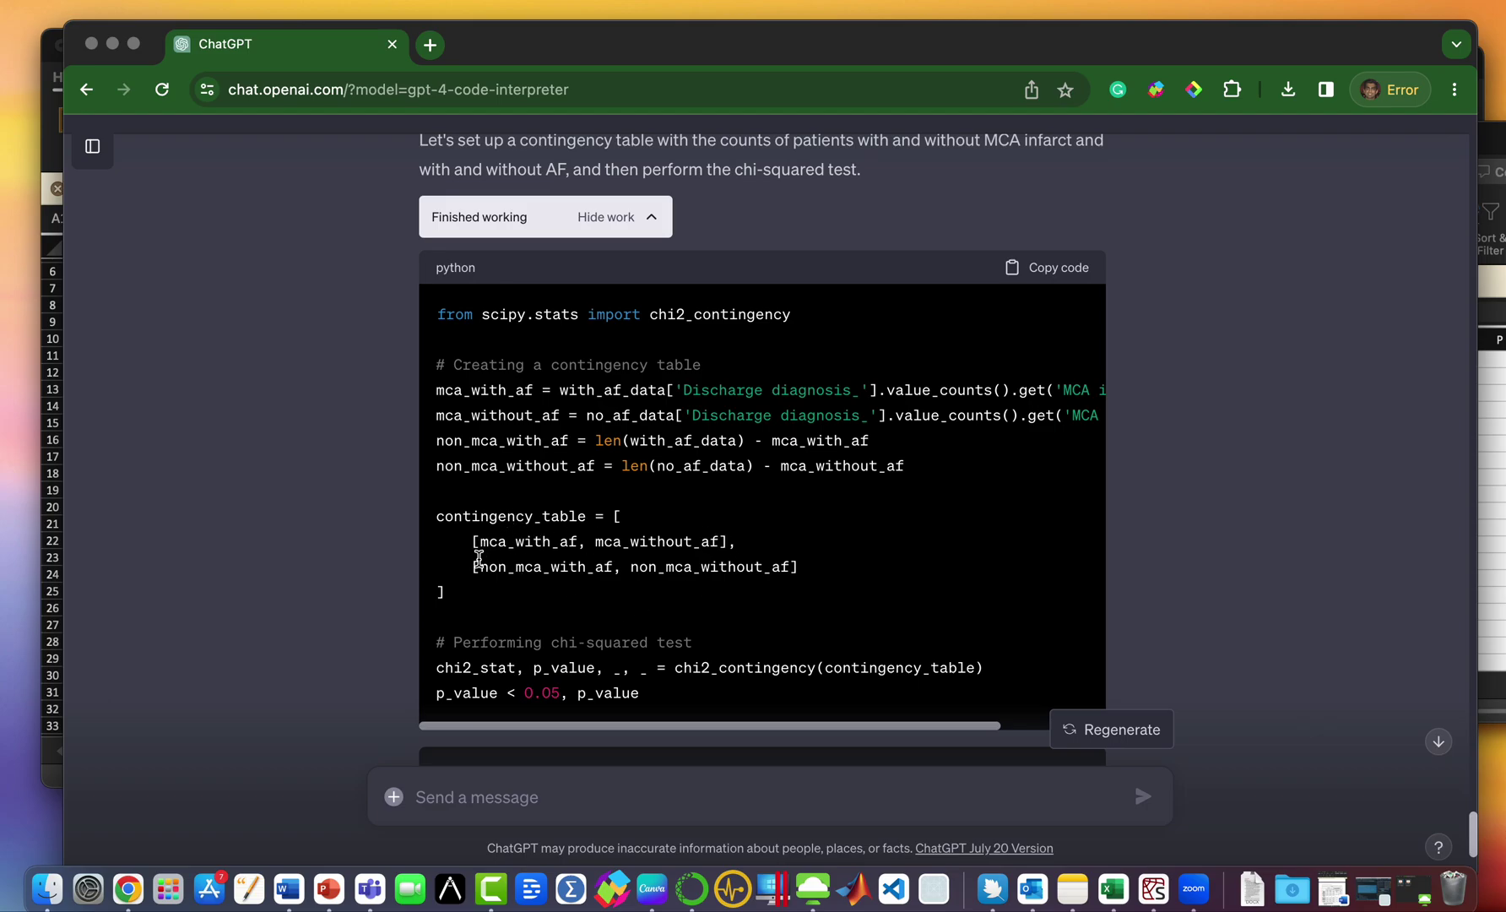
{"action": "scroll", "coordinate": [521, 579], "scroll_direction": "down", "scroll_amount": 1}
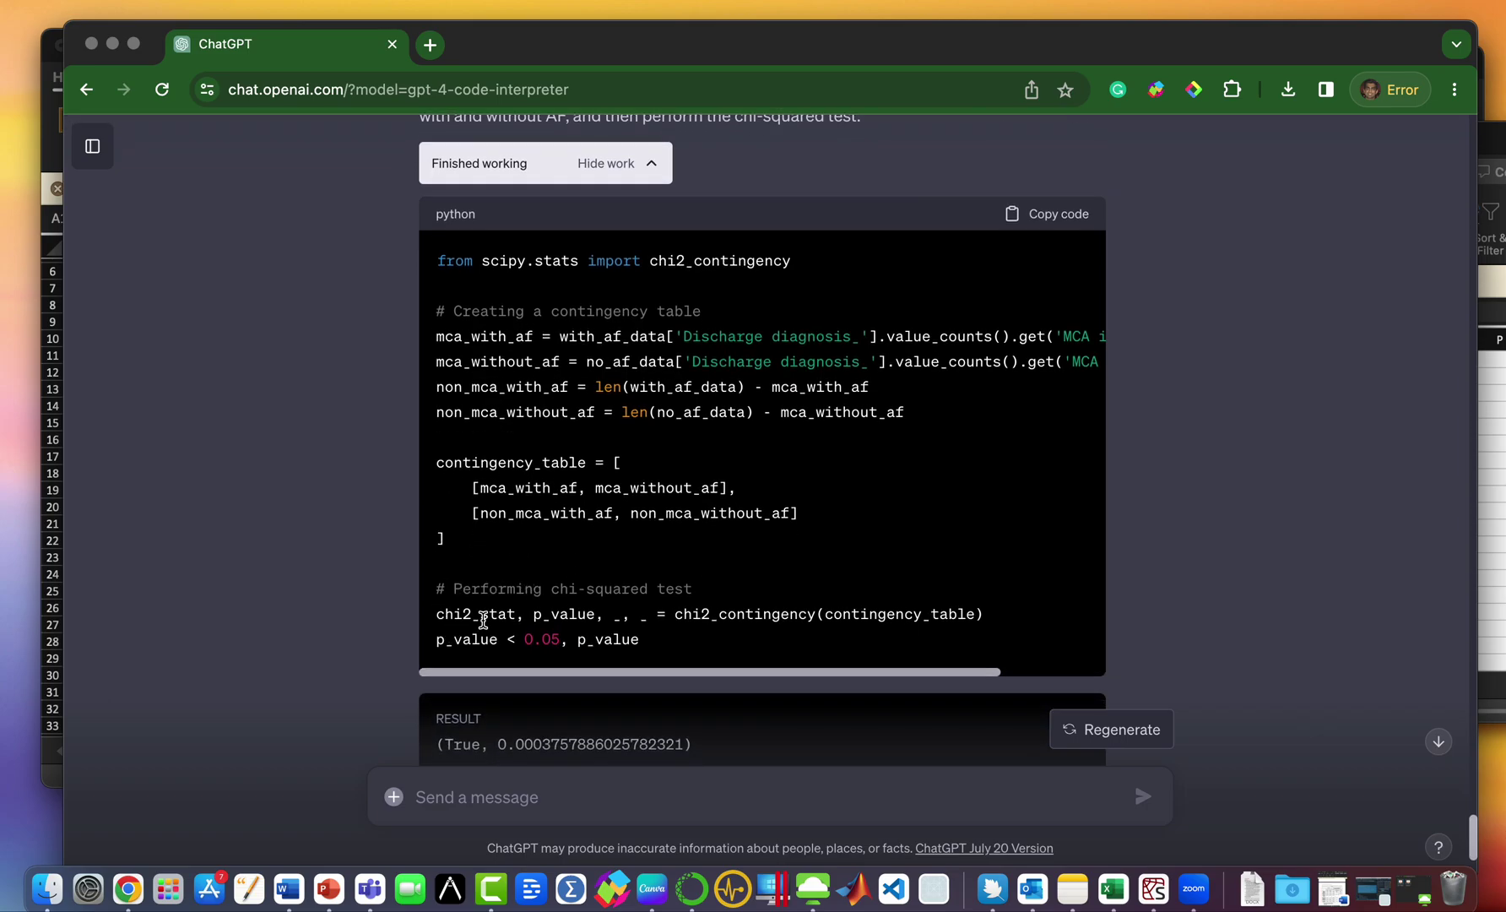
{"action": "scroll", "coordinate": [520, 616], "scroll_direction": "down", "scroll_amount": 2}
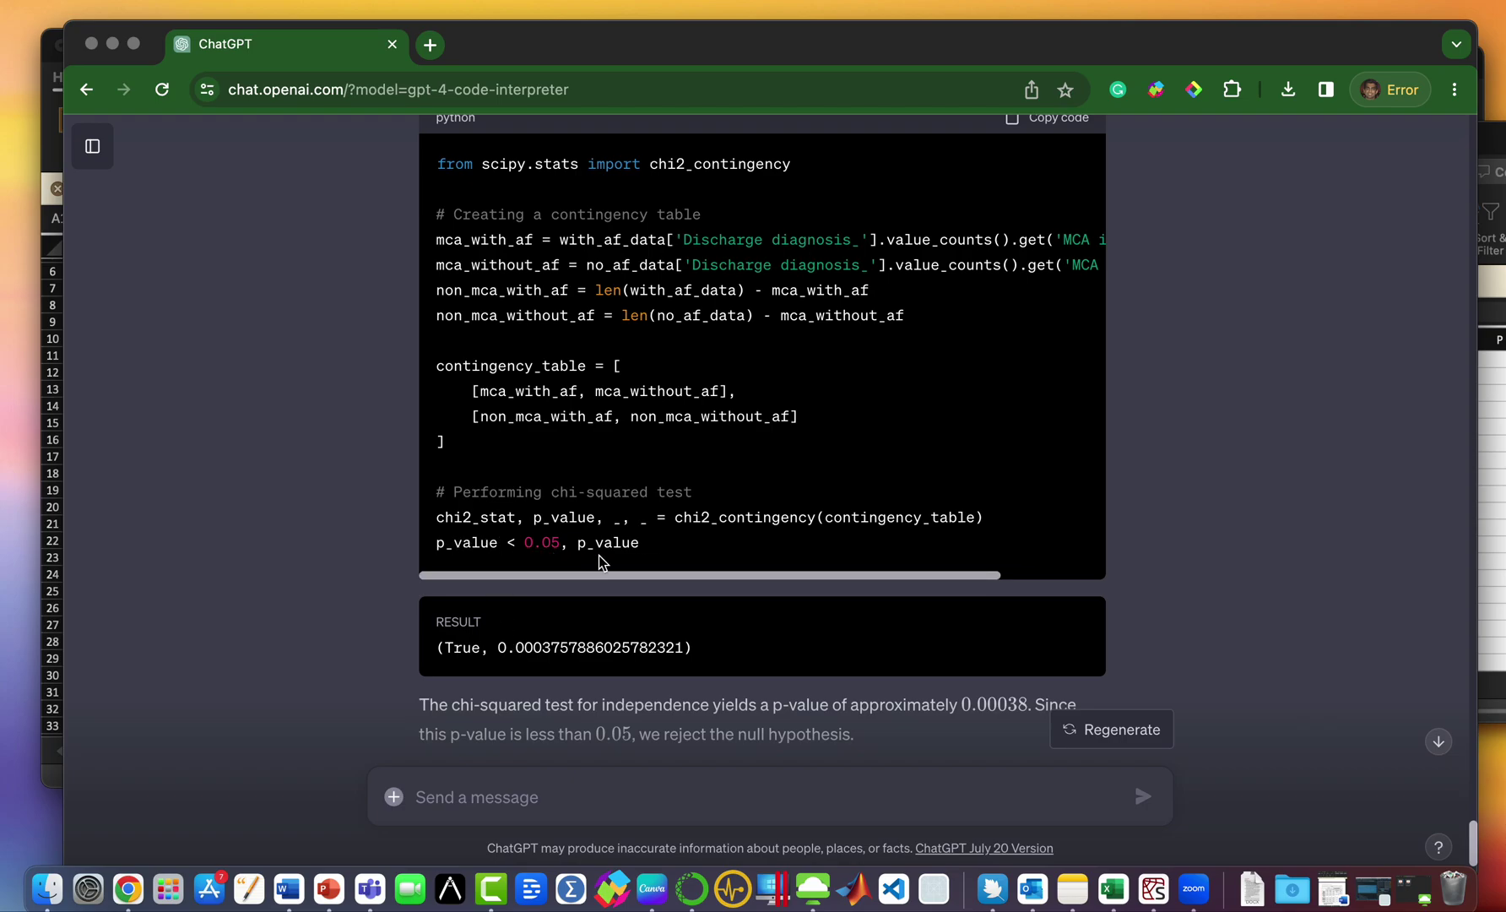
{"action": "scroll", "coordinate": [540, 700], "scroll_direction": "down", "scroll_amount": 3}
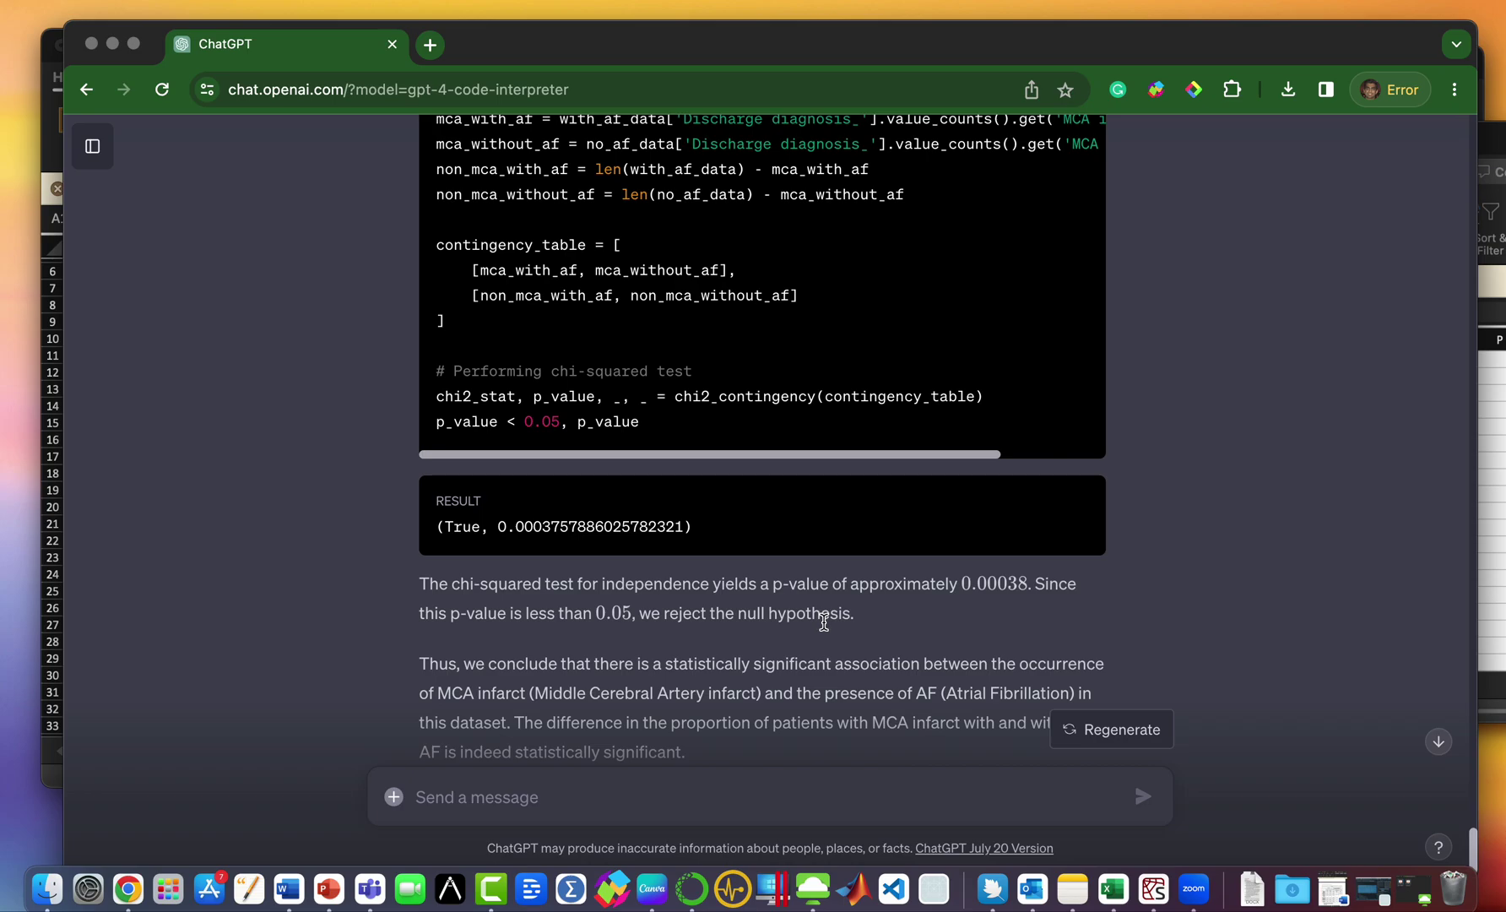
{"action": "scroll", "coordinate": [505, 644], "scroll_direction": "down", "scroll_amount": 2}
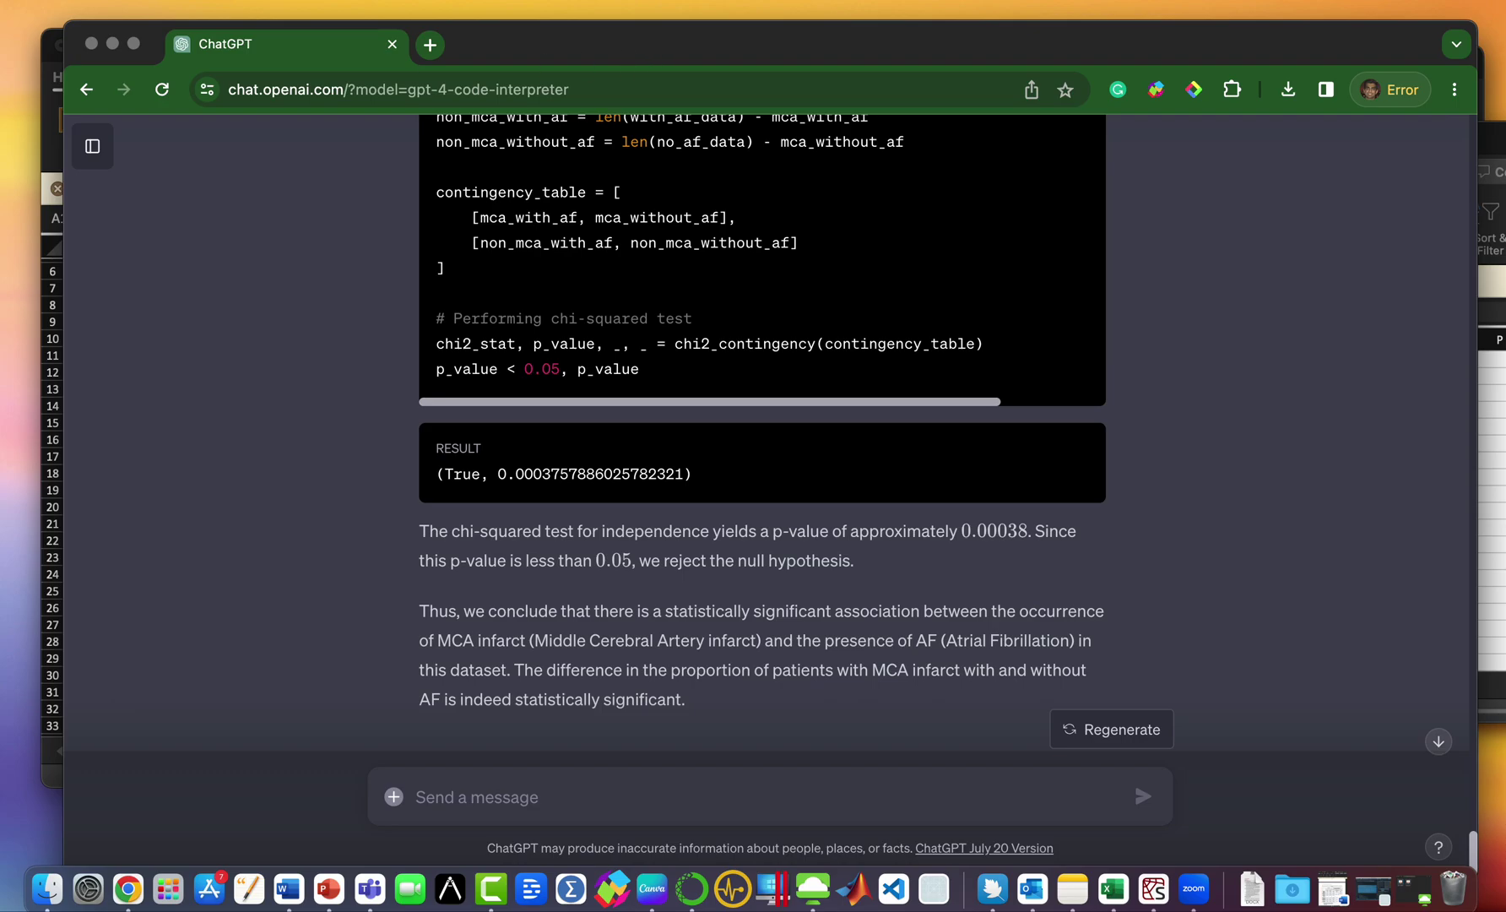
Switch to Excel to view the start of the Stroke_Cardio_anon data, and open a blank note in Notes.
{"action": "key", "text": "super+Tab"}
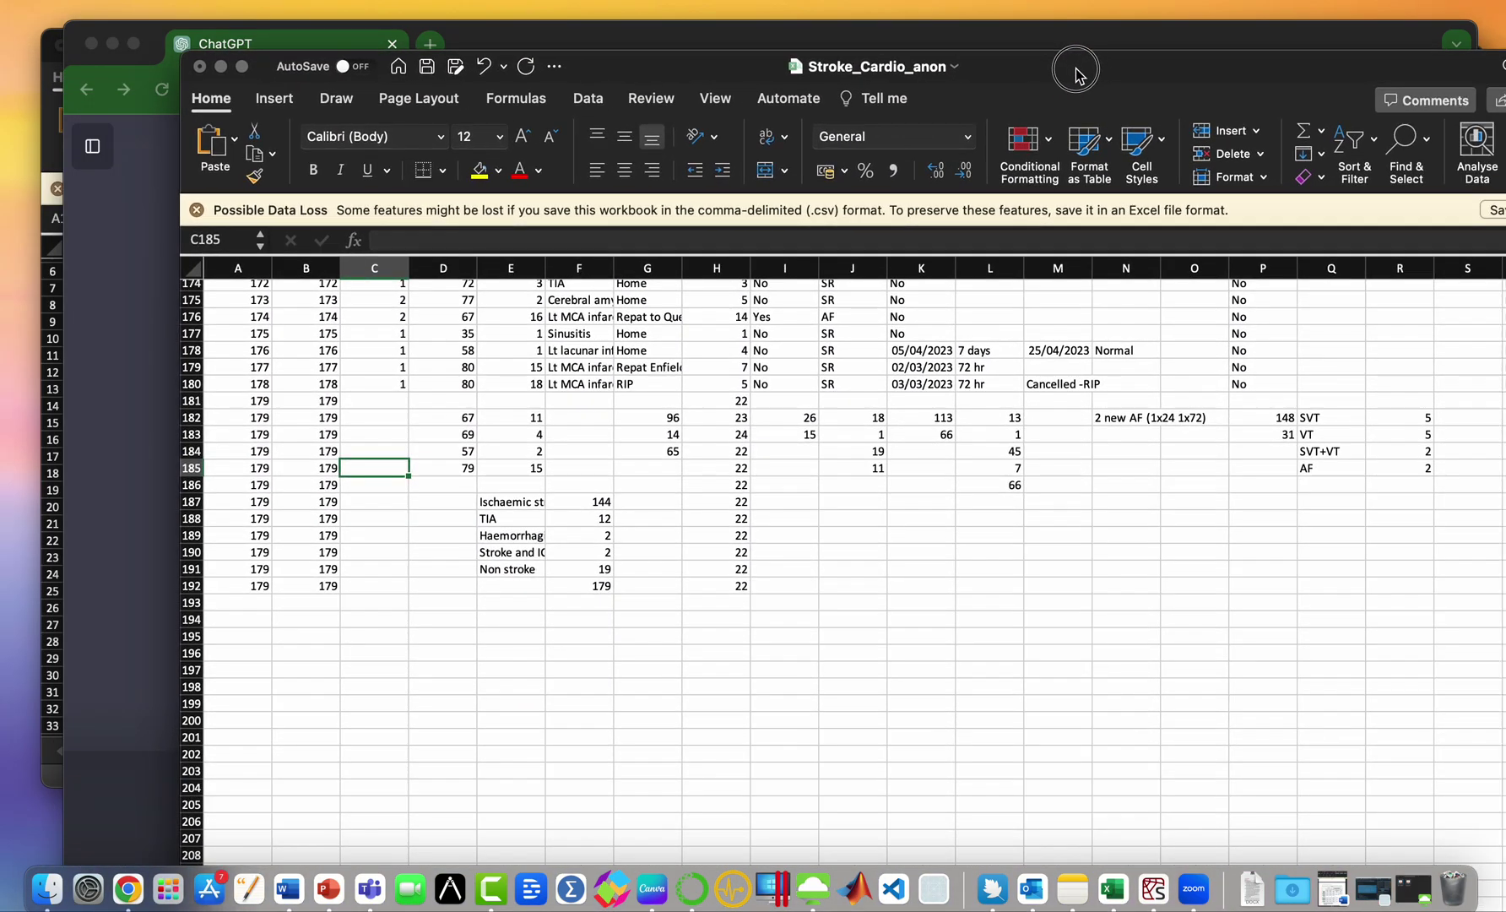
{"action": "scroll", "coordinate": [468, 406], "scroll_direction": "up", "scroll_amount": 20}
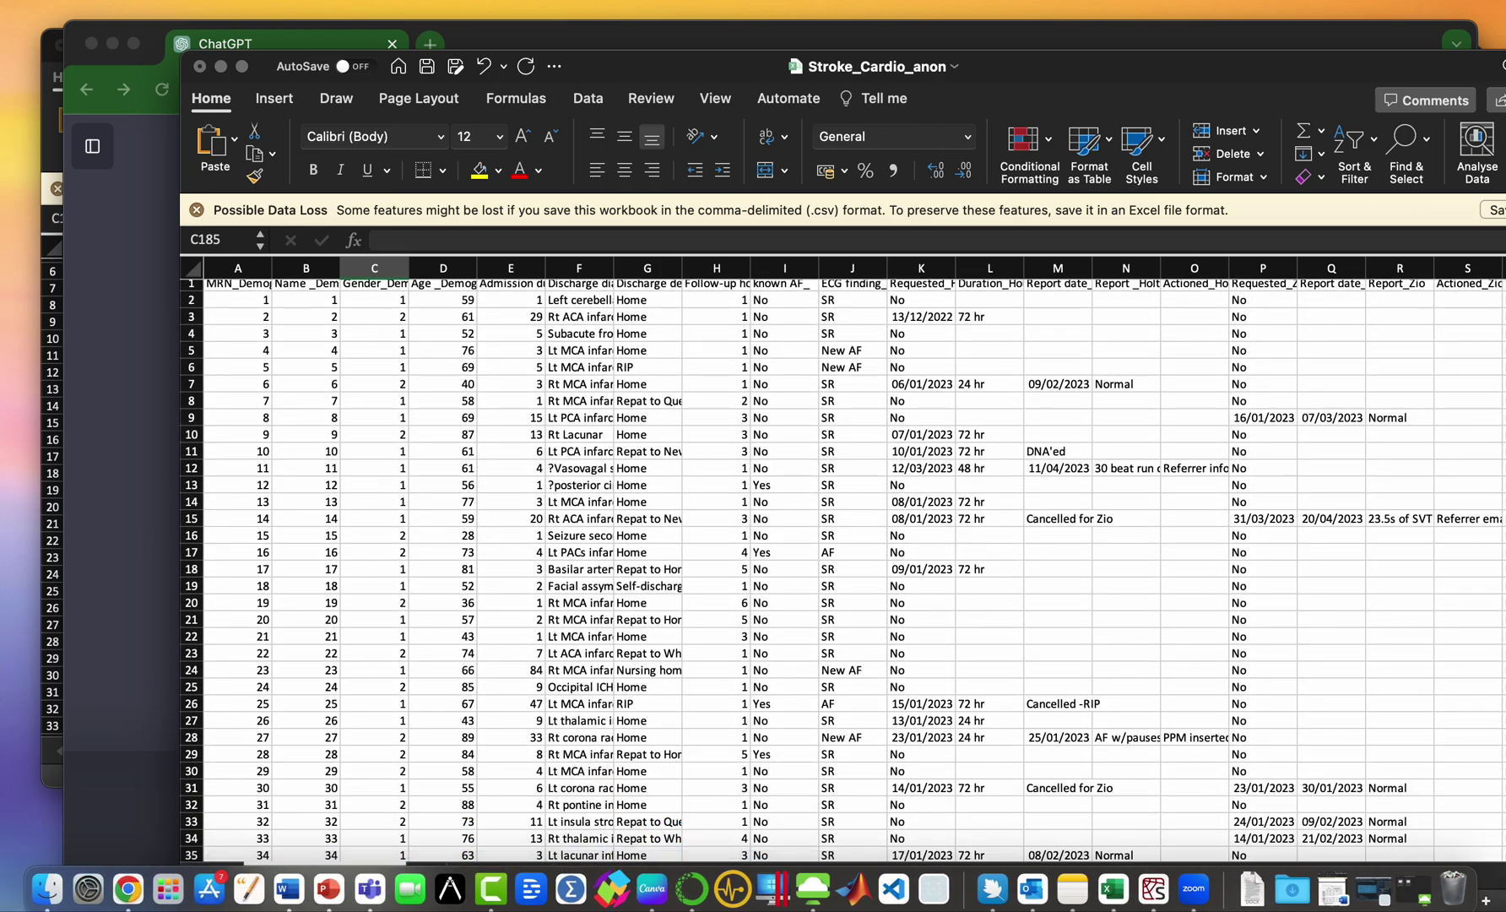
{"action": "left_click_drag", "start_coordinate": [0, 325], "coordinate": [0, 211]}
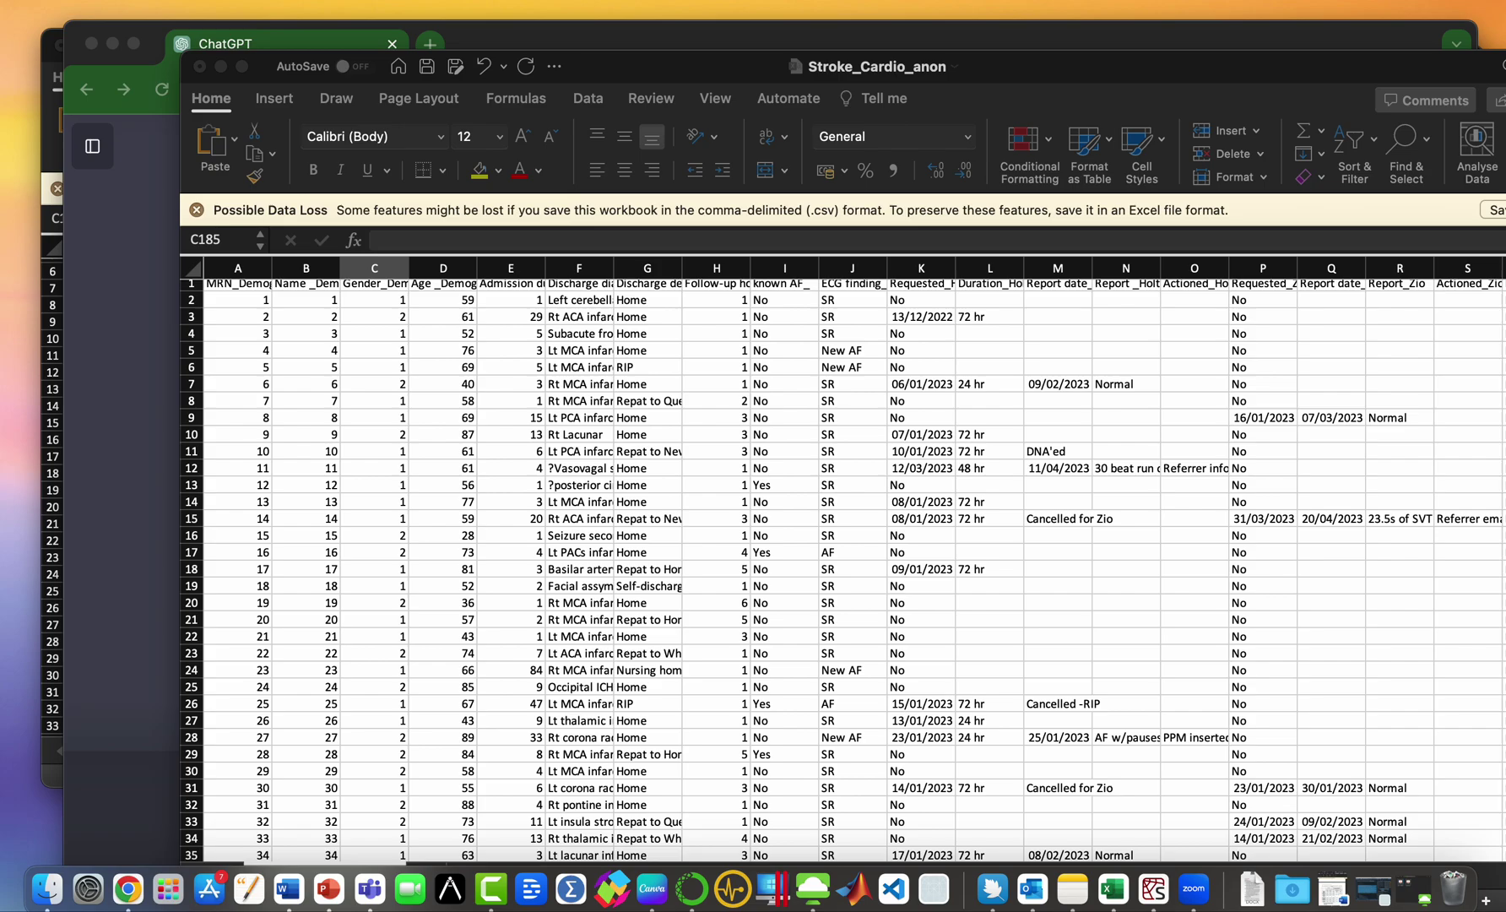
{"action": "left_click_drag", "start_coordinate": [0, 305], "coordinate": [519, 195]}
{"action": "left_click", "coordinate": [475, 403]}
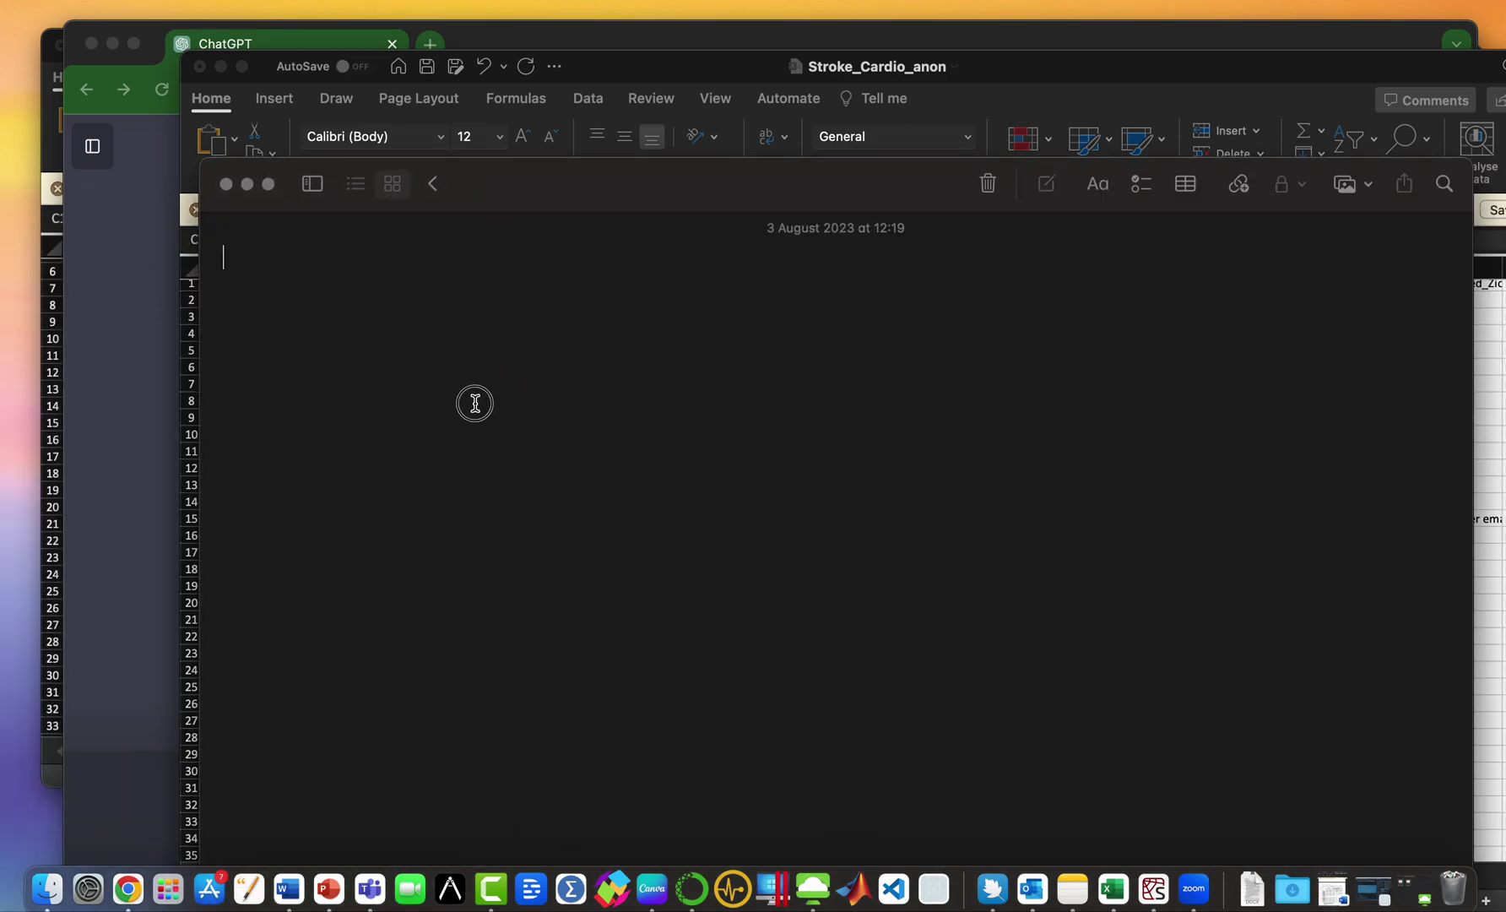
Enter n=179 as the note's first line and Age 67..14 on the line below.
{"action": "type", "text": "1709"}
{"action": "key", "text": "BackSpace"}
{"action": "key", "text": "BackSpace"}
{"action": "key", "text": "BackSpace"}
{"action": "key", "text": "BackSpace"}
{"action": "type", "text": "n="}
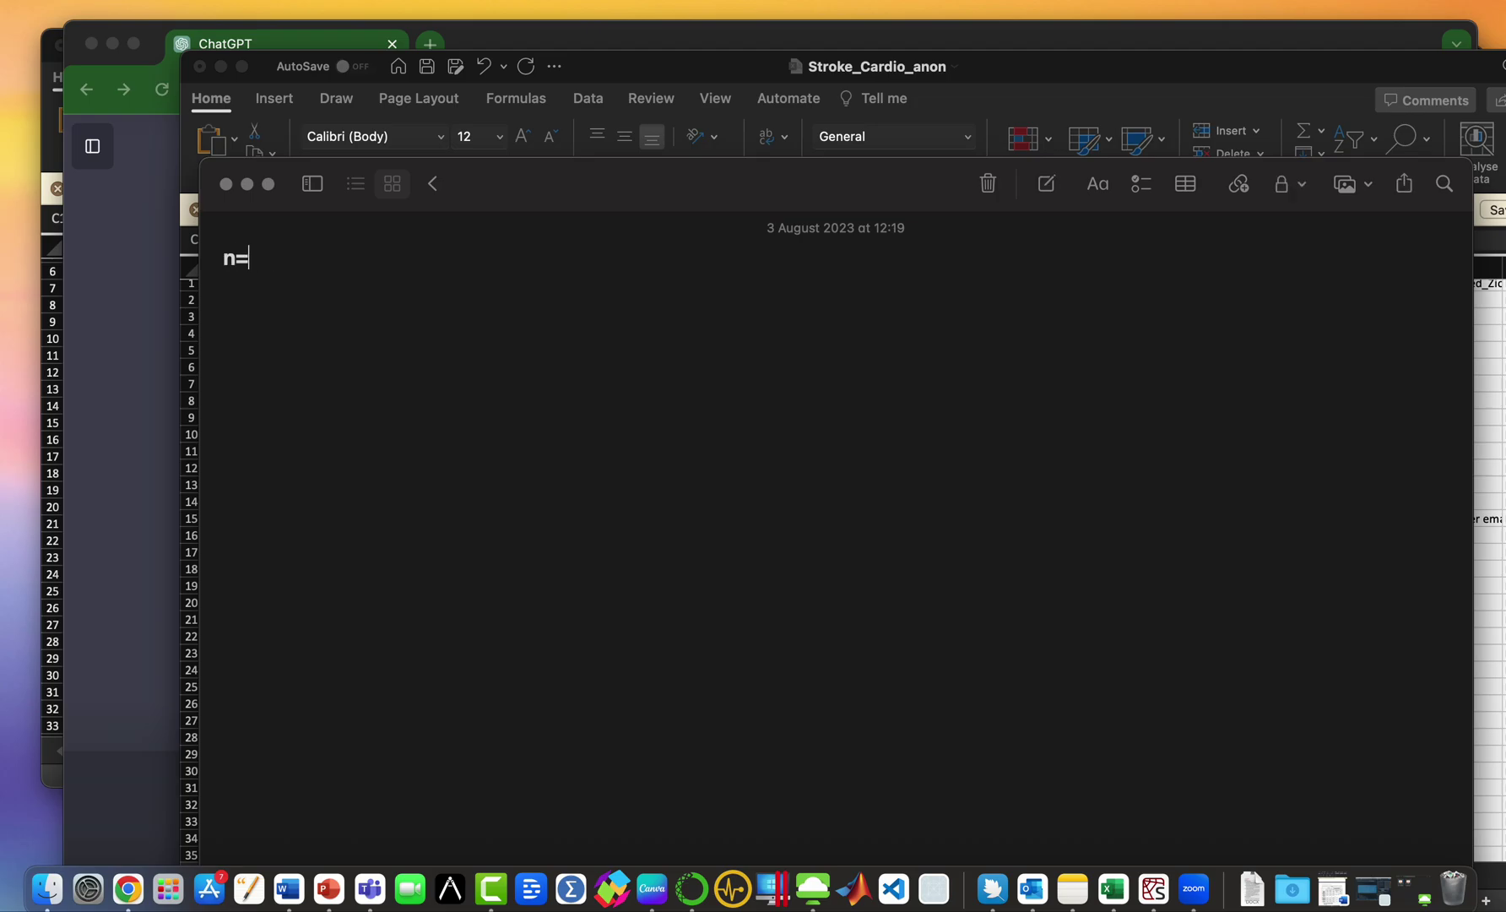
{"action": "type", "text": "179"}
{"action": "key", "text": "Return"}
{"action": "type", "text": "Age 67+1"}
{"action": "key", "text": "BackSpace"}
{"action": "key", "text": "BackSpace"}
{"action": "type", "text": "..+"}
{"action": "key", "text": "BackSpace"}
{"action": "type", "text": "14gENDER"}
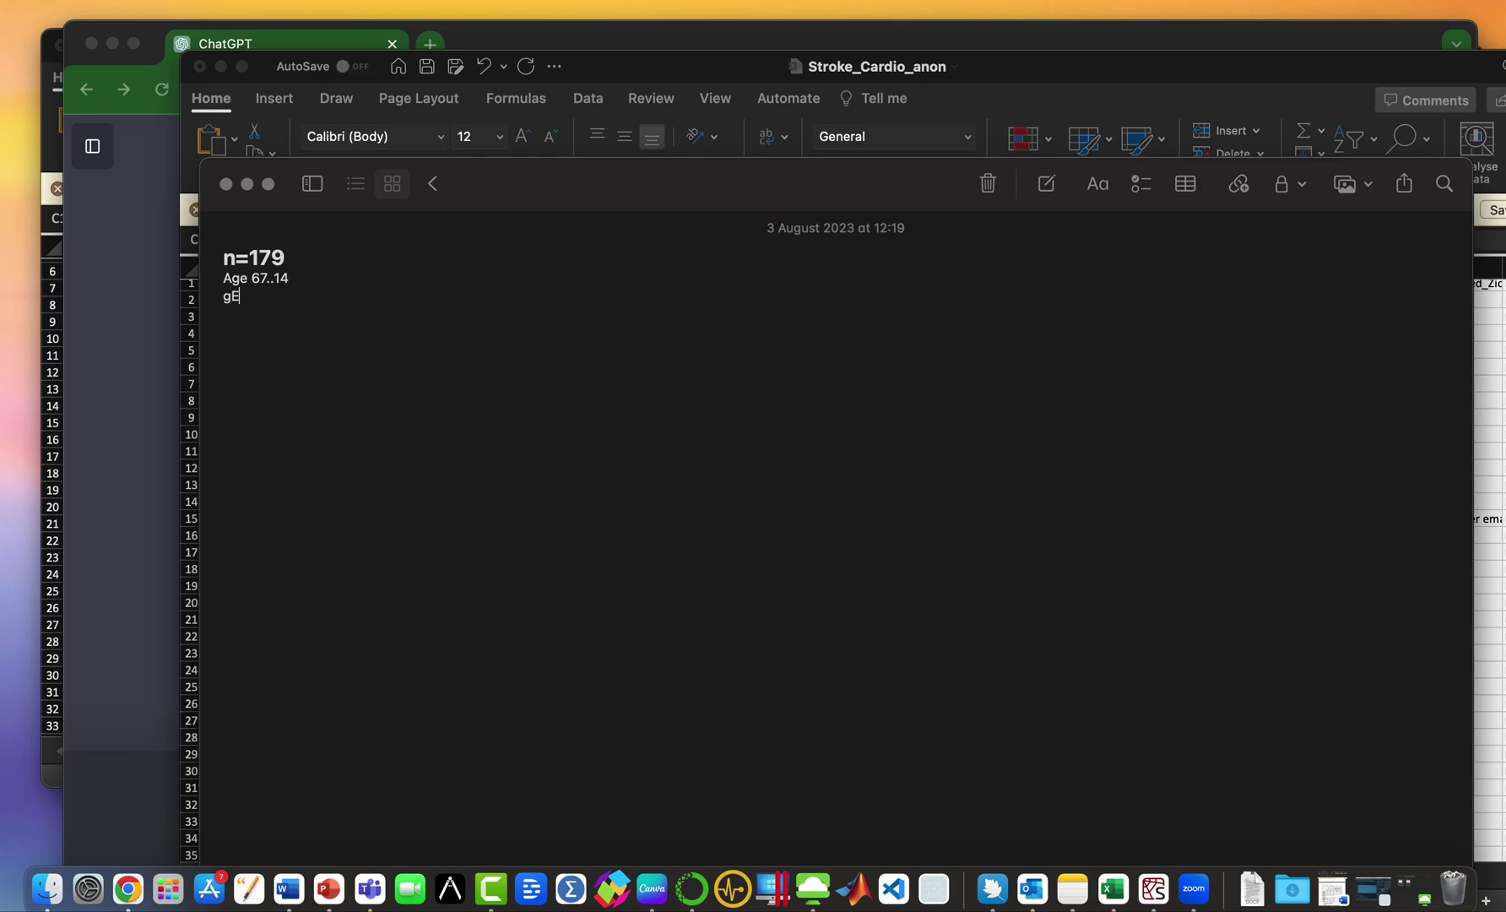
Add the lines geNDER, ecg and Discharge diagnosis to the note, followed by a Tests heading after a blank line.
{"action": "key", "text": "BackSpace"}
{"action": "key", "text": "BackSpace"}
{"action": "key", "text": "BackSpace"}
{"action": "key", "text": "BackSpace"}
{"action": "key", "text": "BackSpace"}
{"action": "key", "text": "BackSpace"}
{"action": "type", "text": "geNDER "}
{"action": "type", "text": "ecg"}
{"action": "key", "text": "Return"}
{"action": "type", "text": "Discharge diagnosis"}
{"action": "key", "text": "Return"}
{"action": "key", "text": "Return"}
{"action": "type", "text": "Tests"}
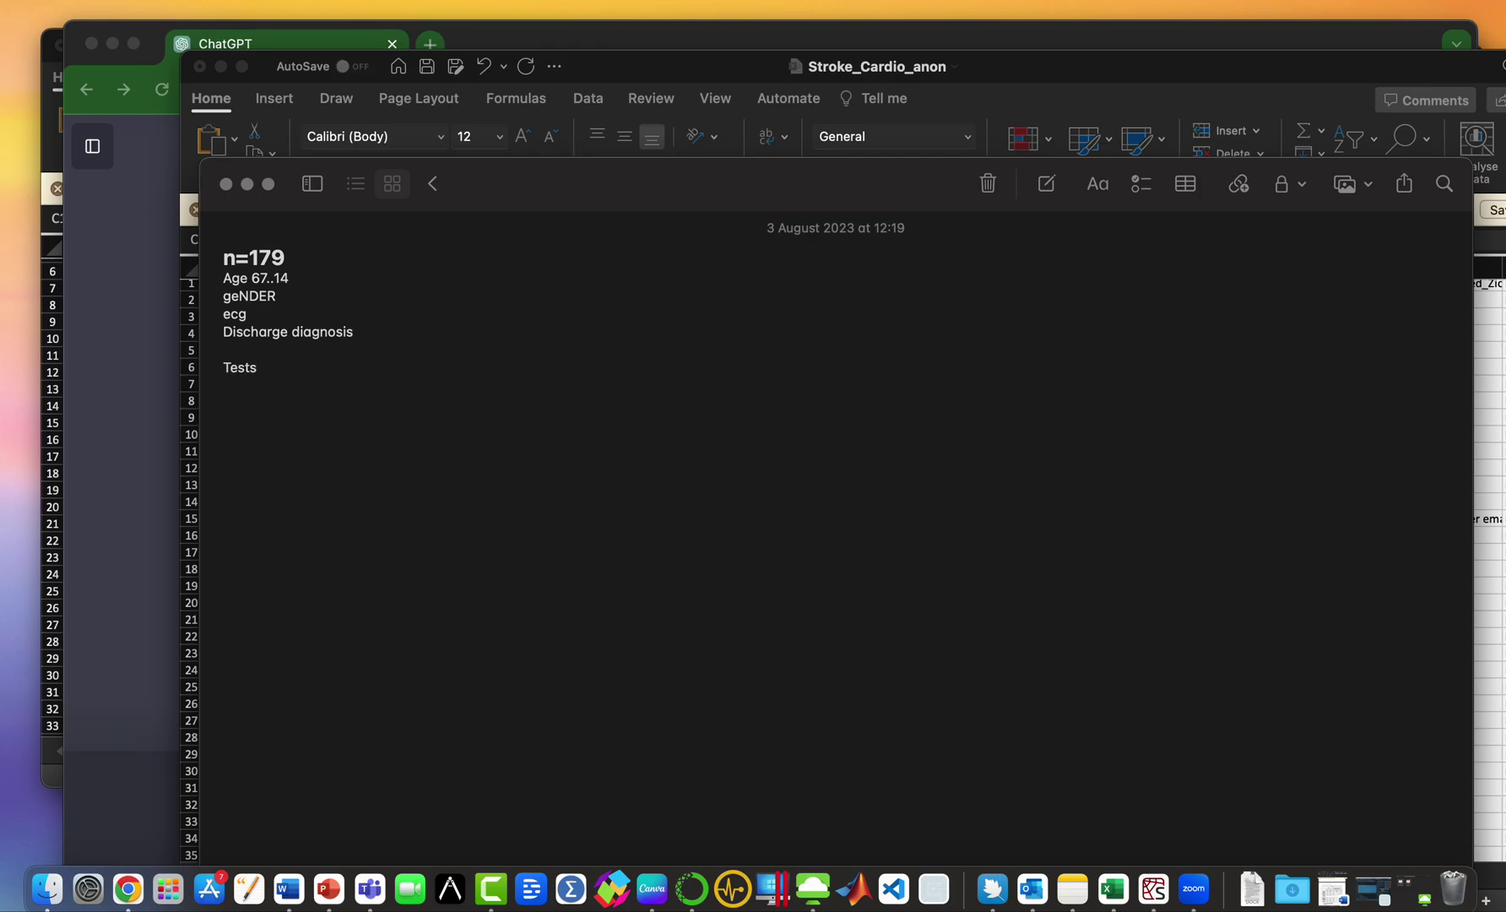
Paste the test counts, Holter: 17 through Bubble: 8, under Tests and add the lines Summary of findings and MCA infarct % in.
{"action": "type", "text": "Holter: 17 Zio: 28 ILR: 0 TTE: 86 Contrast: 0 Bubble: 8"}
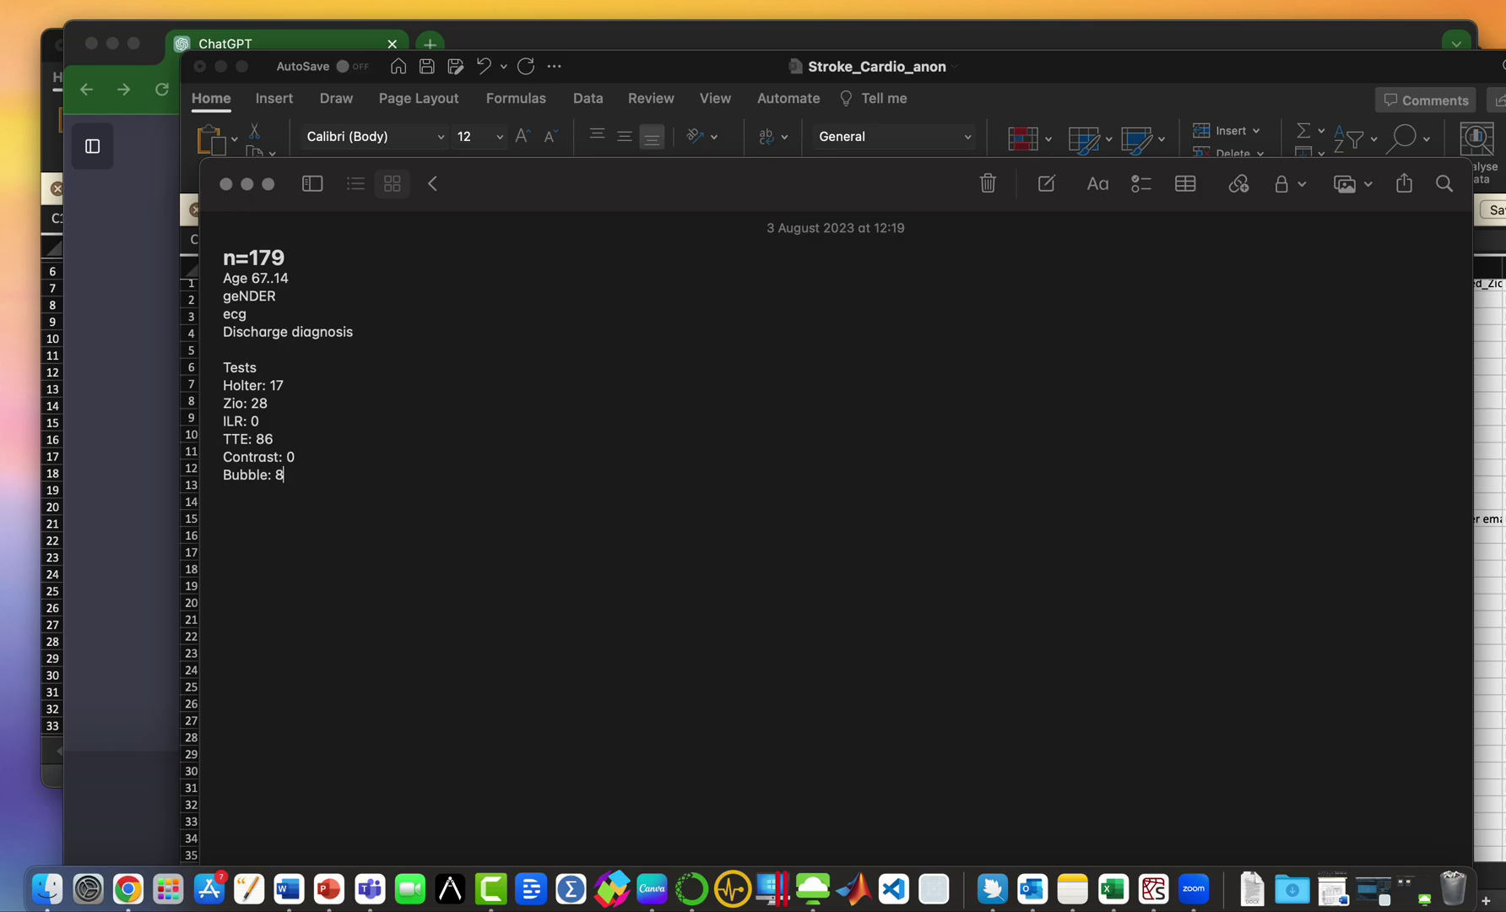
{"action": "key", "text": "Return"}
{"action": "key", "text": "Return"}
{"action": "type", "text": "Summary of findings"}
{"action": "key", "text": "Return"}
{"action": "key", "text": "Return"}
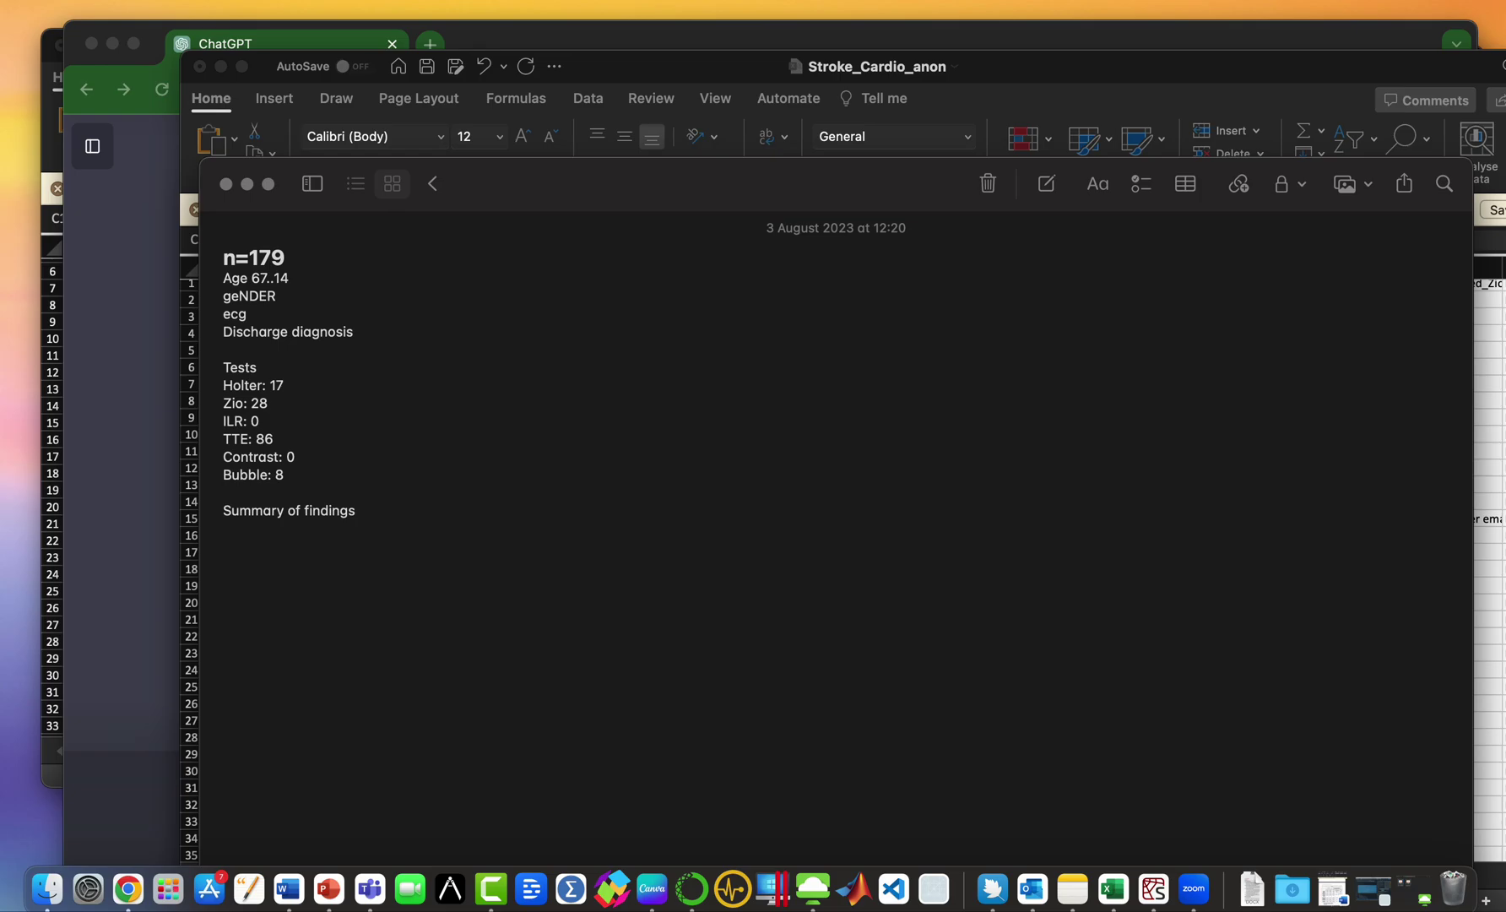
{"action": "type", "text": "MCA infarct % in"}
Switch to ChatGPT to re-read the chi-squared conclusion, and move its window aside to uncover the note.
{"action": "left_click", "coordinate": [96, 569]}
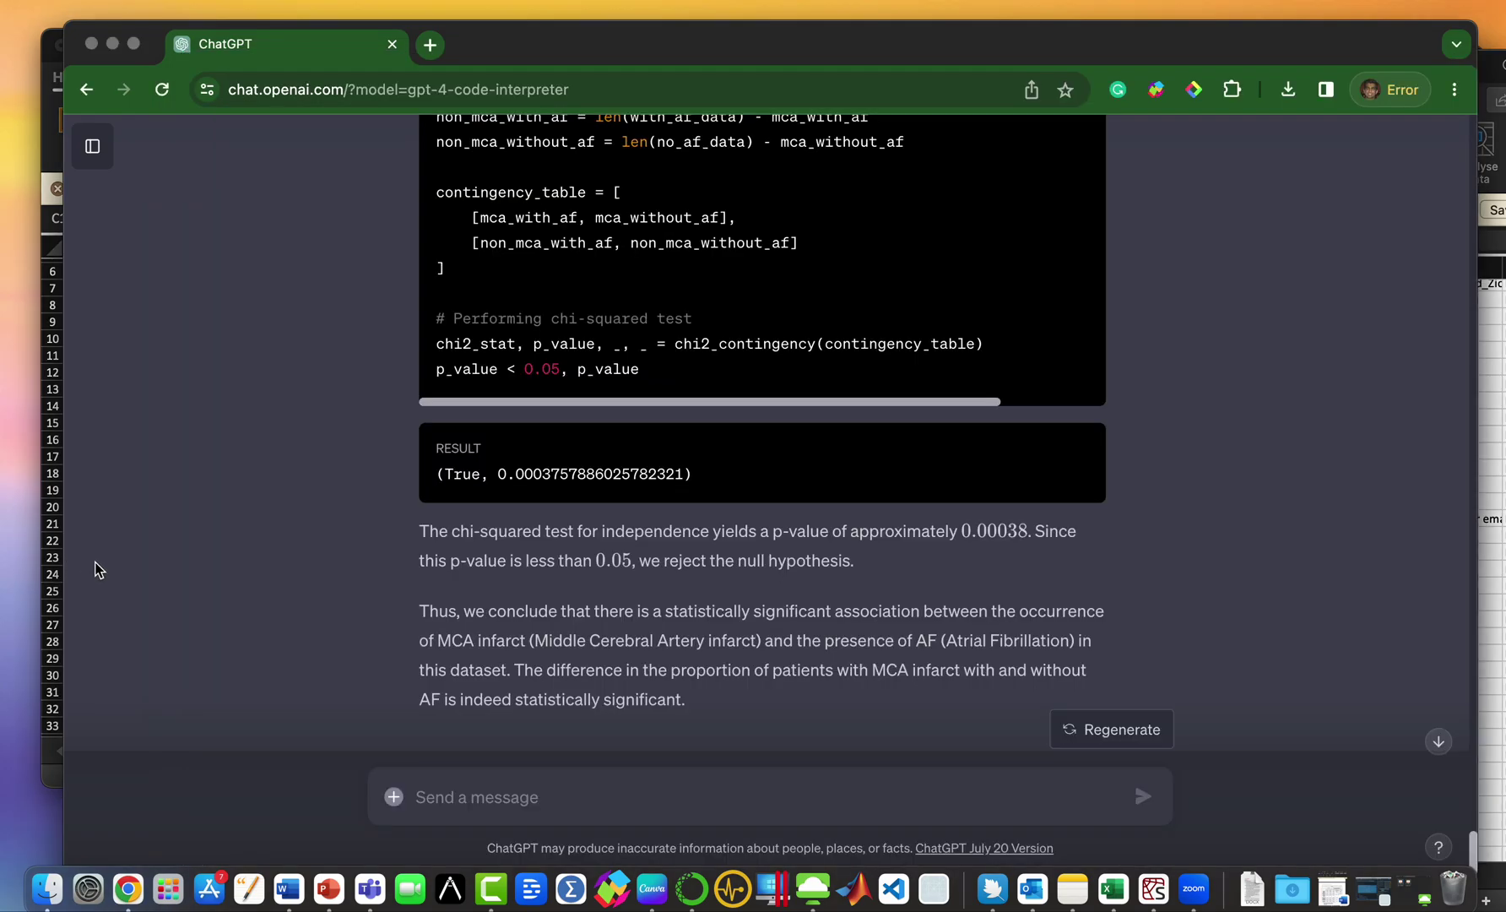
{"action": "scroll", "coordinate": [748, 543], "scroll_direction": "up", "scroll_amount": 3}
{"action": "scroll", "coordinate": [748, 539], "scroll_direction": "down", "scroll_amount": 2}
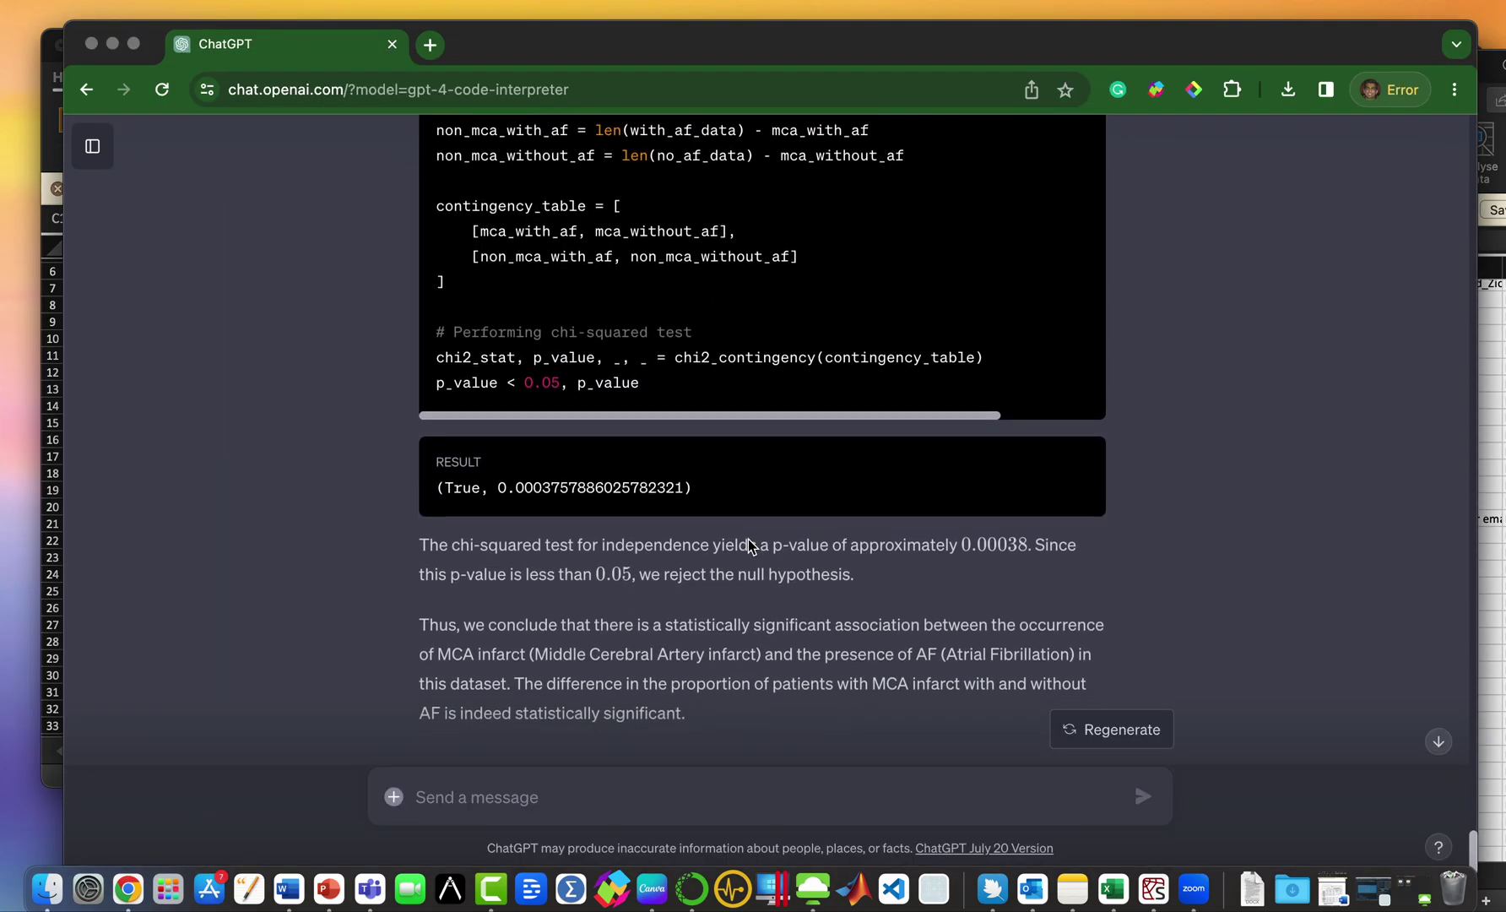
{"action": "scroll", "coordinate": [510, 666], "scroll_direction": "down", "scroll_amount": 1}
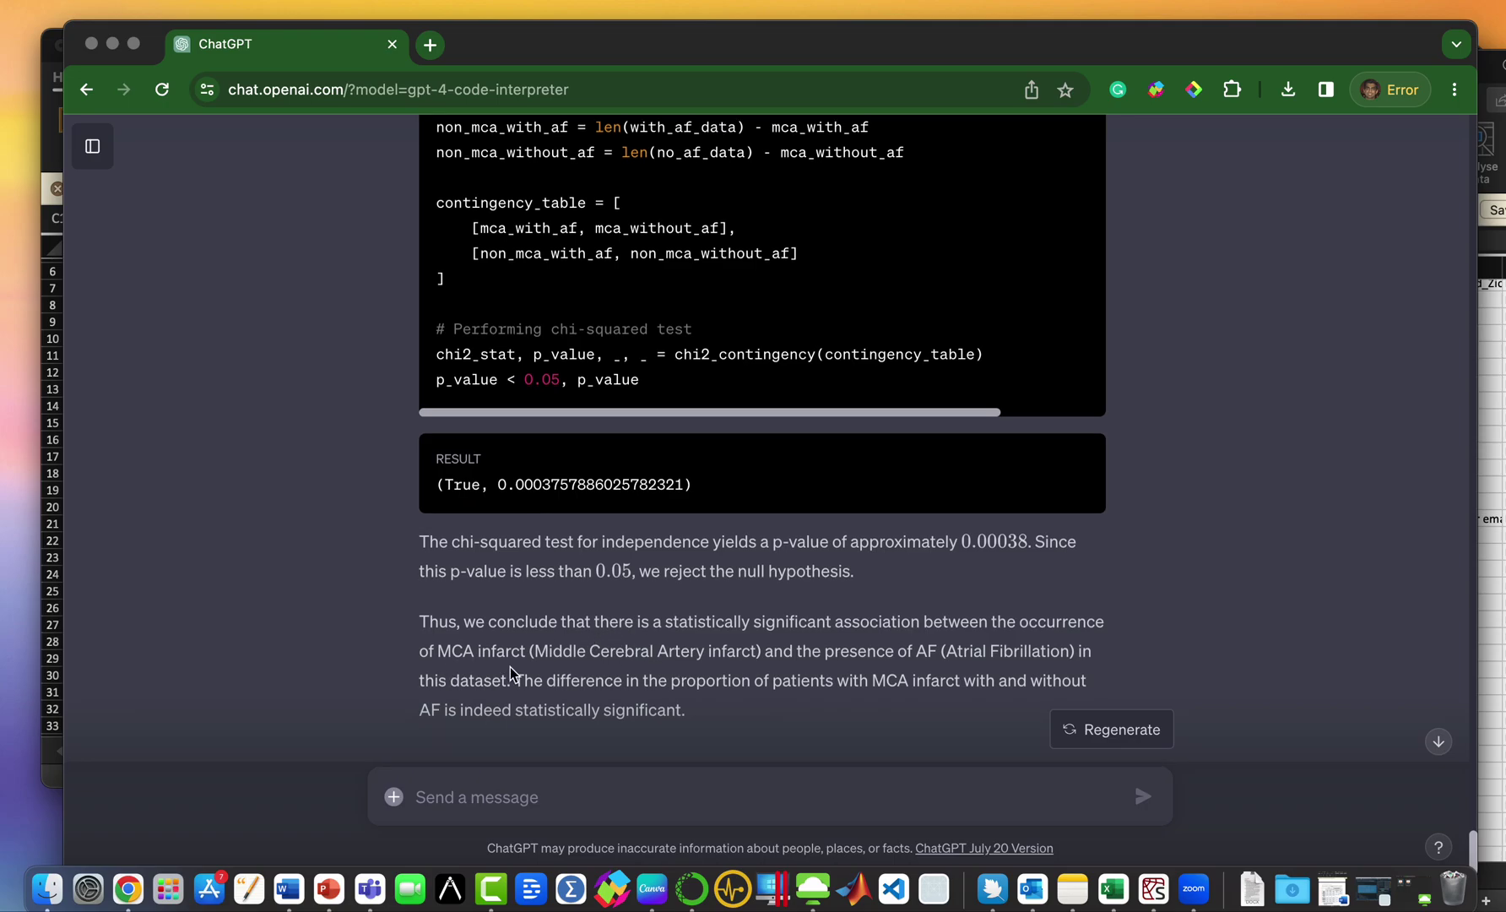
{"action": "left_click_drag", "start_coordinate": [720, 32], "coordinate": [793, 271]}
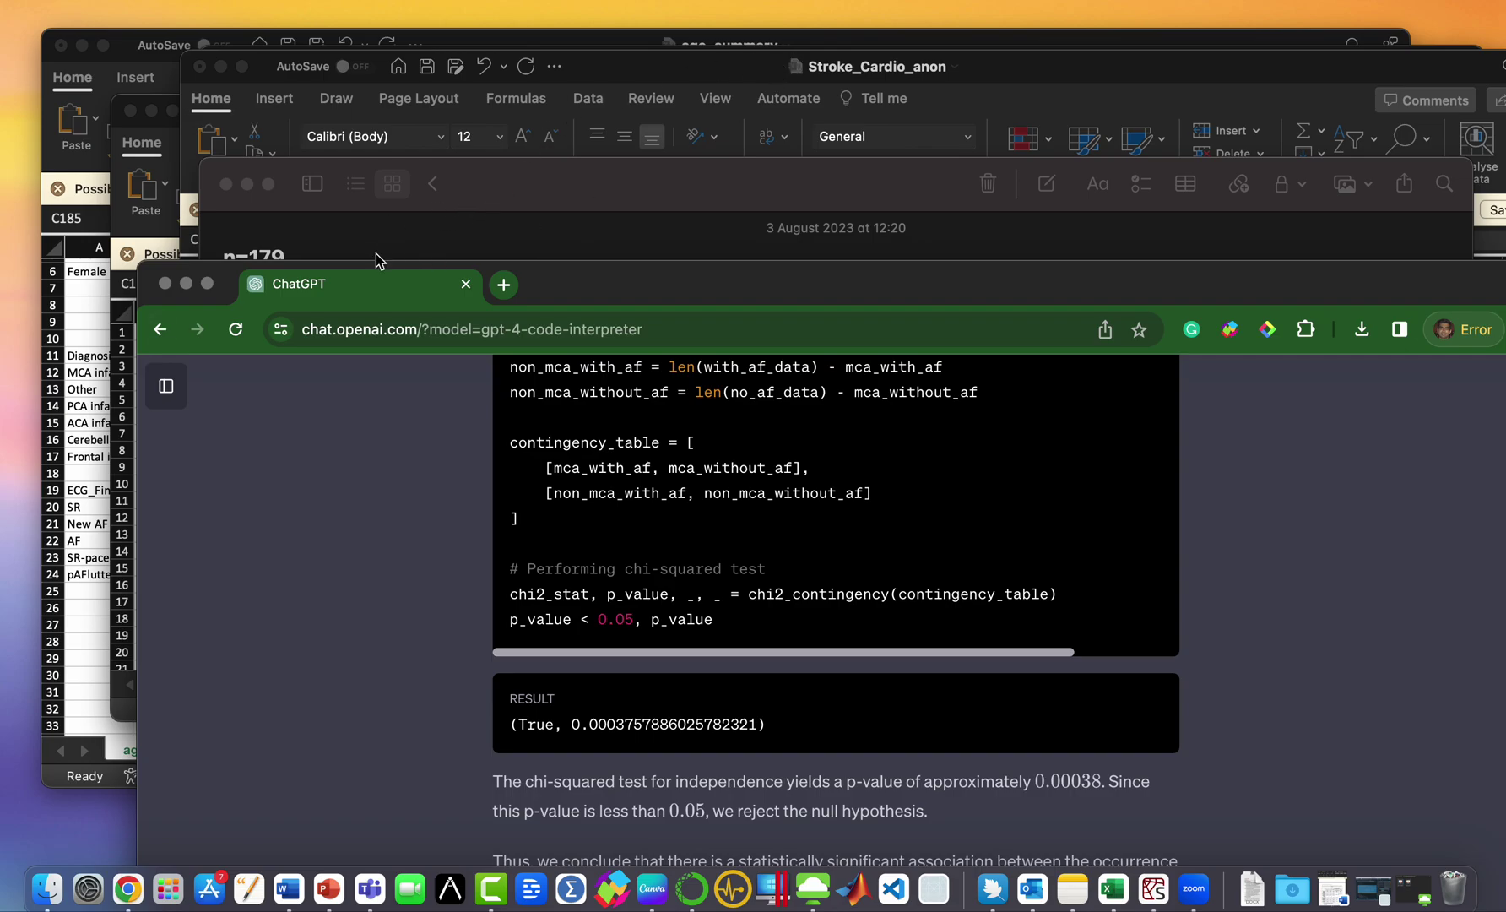
Copy the MCA infarct row from stroke_types_without_af_summary into the note's findings and label it without af.
{"action": "key", "text": "ctrl+Up"}
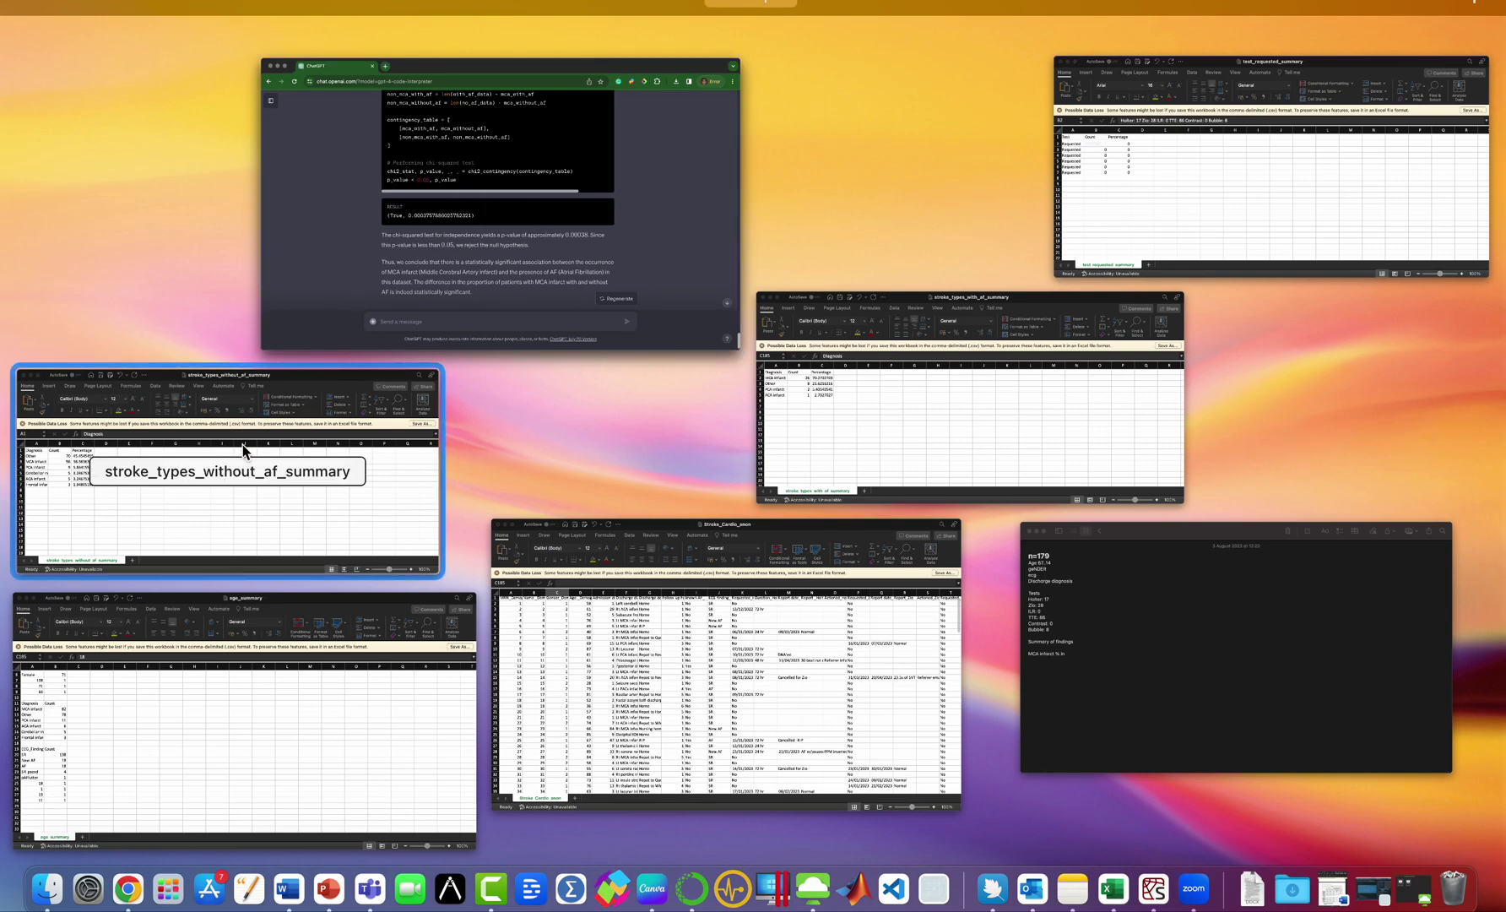
{"action": "left_click", "coordinate": [320, 472]}
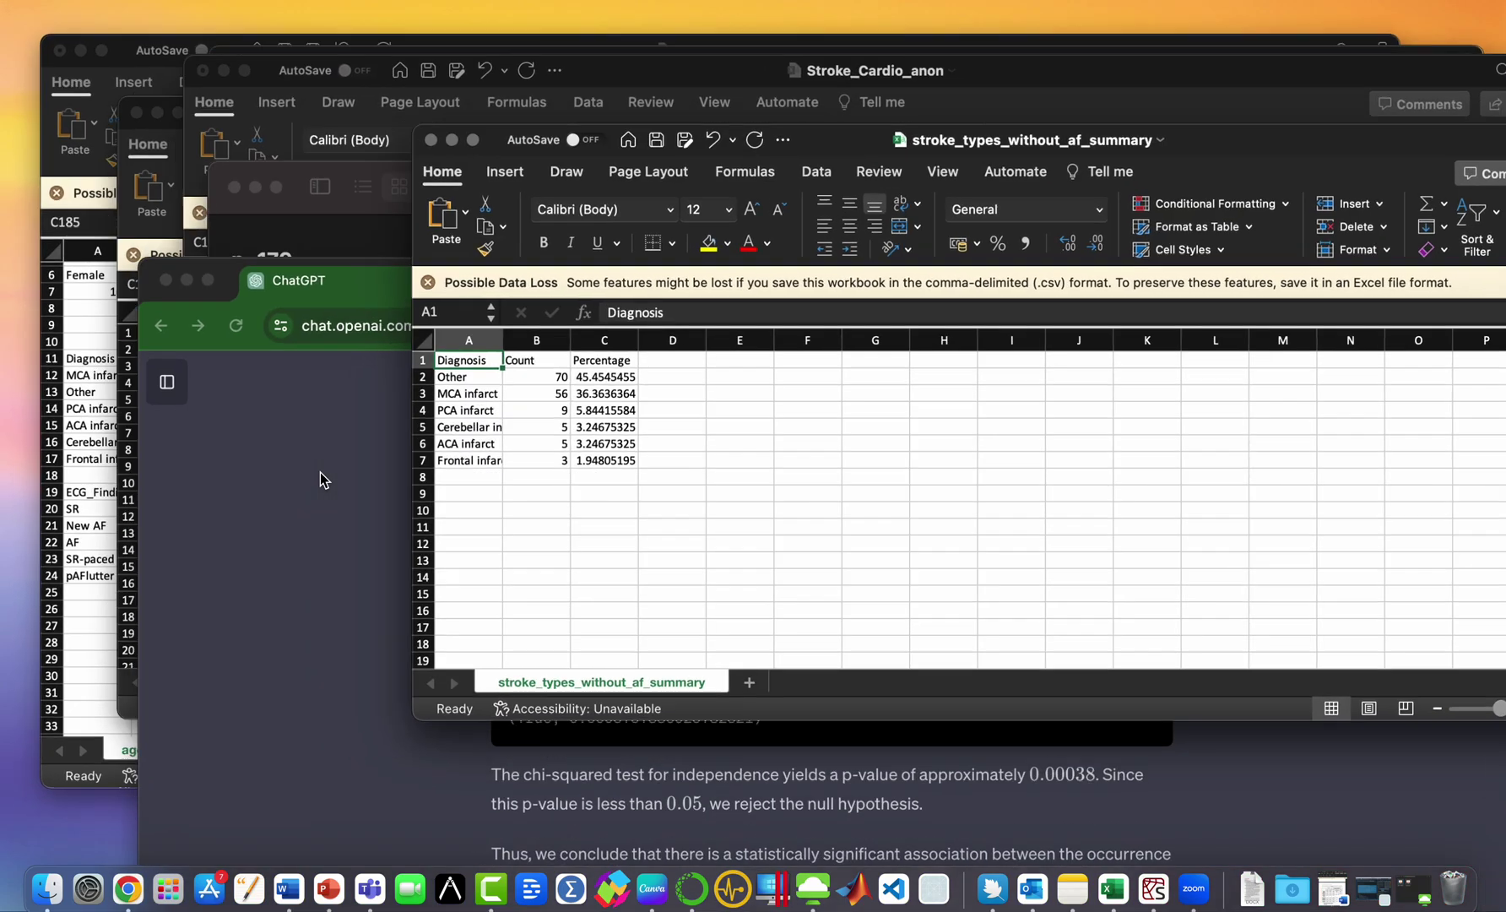
{"action": "left_click_drag", "start_coordinate": [488, 396], "coordinate": [612, 394]}
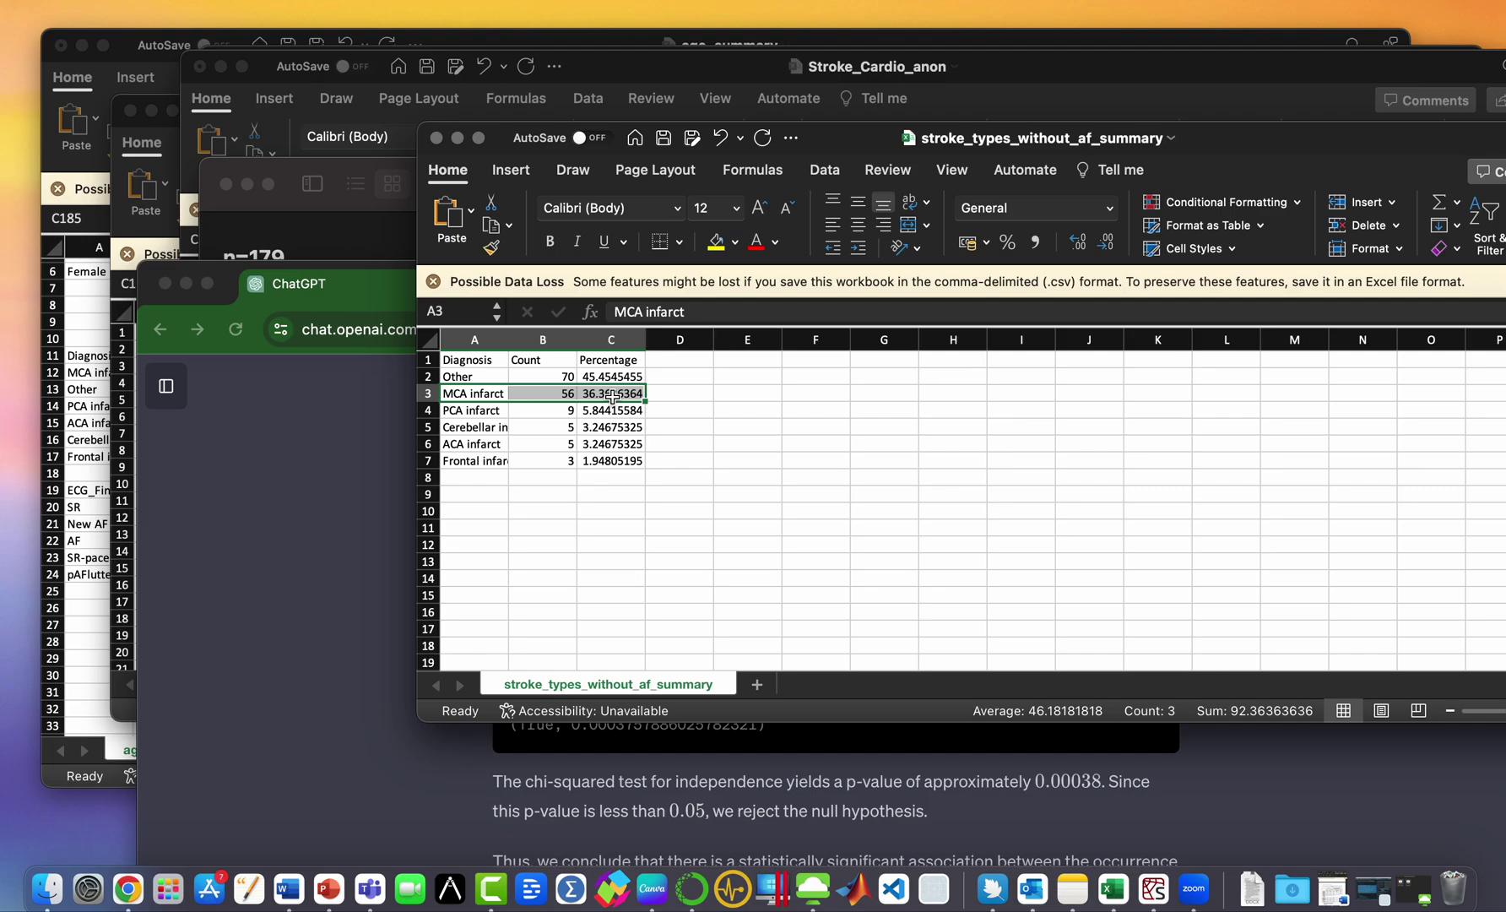
{"action": "key", "text": "super+c"}
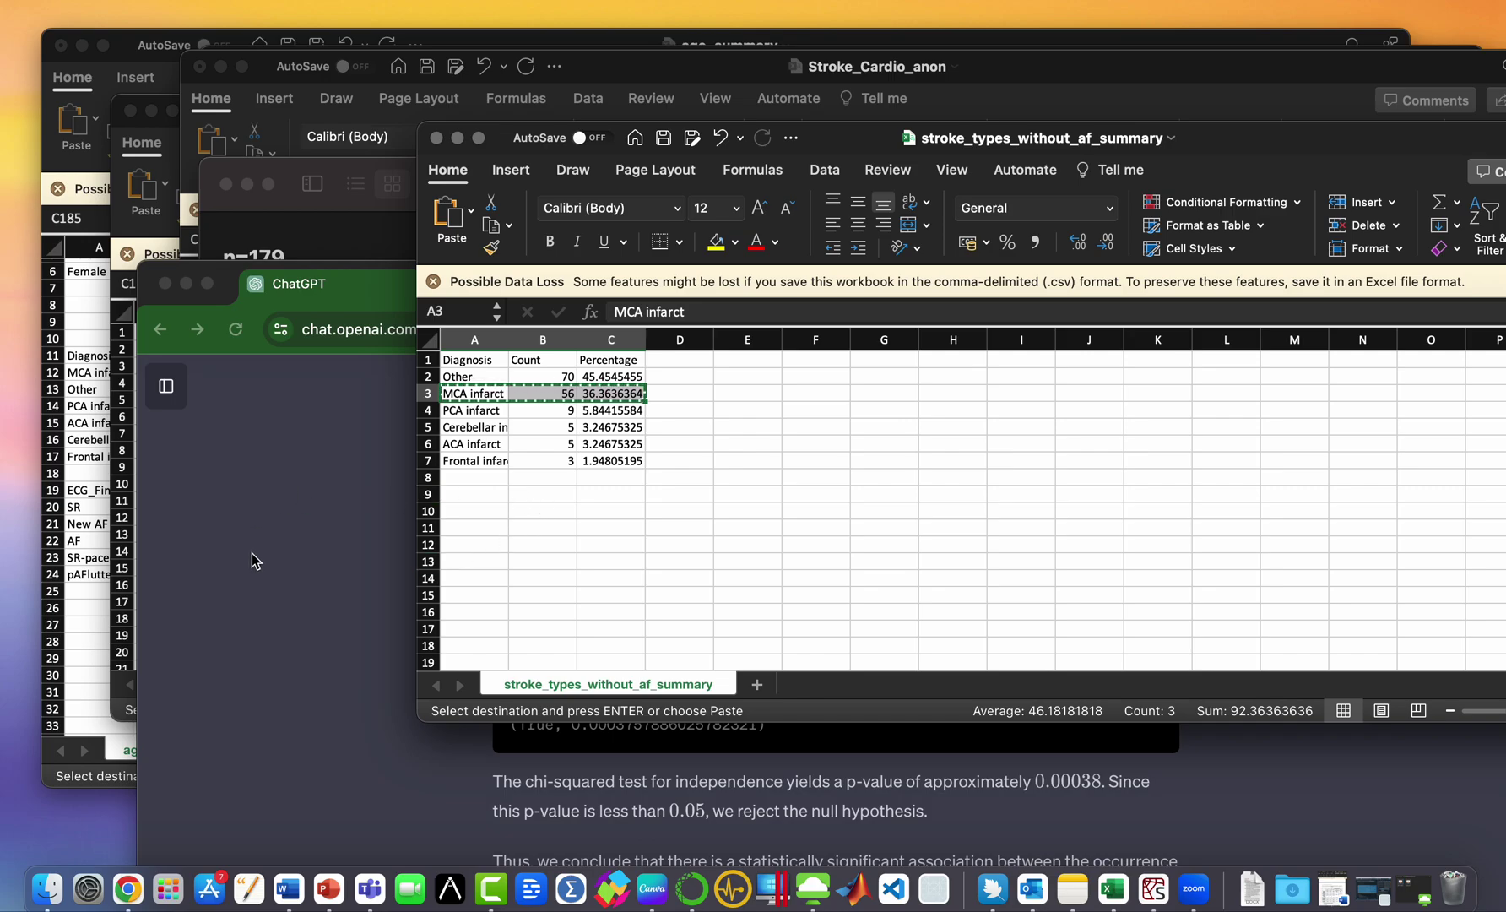
{"action": "left_click", "coordinate": [349, 234]}
{"action": "left_click", "coordinate": [371, 565]}
{"action": "key", "text": "Return"}
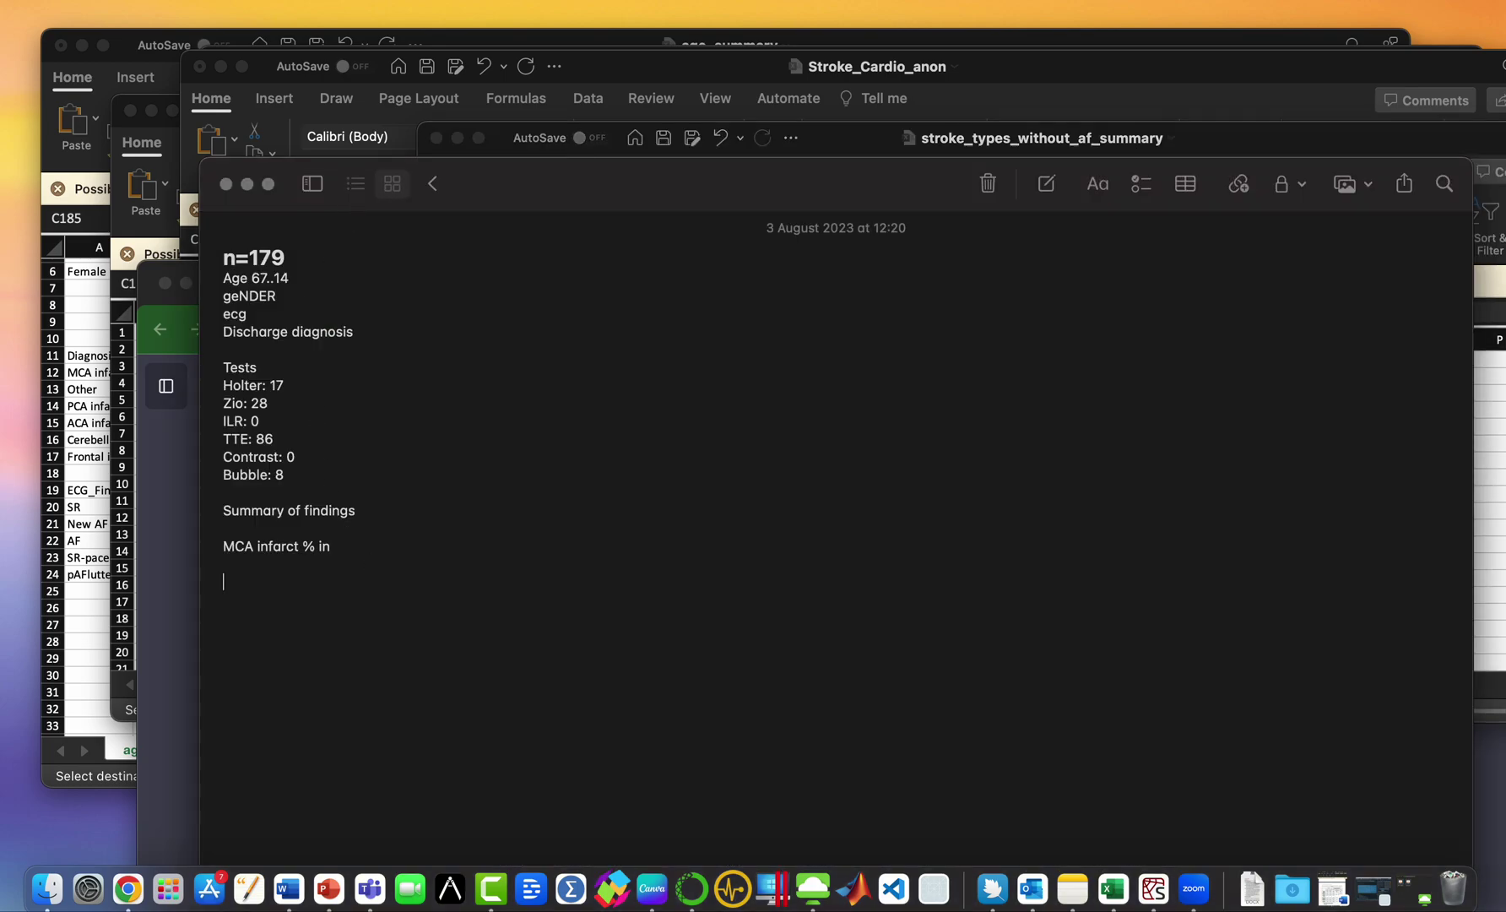
{"action": "key", "text": "super+v"}
{"action": "key", "text": "Up"}
{"action": "type", "text": "without af"}
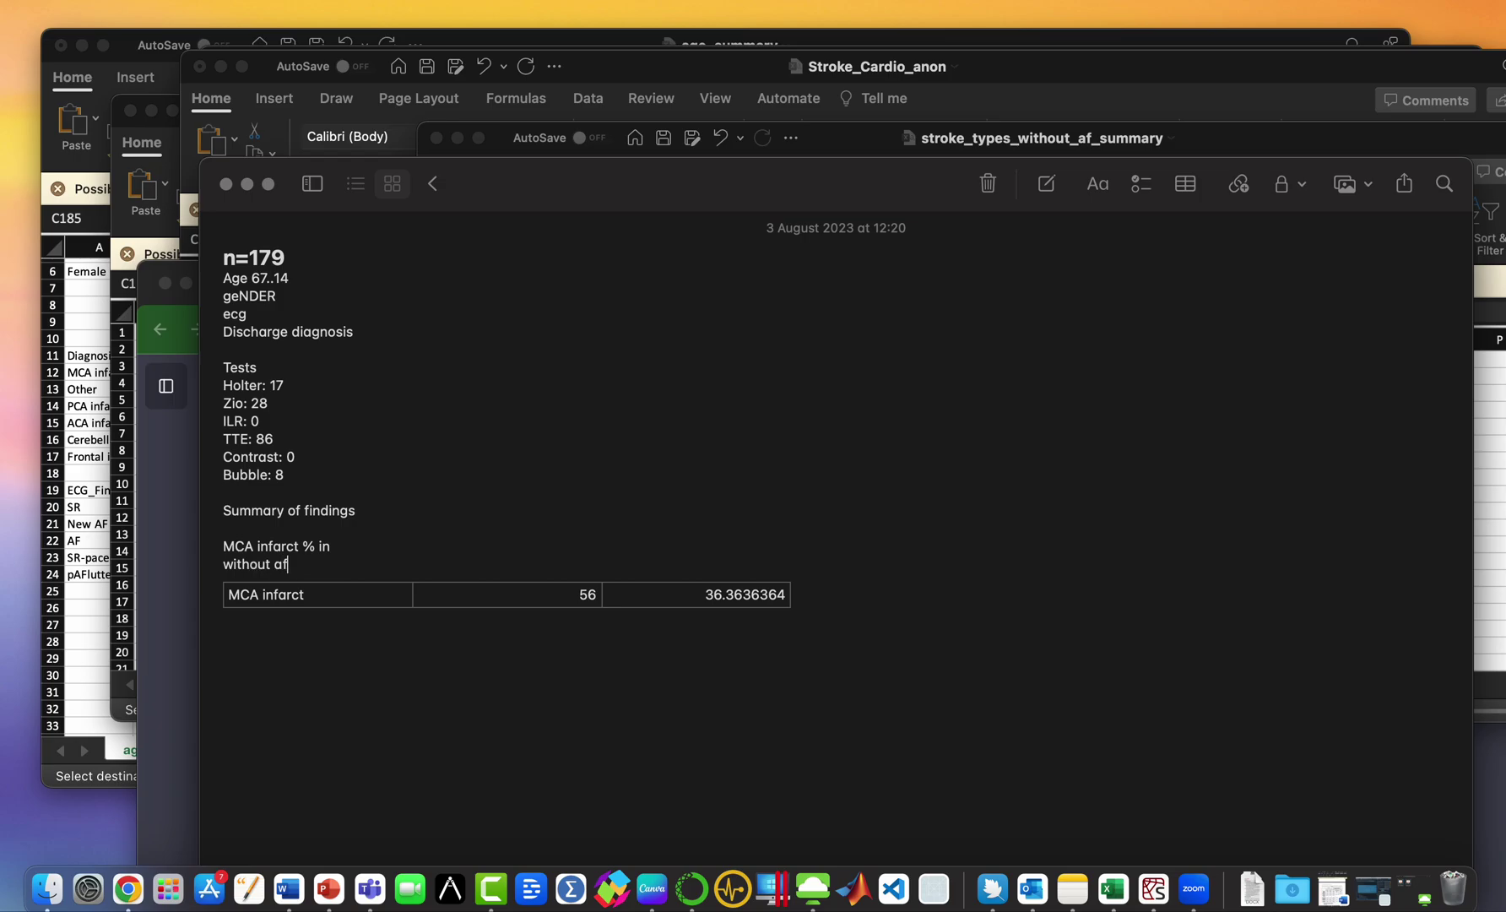
Copy the MCA infarct row from stroke_types_with_af_summary into the note beneath a with AF label.
{"action": "key", "text": "ctrl+Up"}
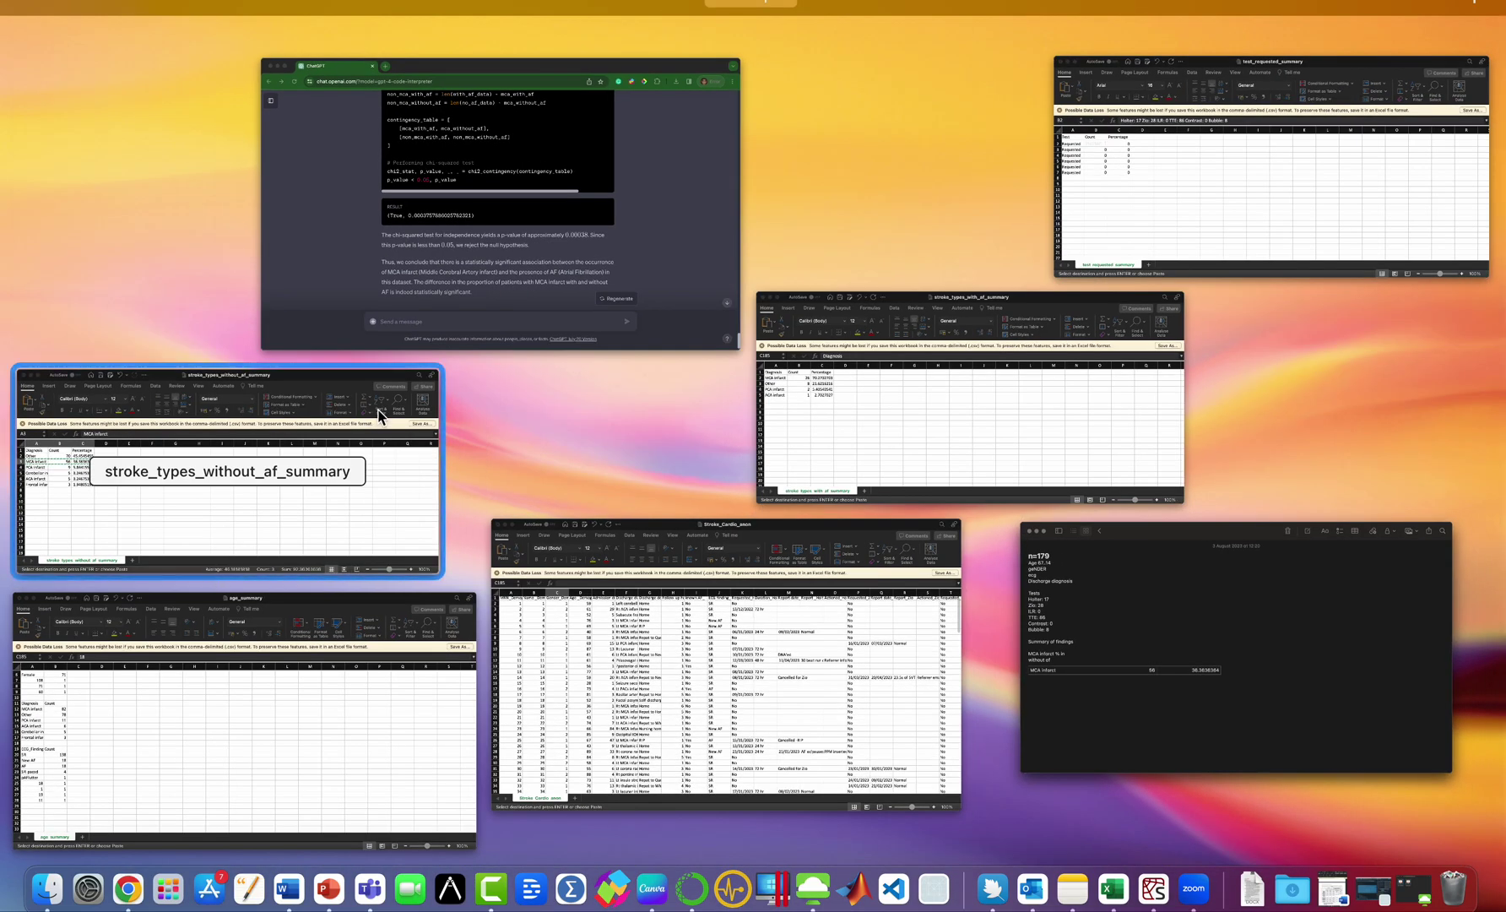
{"action": "left_click", "coordinate": [1122, 457]}
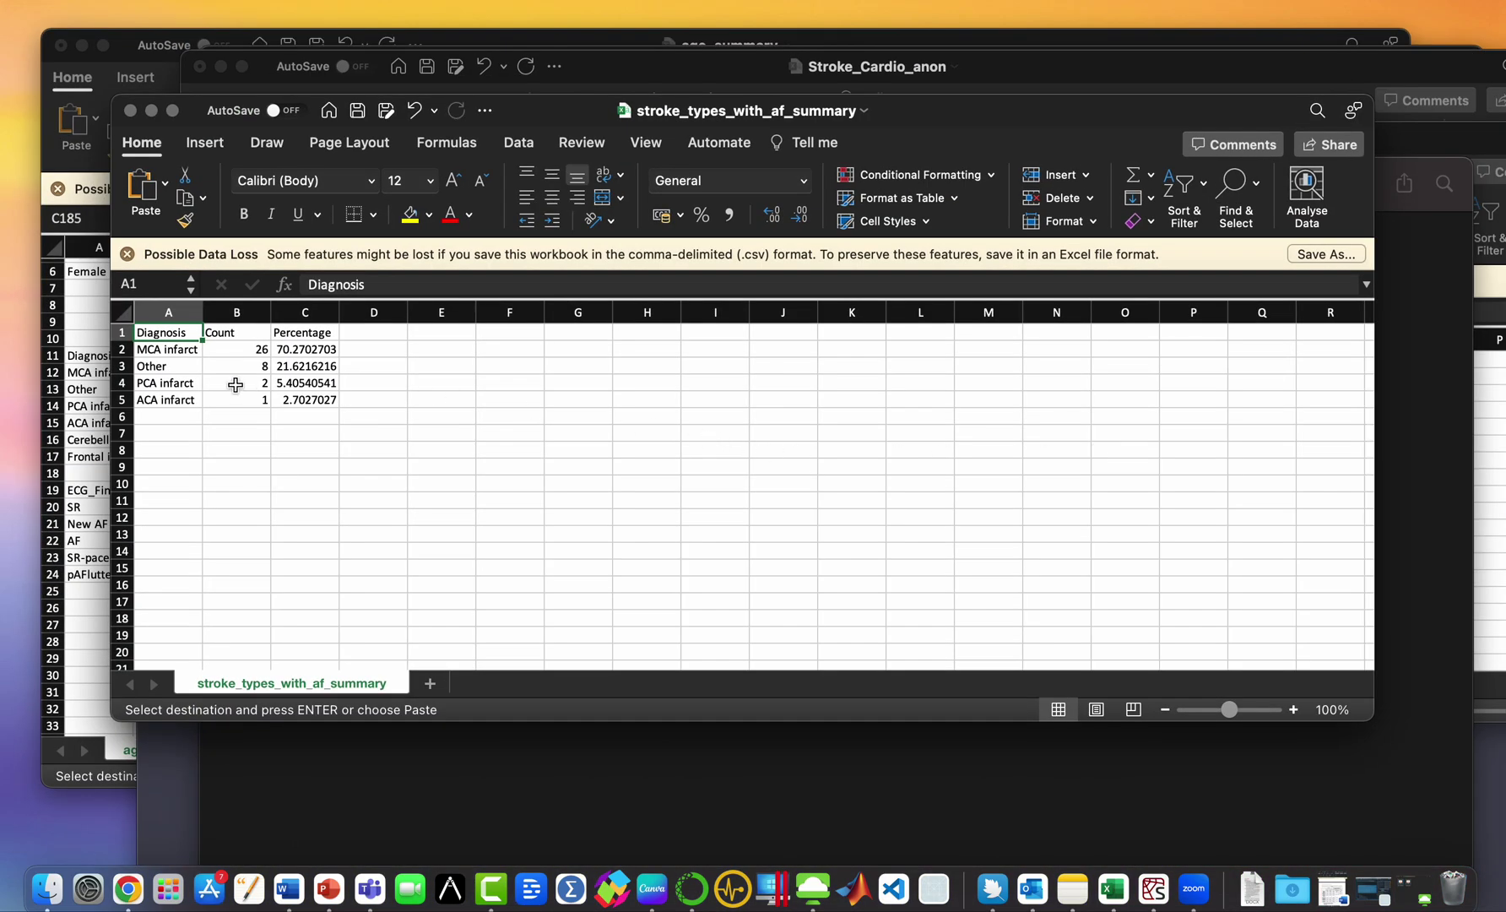
{"action": "left_click", "coordinate": [183, 347]}
{"action": "key", "text": "shift+Right"}
{"action": "key", "text": "shift+Right"}
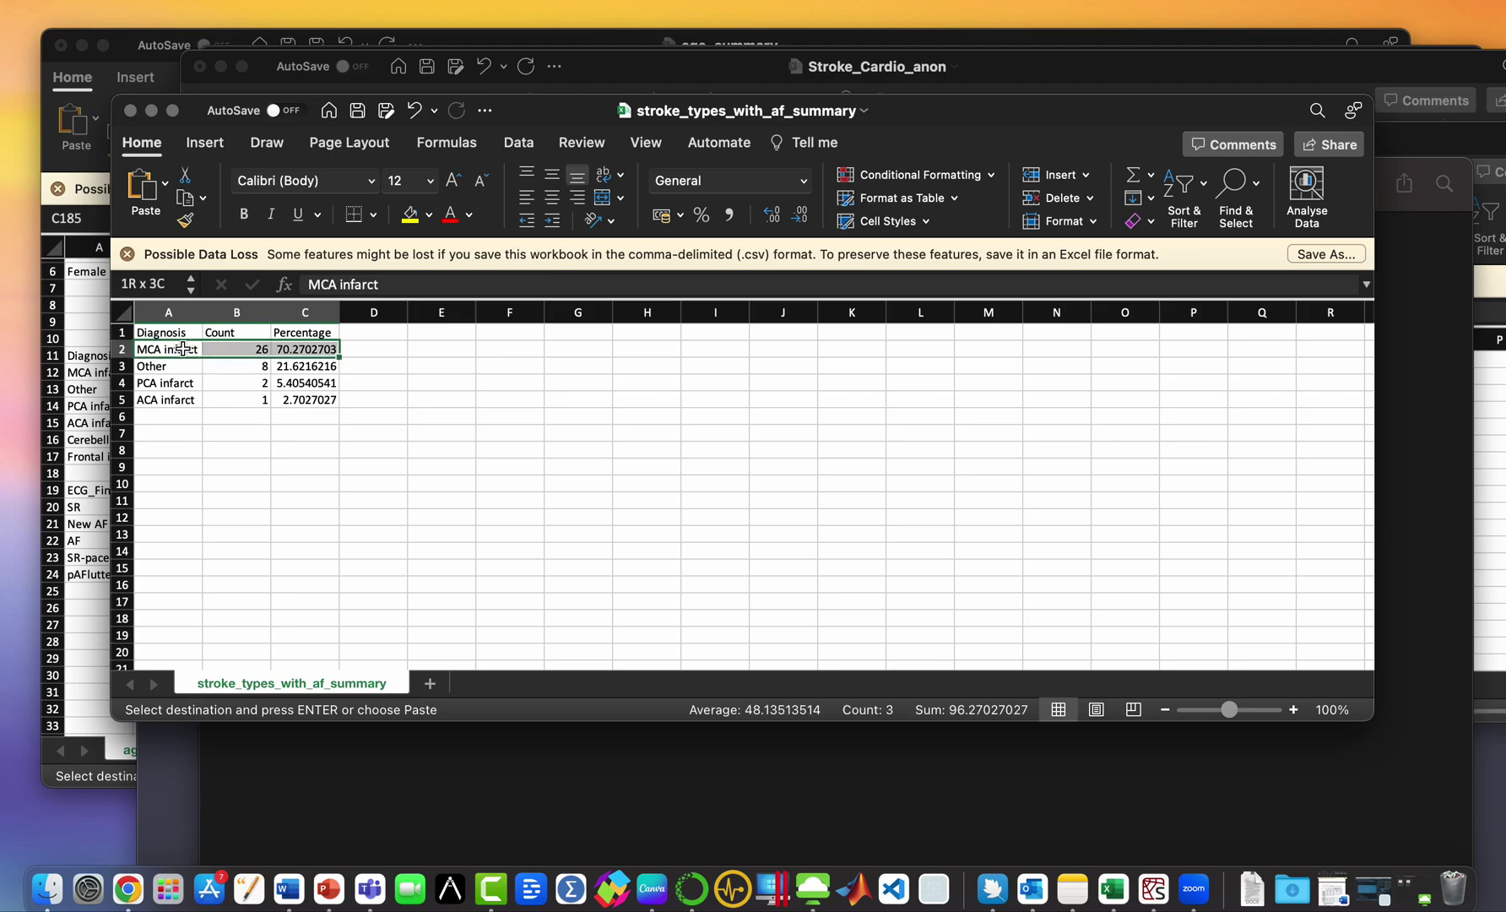
{"action": "key", "text": "super+c"}
{"action": "key", "text": "super+Tab"}
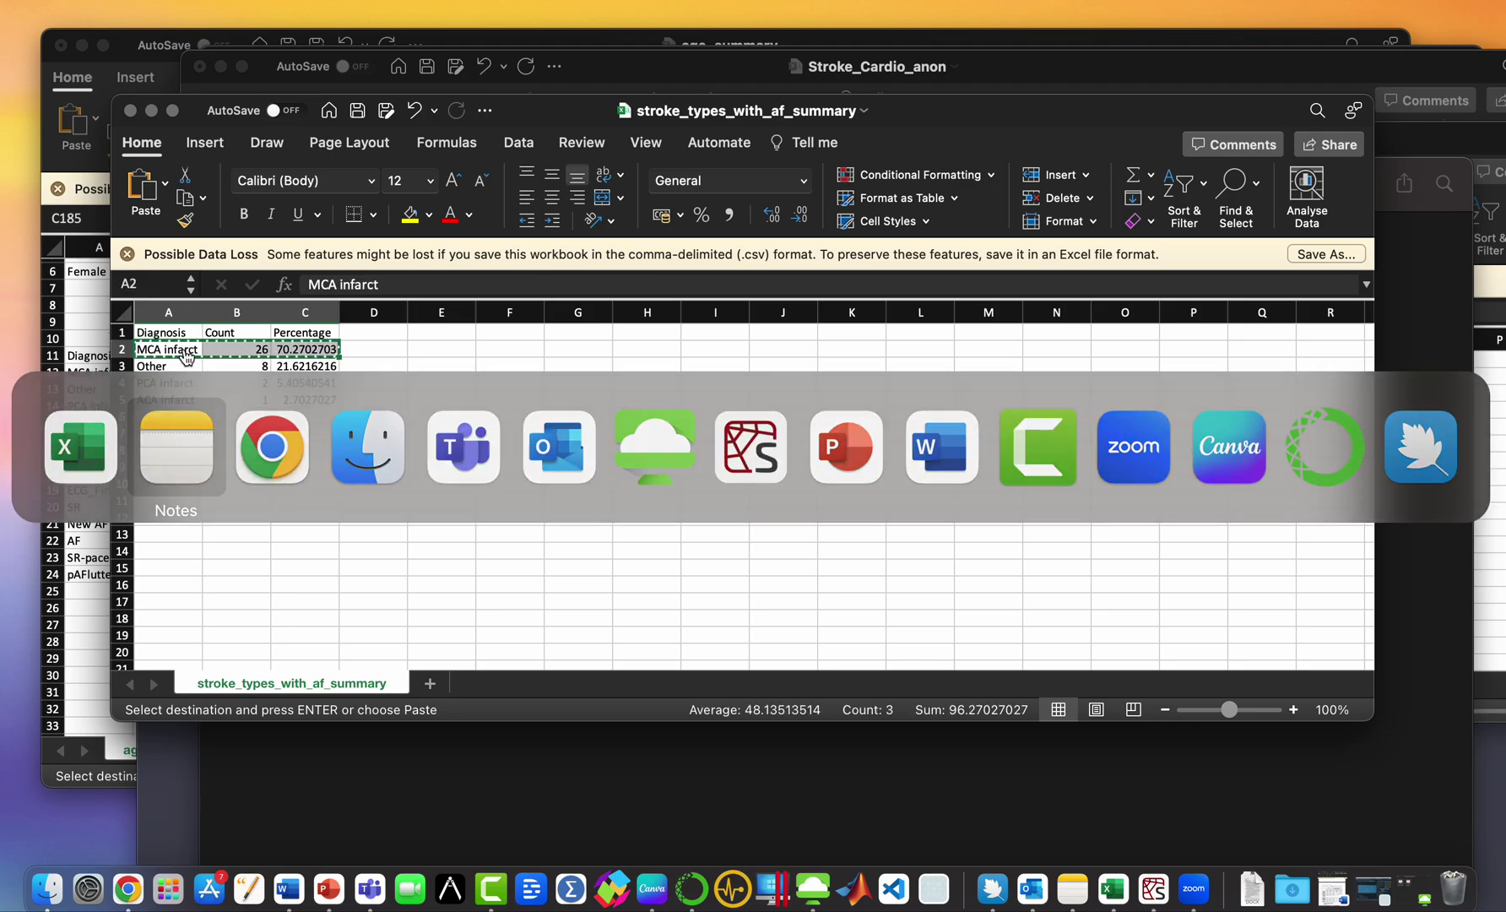
{"action": "type", "text": "with AF"}
{"action": "key", "text": "Return"}
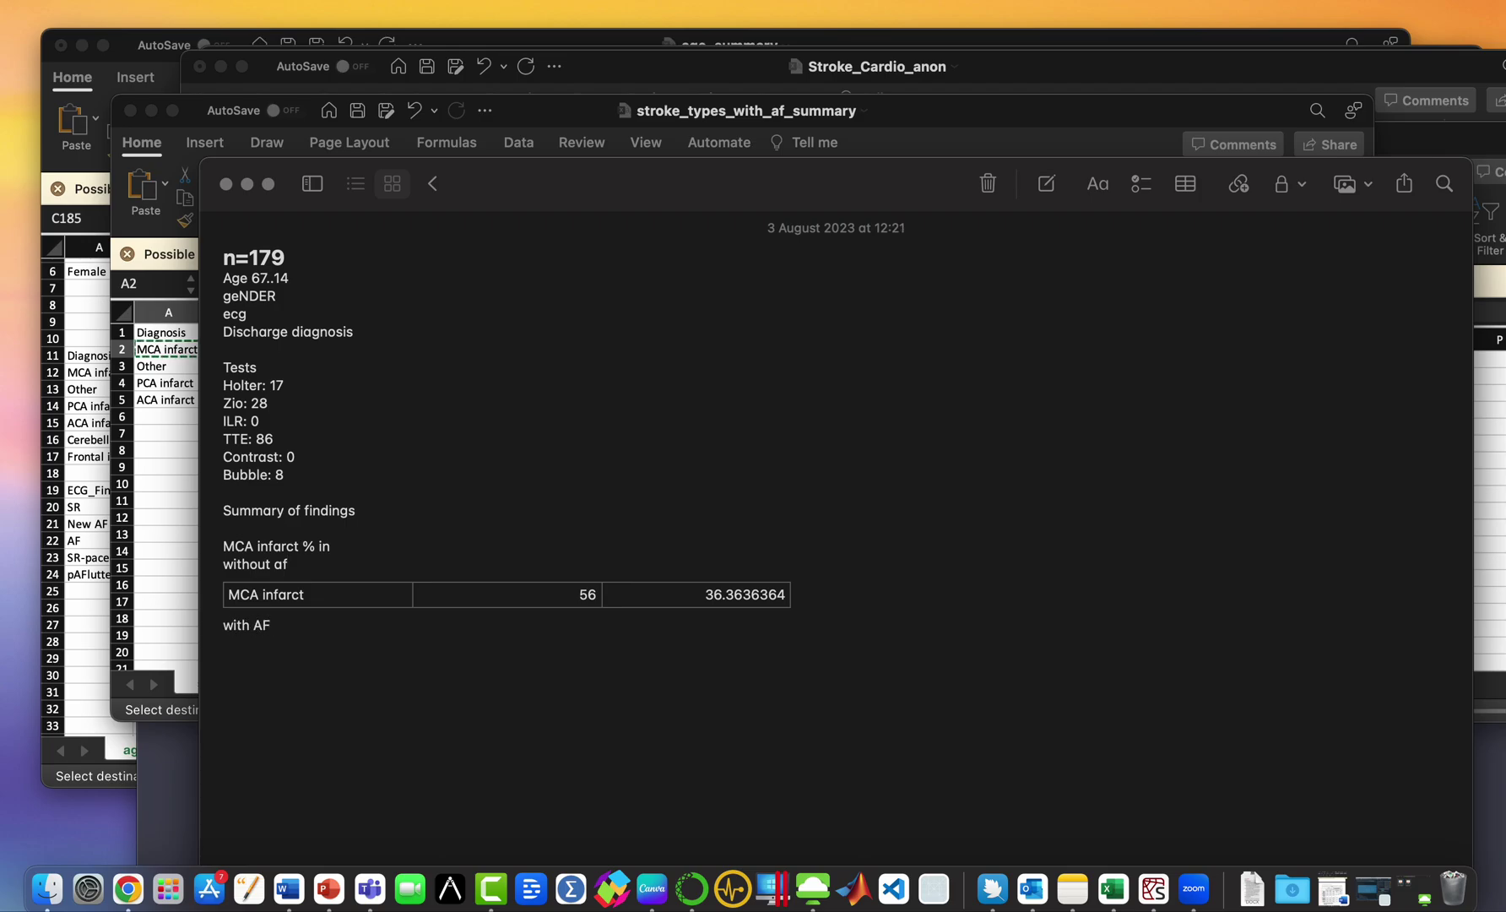
{"action": "key", "text": "super+v"}
Add p<0.001 below the with-AF table and insert an extra blank line under Summary of findings in the note.
{"action": "type", "text": "p"}
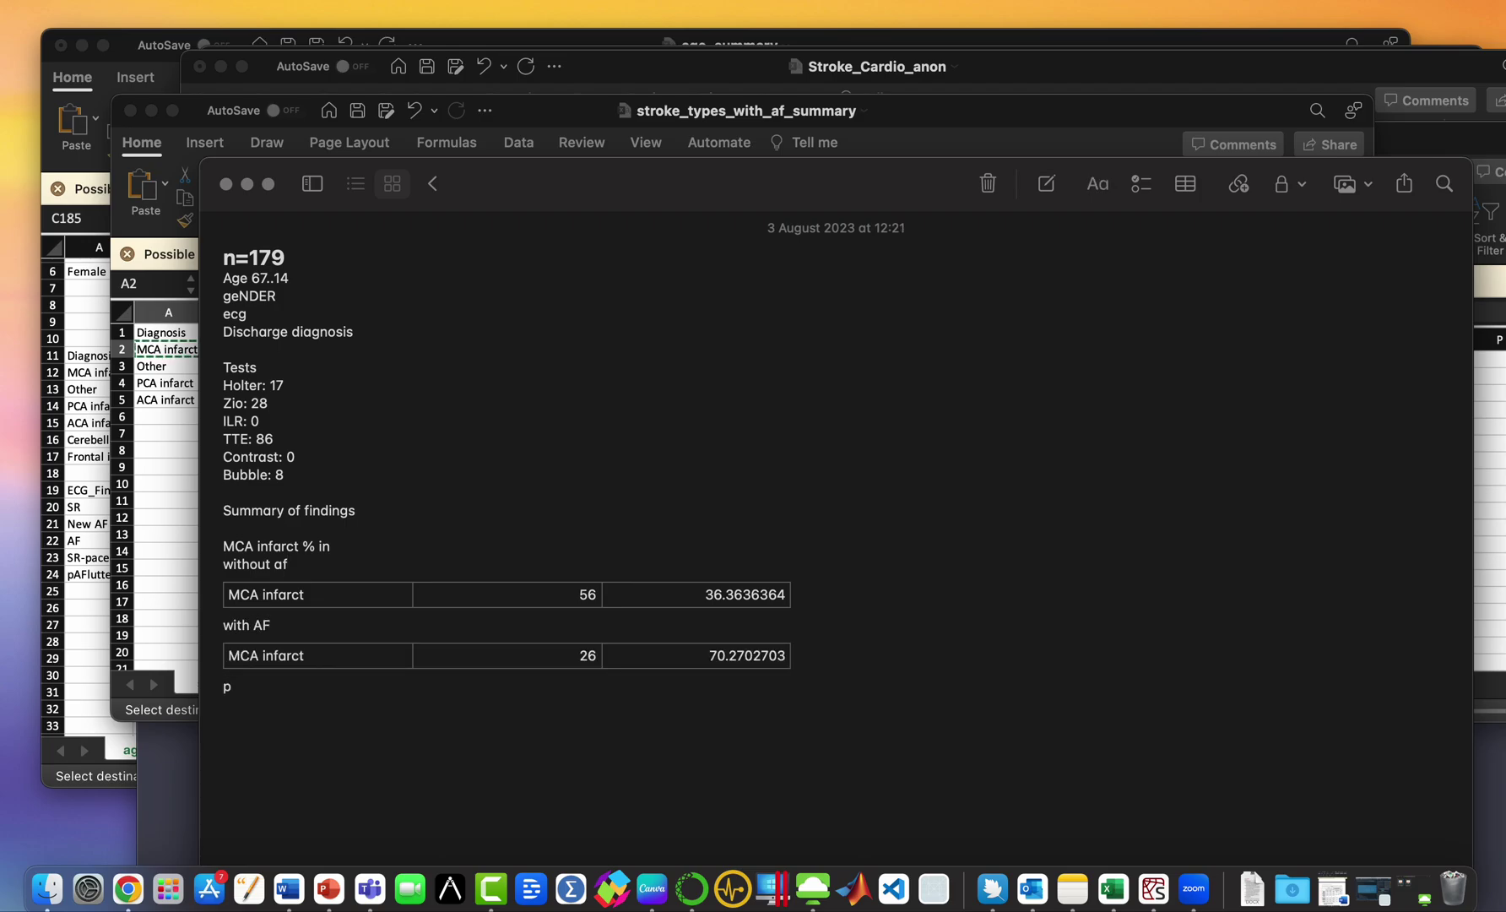
{"action": "type", "text": "<001"}
{"action": "key", "text": "Left"}
{"action": "key", "text": "Left"}
{"action": "key", "text": "Left"}
{"action": "type", "text": "0."}
{"action": "left_click", "coordinate": [248, 527]}
{"action": "key", "text": "Return"}
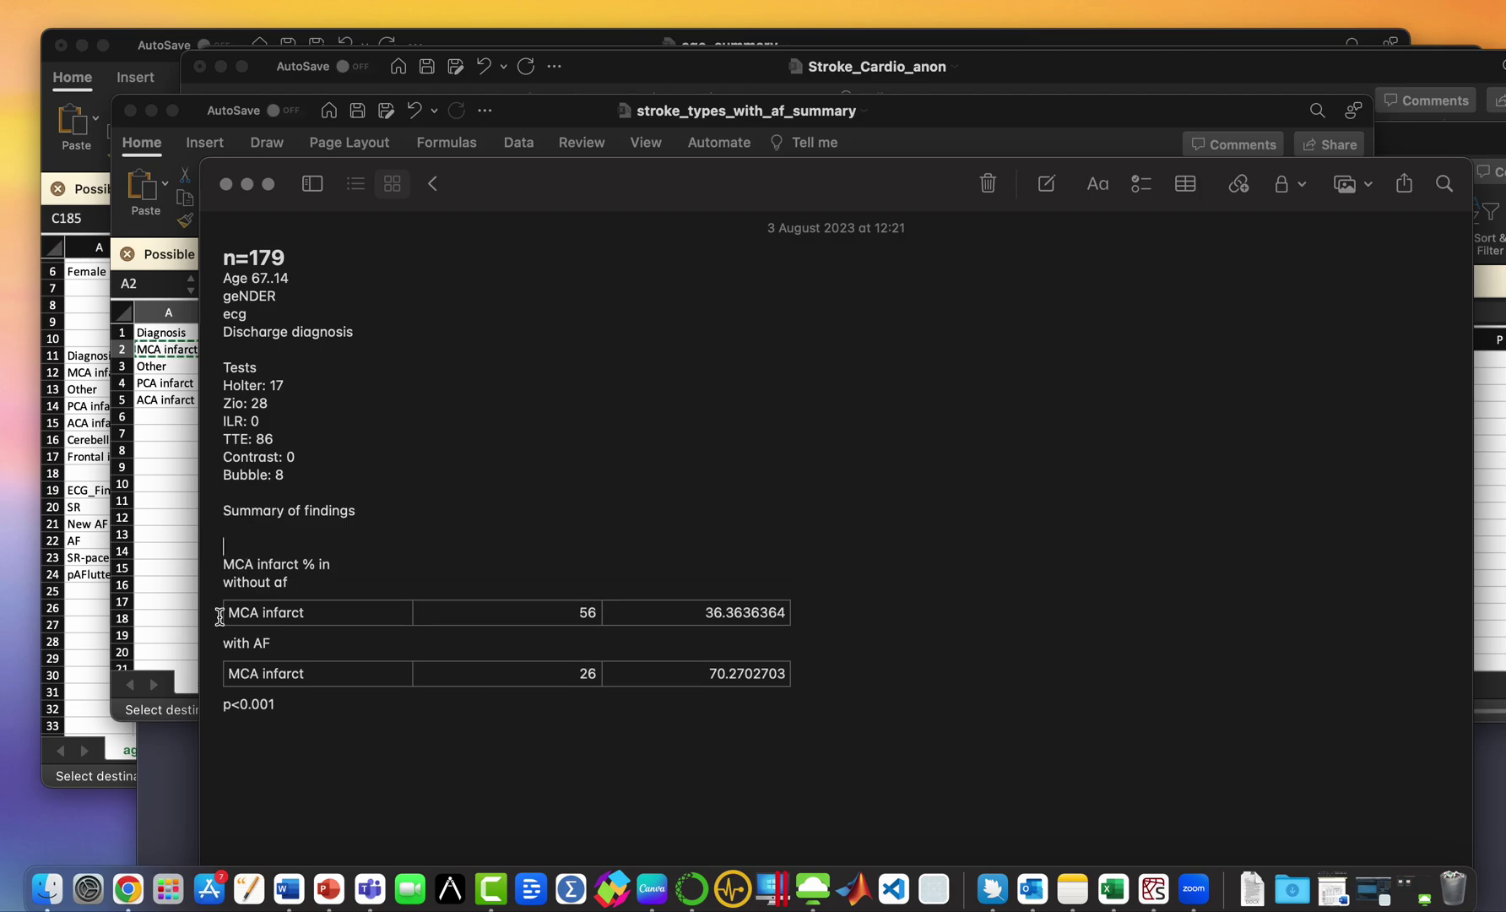
{"action": "left_click", "coordinate": [311, 756]}
{"action": "left_click_drag", "start_coordinate": [739, 200], "coordinate": [697, 115]}
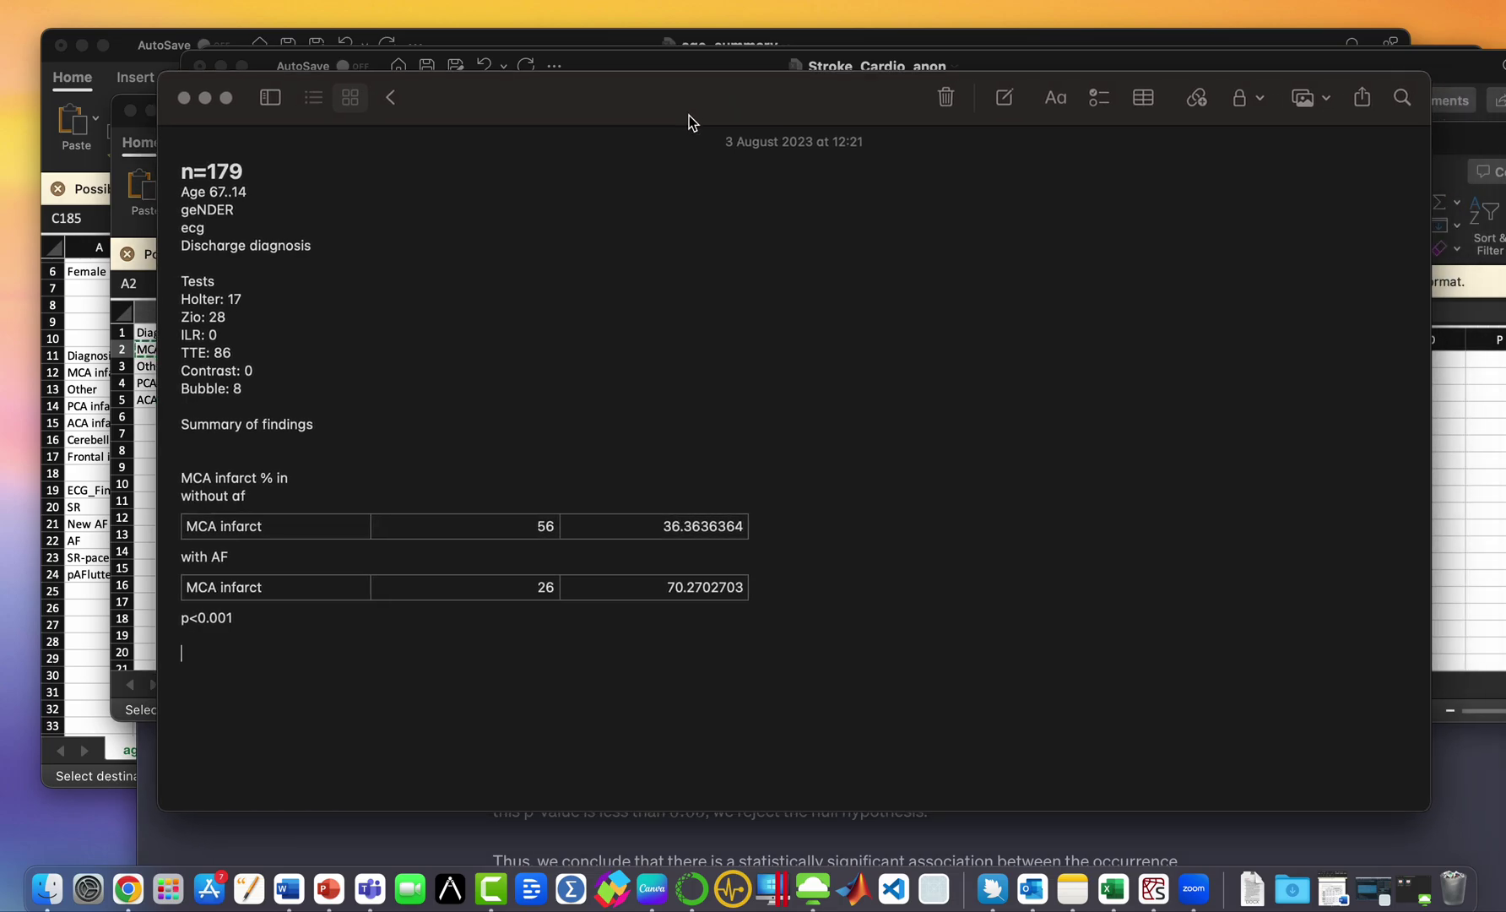